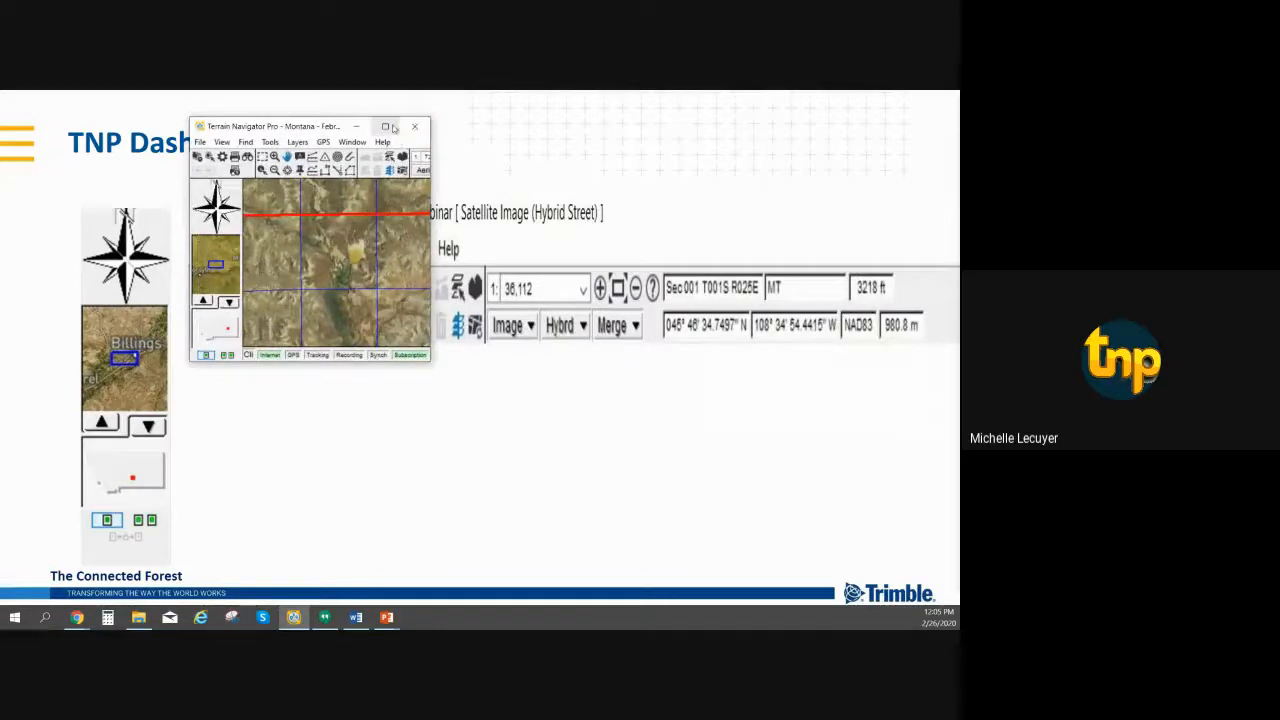
# Maximize the Terrain Navigator Pro window and replace the active map with the Billings Montana Overview Map bookmark
pyautogui.click(385, 126)
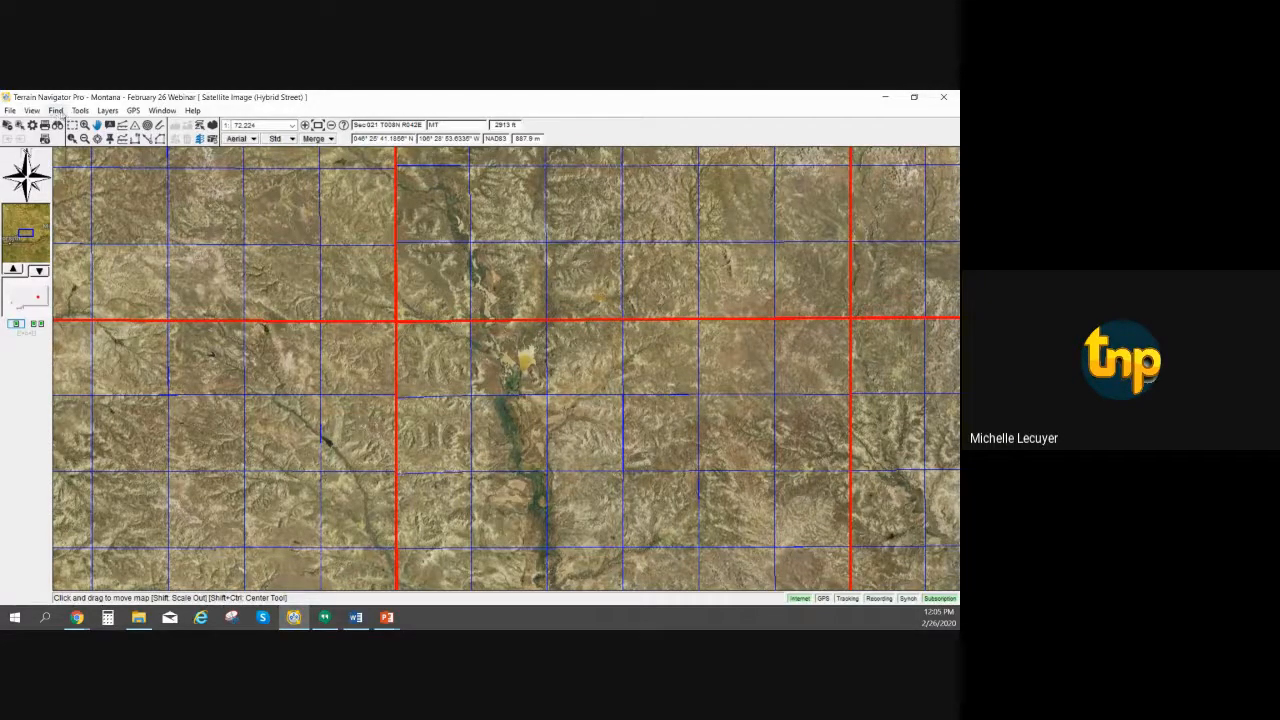
pyautogui.click(56, 111)
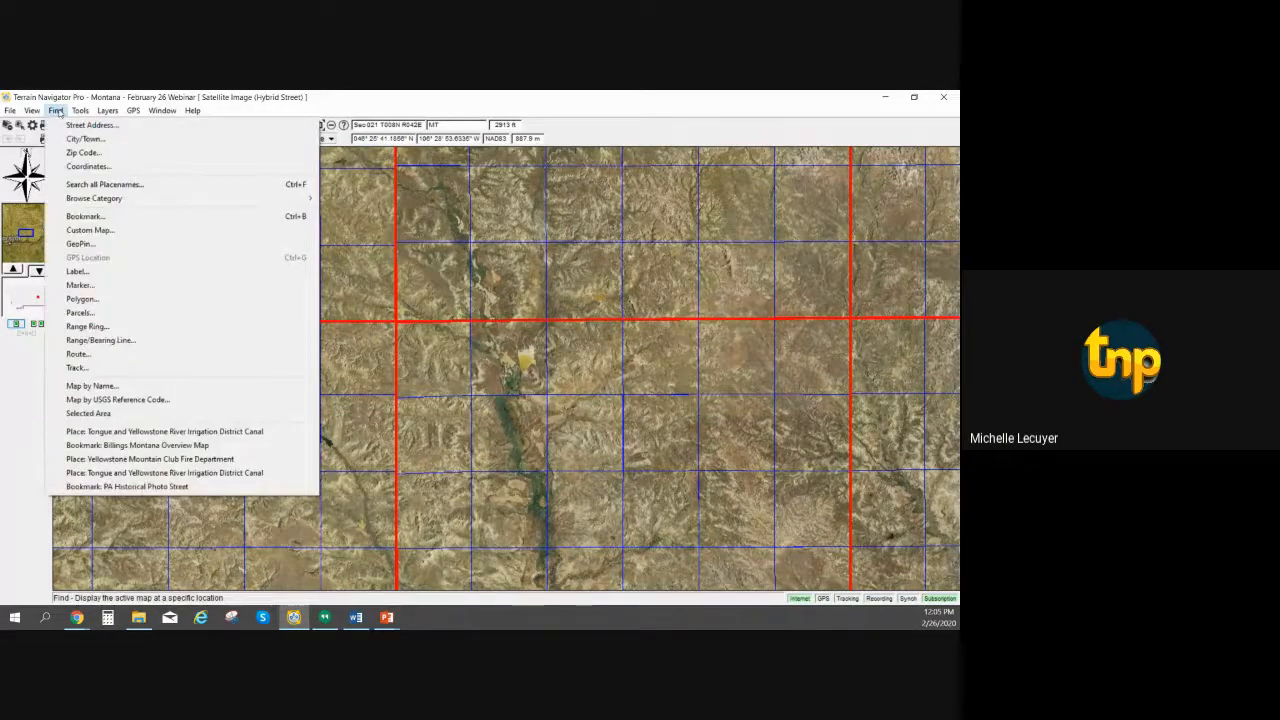
pyautogui.click(158, 224)
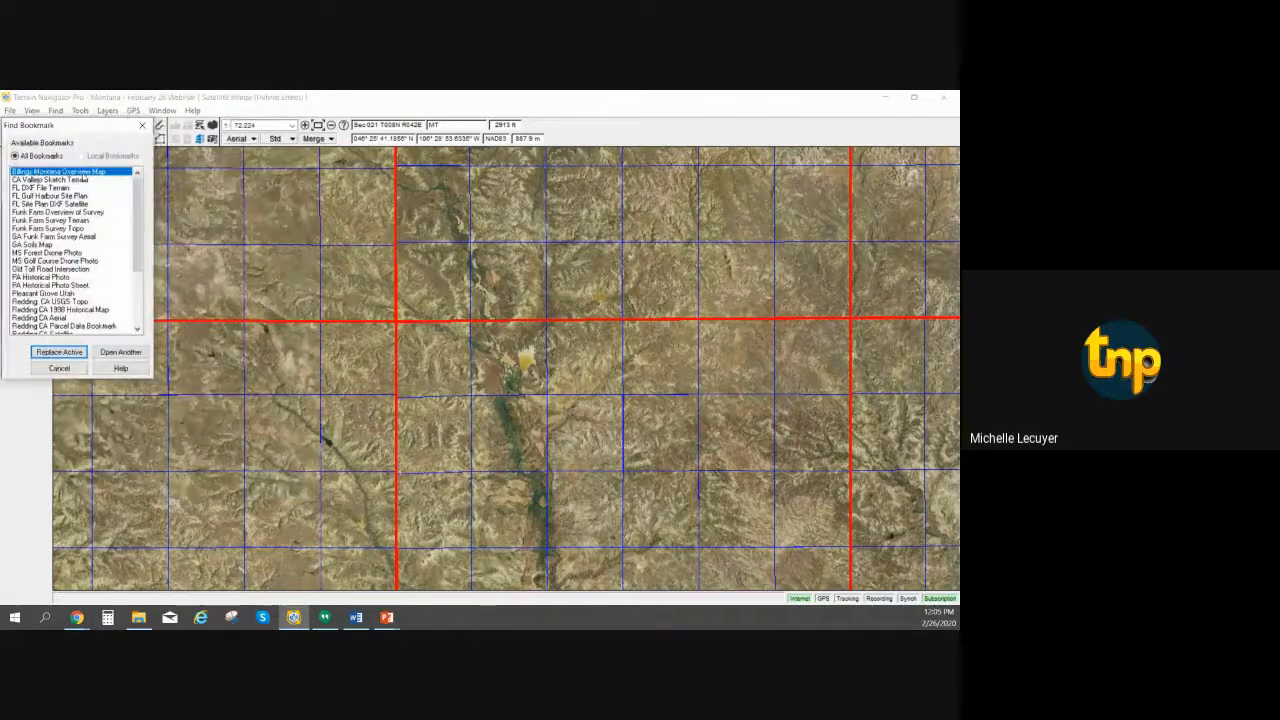
pyautogui.click(60, 352)
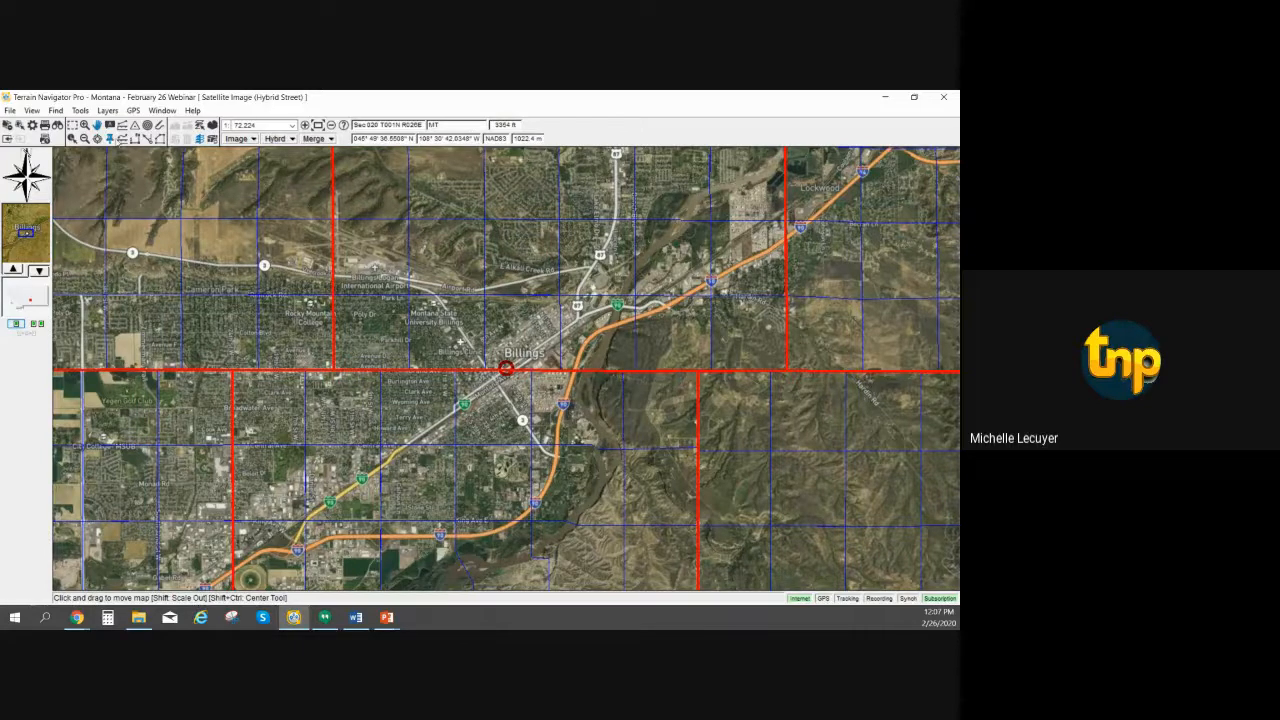
# Review the available preference categories and the Layer Size/Visibility settings without changing them
pyautogui.click(10, 111)
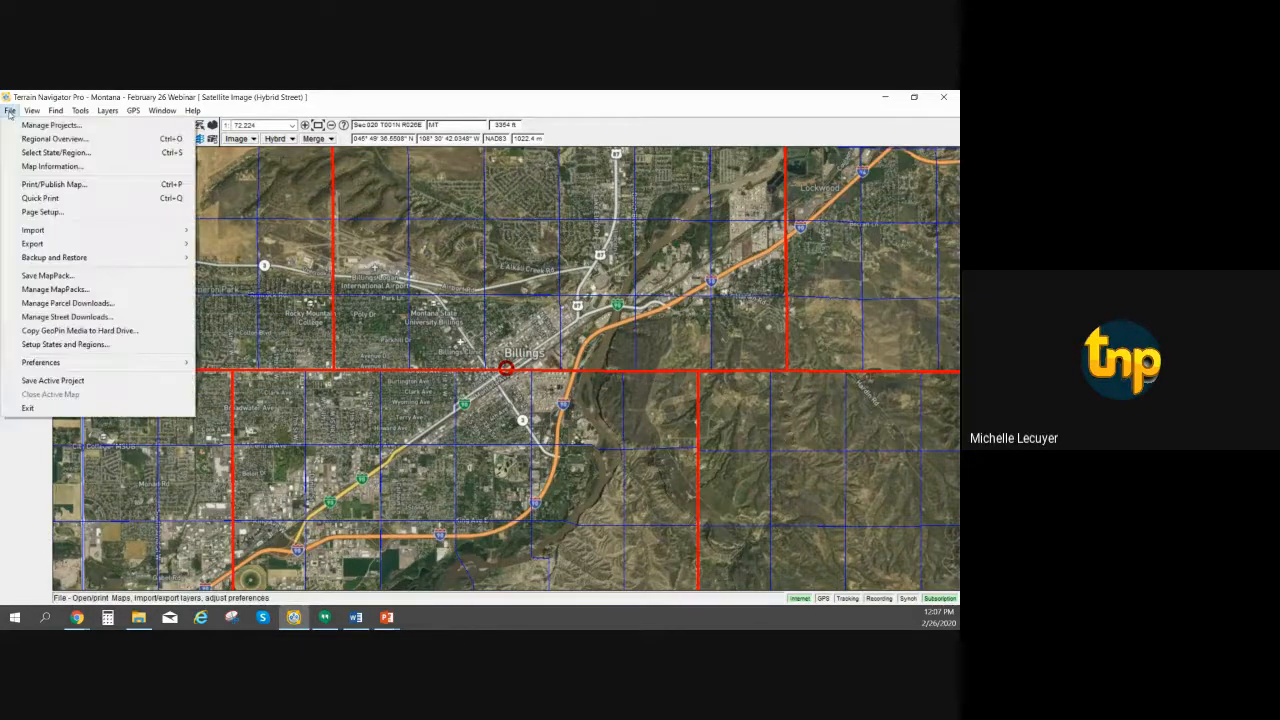
pyautogui.moveTo(150, 362)
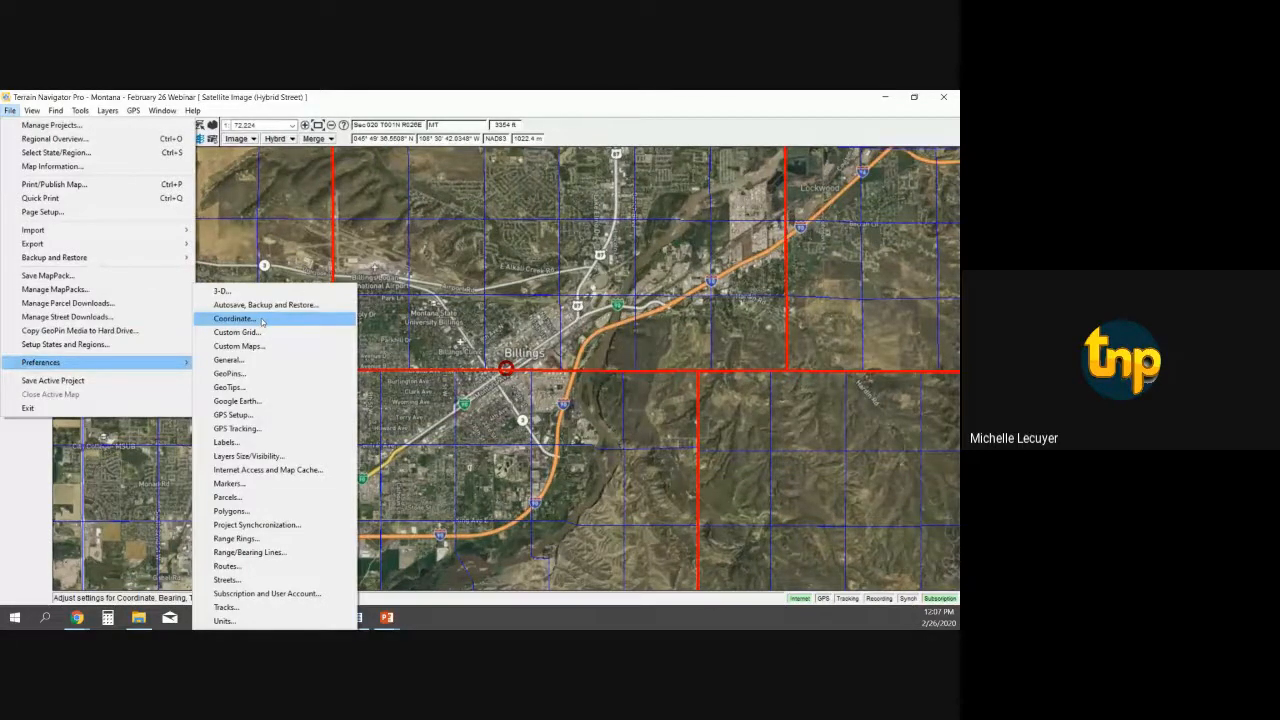
pyautogui.click(345, 94)
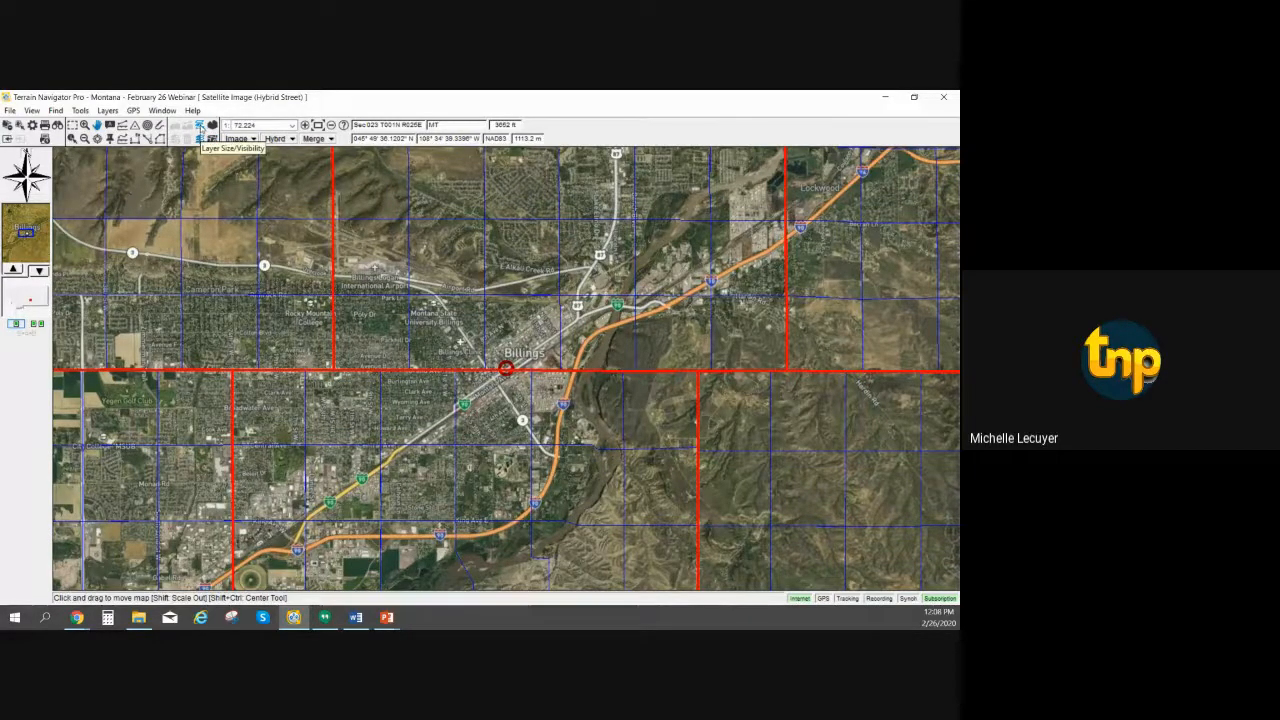
pyautogui.click(200, 126)
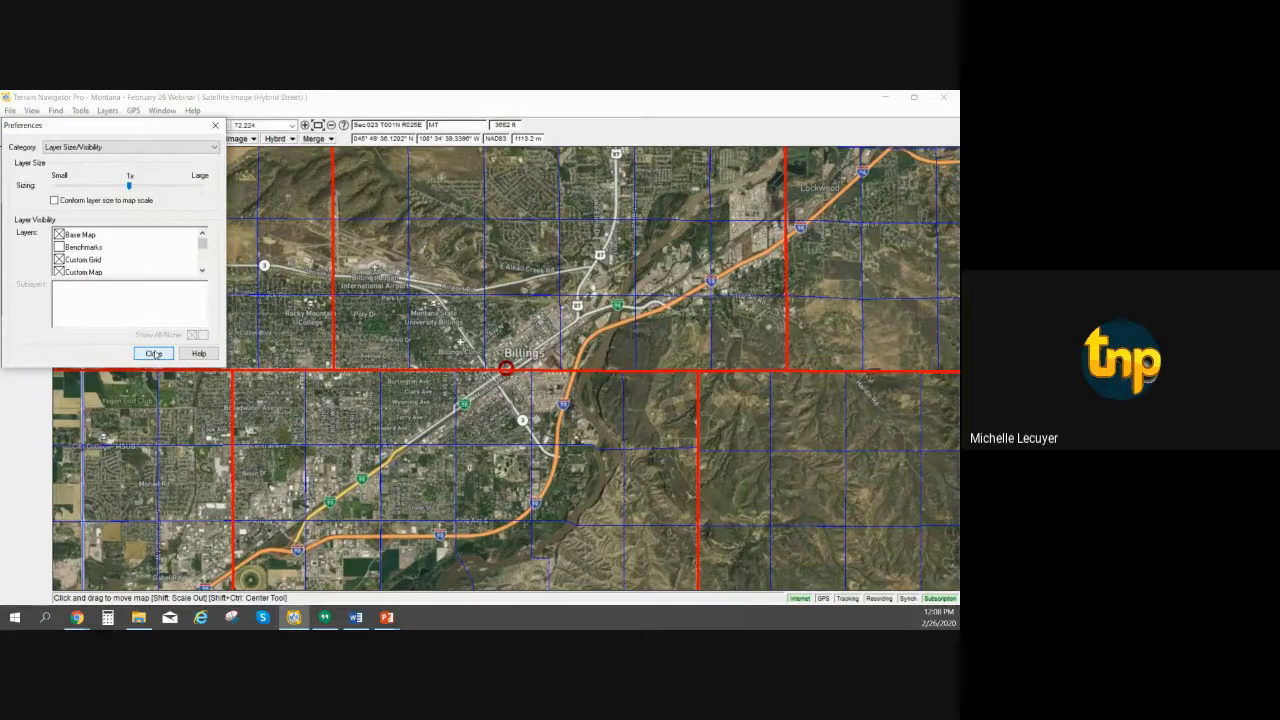
pyautogui.click(213, 127)
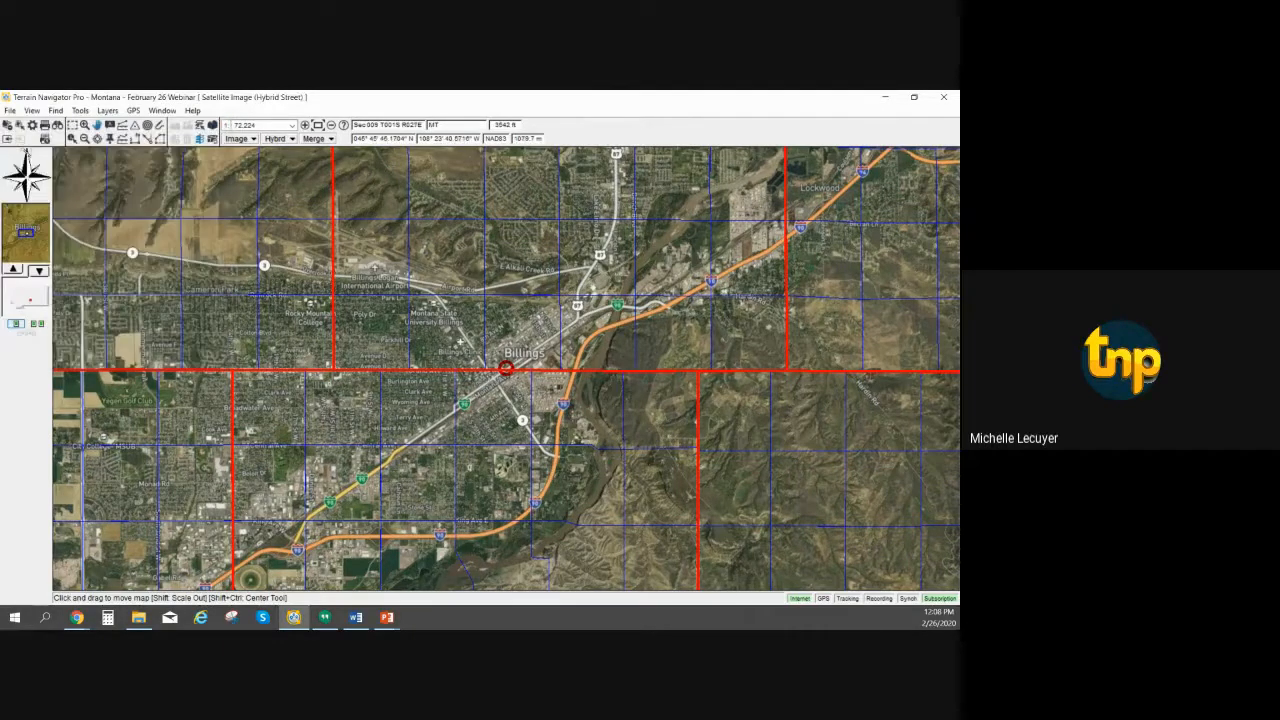
pyautogui.hotkey('alt', 'Tab')
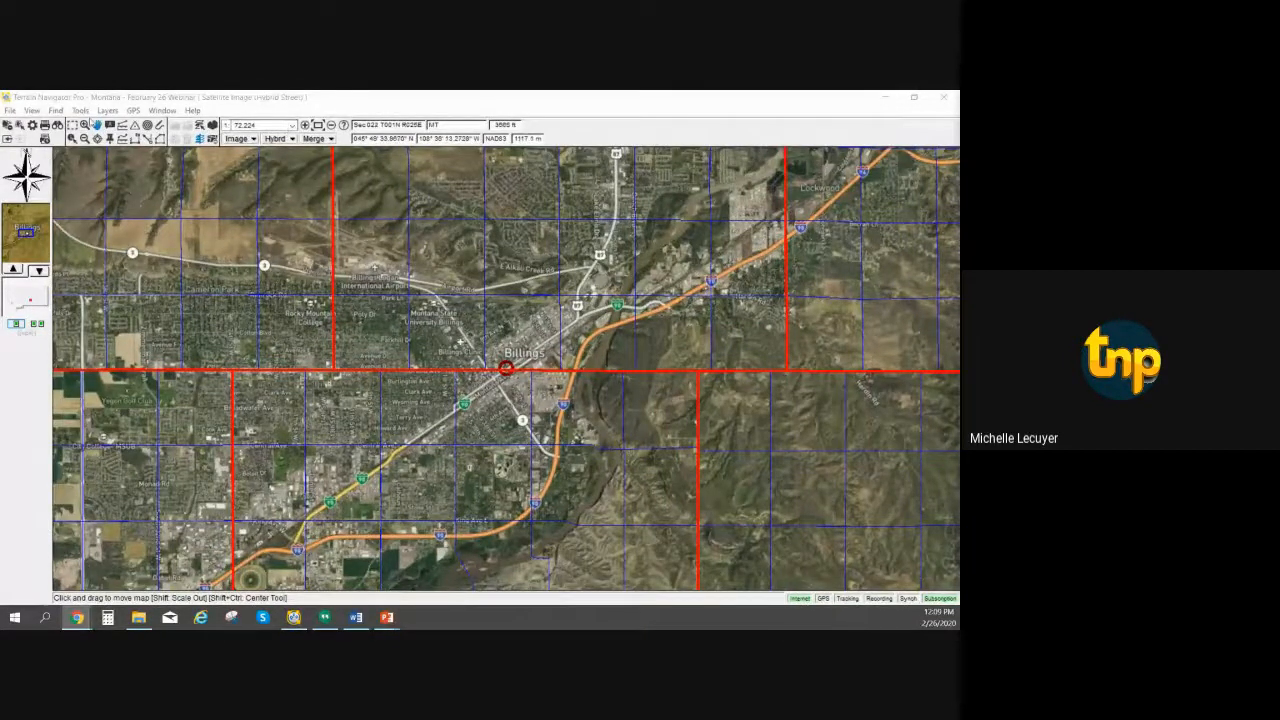
pyautogui.click(92, 97)
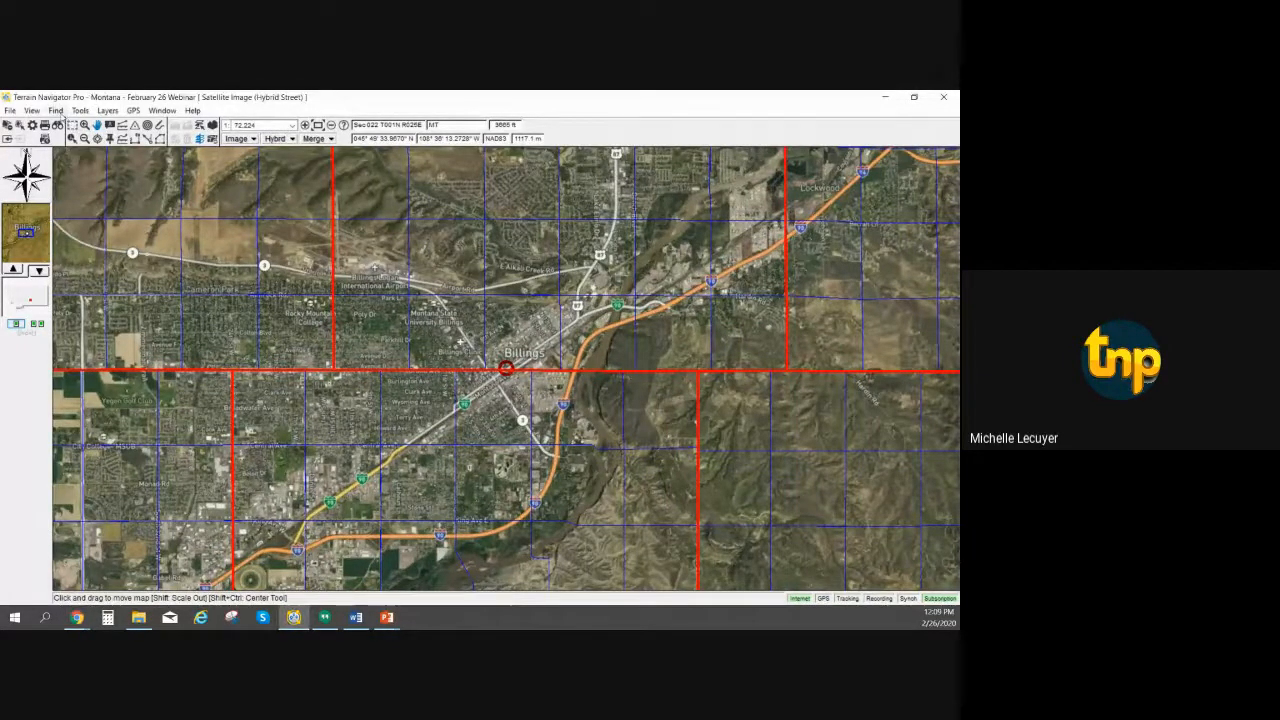
pyautogui.click(57, 111)
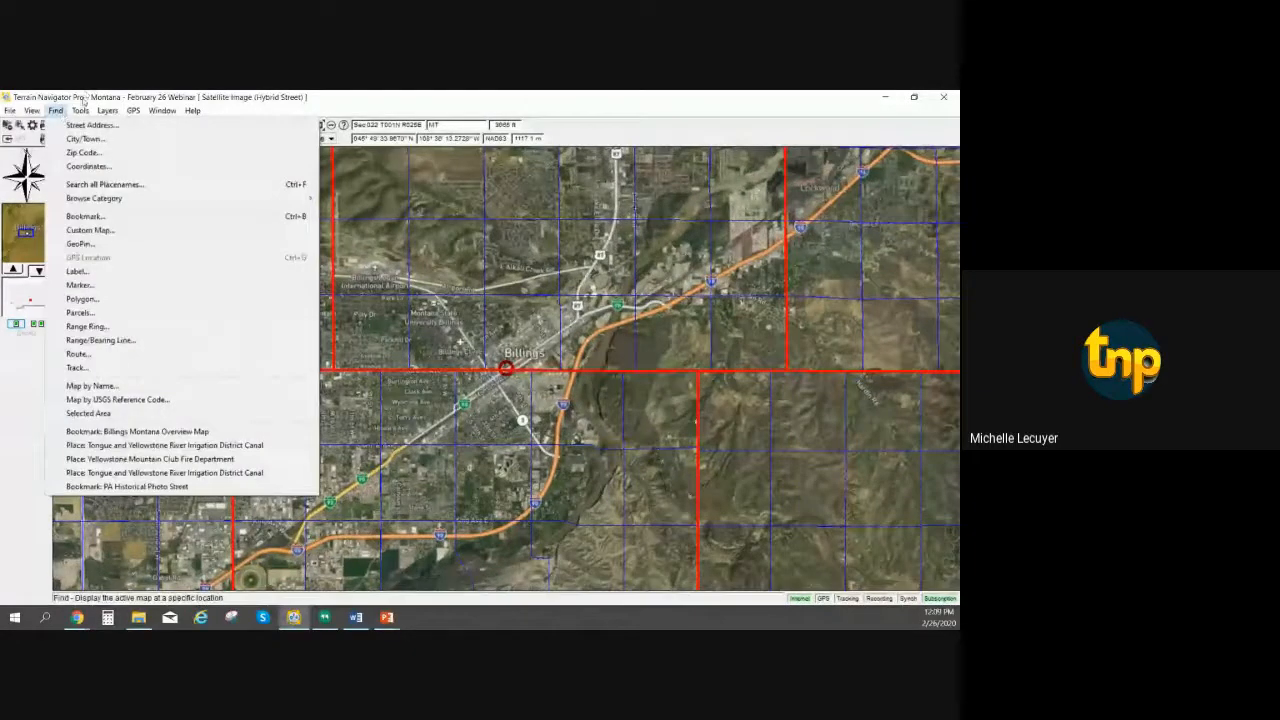
pyautogui.click(86, 98)
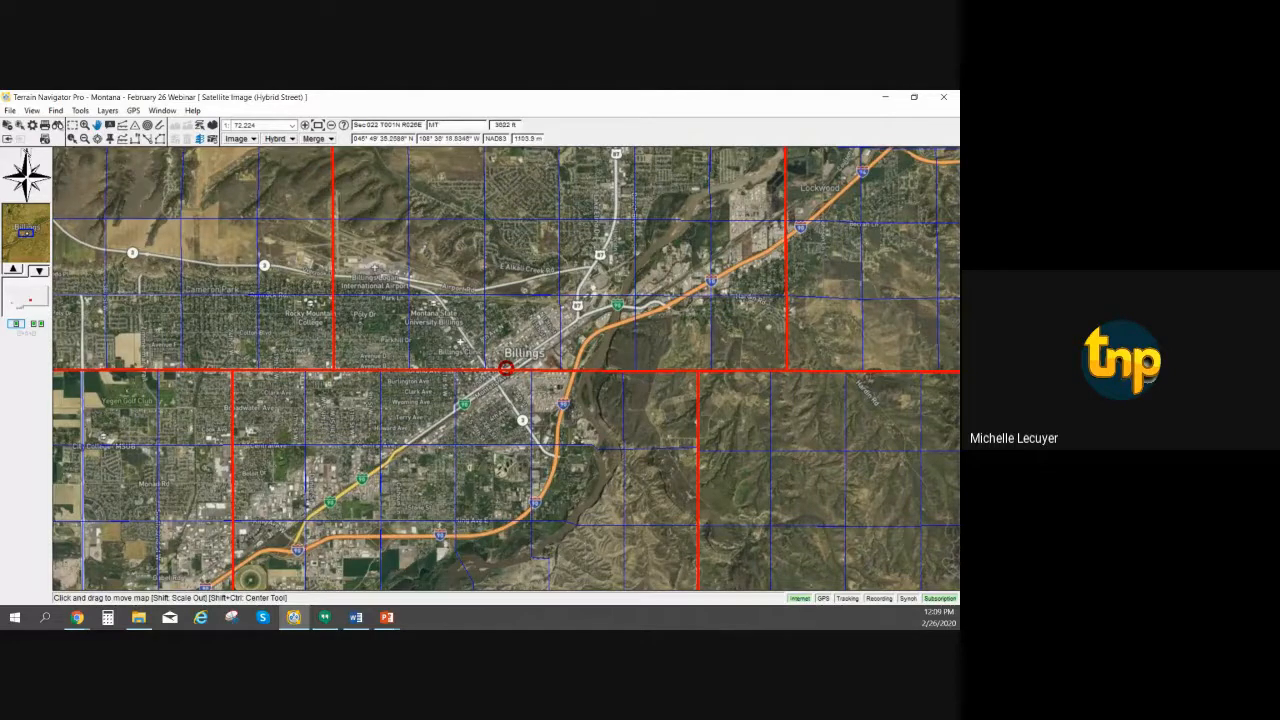
pyautogui.click(33, 111)
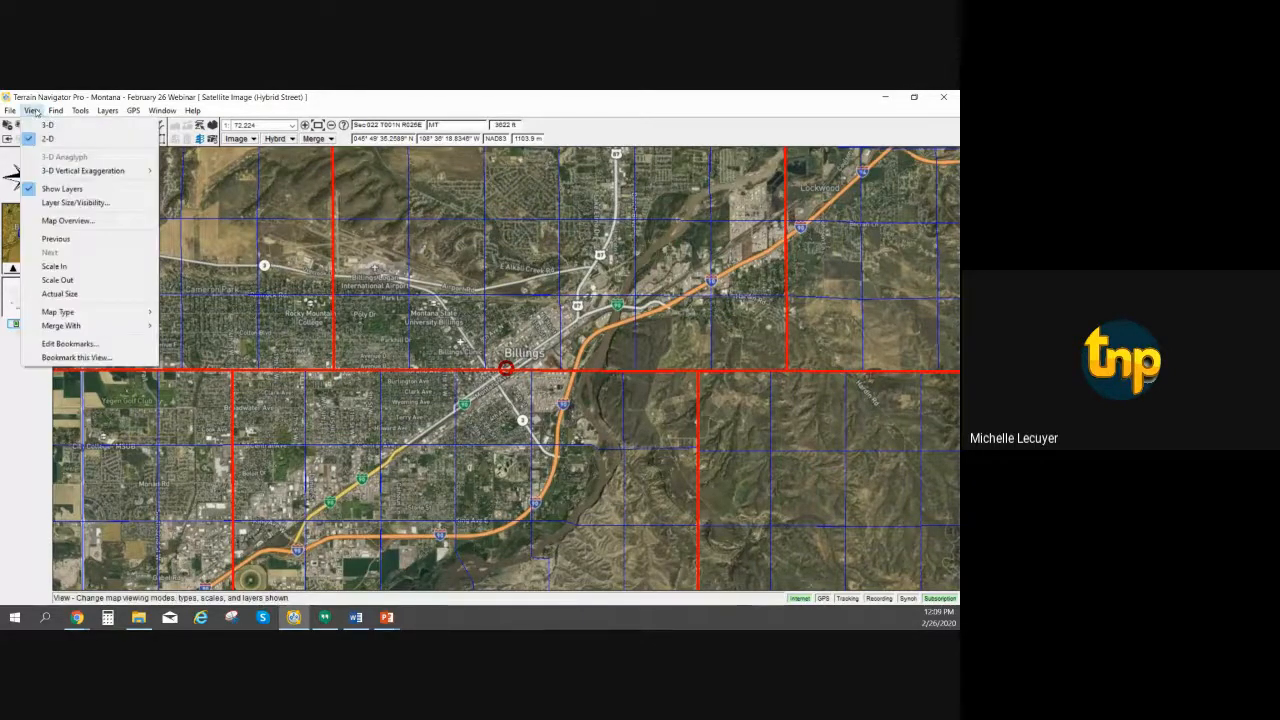
pyautogui.click(74, 358)
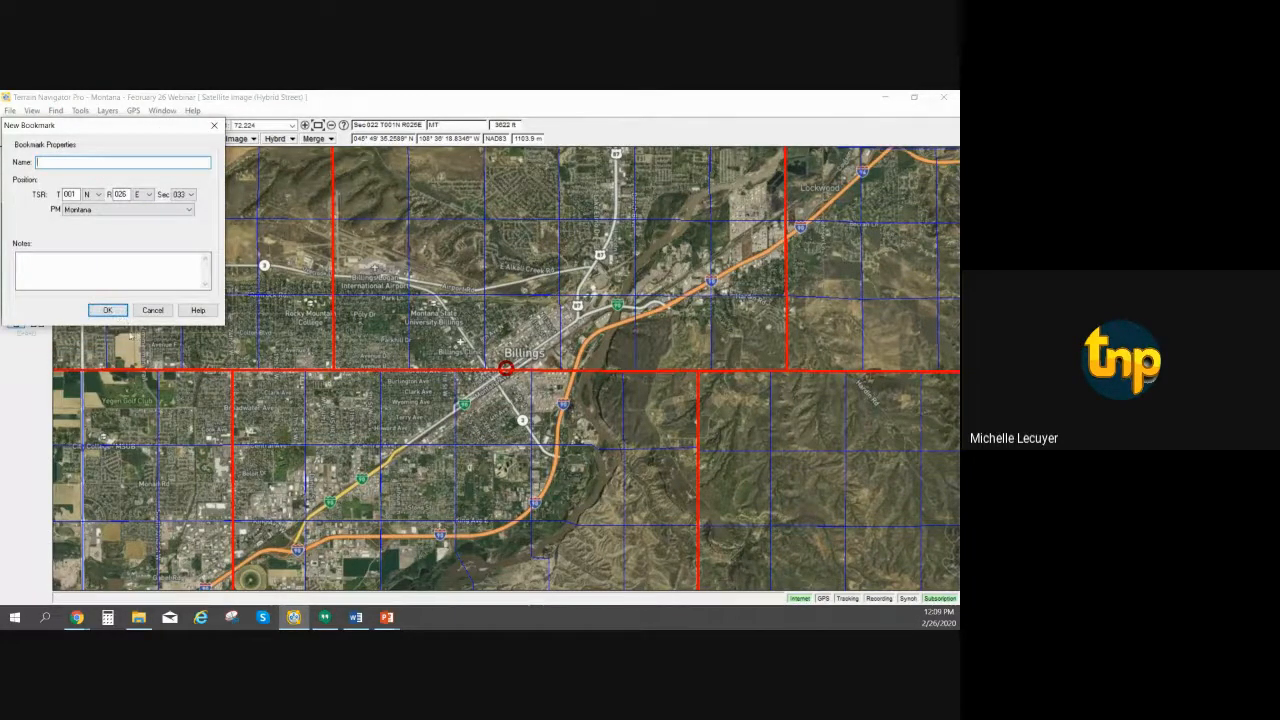
pyautogui.click(121, 312)
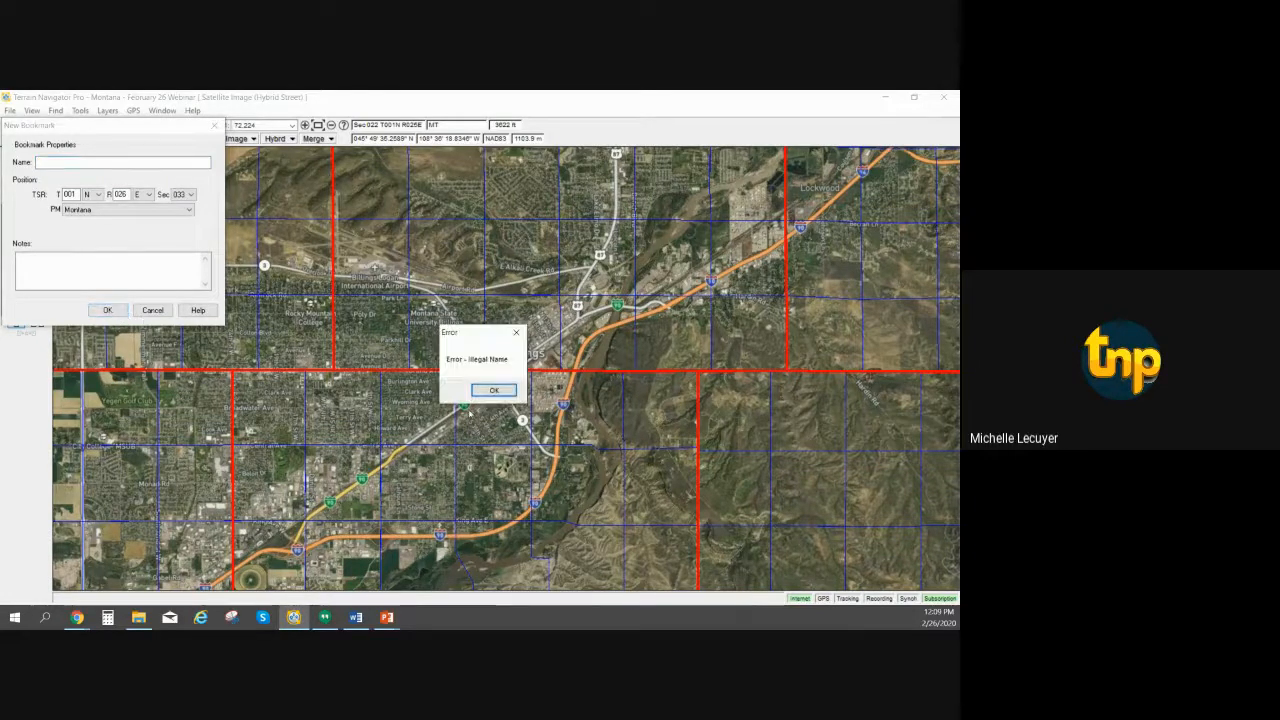
pyautogui.click(516, 332)
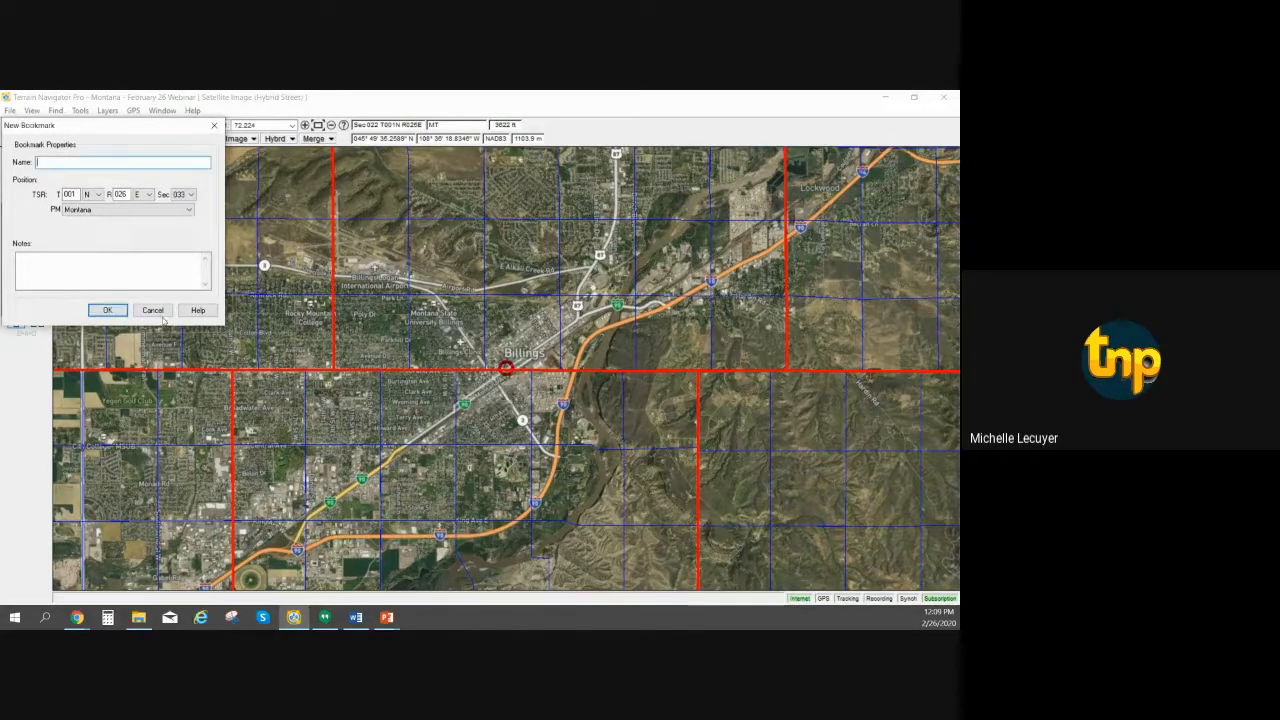
pyautogui.click(153, 310)
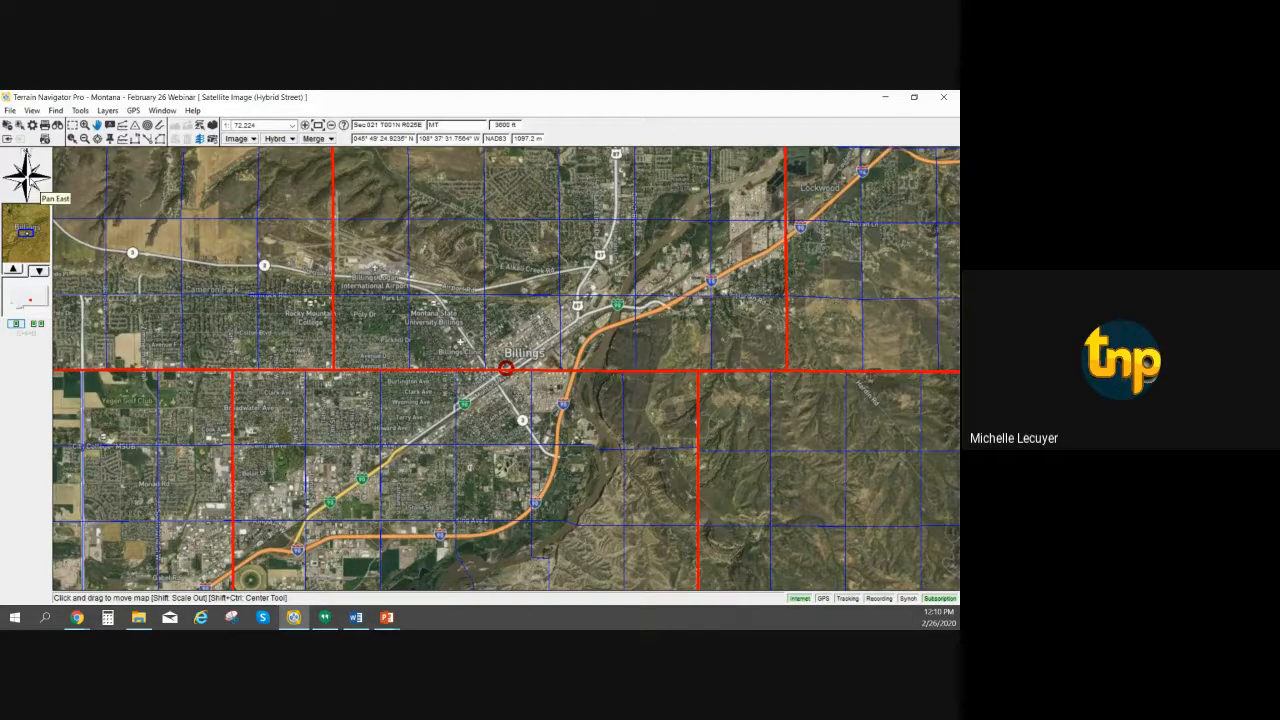
# Pan the map from Billings one screen east and one south, and try the east and west directions from there
pyautogui.click(42, 178)
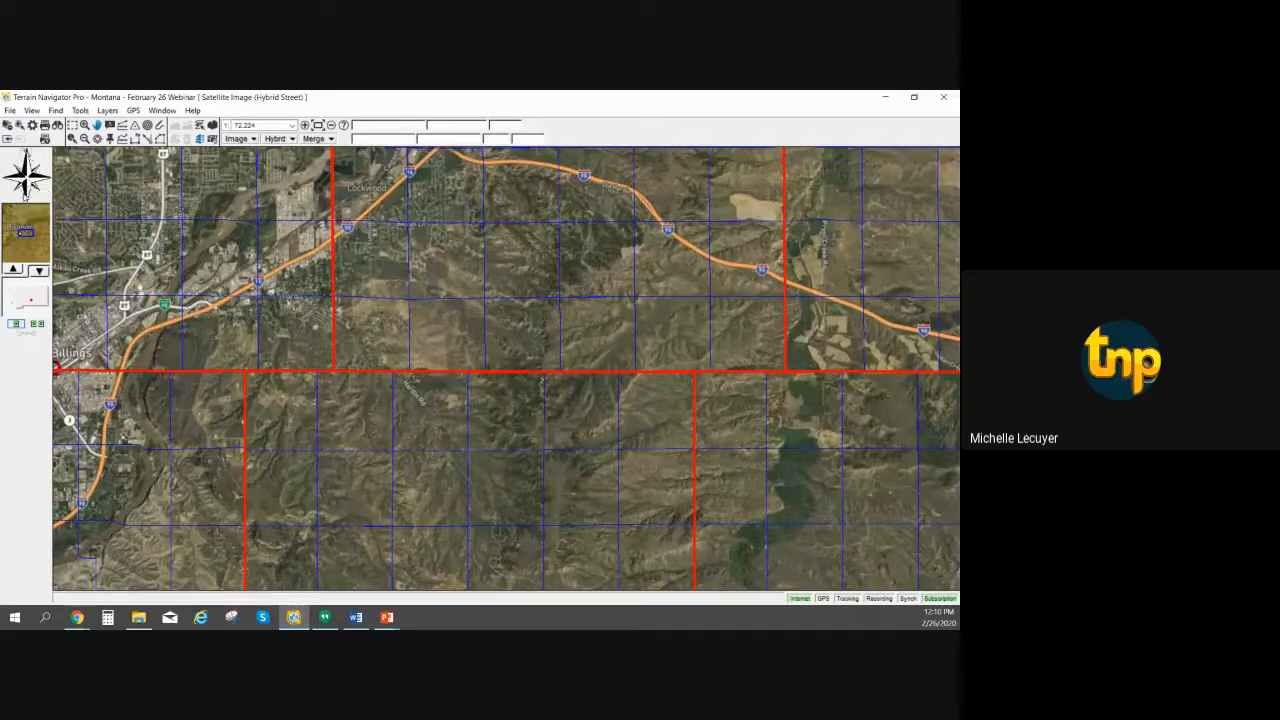
pyautogui.click(27, 197)
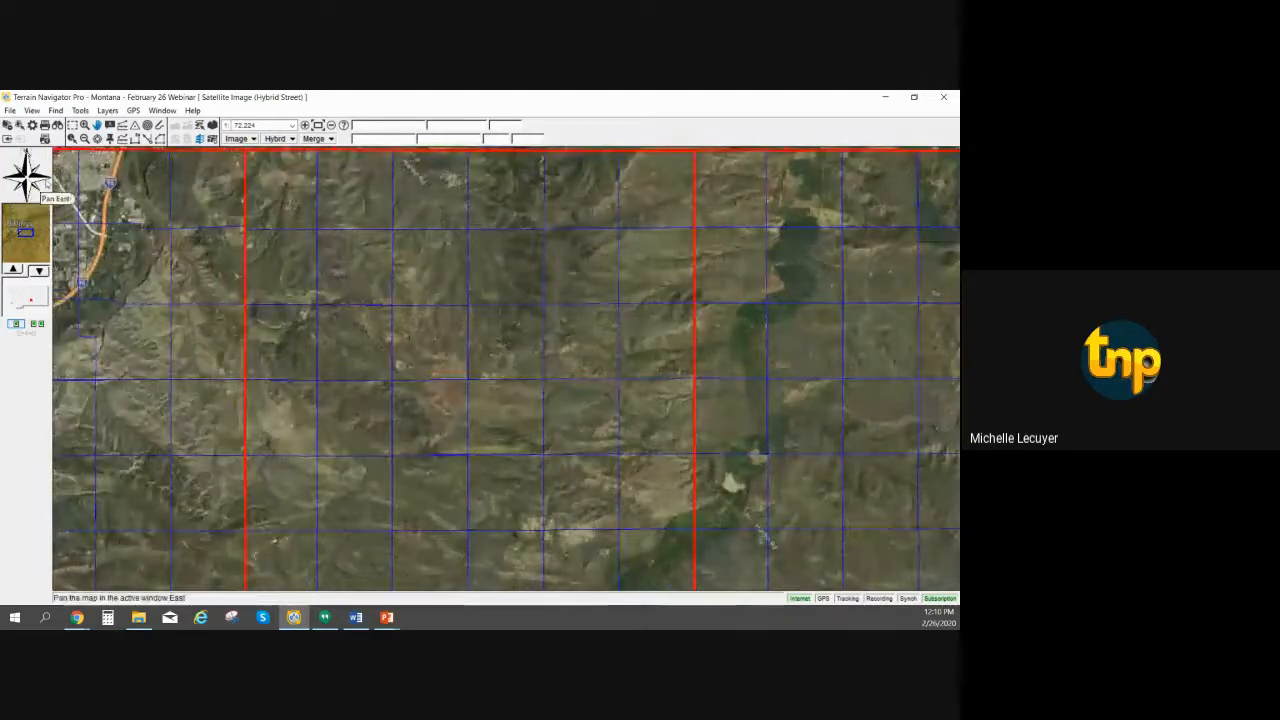
pyautogui.click(45, 179)
pyautogui.click(10, 179)
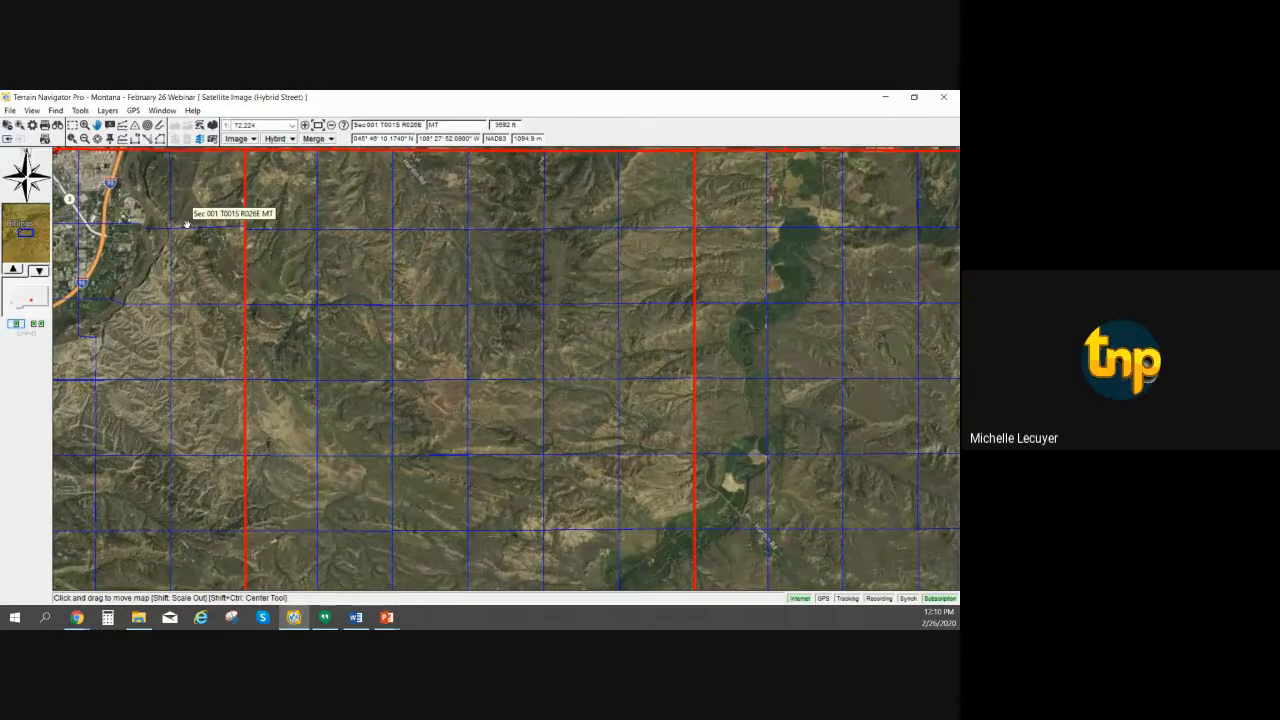
# Return the active map to the local Billings Montana Overview Map bookmark
pyautogui.click(56, 110)
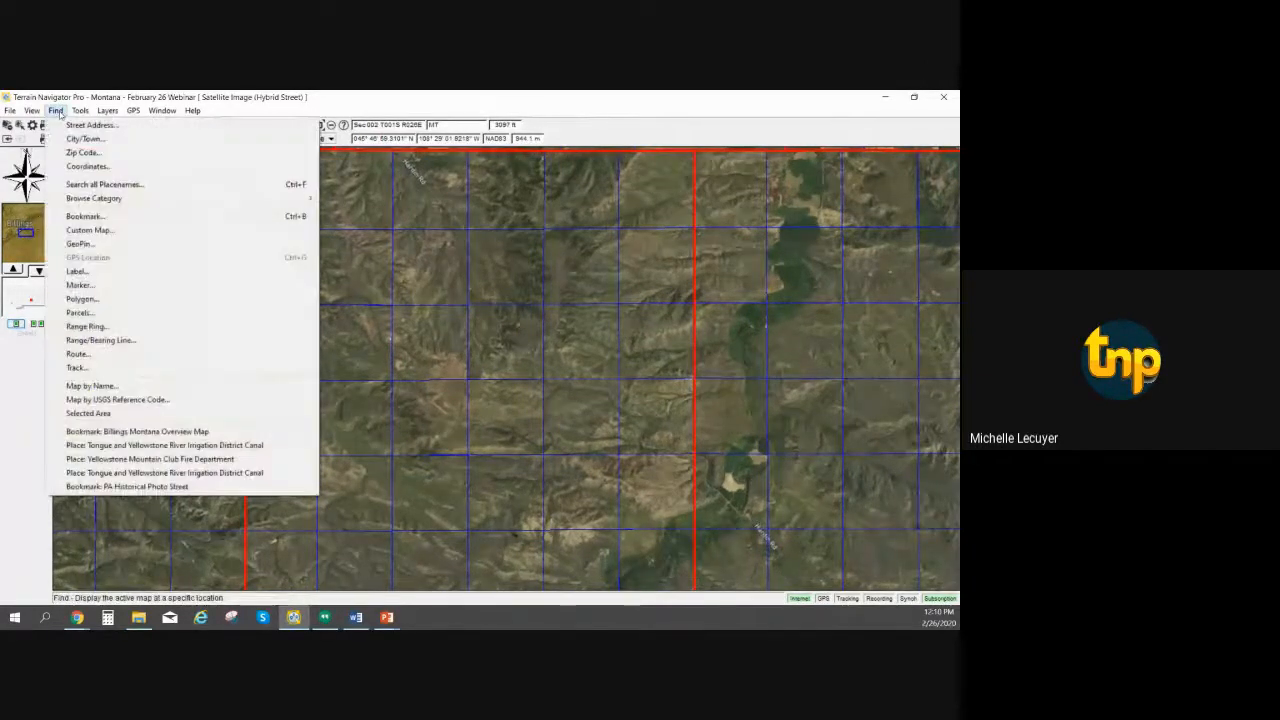
pyautogui.click(88, 218)
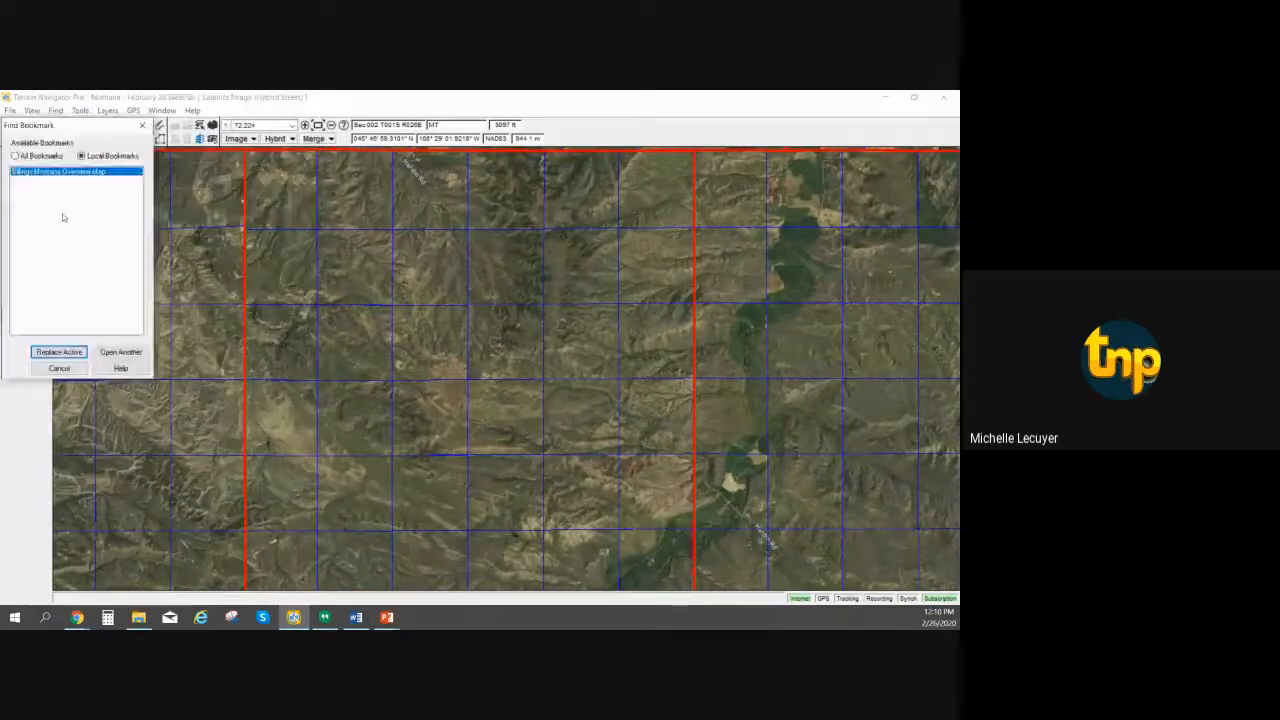
pyautogui.click(60, 352)
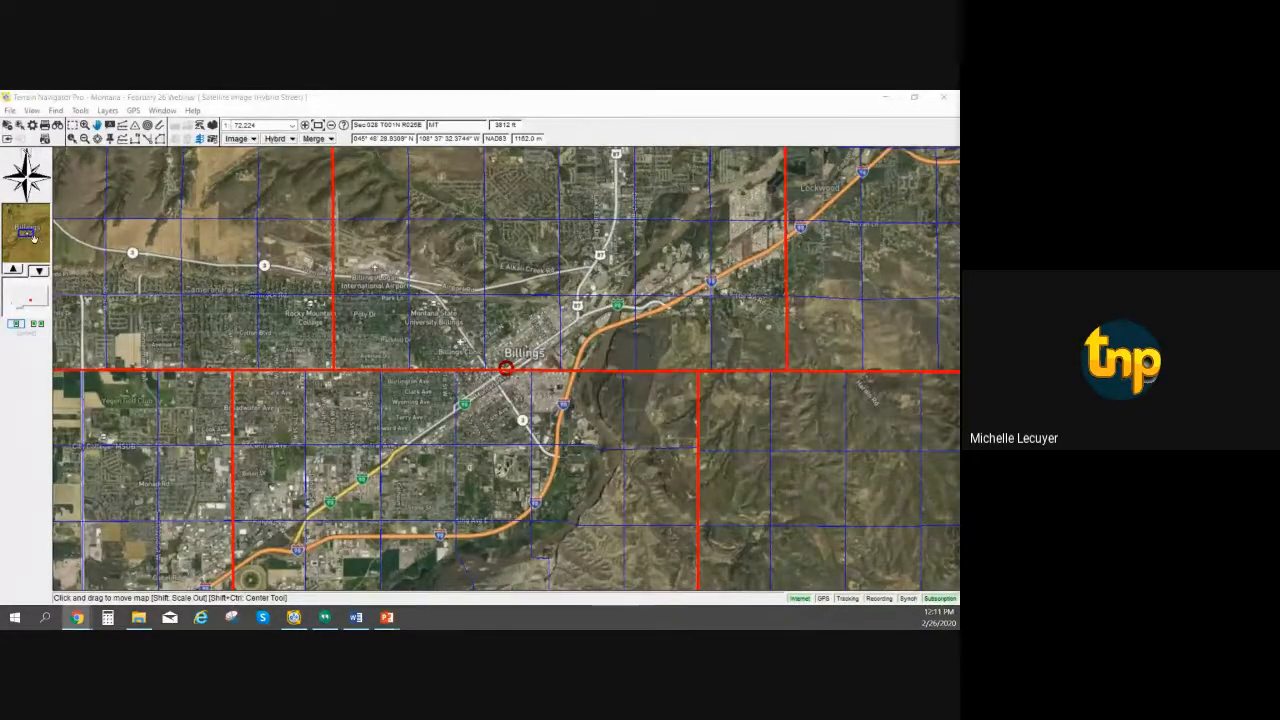
# Reposition the map repeatedly through the small overview map, moving it away from Billings past Ballantine and north to the Dunn Mountain area
pyautogui.click(28, 234)
pyautogui.moveTo(26, 222); pyautogui.dragTo(40, 252)
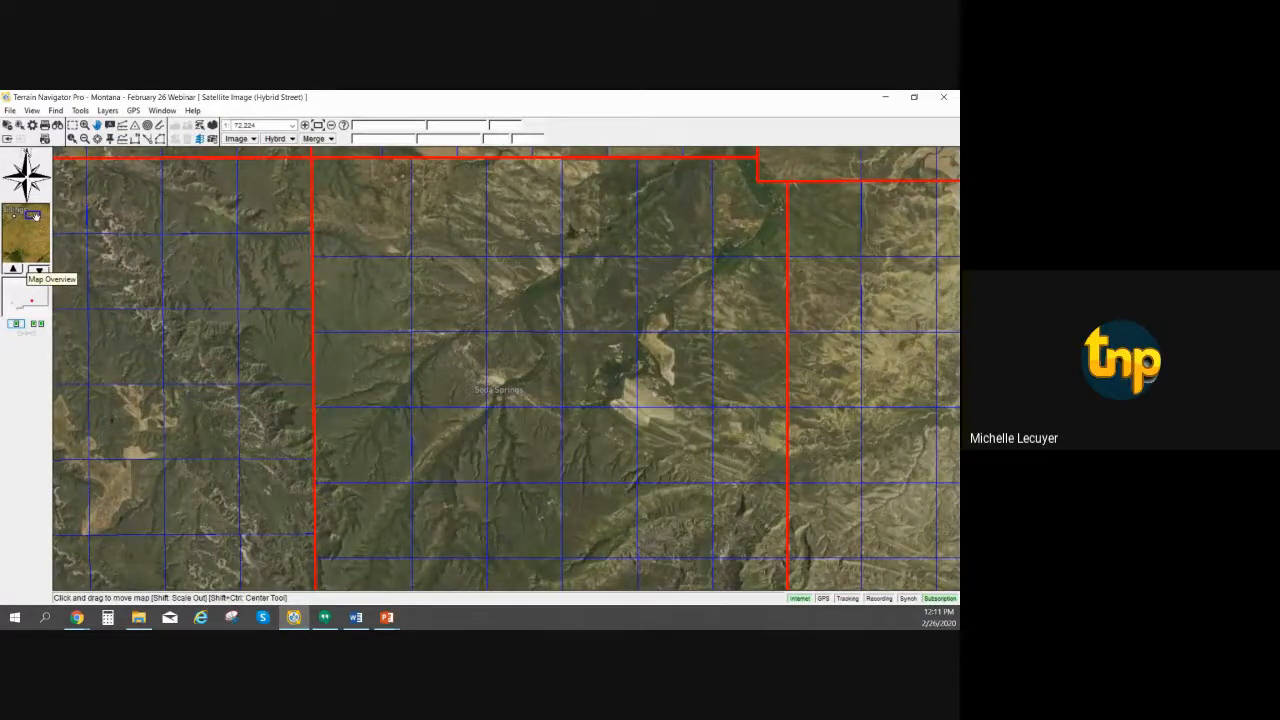
pyautogui.moveTo(32, 214); pyautogui.dragTo(26, 237)
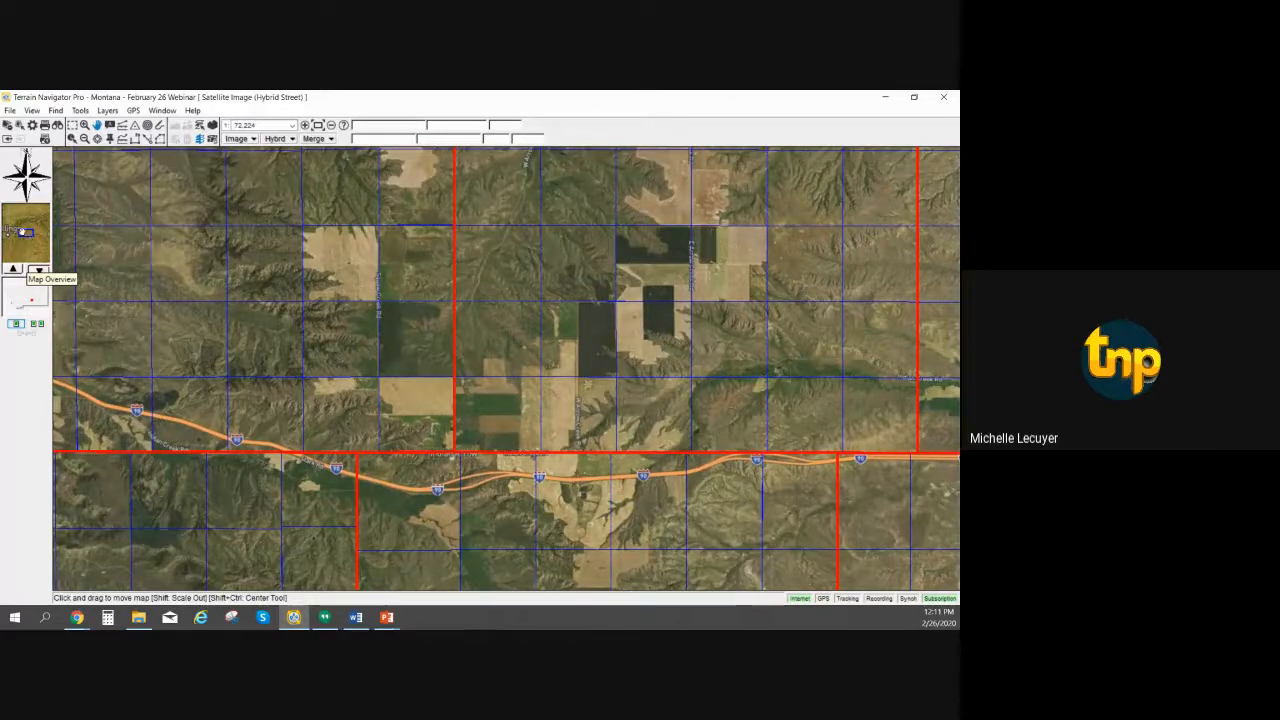
pyautogui.click(27, 220)
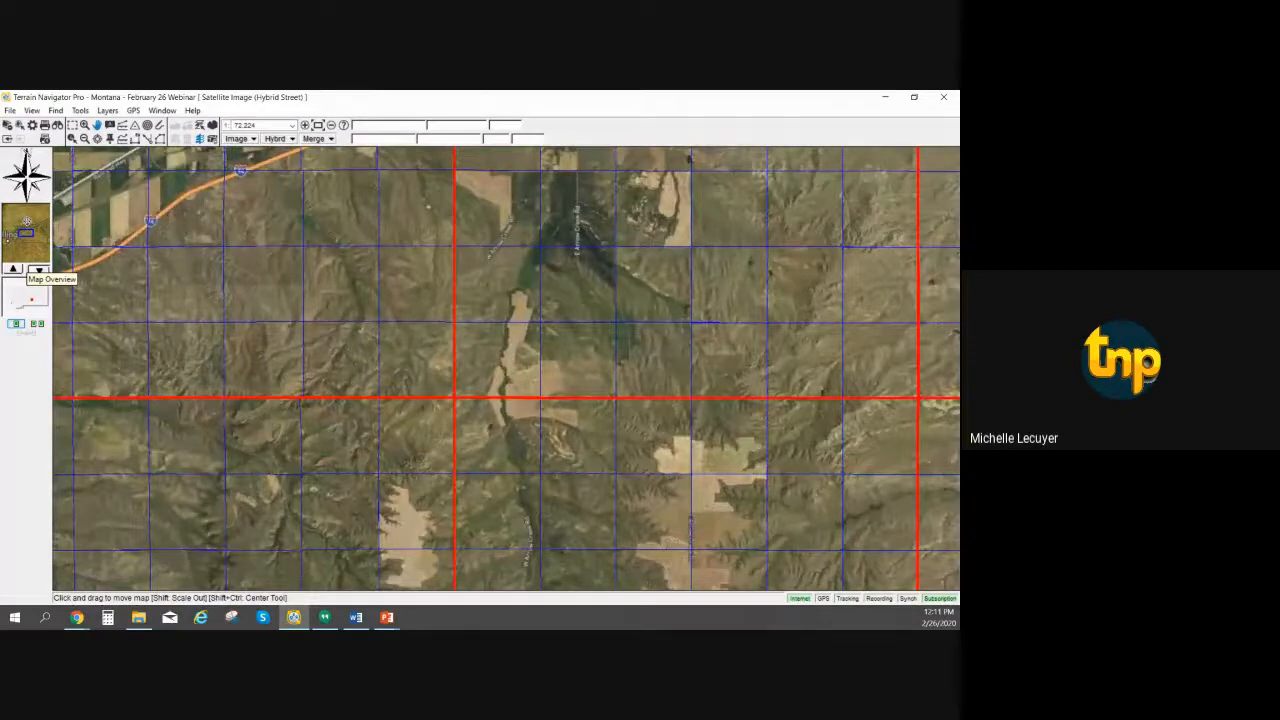
pyautogui.click(27, 220)
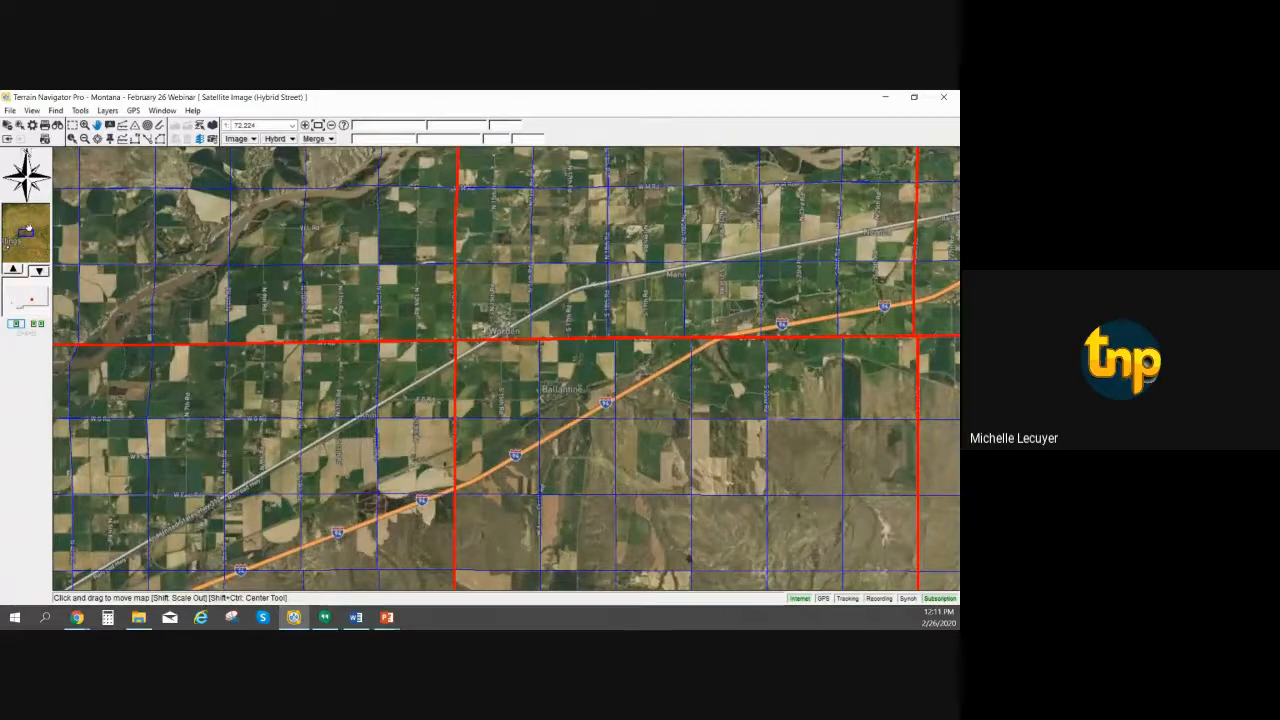
pyautogui.click(17, 218)
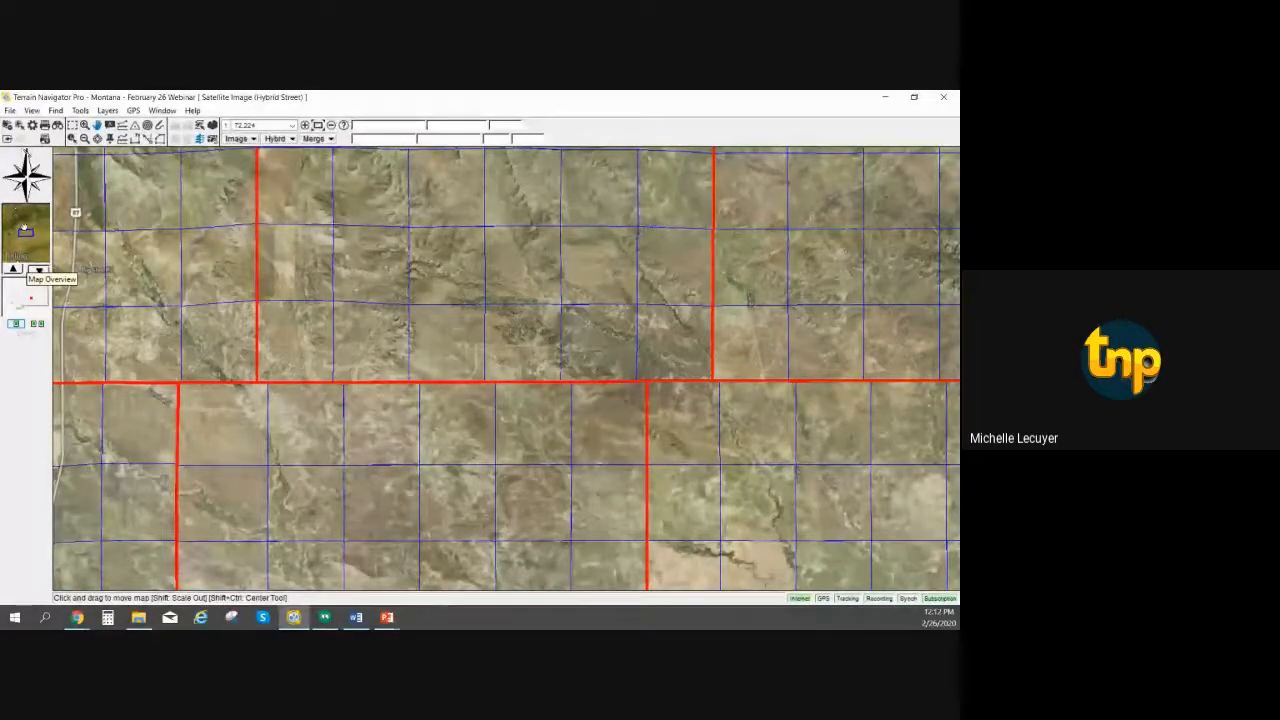
pyautogui.click(31, 229)
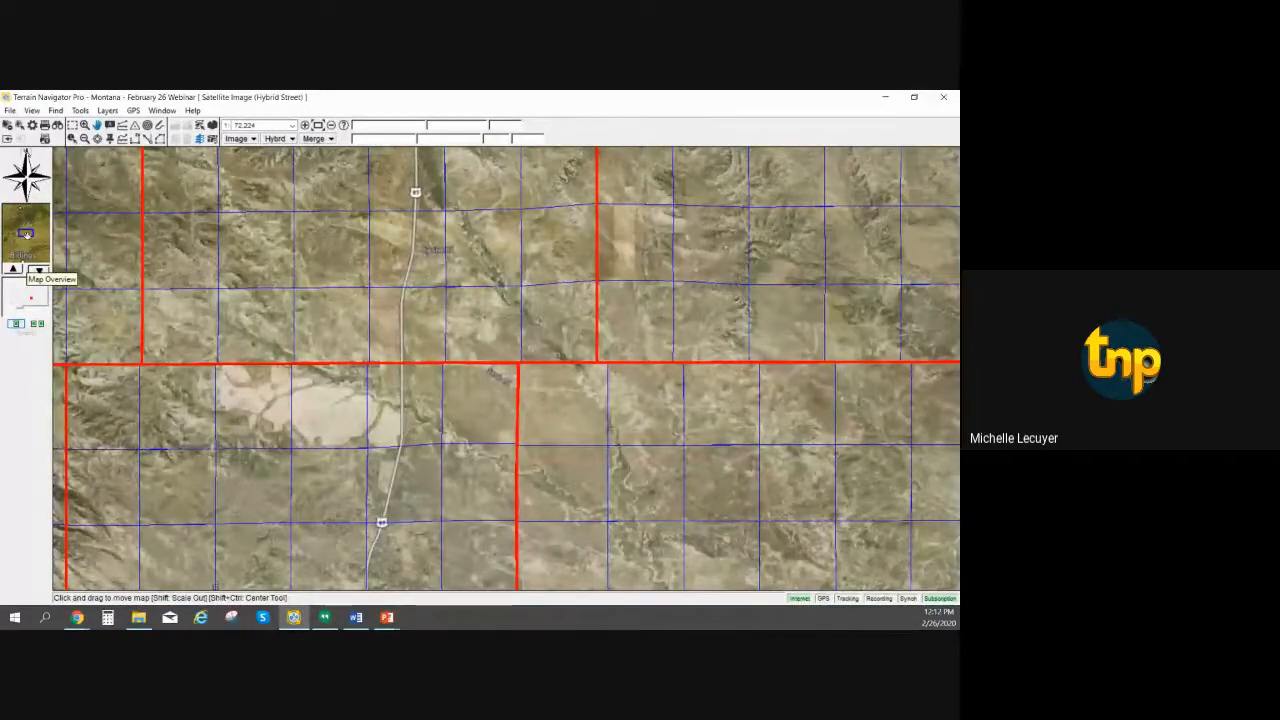
pyautogui.click(31, 223)
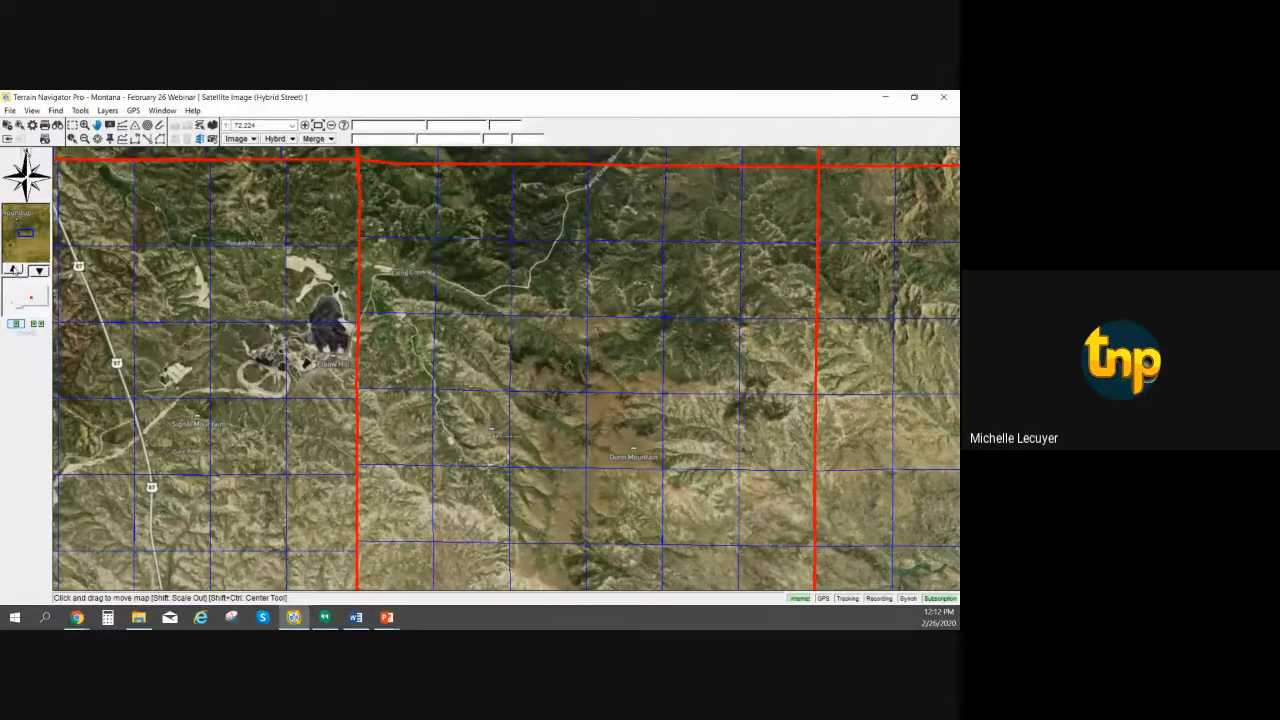
# Use the larger map overview to move the map extent northwest, to the highway 12 valley just southwest of Roundup
pyautogui.click(14, 270)
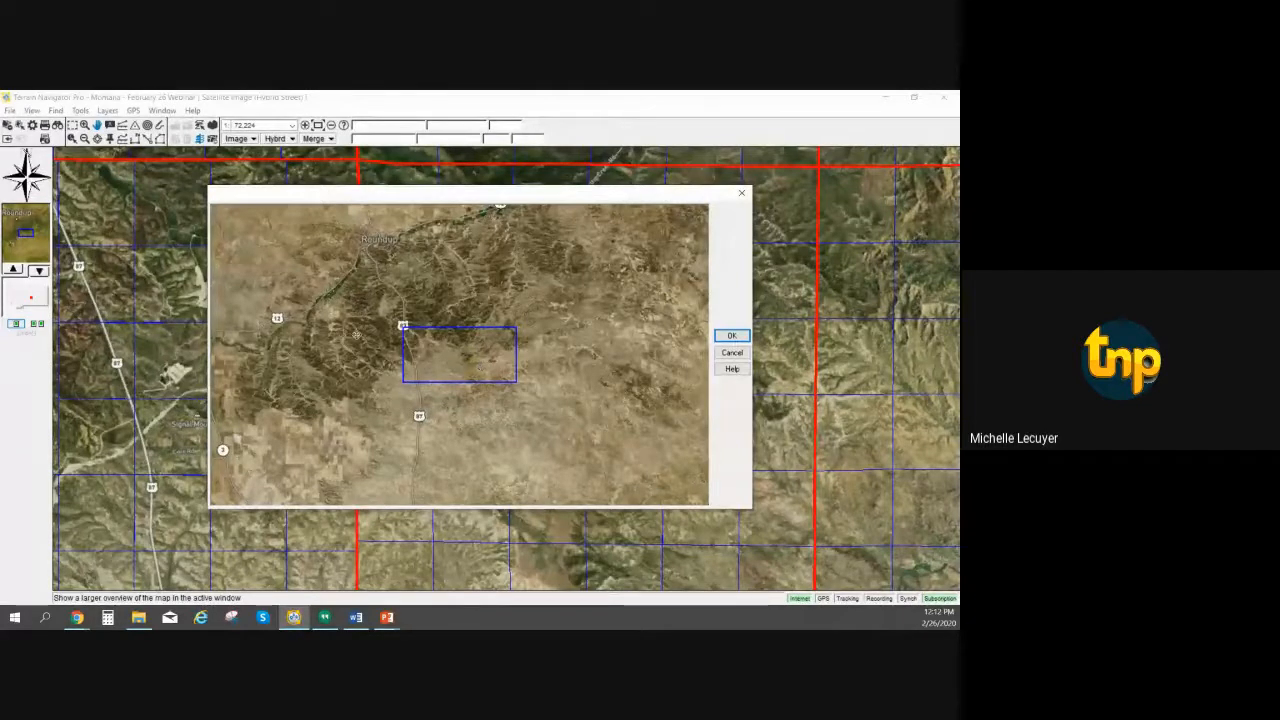
pyautogui.moveTo(449, 356); pyautogui.dragTo(335, 287)
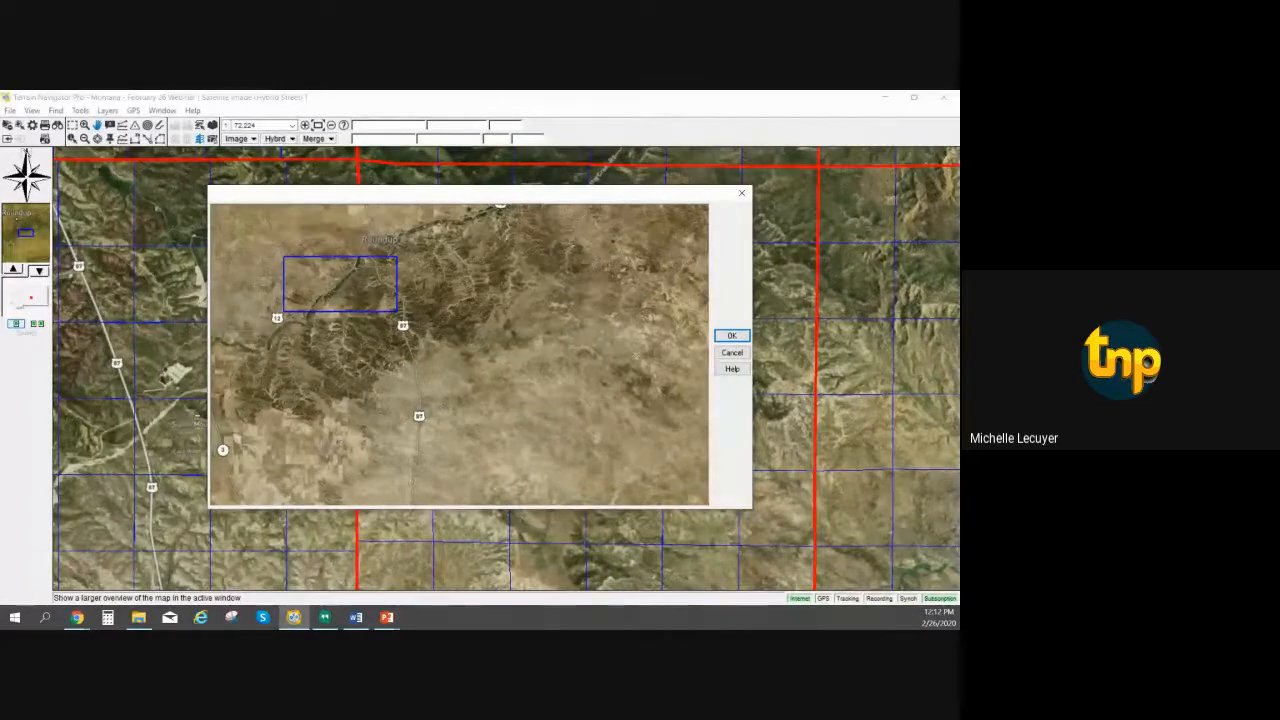
pyautogui.click(731, 335)
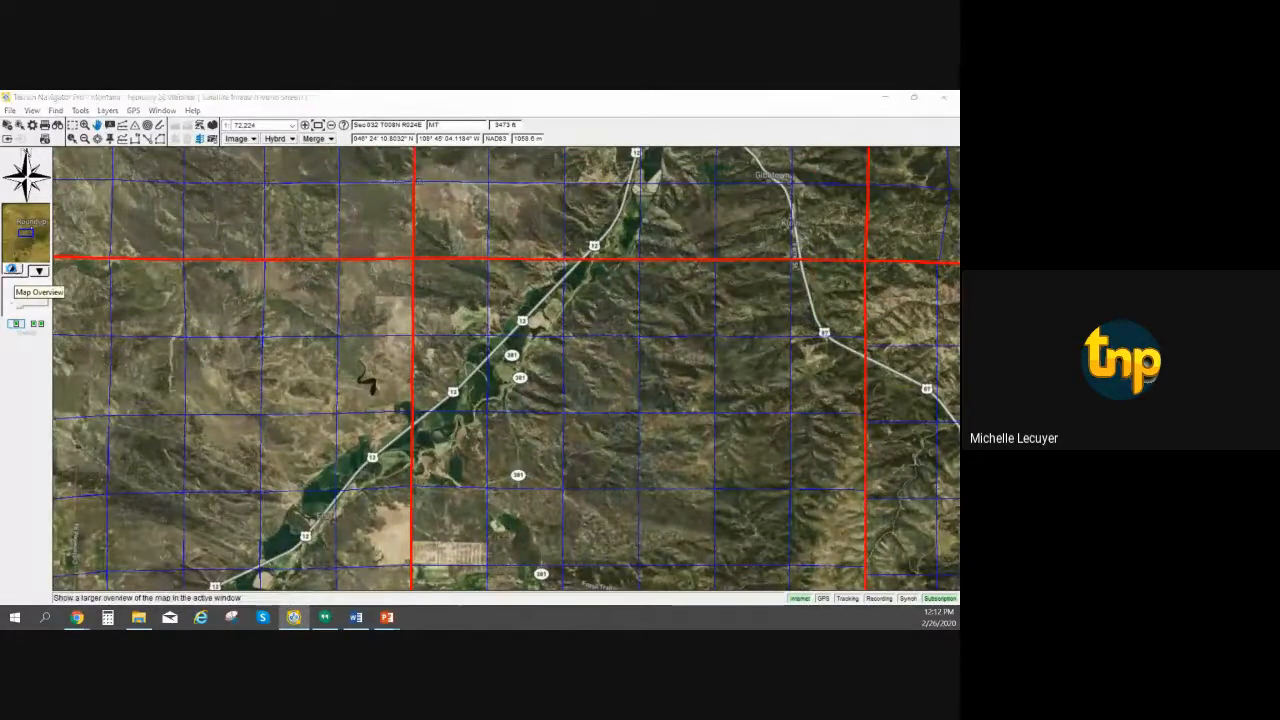
# View the area around Roundup at different zoom levels in the larger map overview, and leave it without applying a new extent
pyautogui.click(14, 270)
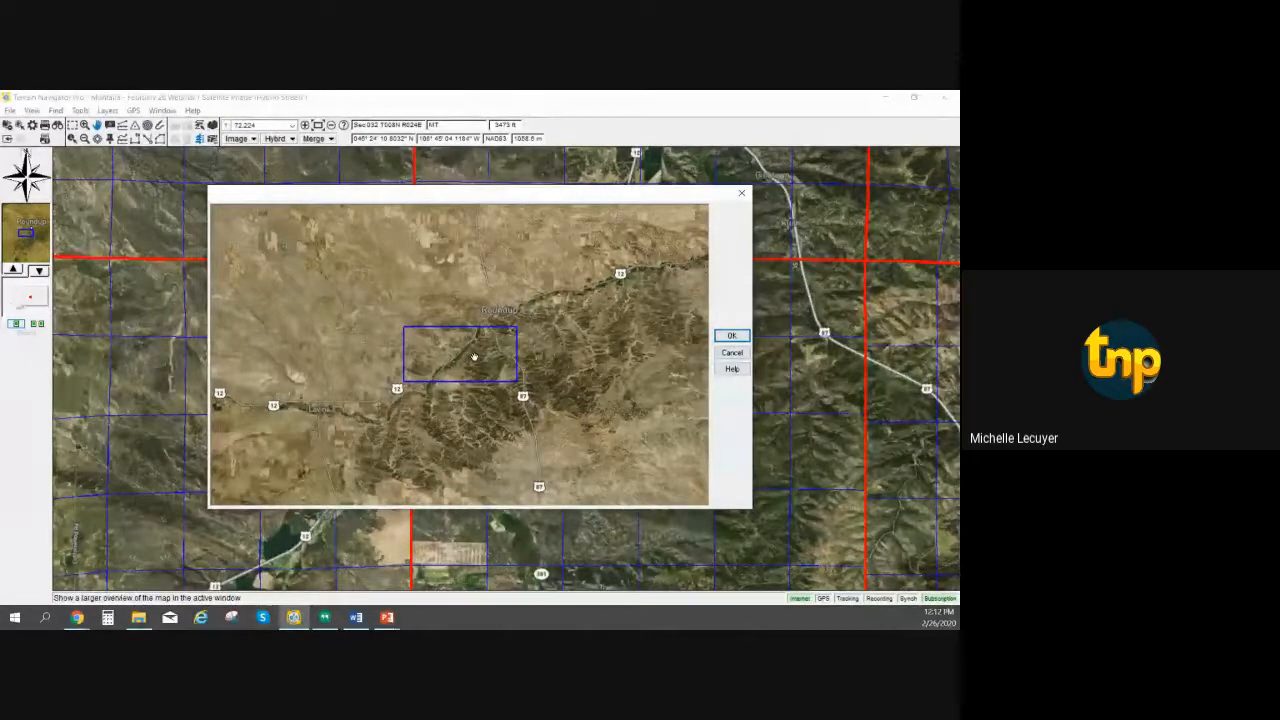
pyautogui.scroll(1, 534, 343)
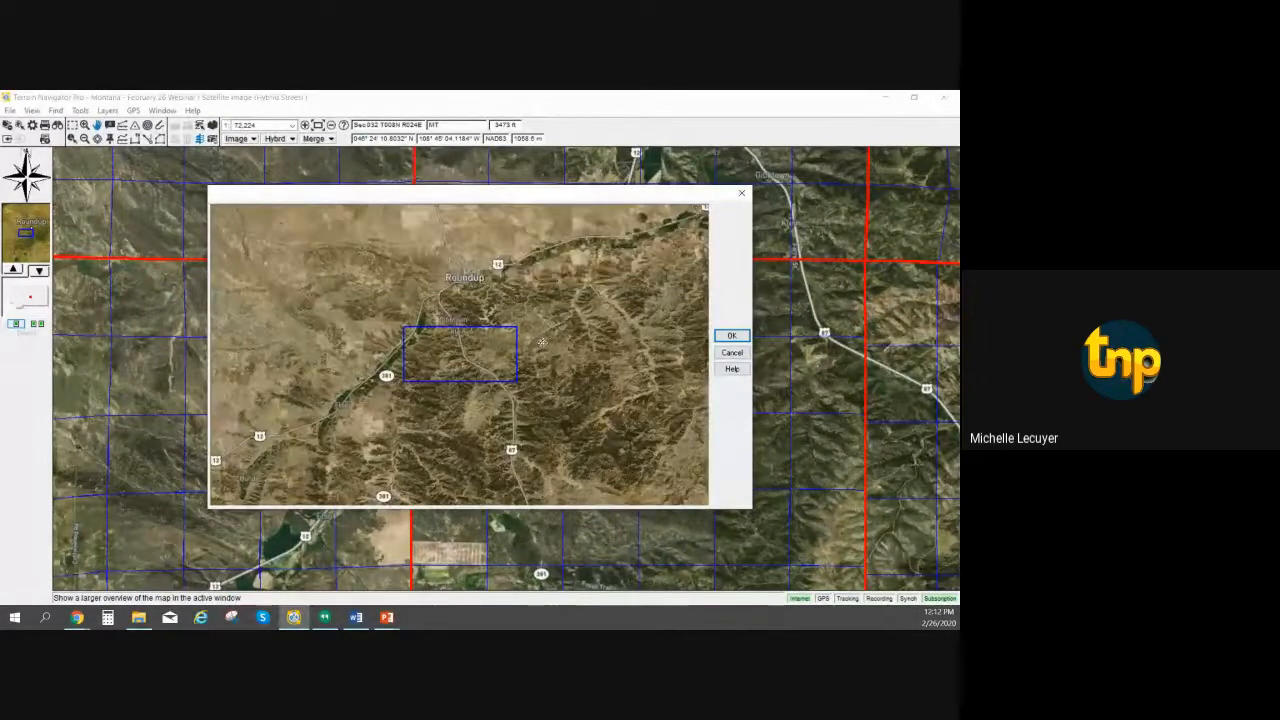
pyautogui.scroll(-1, 548, 342)
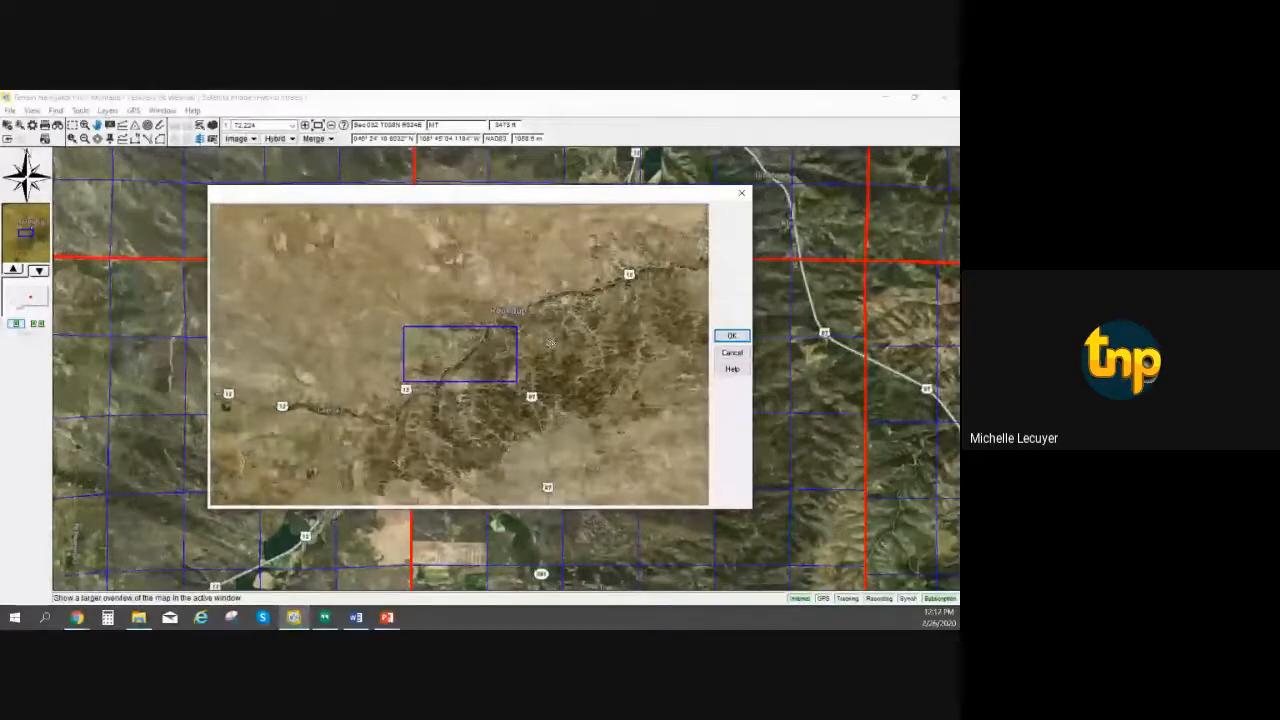
pyautogui.scroll(1, 558, 361)
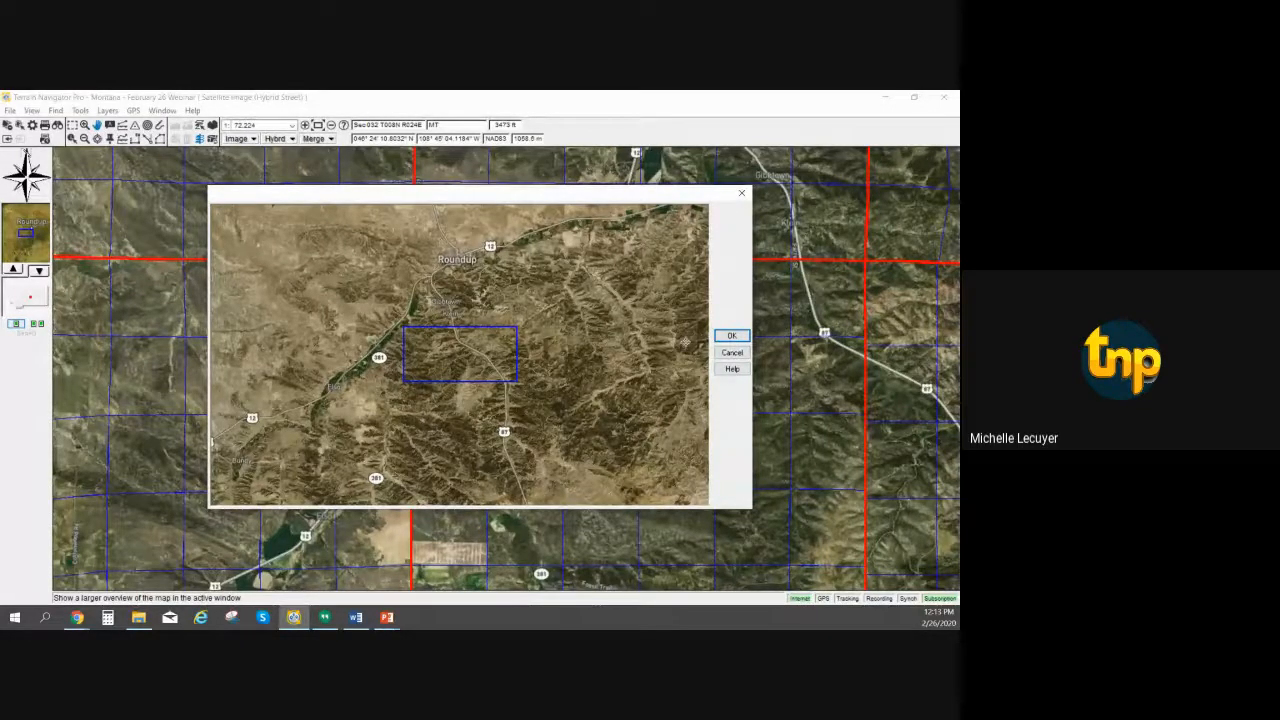
pyautogui.click(738, 354)
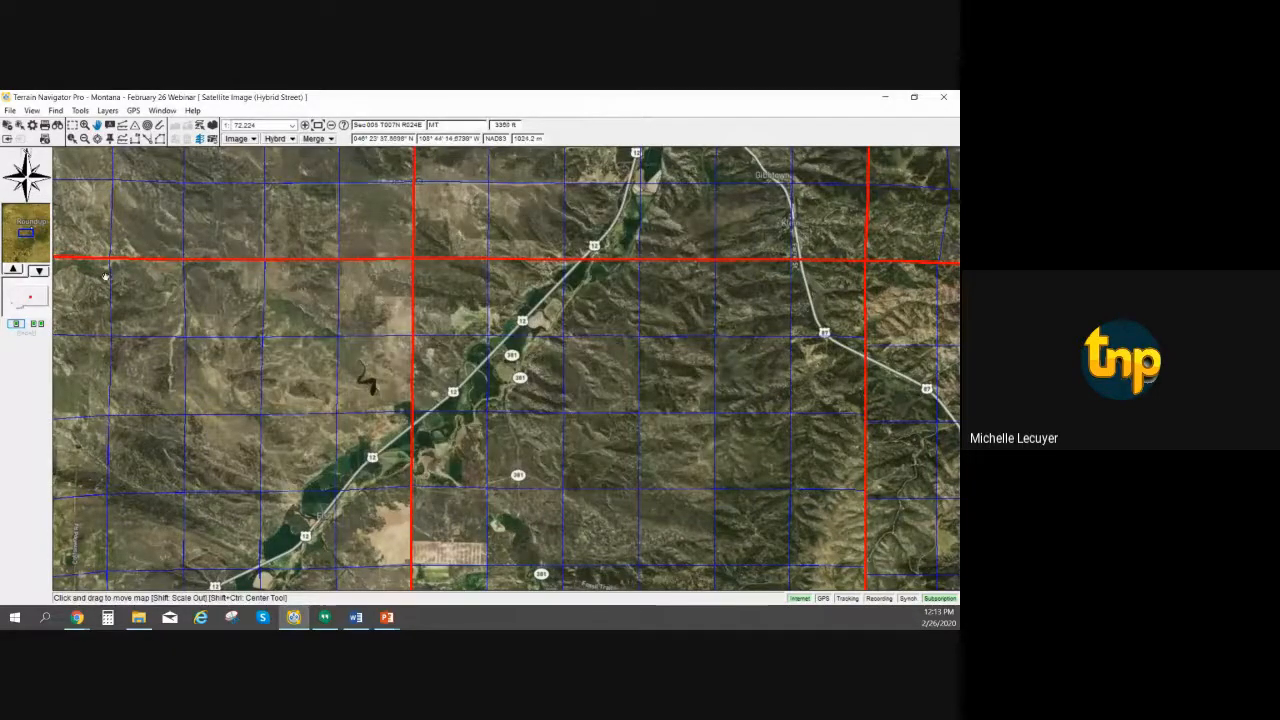
# Show the regional overview of Montana, and return the active map to the local Billings Montana Overview Map bookmark
pyautogui.click(40, 271)
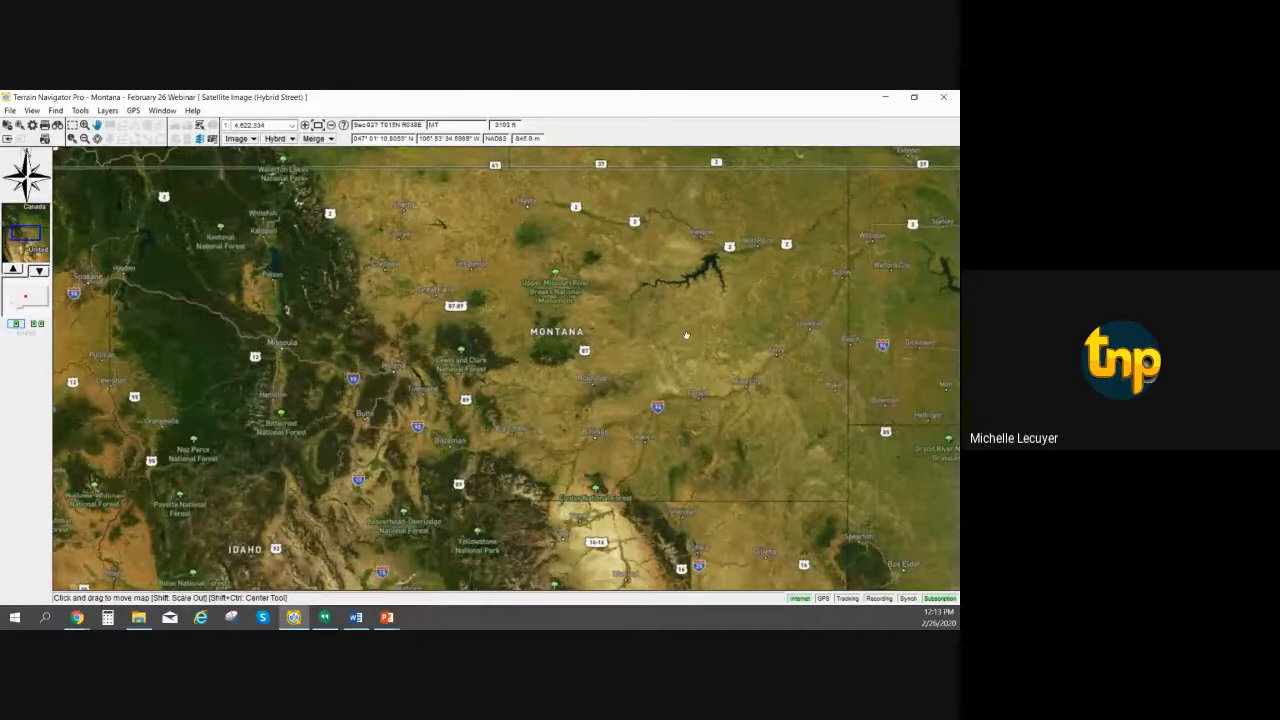
pyautogui.moveTo(723, 425)
pyautogui.click(55, 110)
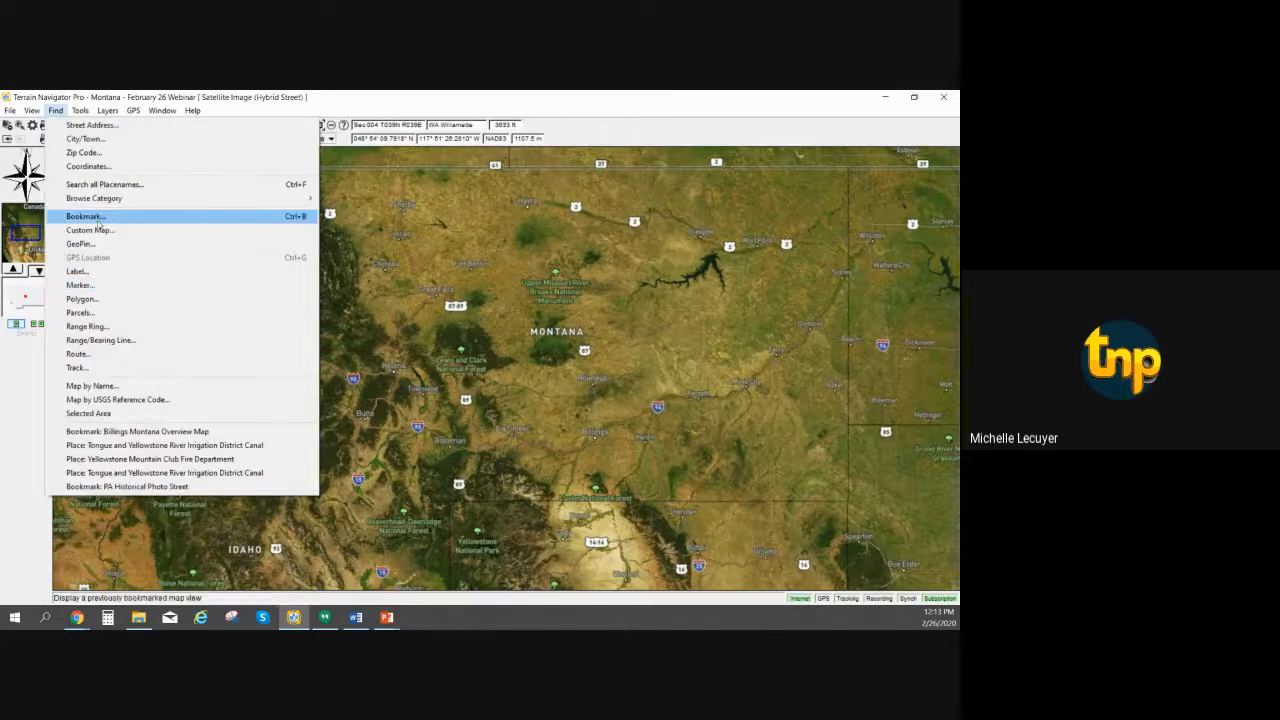
pyautogui.click(90, 217)
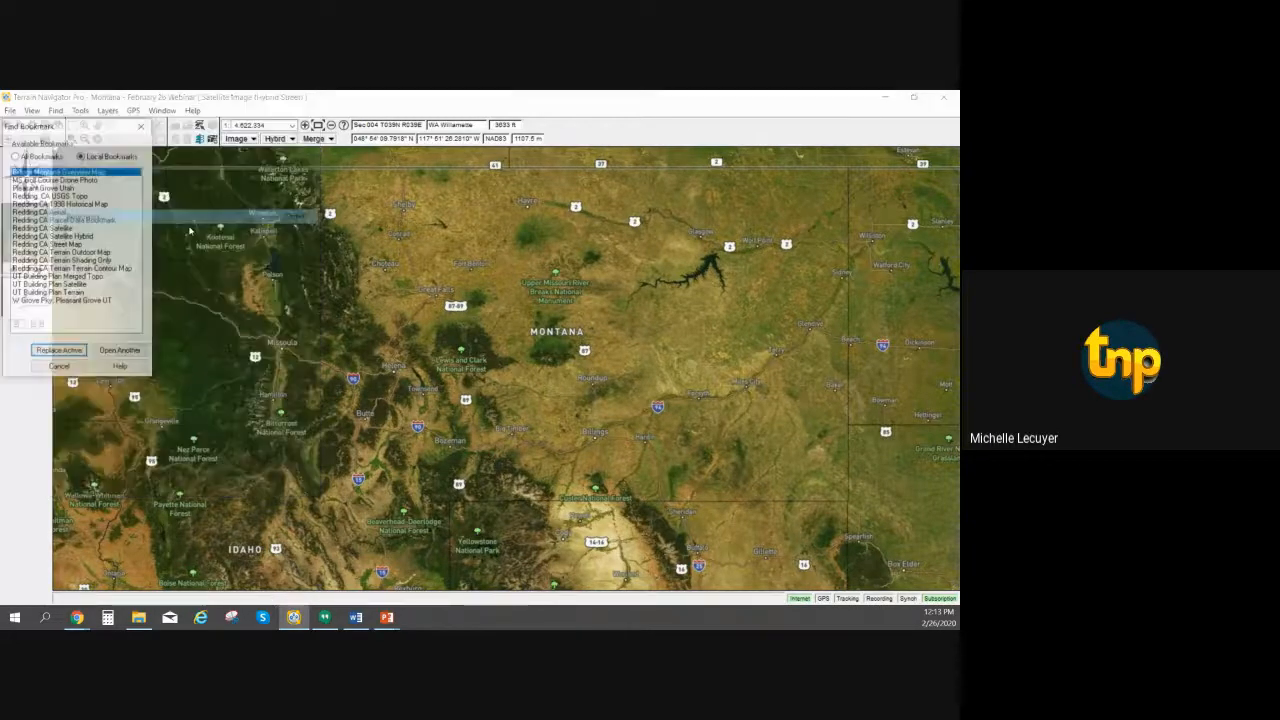
pyautogui.click(68, 354)
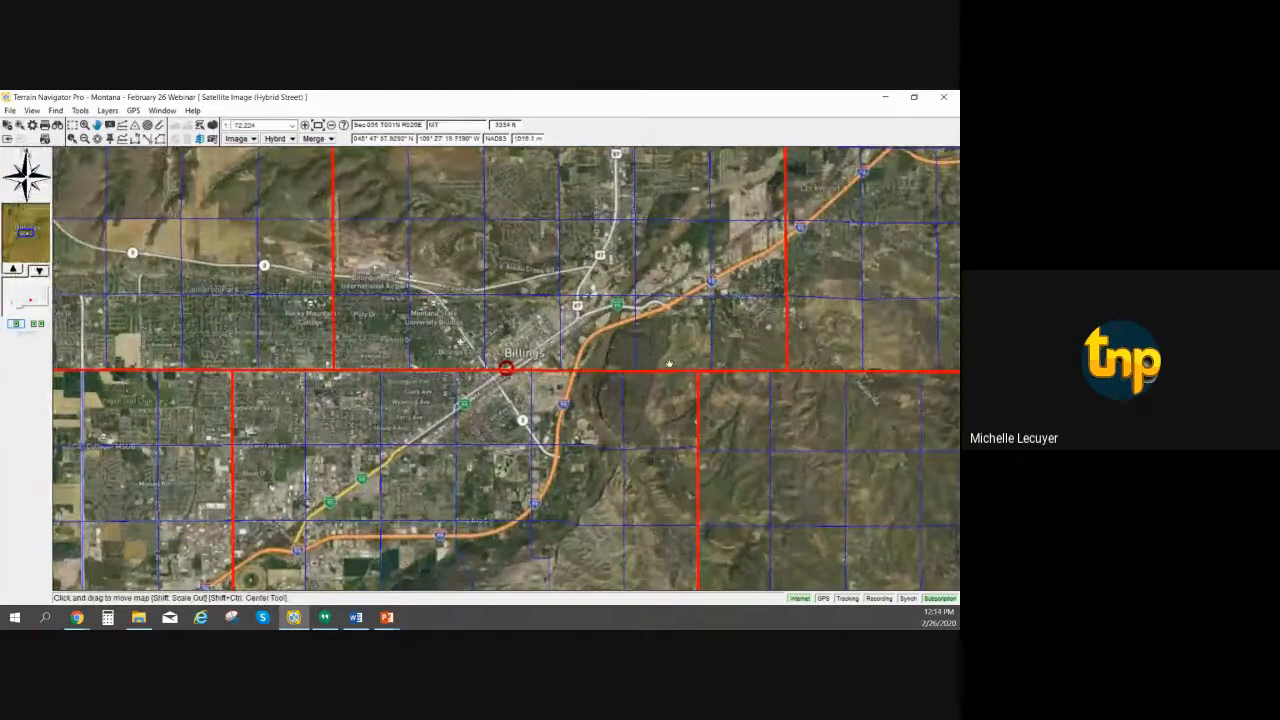
# Split the display into two map windows and change the first window's map type to USGS Topographic
pyautogui.moveTo(655, 342)
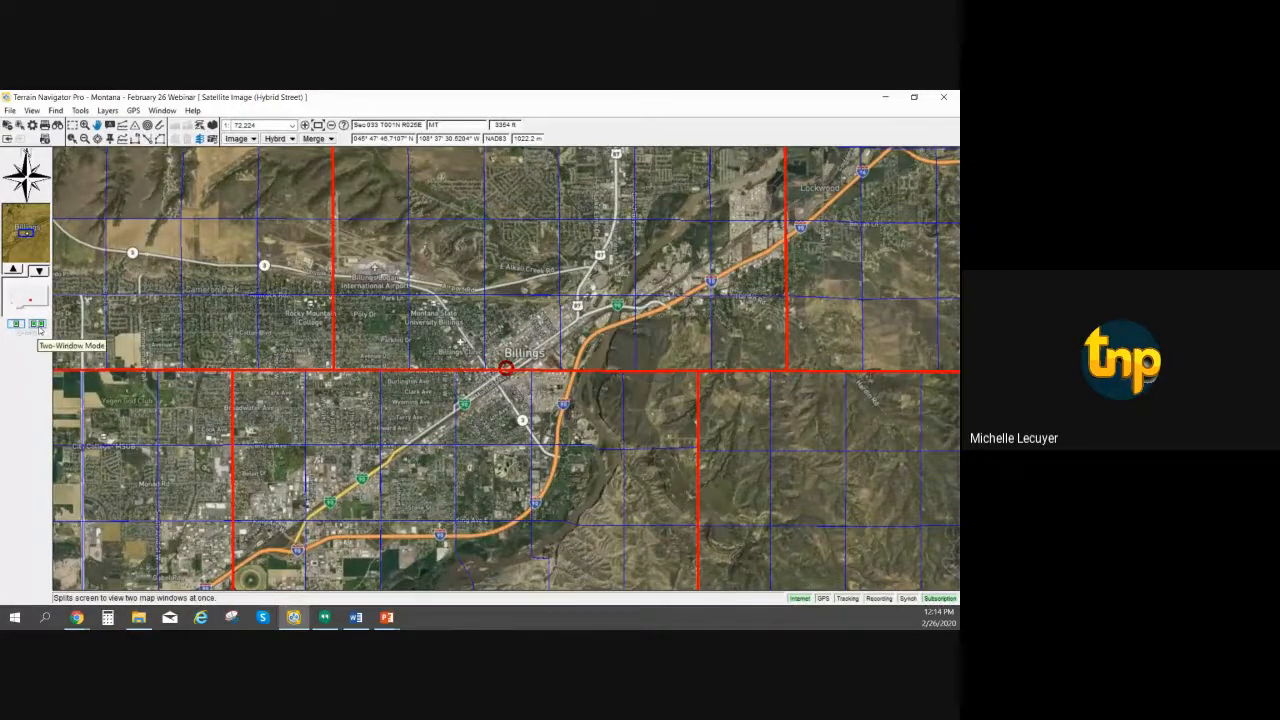
pyautogui.click(38, 325)
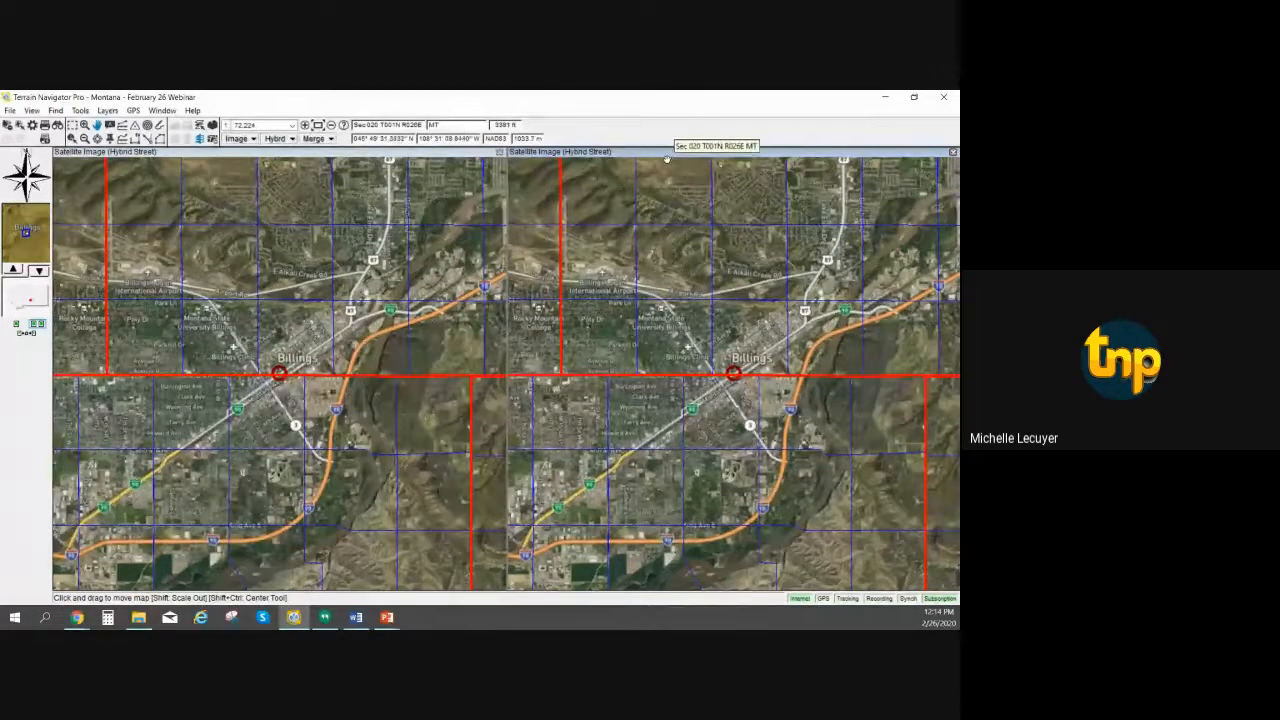
pyautogui.click(334, 153)
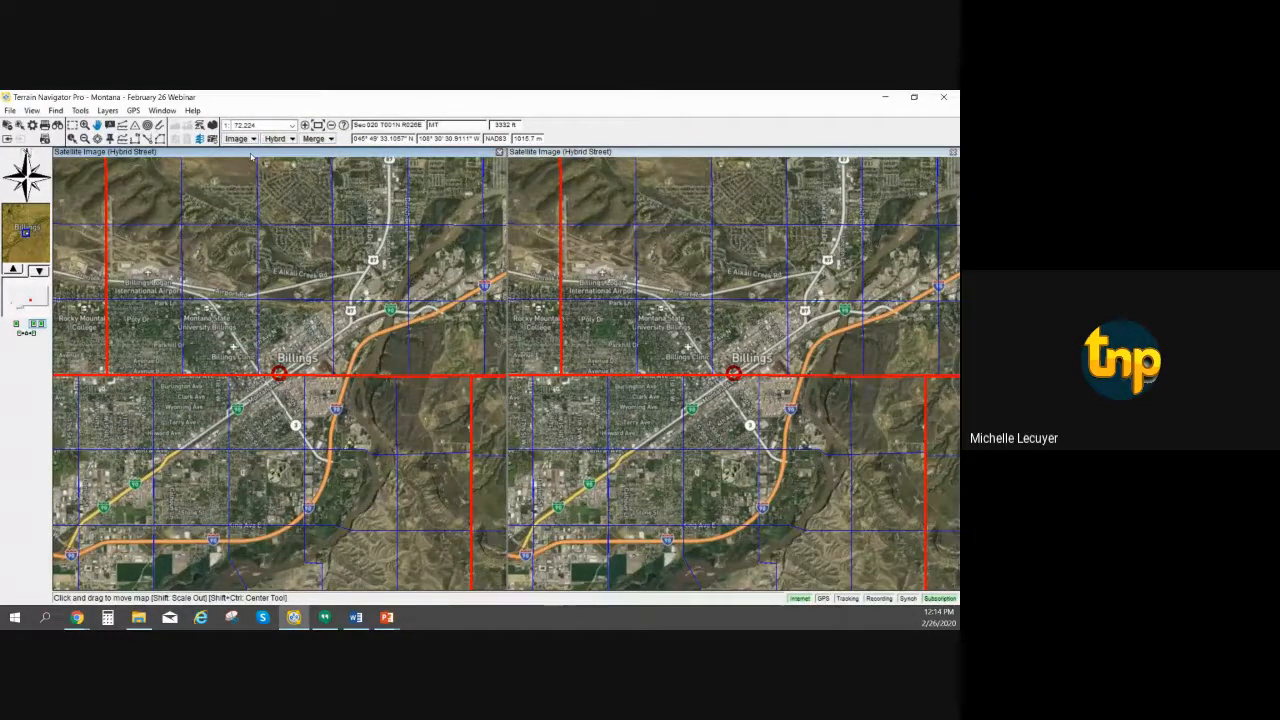
pyautogui.click(238, 138)
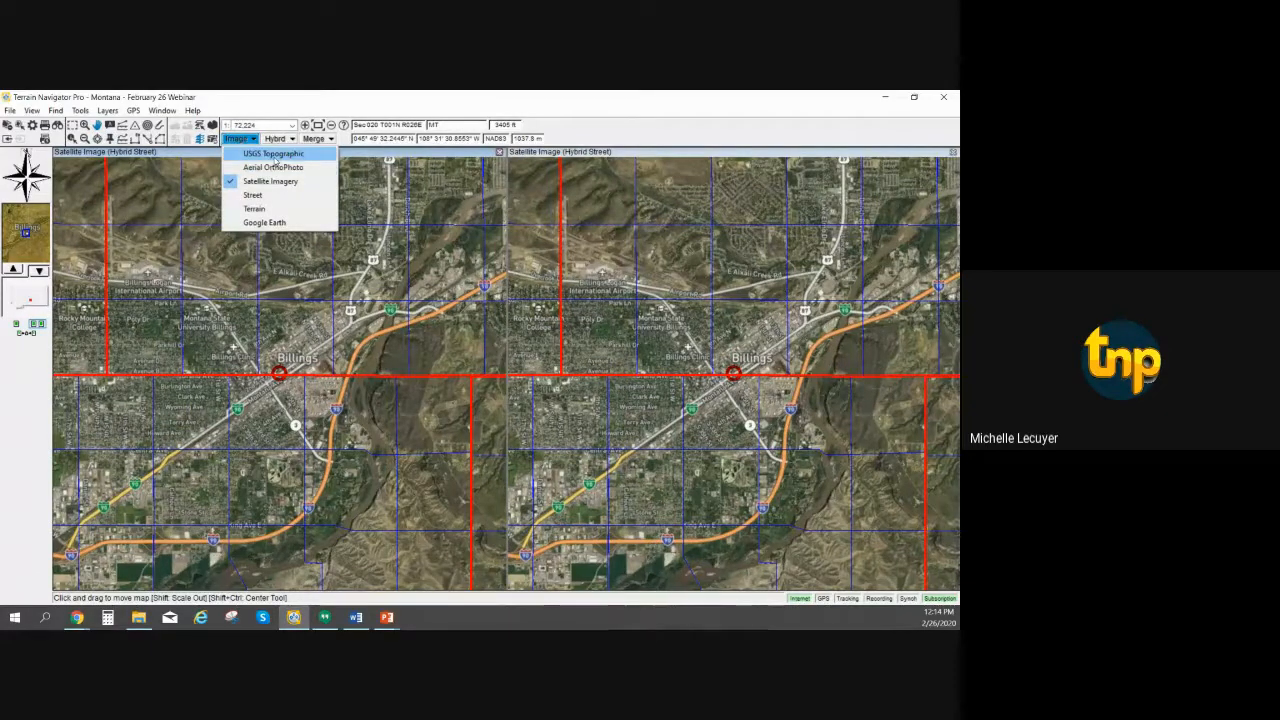
pyautogui.click(284, 154)
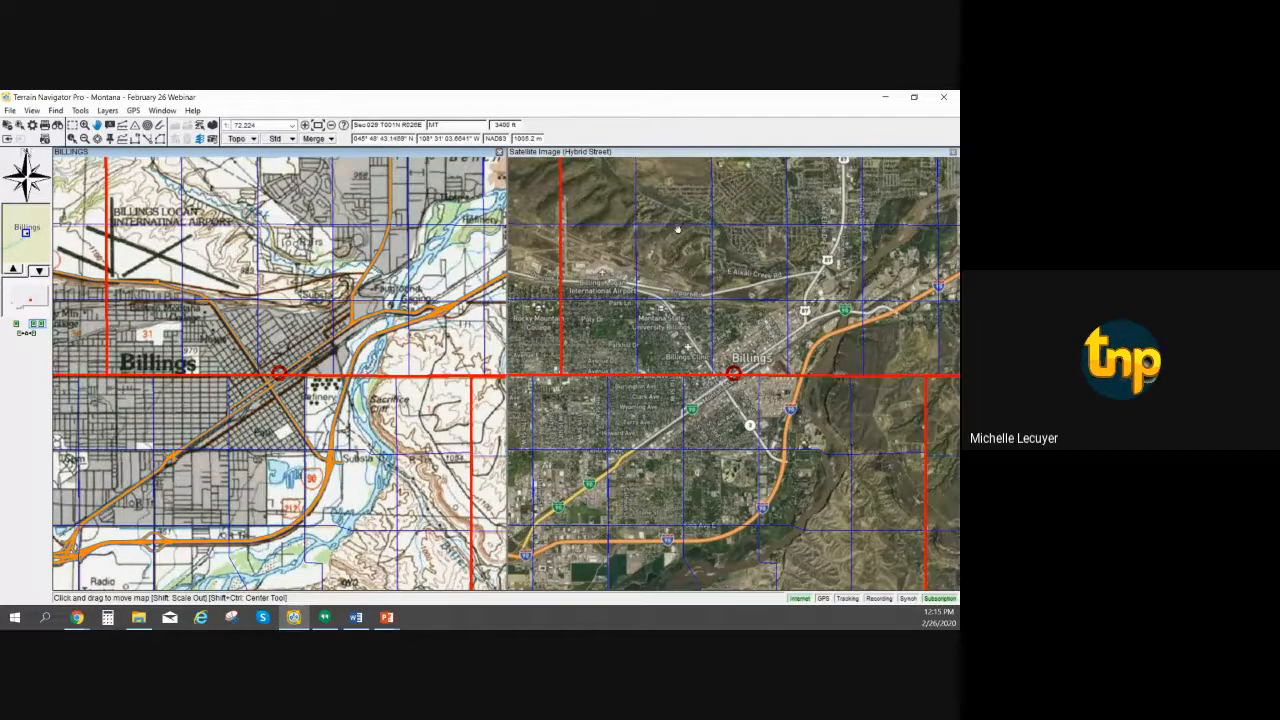
# Make the satellite window active and select Aerial OrthoPhoto as its map type
pyautogui.click(637, 155)
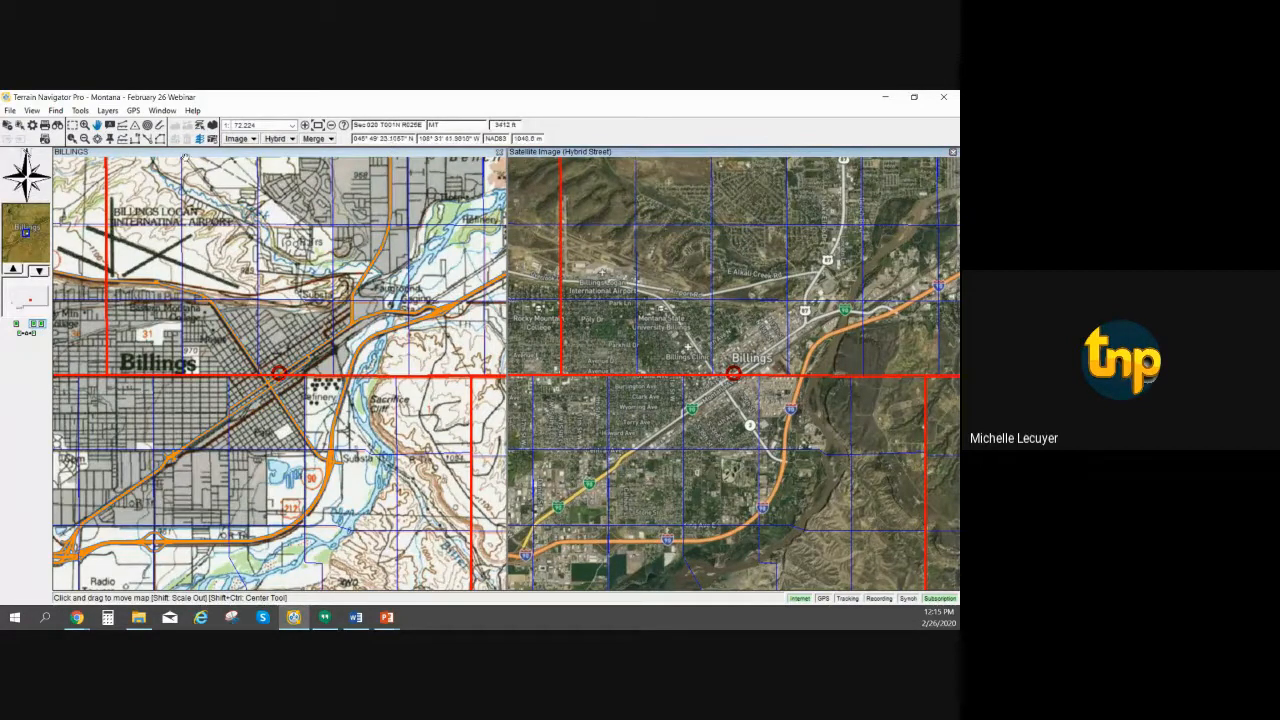
pyautogui.click(240, 138)
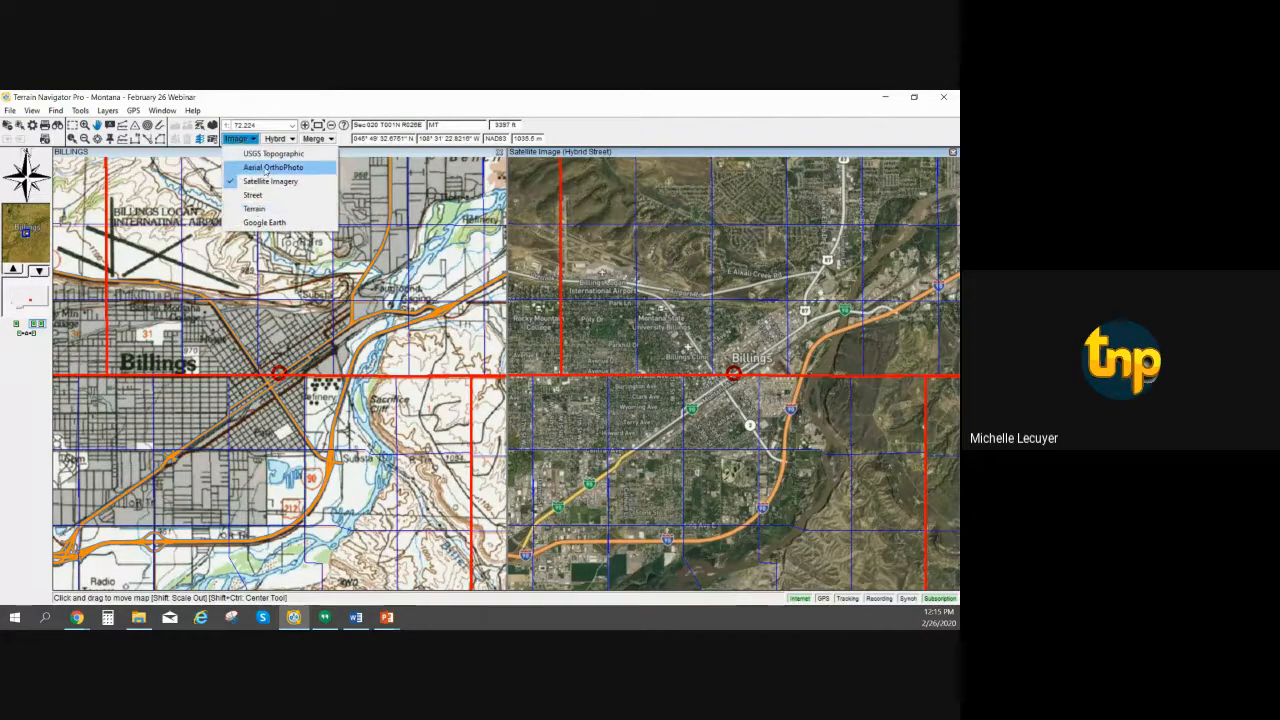
pyautogui.click(270, 167)
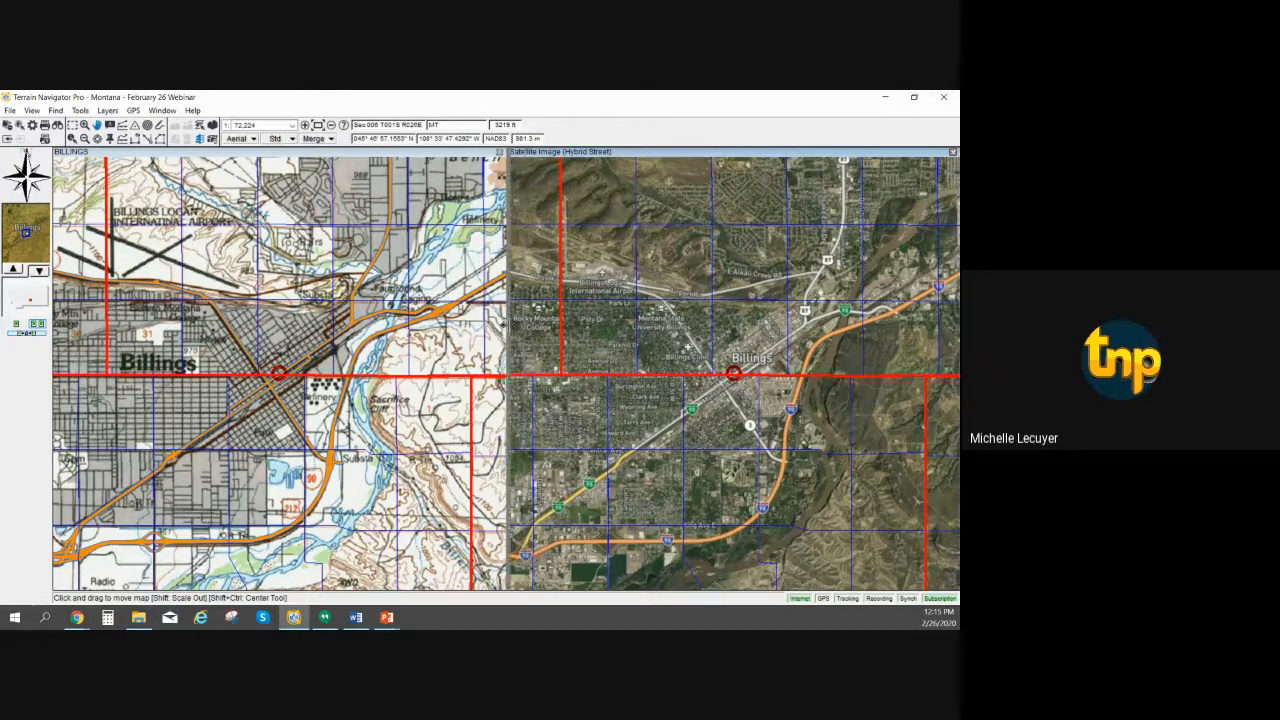
# Move both linked maps to the river area southwest of Billings, and return to one-window mode with the topographic map
pyautogui.moveTo(504, 325); pyautogui.dragTo(466, 247)
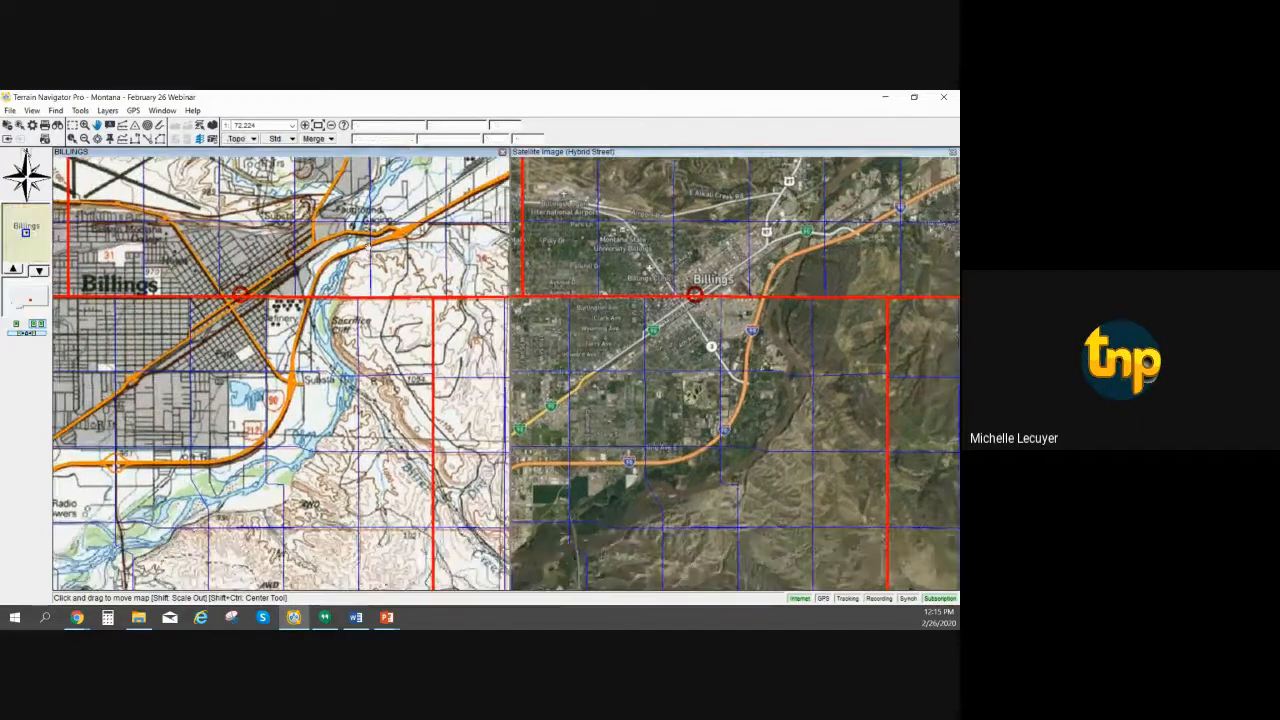
pyautogui.moveTo(370, 480); pyautogui.dragTo(317, 212)
pyautogui.moveTo(276, 320); pyautogui.dragTo(528, 378)
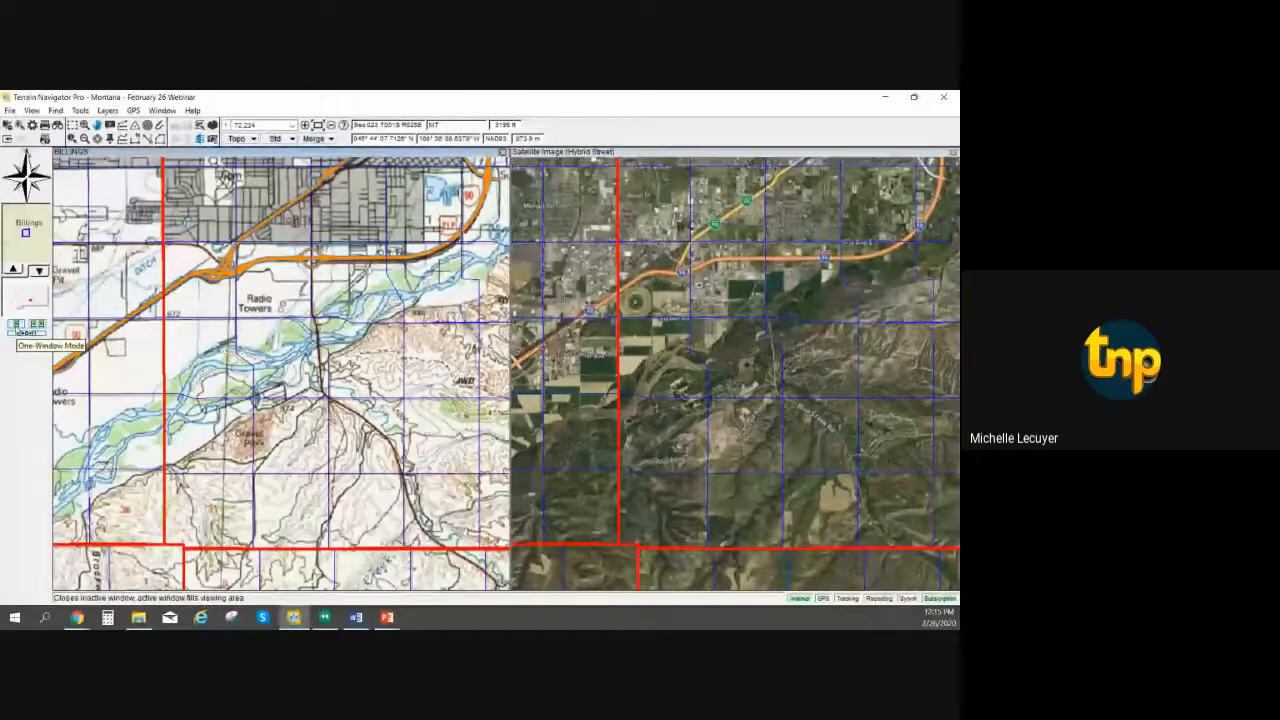
pyautogui.click(16, 325)
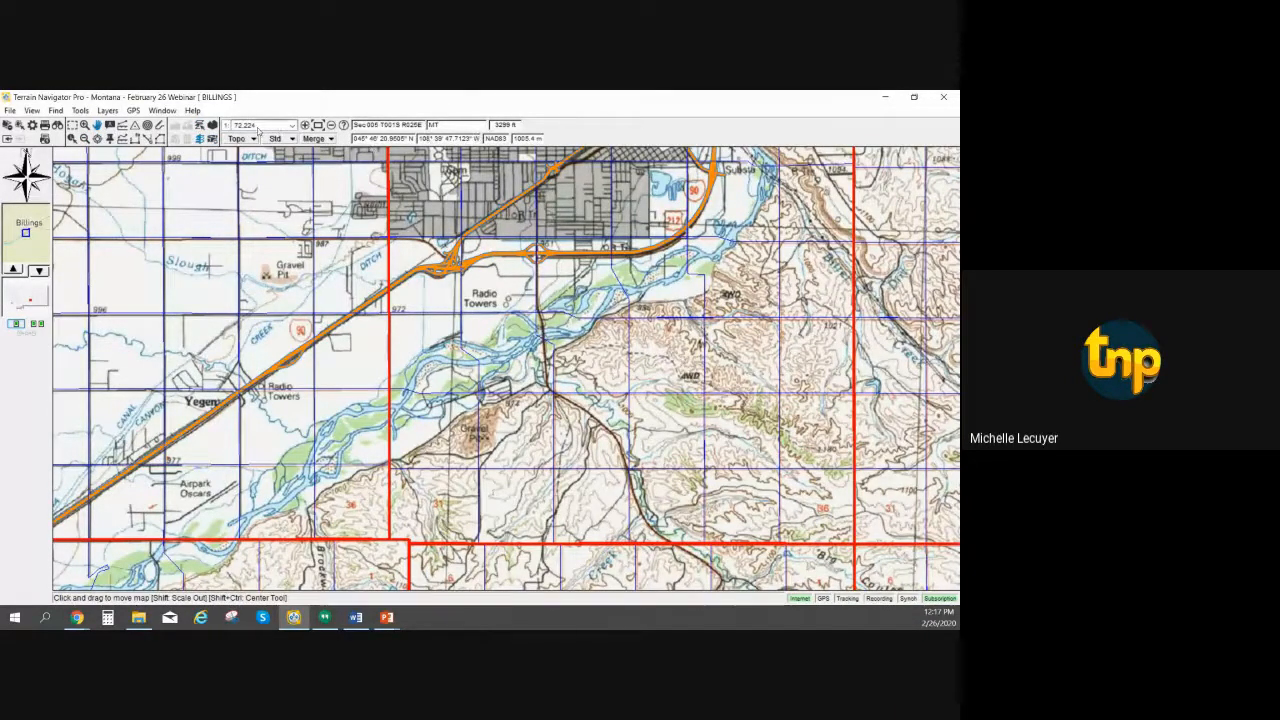
pyautogui.click(291, 125)
pyautogui.click(291, 125)
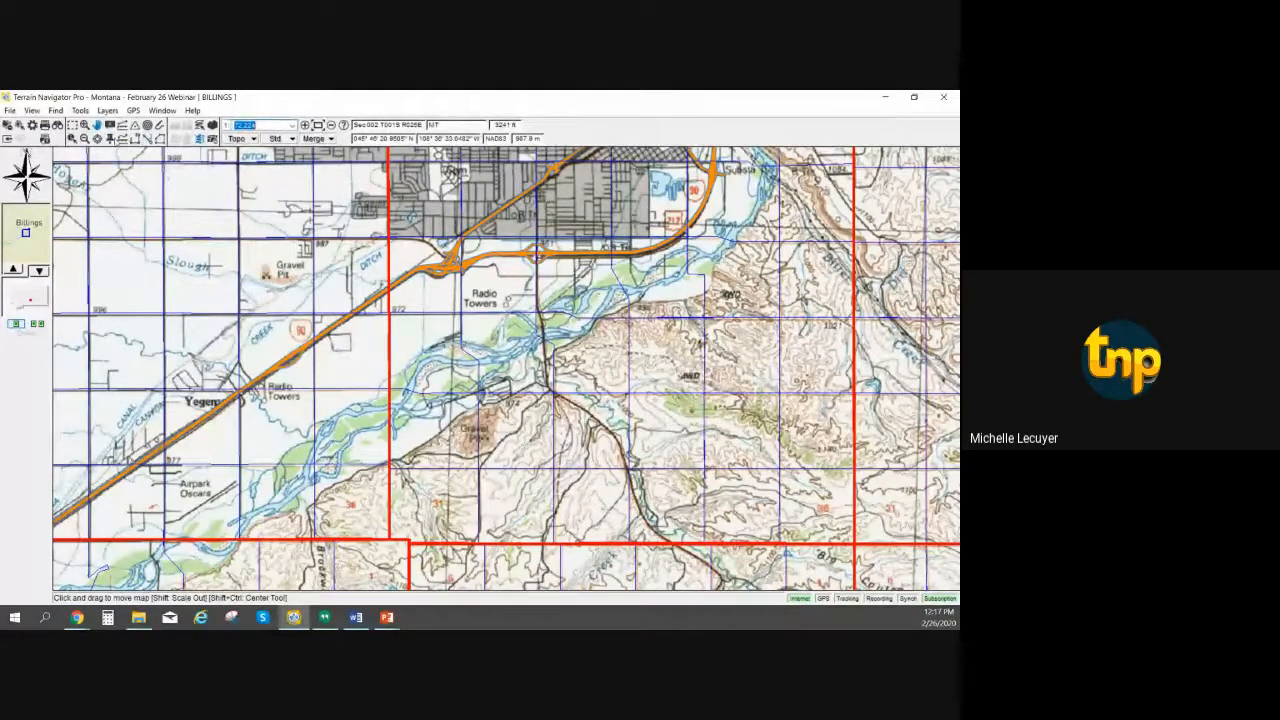
# Show the regional overview of Montana as Satellite Imagery in the Hybrid Street style
pyautogui.click(7, 125)
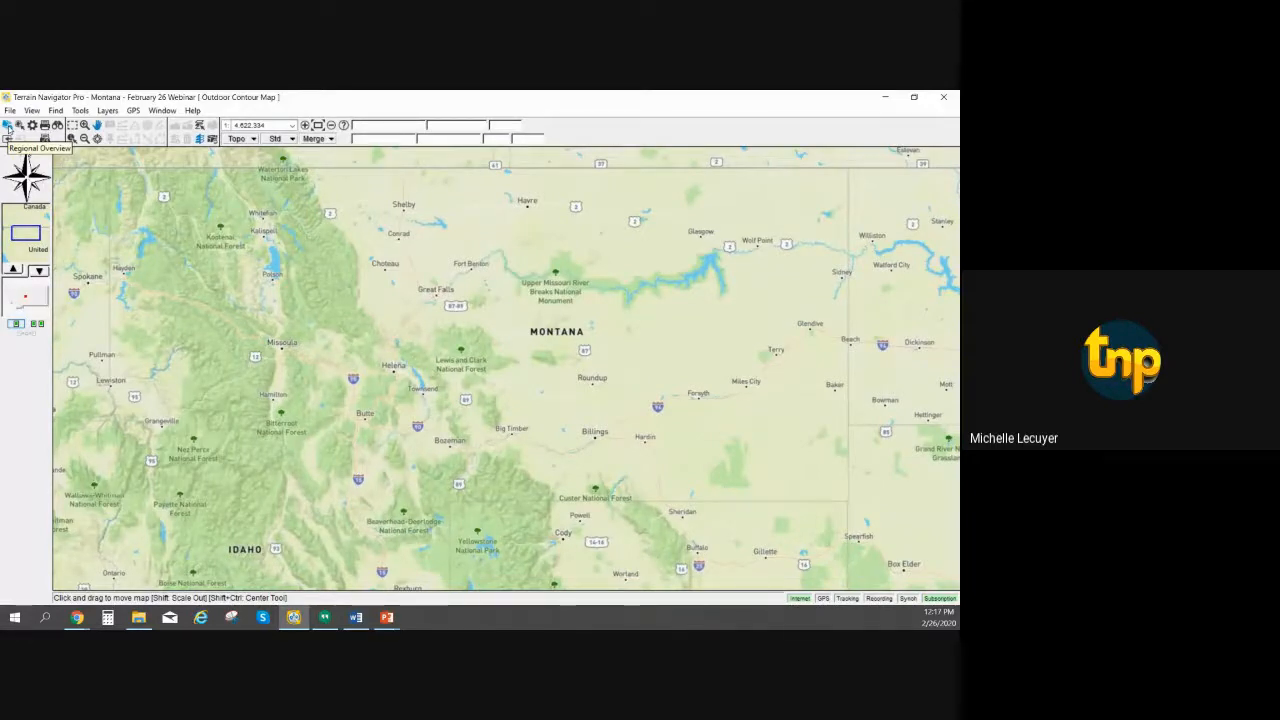
pyautogui.click(254, 140)
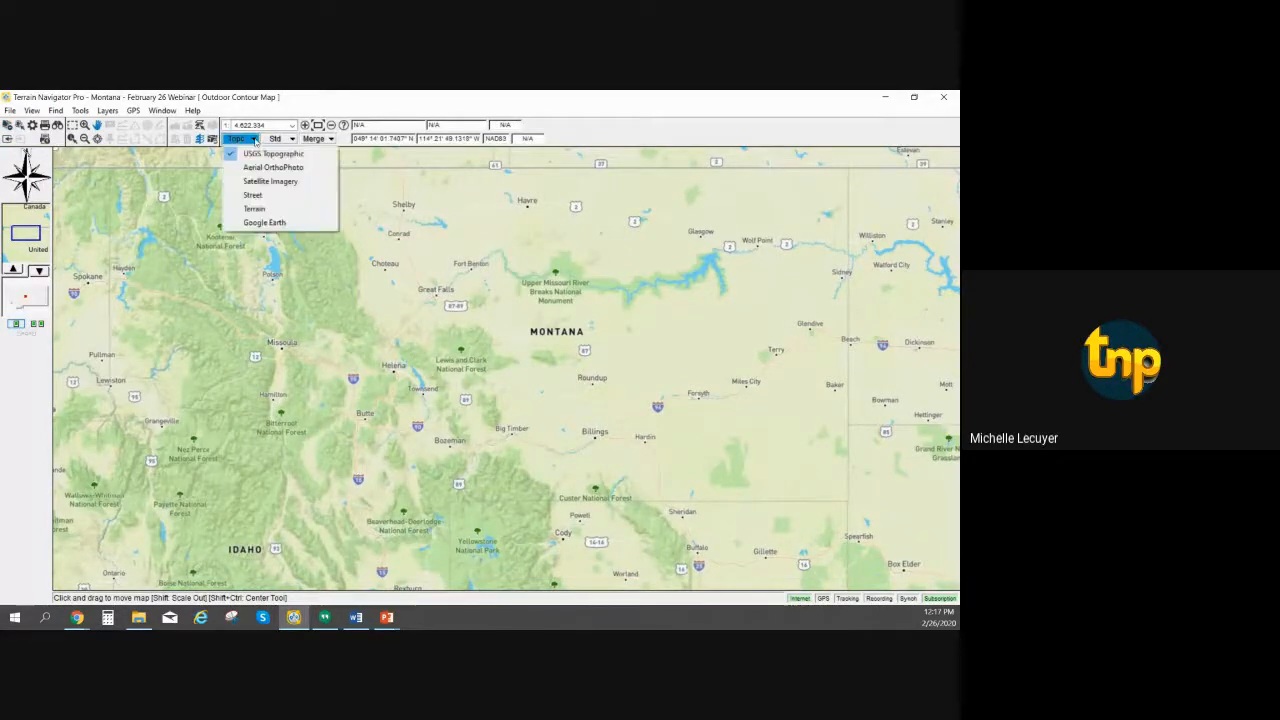
pyautogui.click(272, 184)
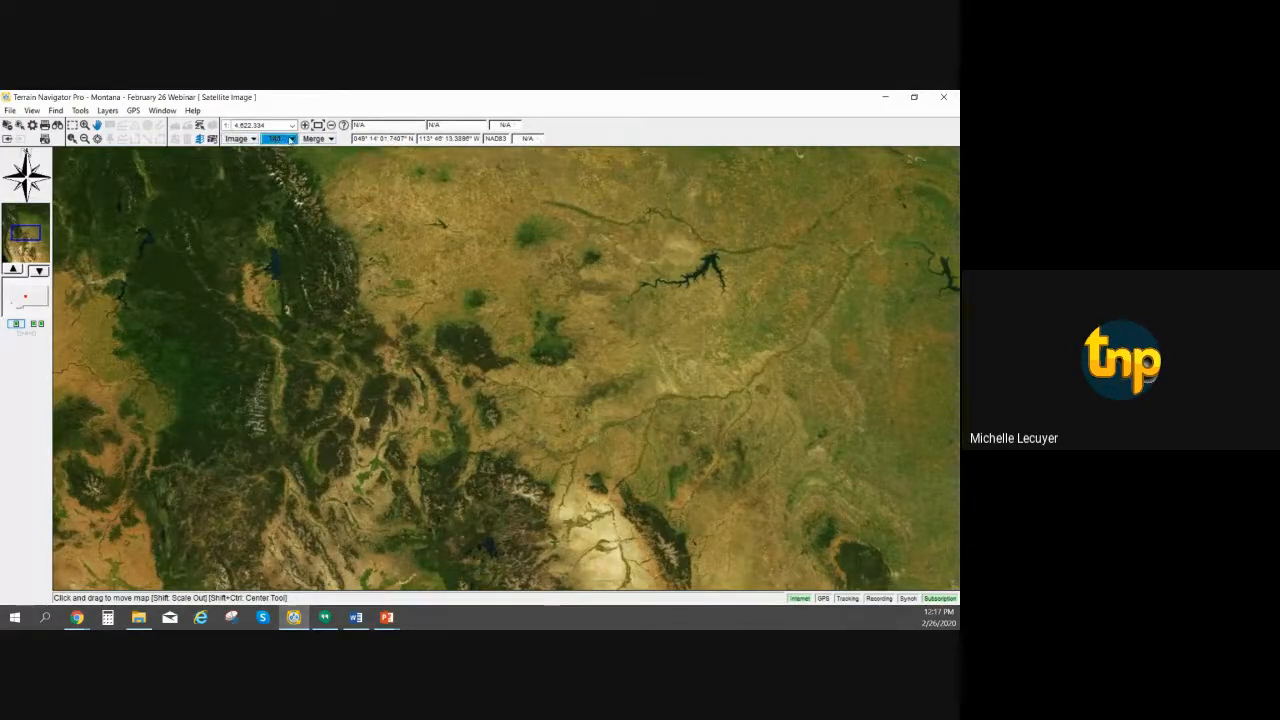
pyautogui.click(289, 139)
pyautogui.click(284, 158)
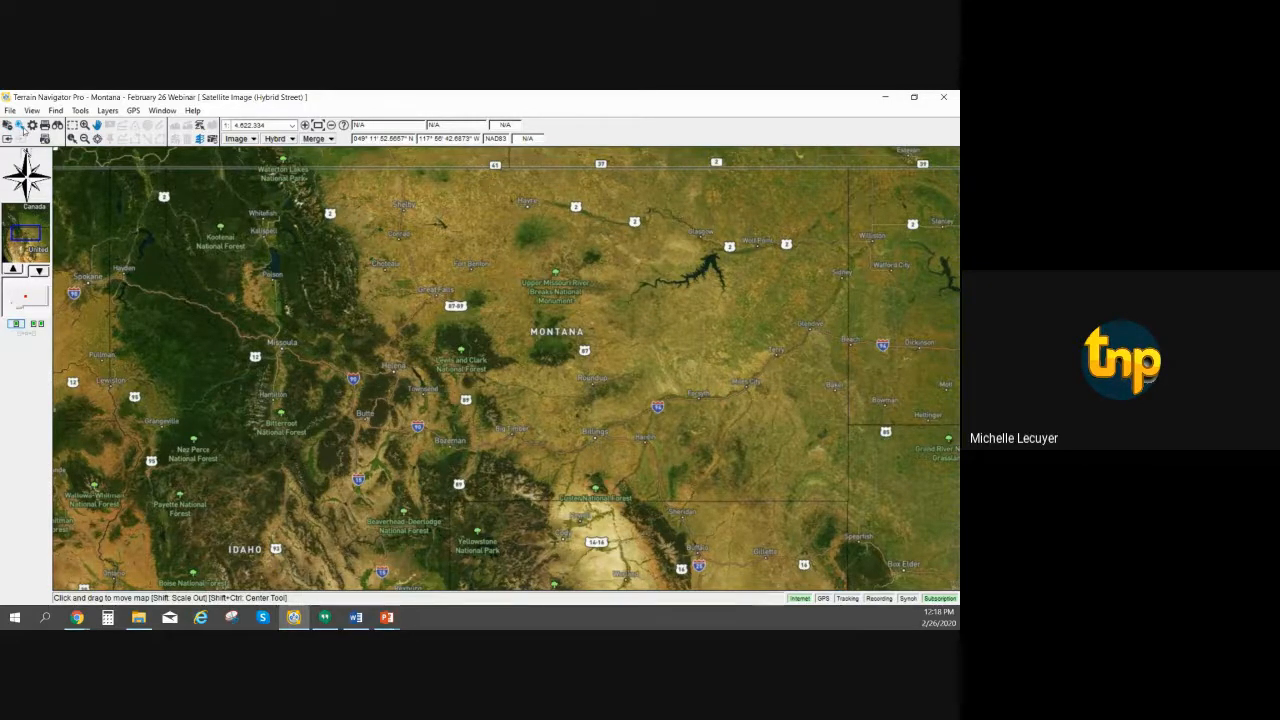
# Open the state and region selection and confirm Montana as the selected state
pyautogui.click(21, 128)
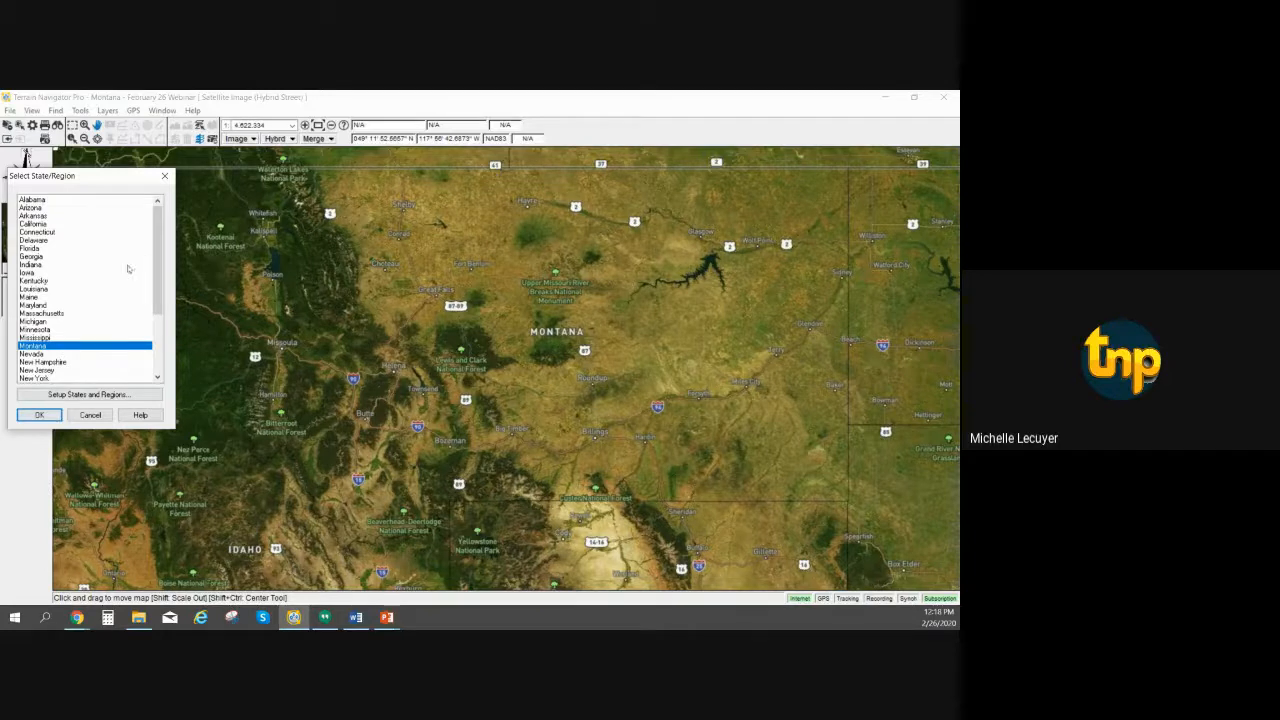
pyautogui.click(40, 415)
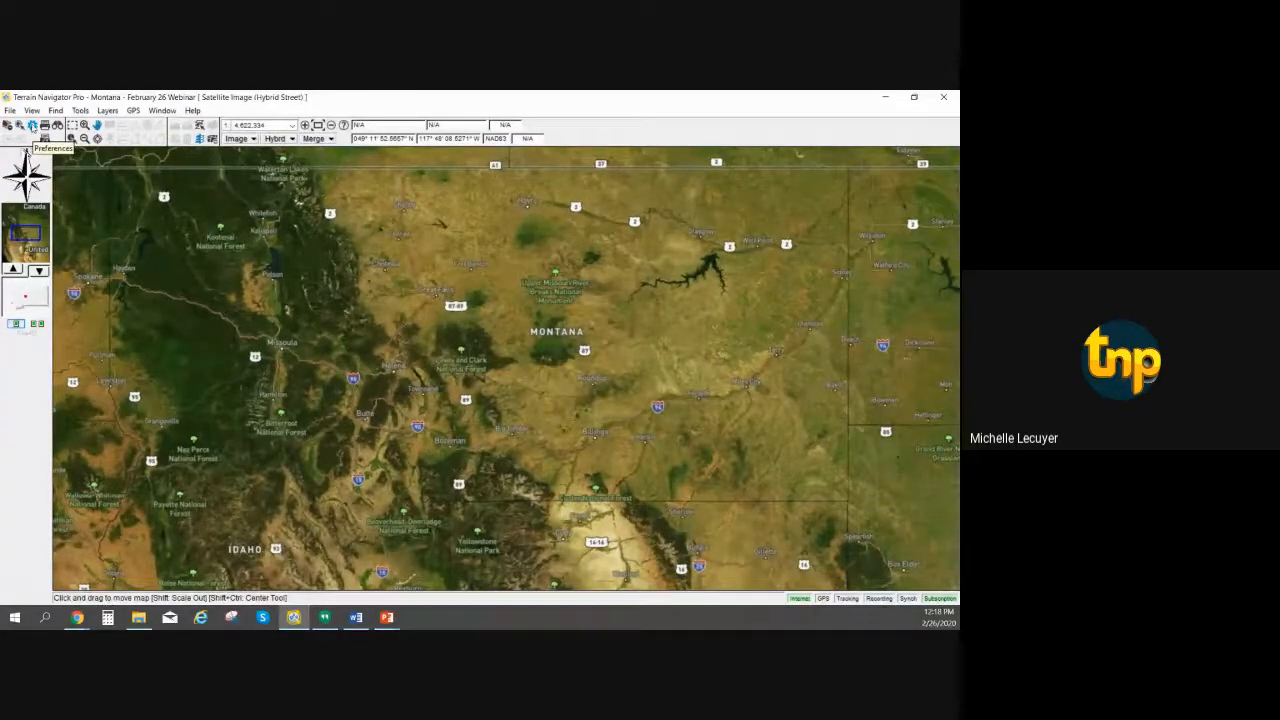
# Open the General preferences and go through the toolbar, compass bar and dashboard display options
pyautogui.click(33, 127)
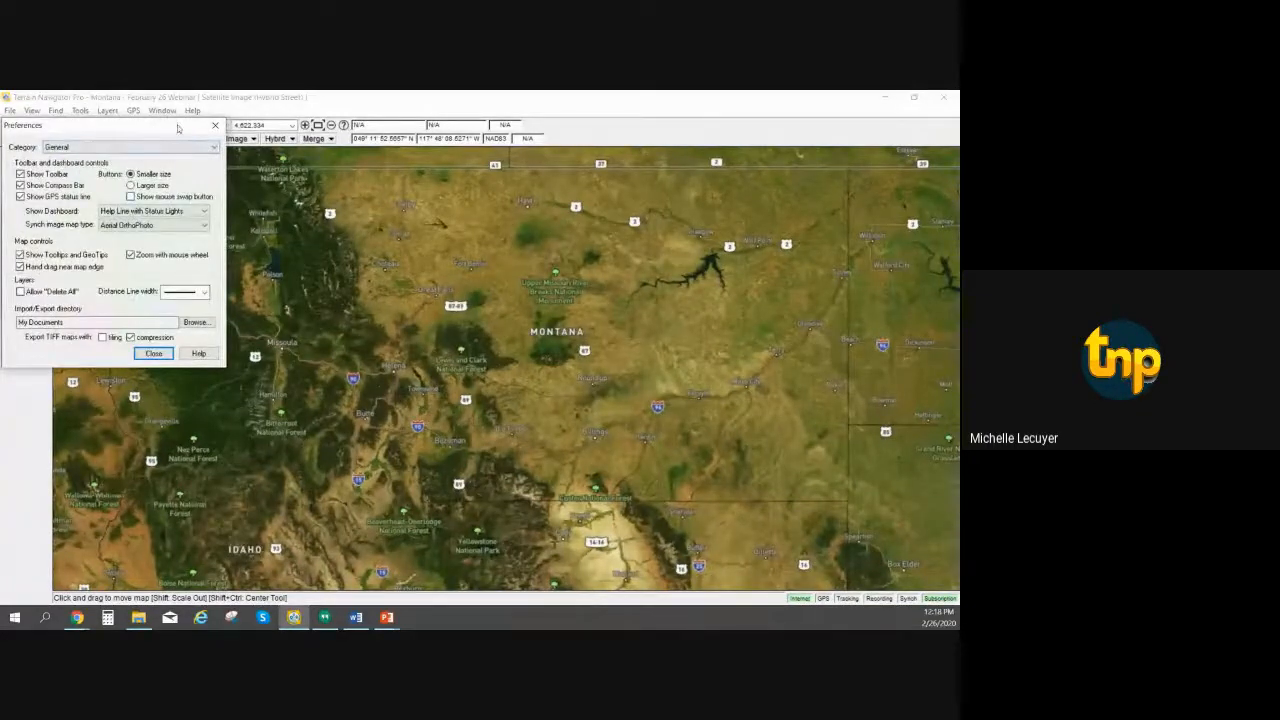
pyautogui.moveTo(178, 124); pyautogui.dragTo(472, 187)
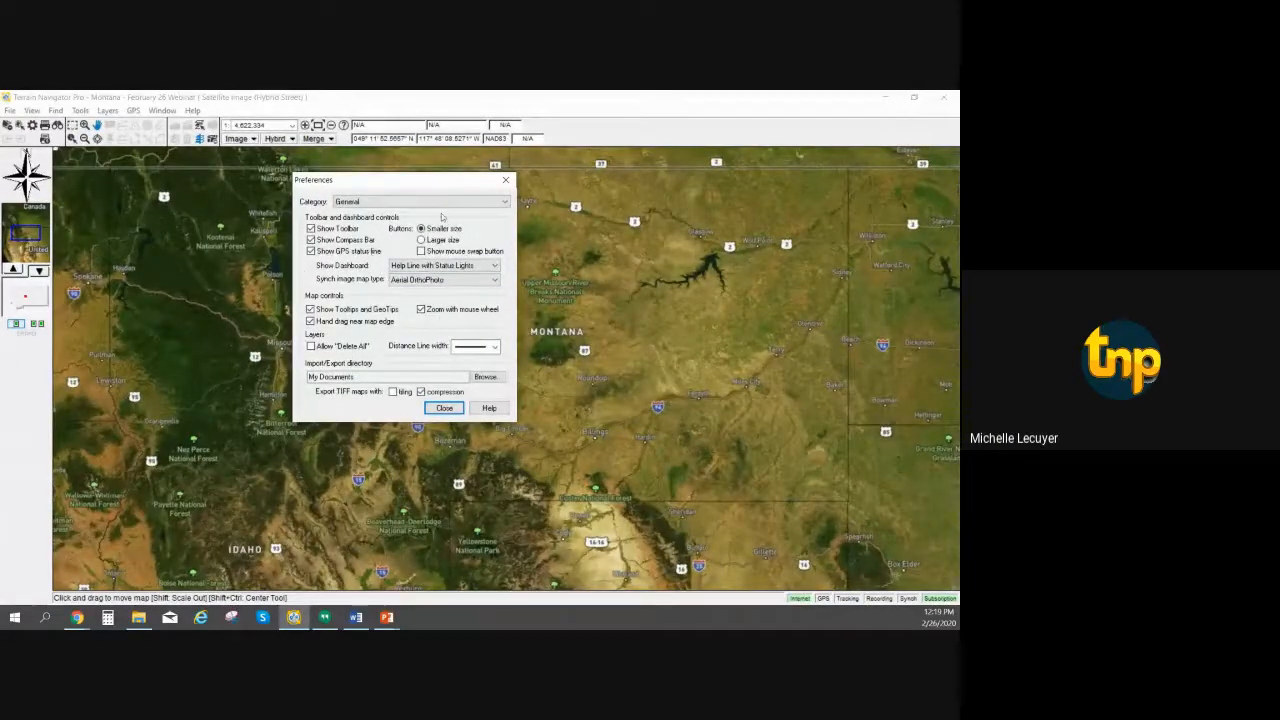
pyautogui.click(311, 240)
pyautogui.click(311, 229)
pyautogui.click(311, 229)
pyautogui.click(485, 265)
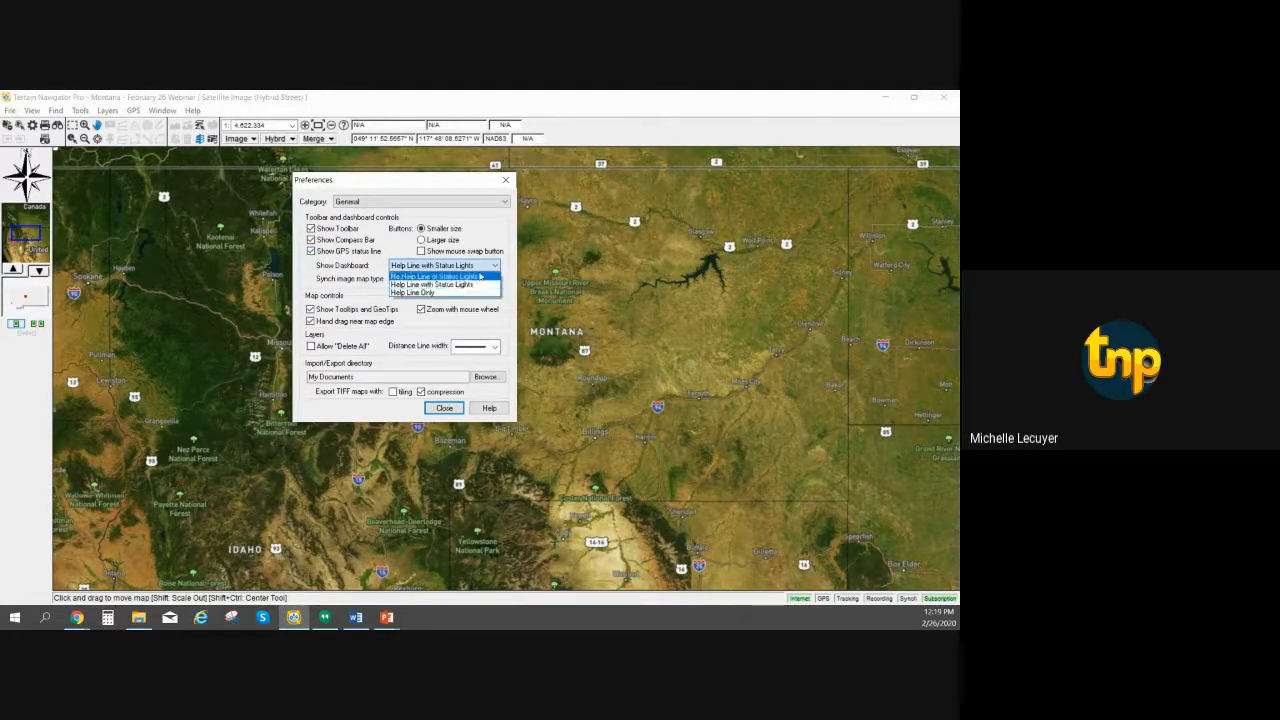
pyautogui.click(452, 190)
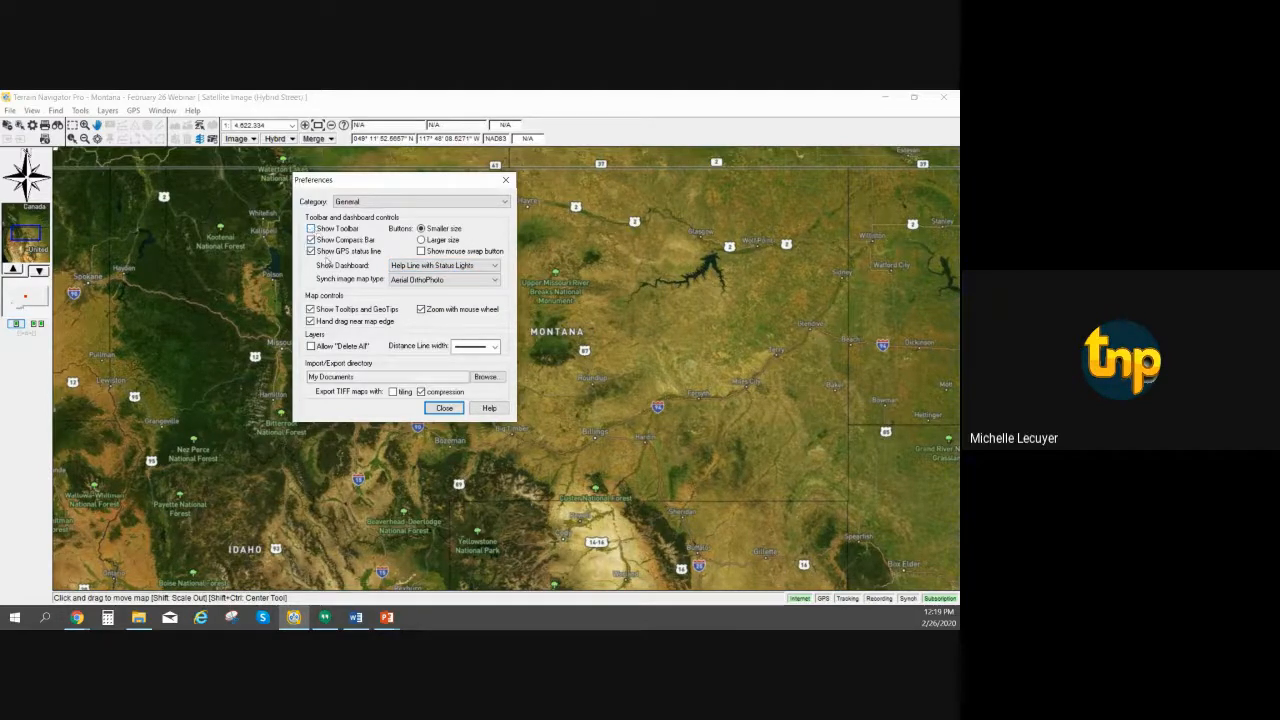
# Turn off the compass bar while keeping the toolbar shown, and close the preferences
pyautogui.click(310, 228)
pyautogui.click(311, 228)
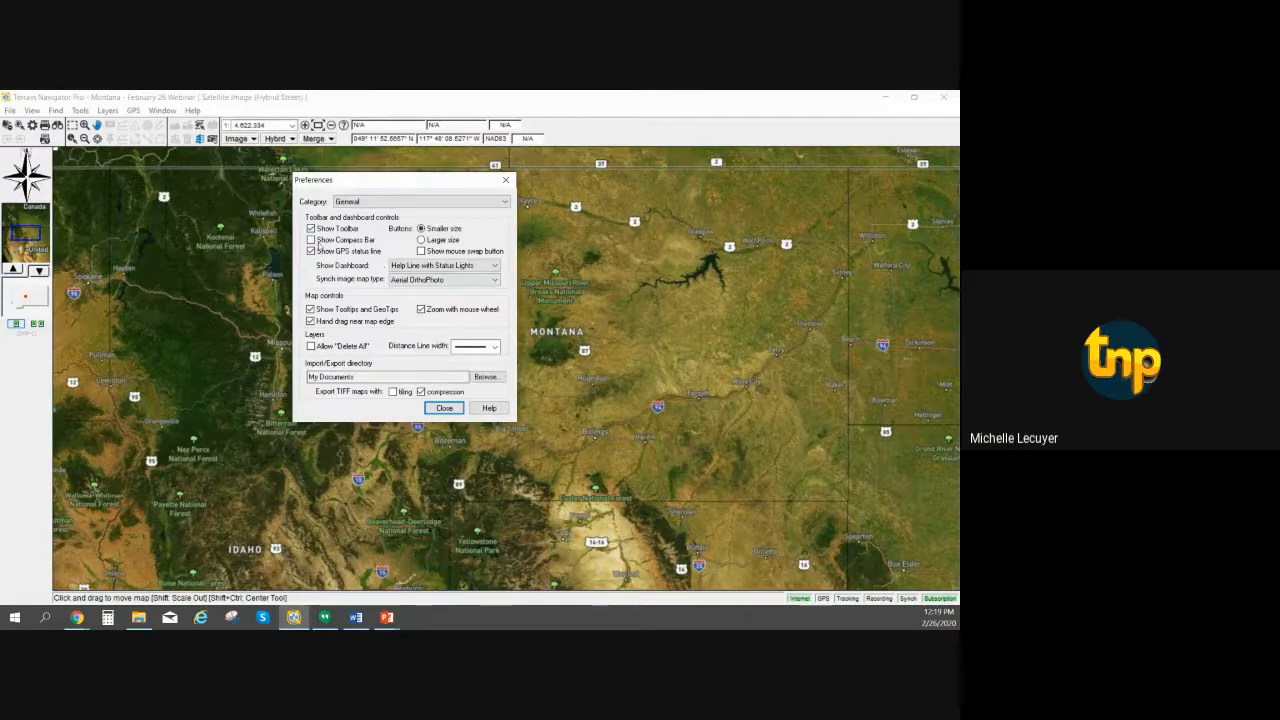
pyautogui.click(454, 409)
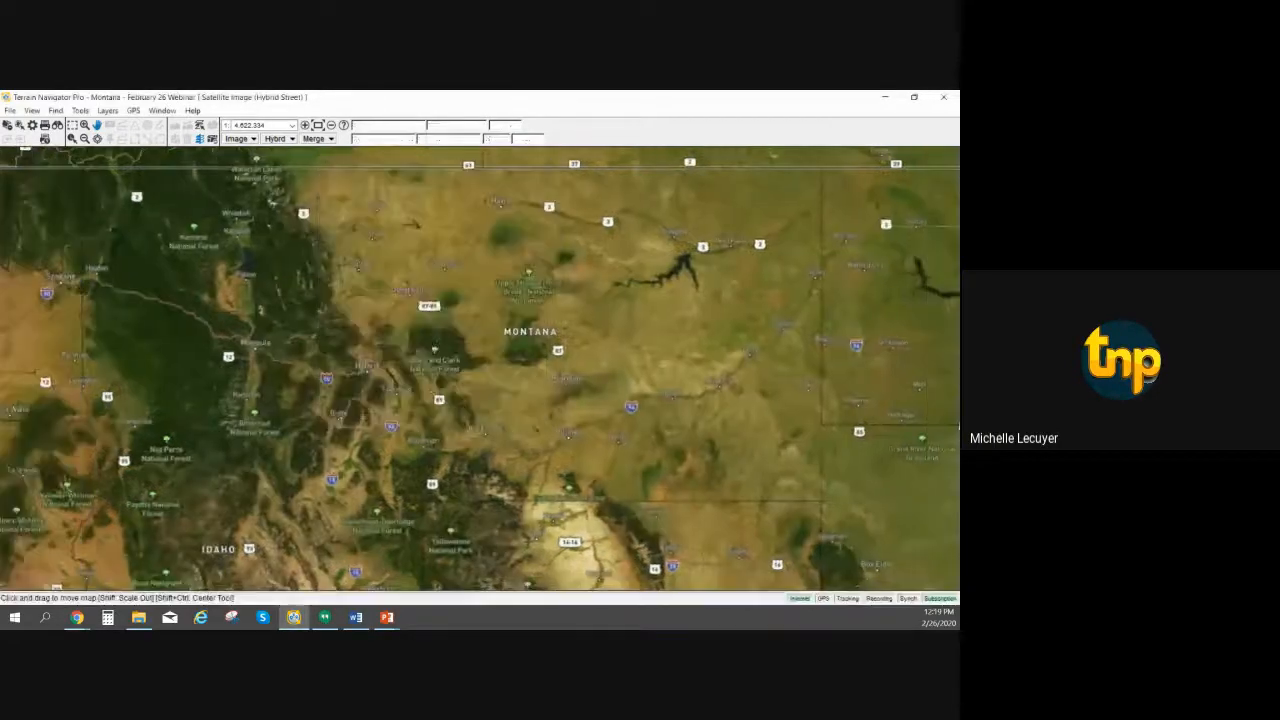
# Turn the compass bar back on in the General preferences and close the preferences
pyautogui.click(77, 617)
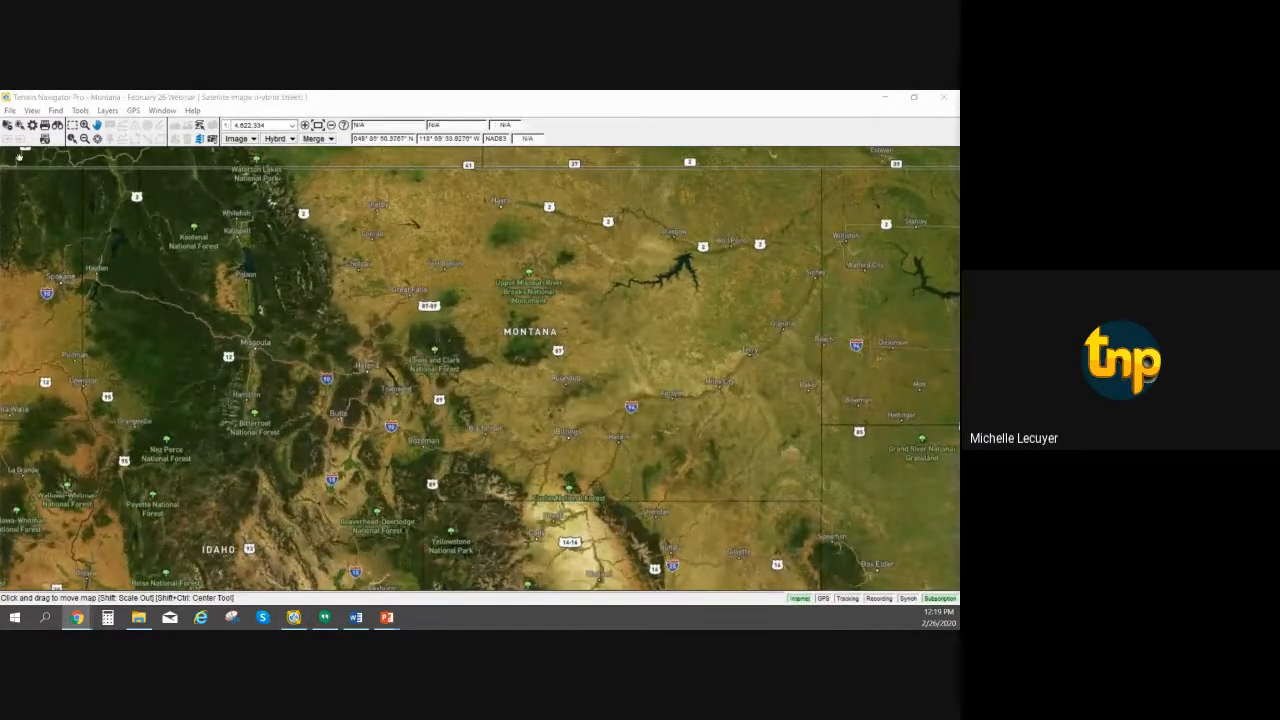
pyautogui.click(33, 125)
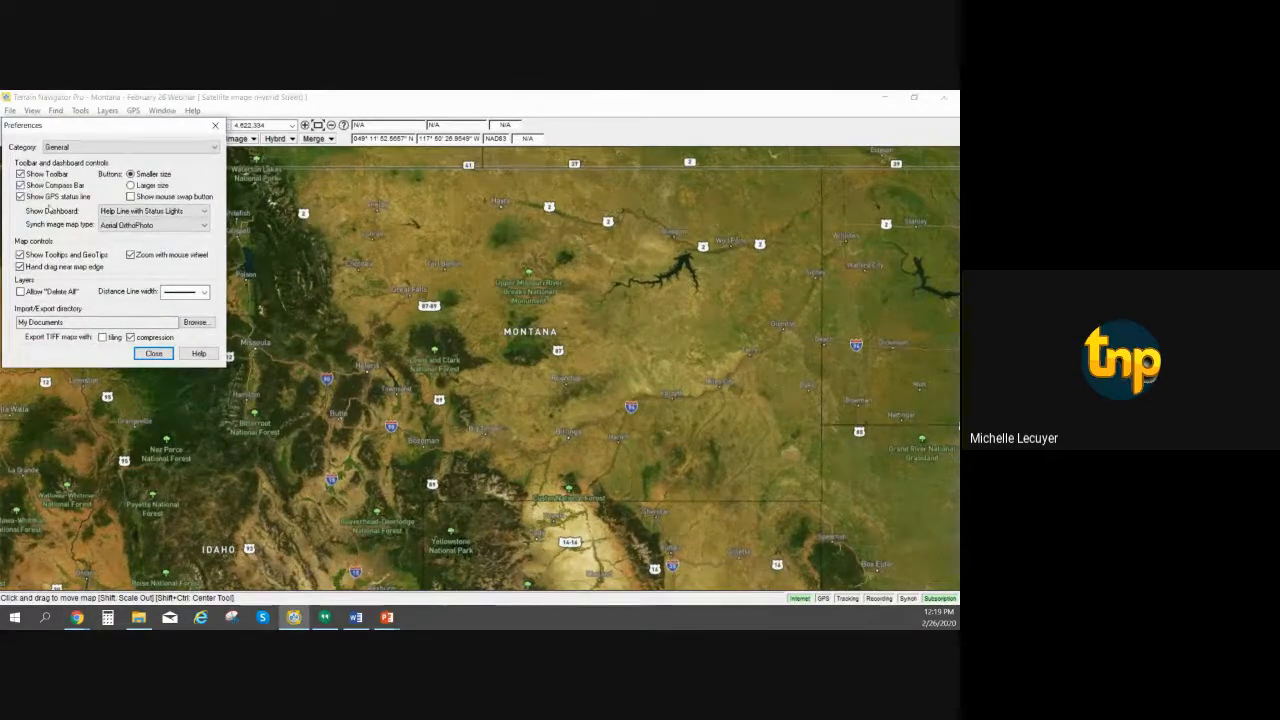
pyautogui.click(153, 354)
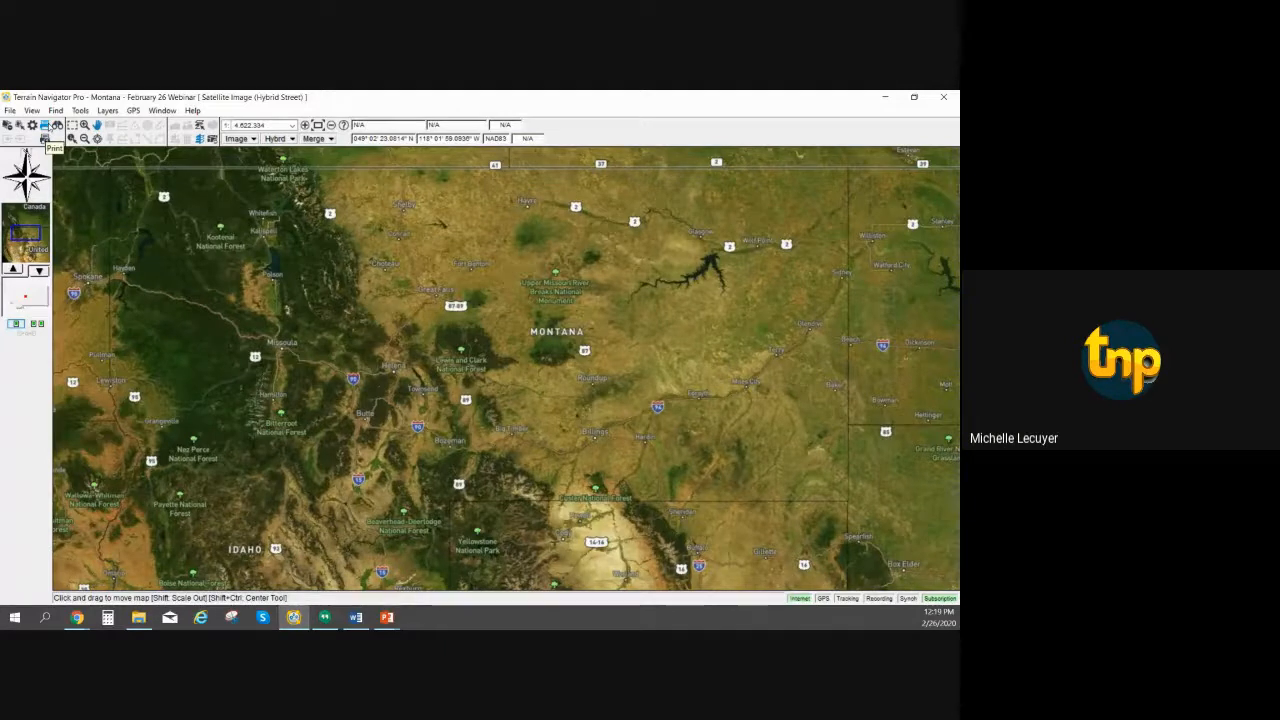
# Open the print layout for the current satellite map to view its page settings, and close it without printing
pyautogui.click(44, 138)
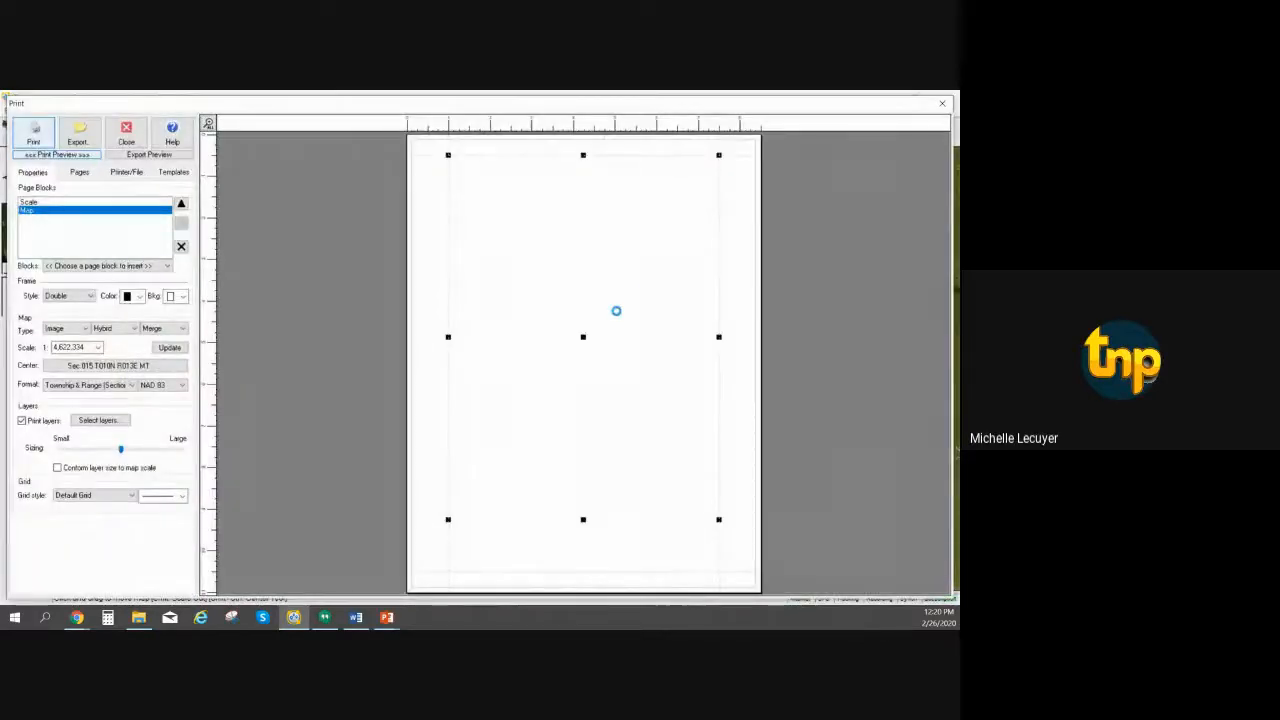
pyautogui.click(940, 102)
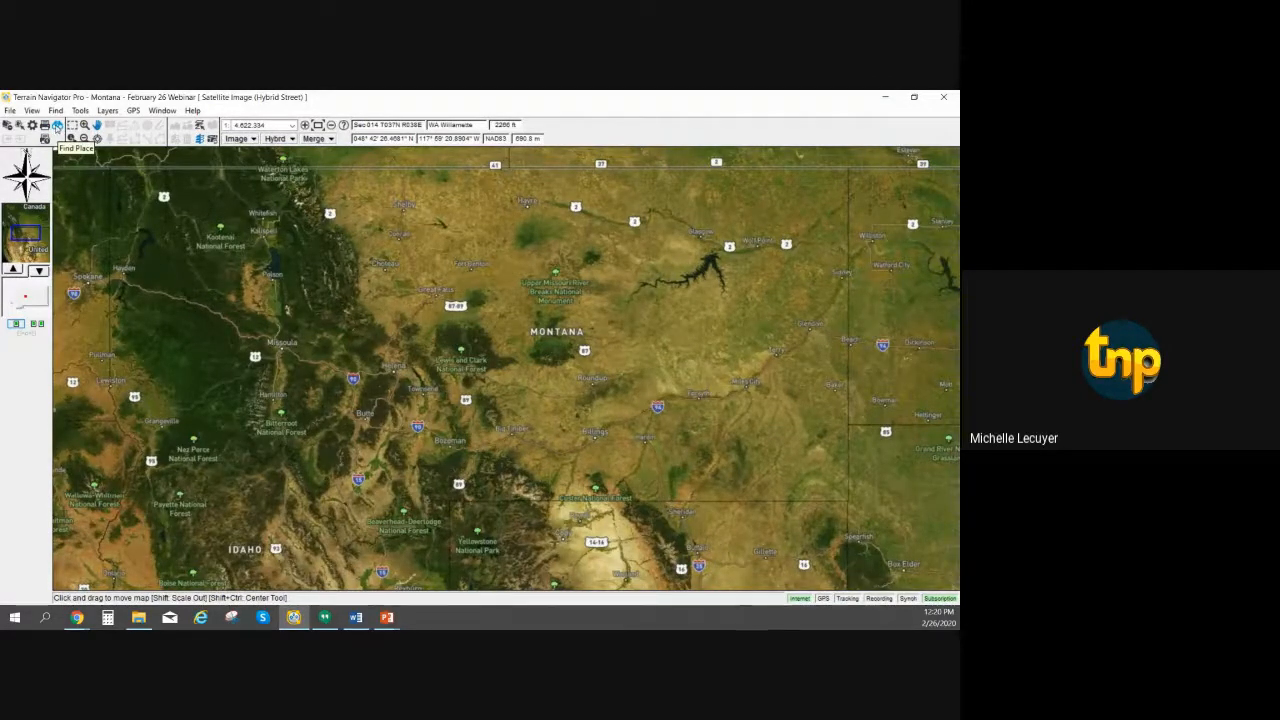
# Search all placenames for the keyword Yellowstone with the map type set to Aerial OrthoPhoto
pyautogui.click(57, 126)
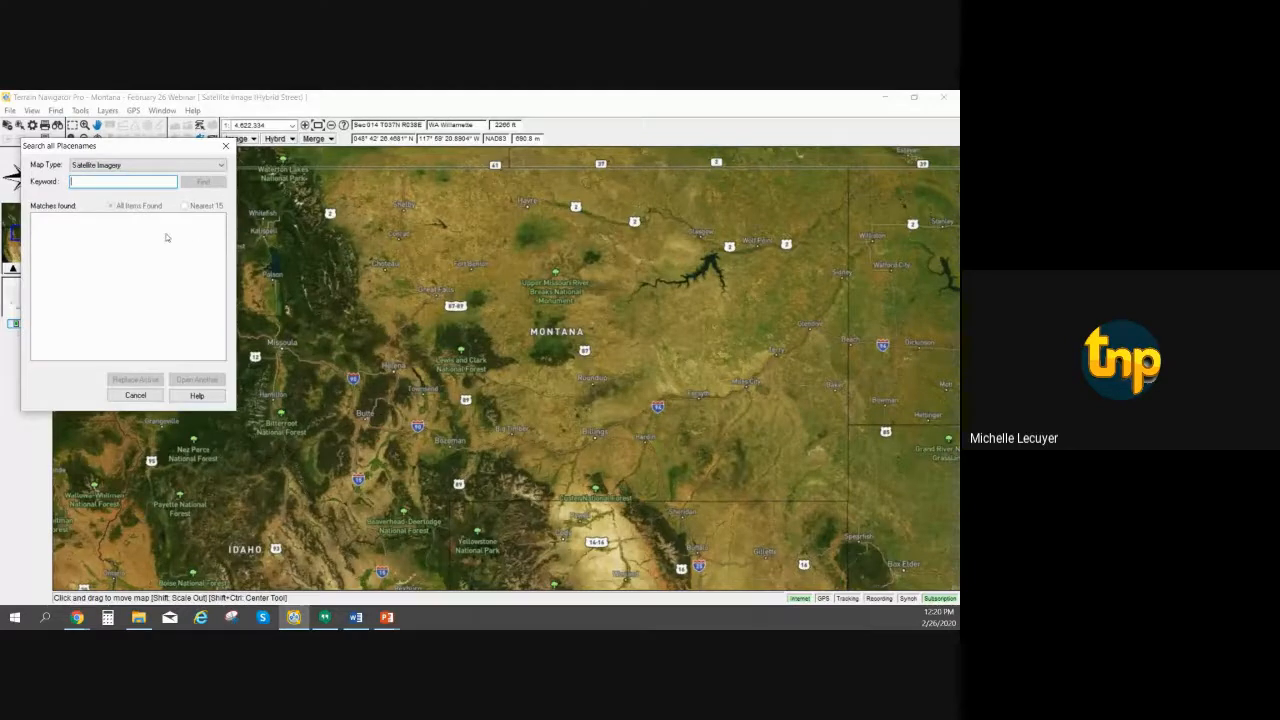
pyautogui.click(214, 167)
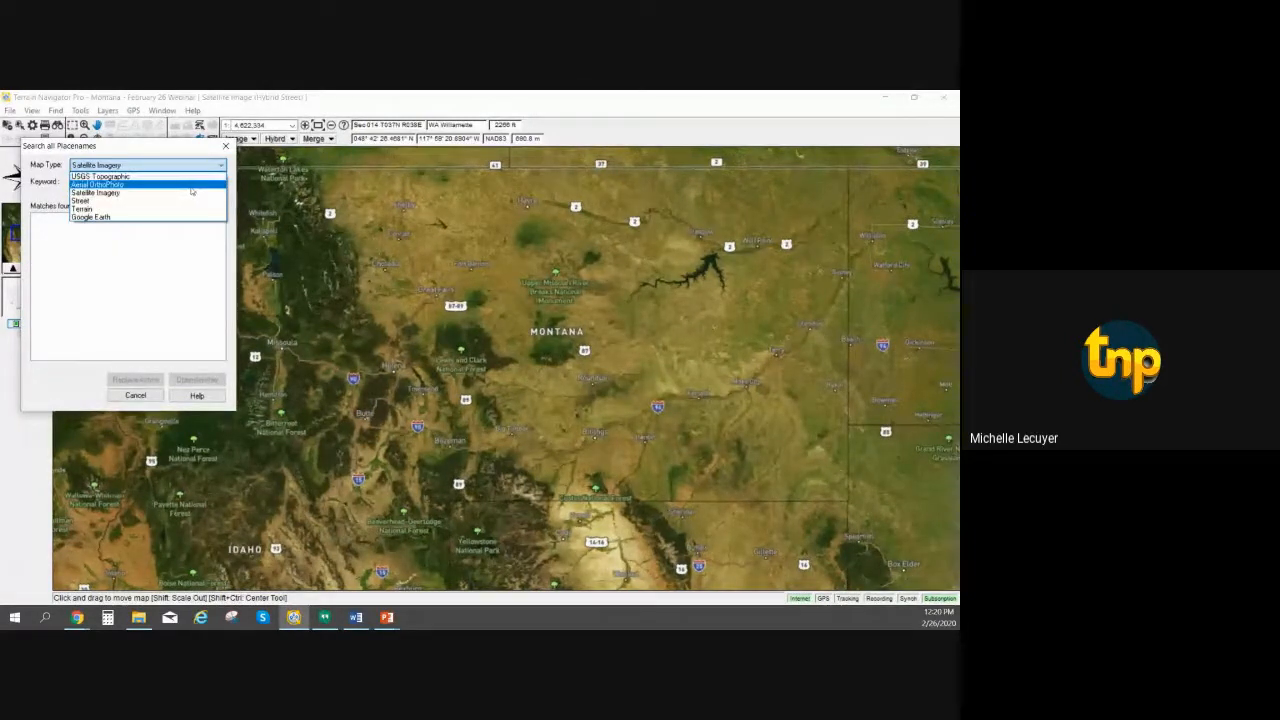
pyautogui.click(192, 190)
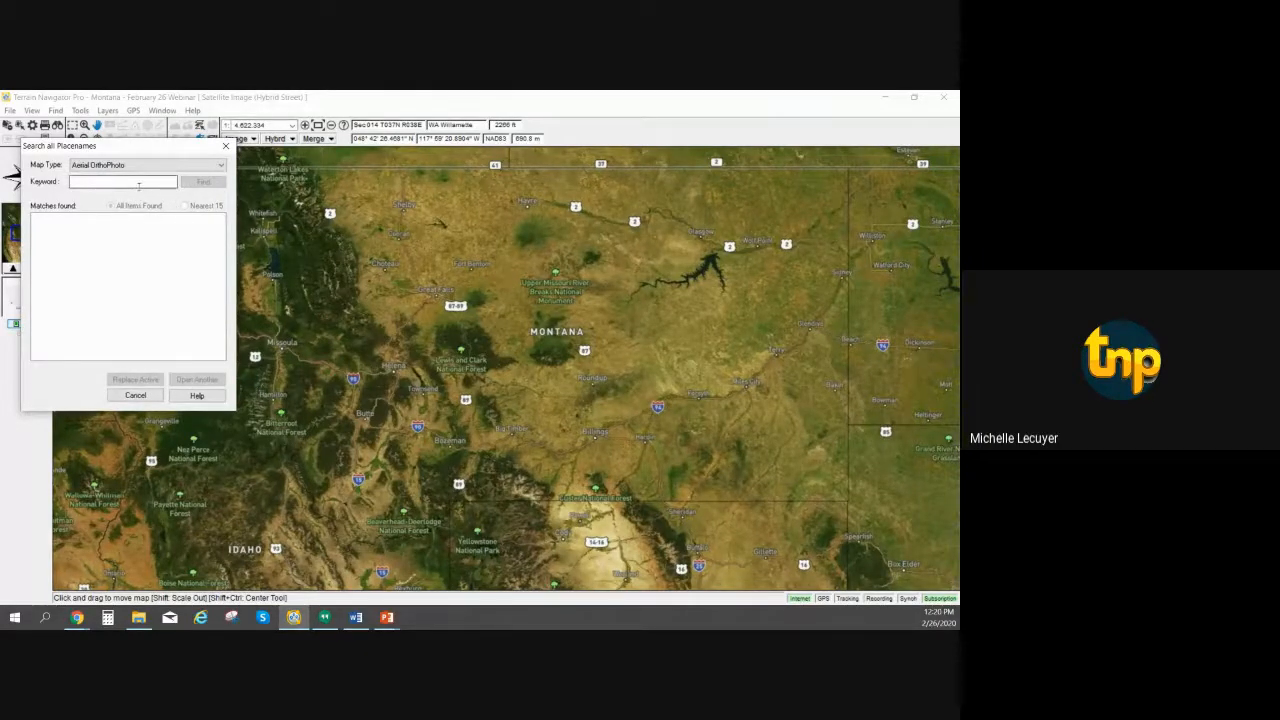
pyautogui.click(136, 184)
pyautogui.write('Yellowstone')
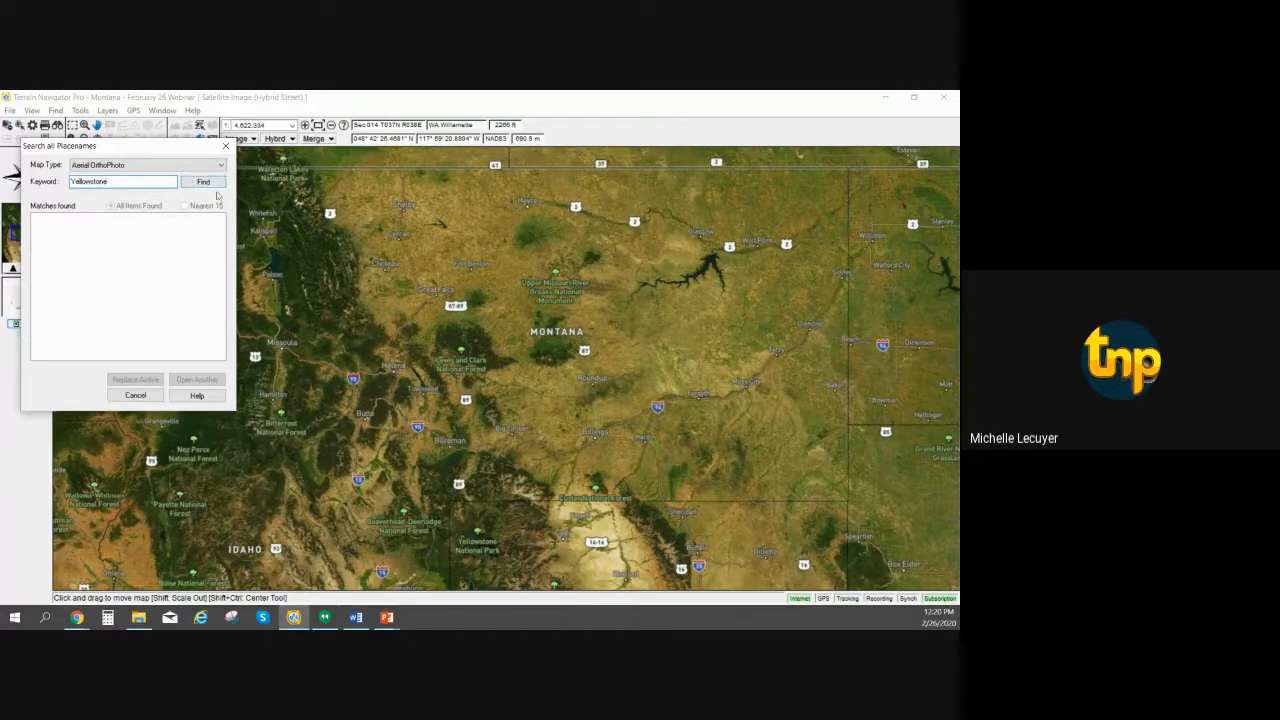
pyautogui.click(195, 183)
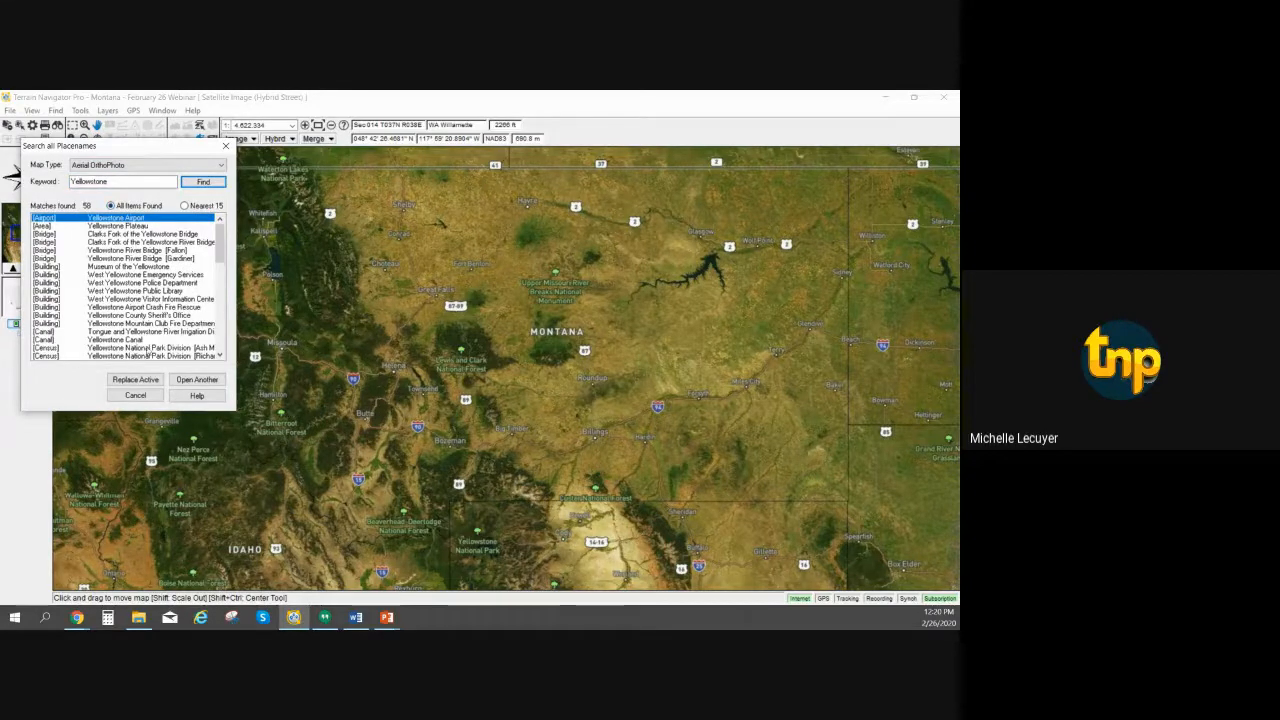
# Look through the Yellowstone matches and open the Tongue and Yellowstone River Irrigation canal in place of the active map
pyautogui.scroll(-1, 168, 263)
pyautogui.scroll(-3, 163, 268)
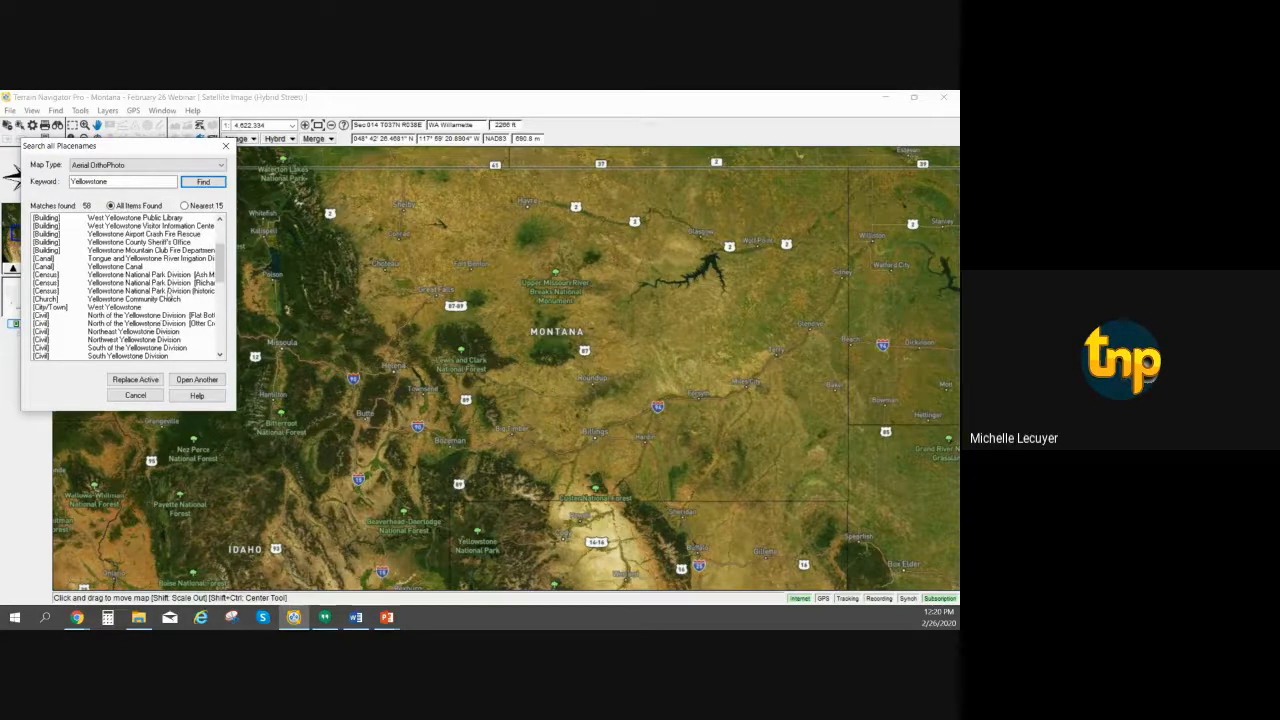
pyautogui.scroll(3, 157, 290)
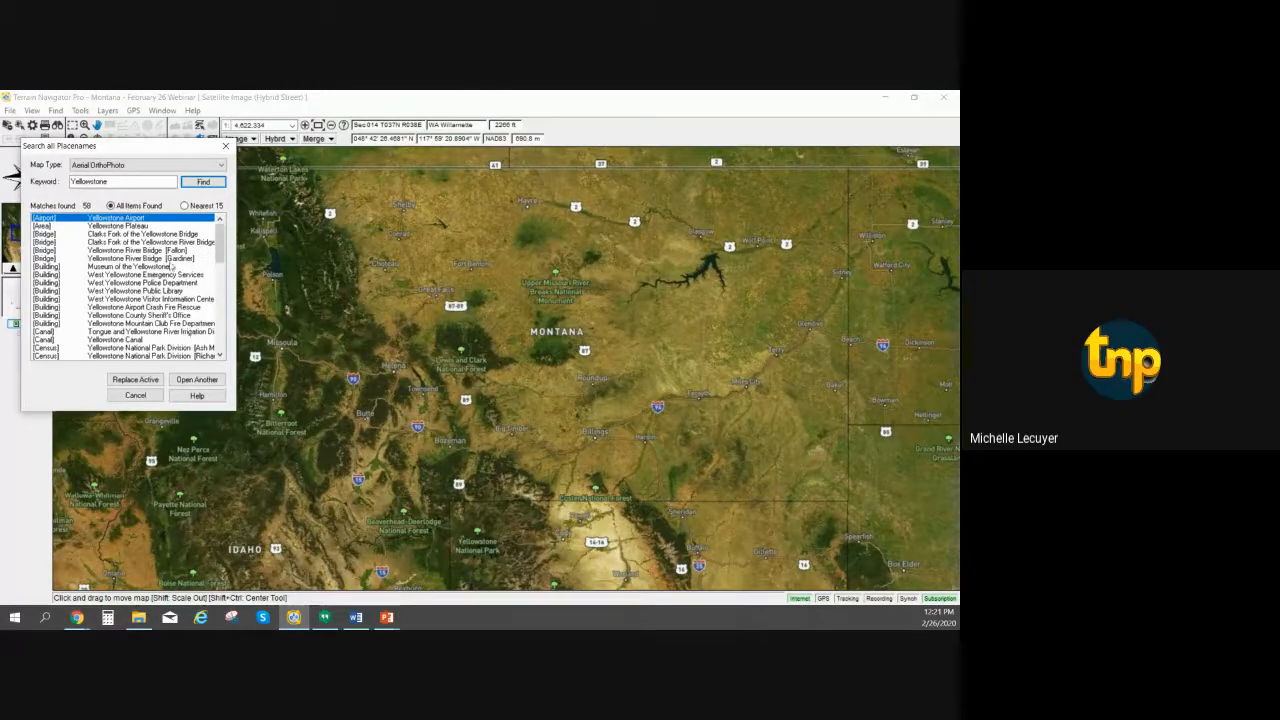
pyautogui.click(171, 332)
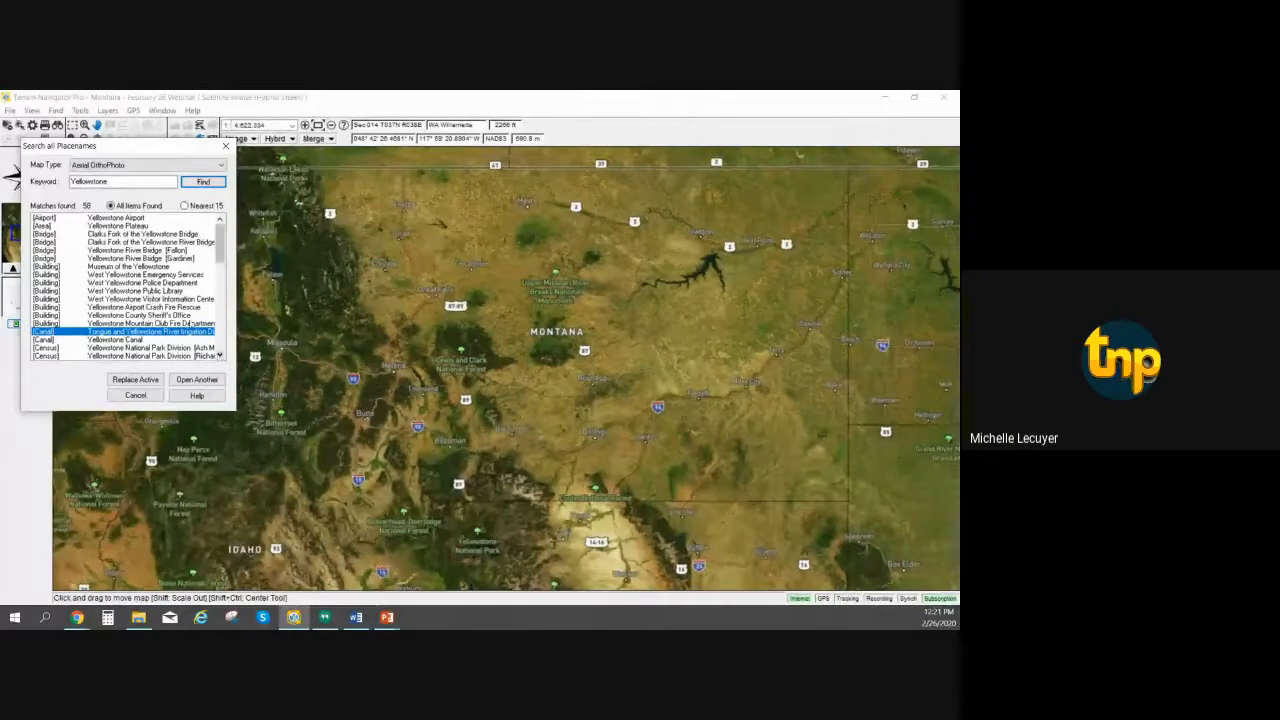
pyautogui.click(135, 380)
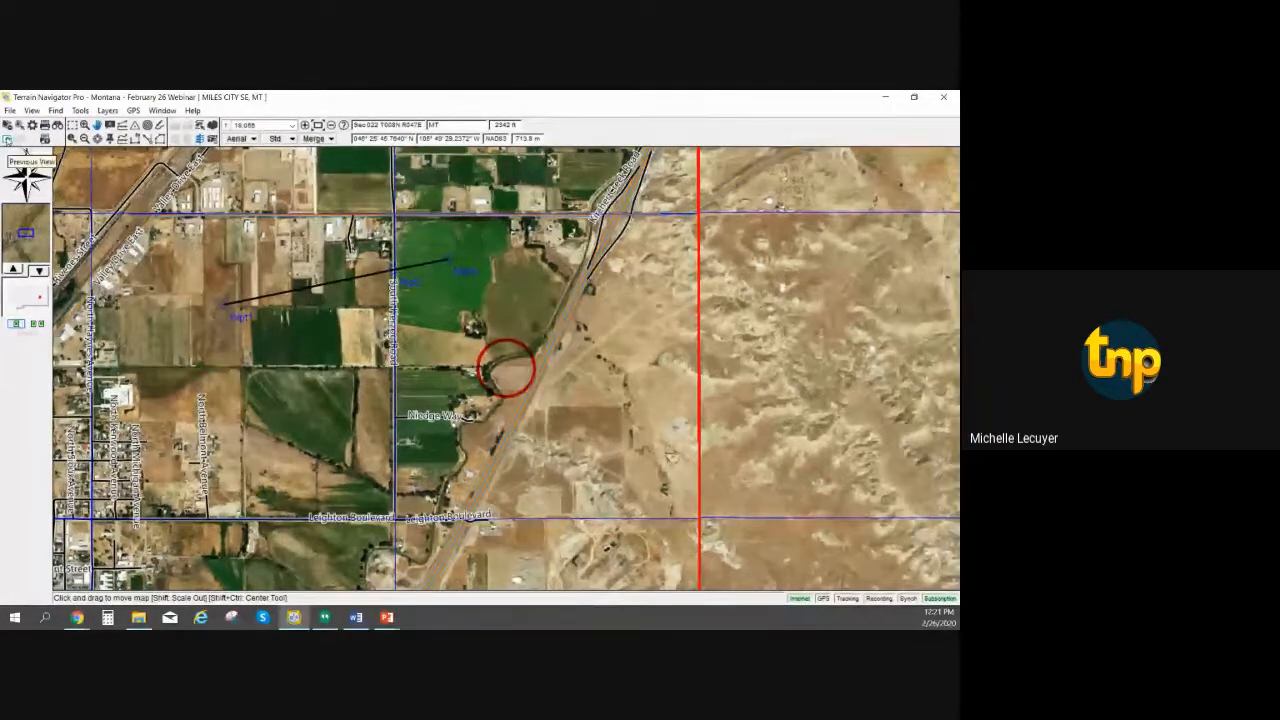
# Go back to the previous satellite view and return forward to the aerial view of the canal
pyautogui.click(8, 141)
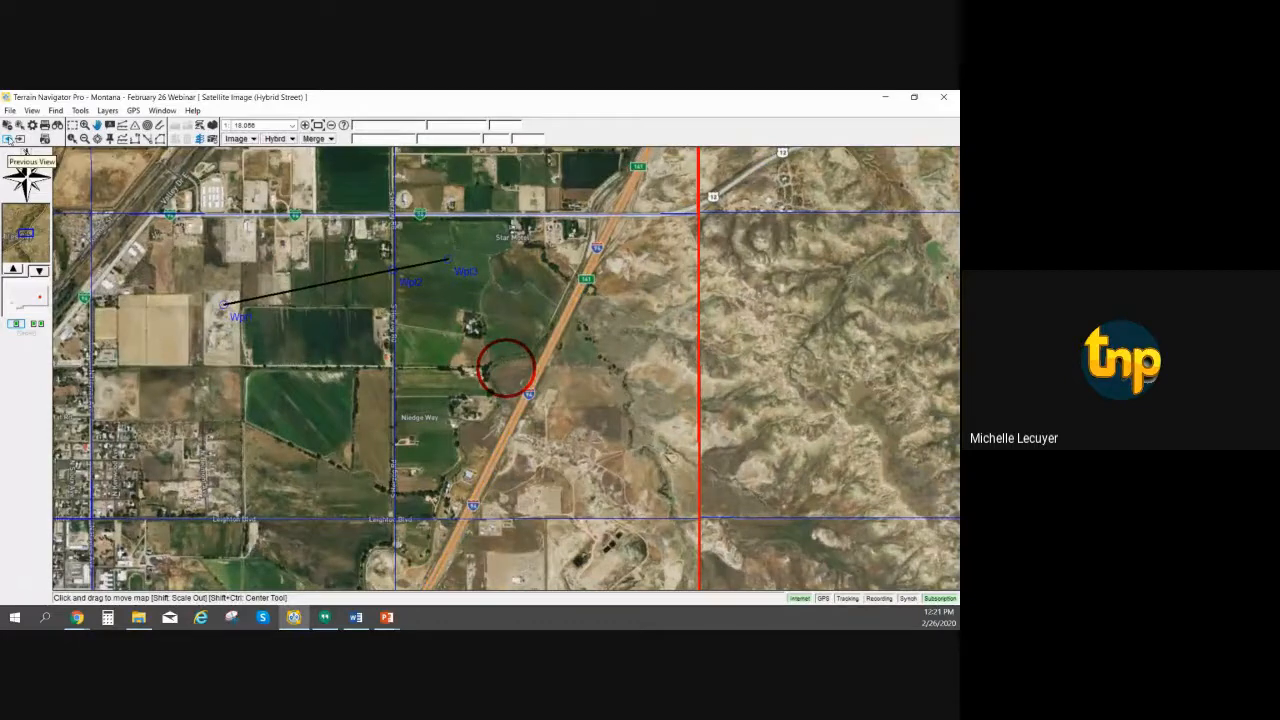
pyautogui.click(20, 141)
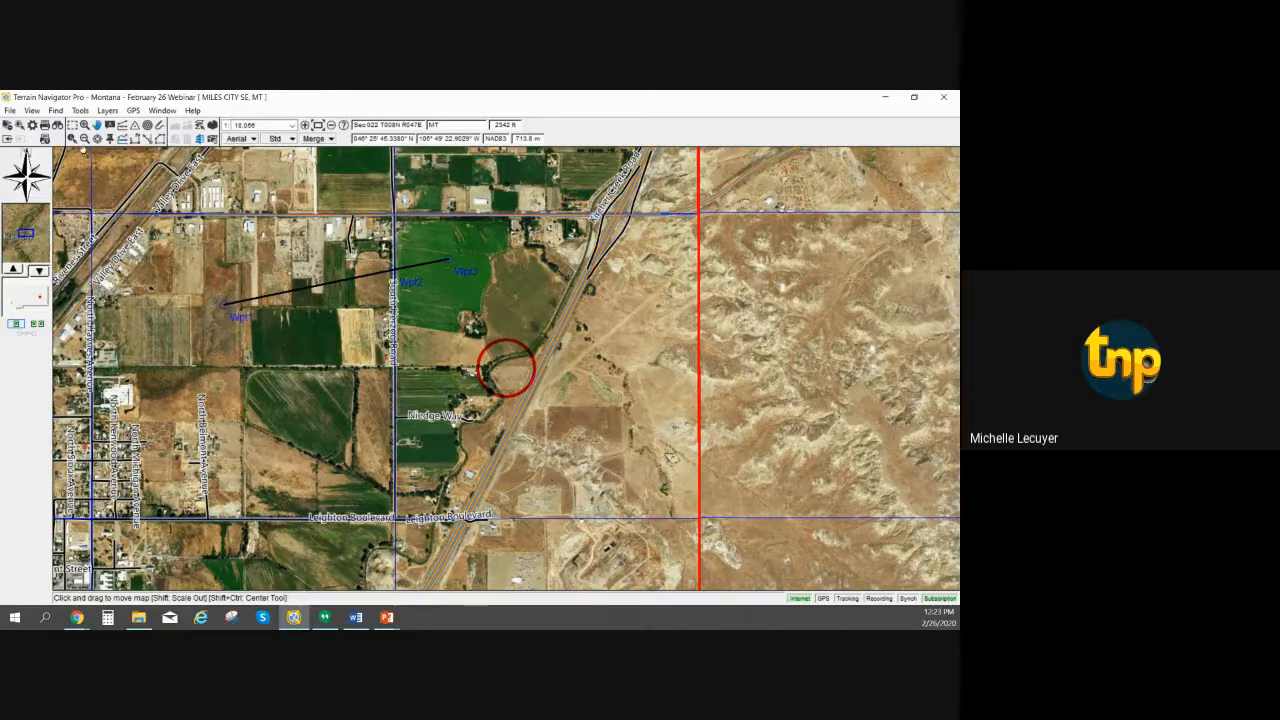
# Start an area selection on the aerial map and shrink it to the northwestern part of the view
pyautogui.click(73, 125)
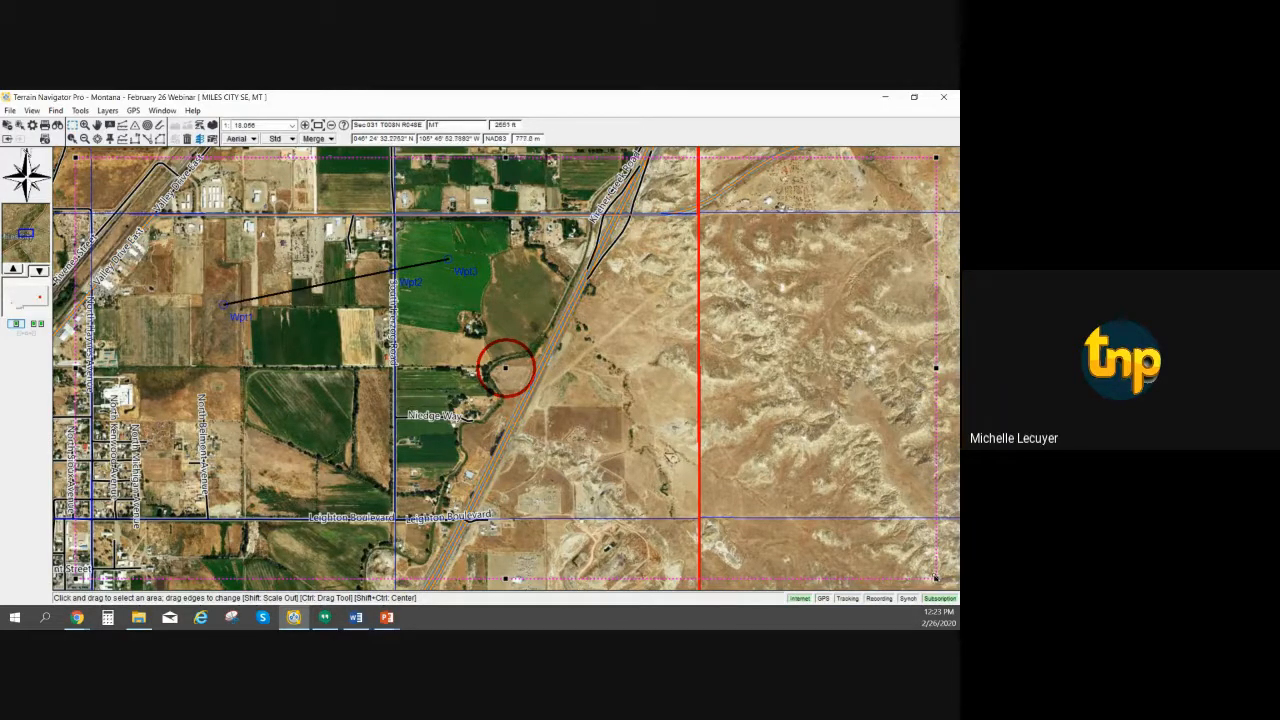
pyautogui.moveTo(936, 578); pyautogui.dragTo(810, 428)
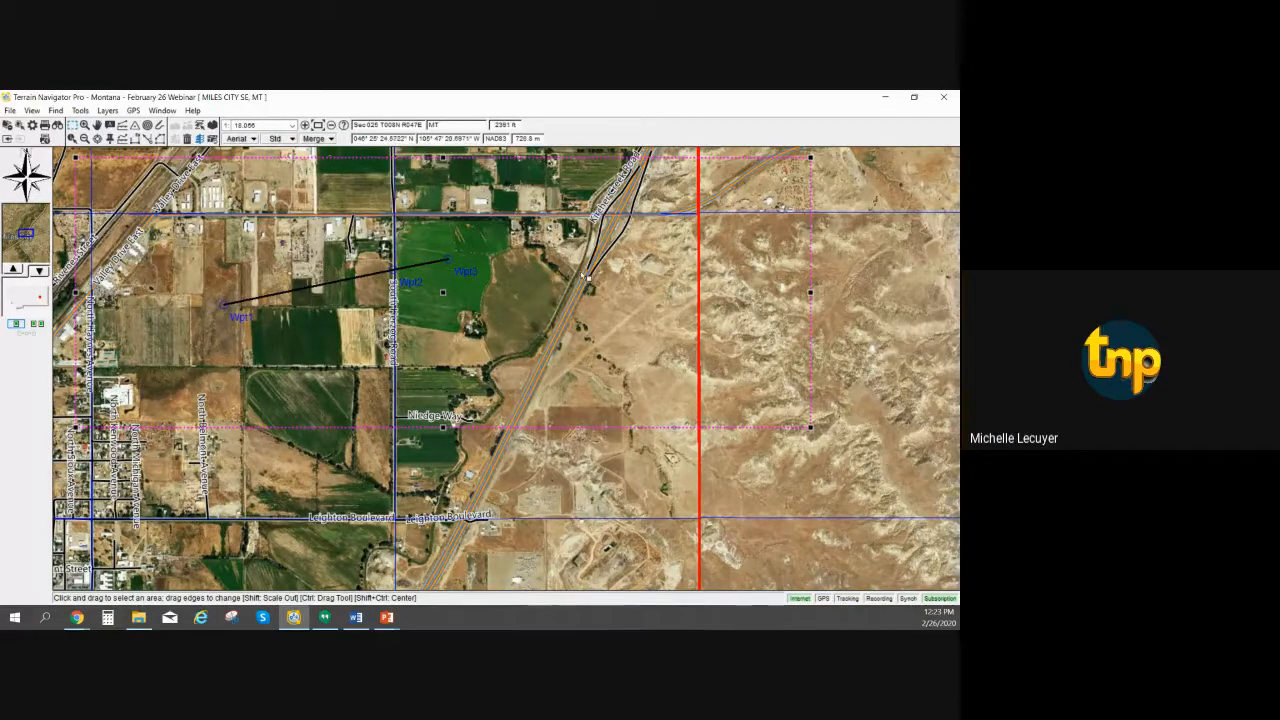
# Review the commands available for the selected map area, including Create, and clear the selection
pyautogui.rightClick(584, 159)
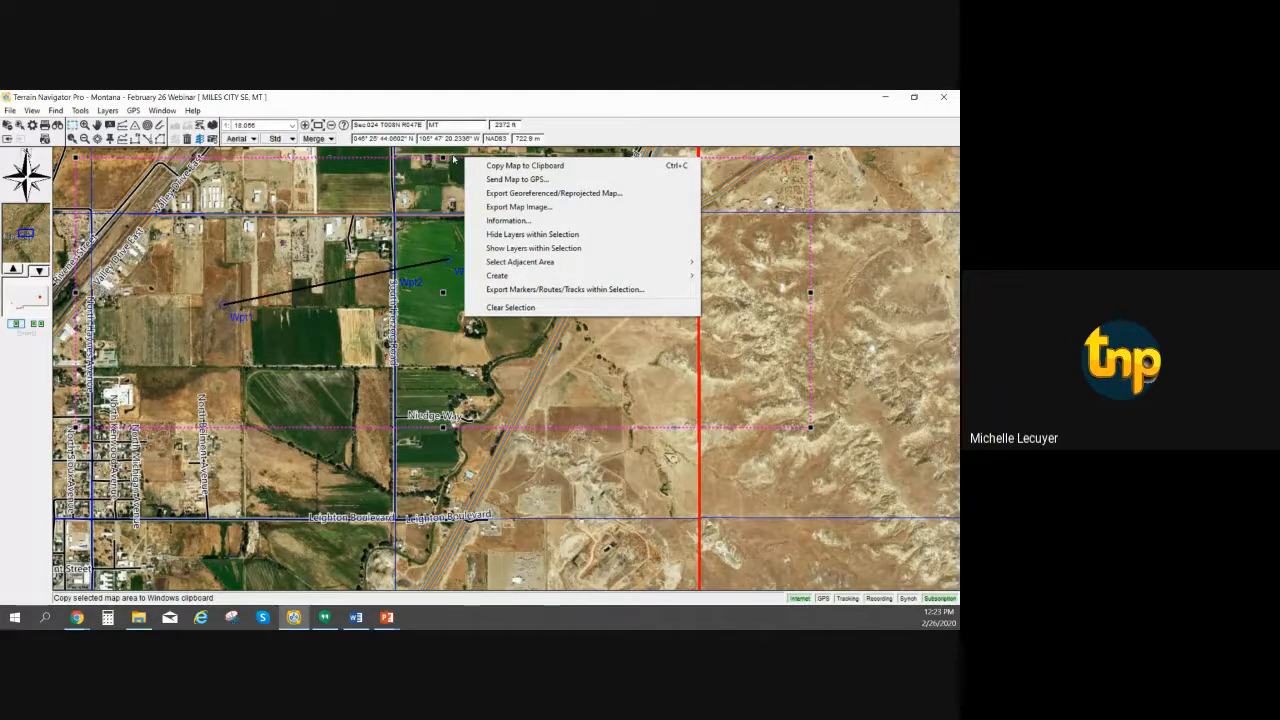
pyautogui.click(453, 157)
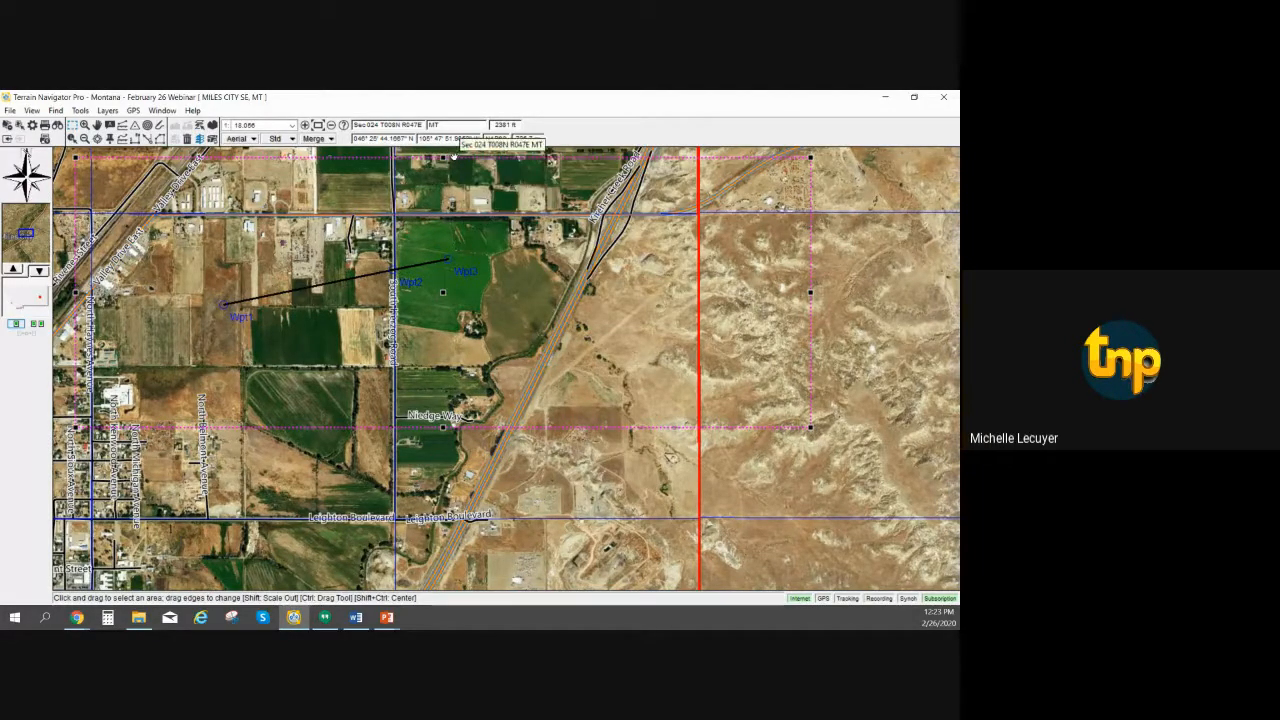
pyautogui.rightClick(454, 158)
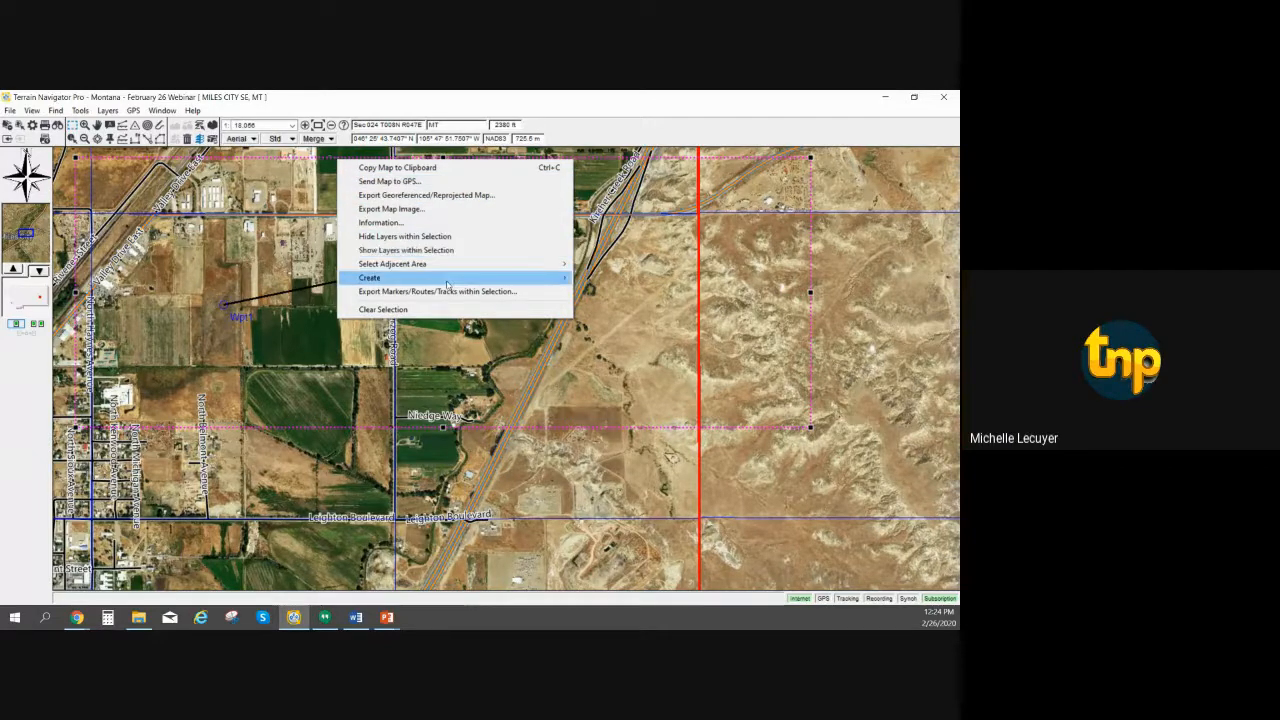
pyautogui.moveTo(447, 280)
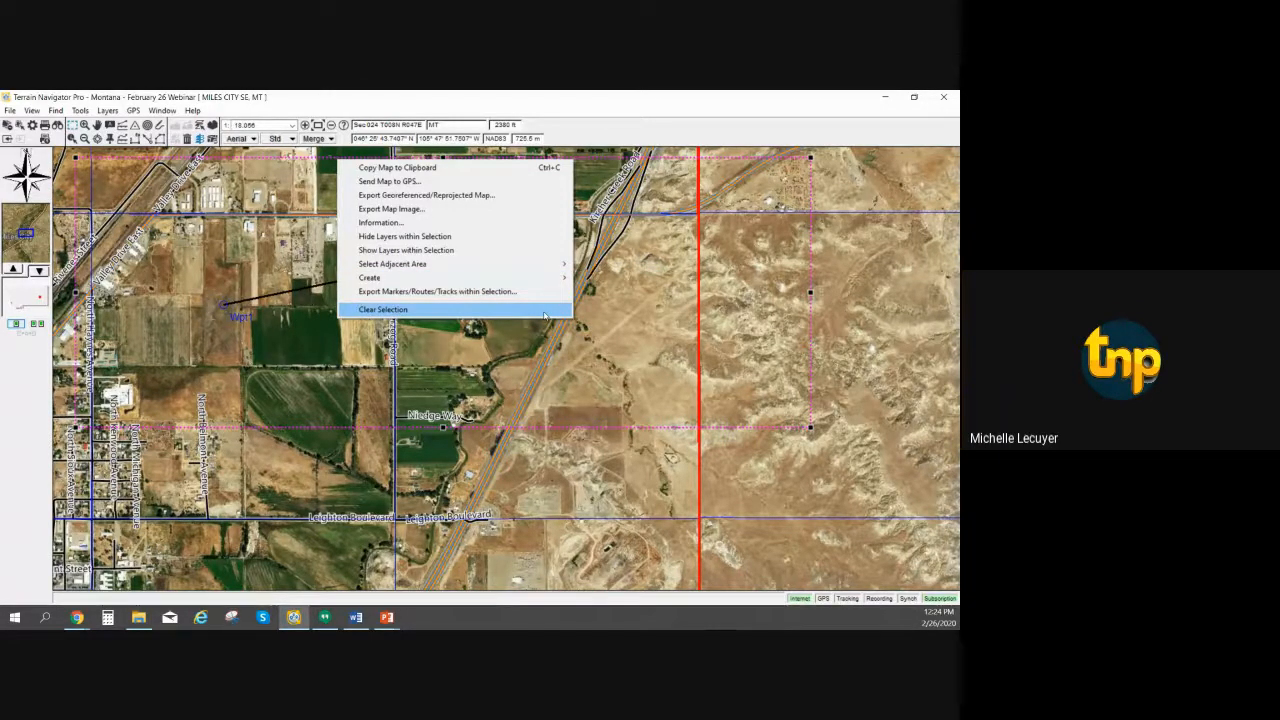
pyautogui.click(545, 316)
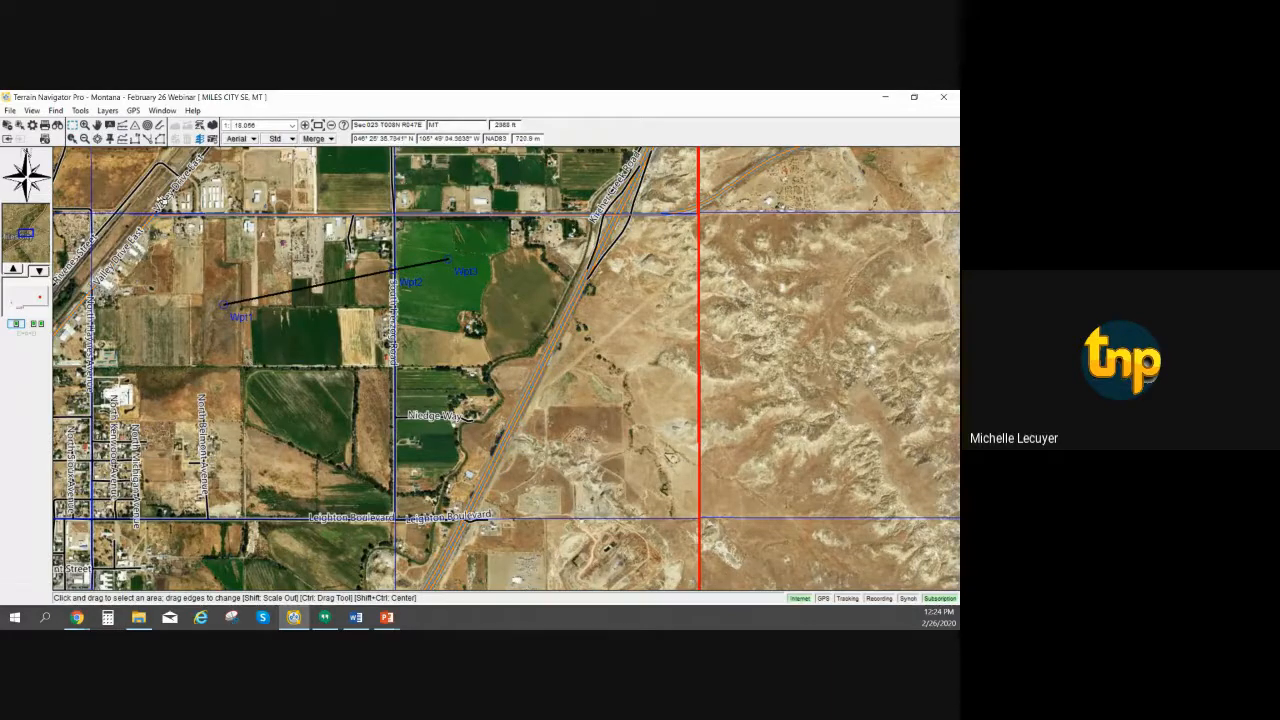
# Scale in on the lots north of the Wpt1–Wpt2 route line to a scale of 1:4,514
pyautogui.click(84, 136)
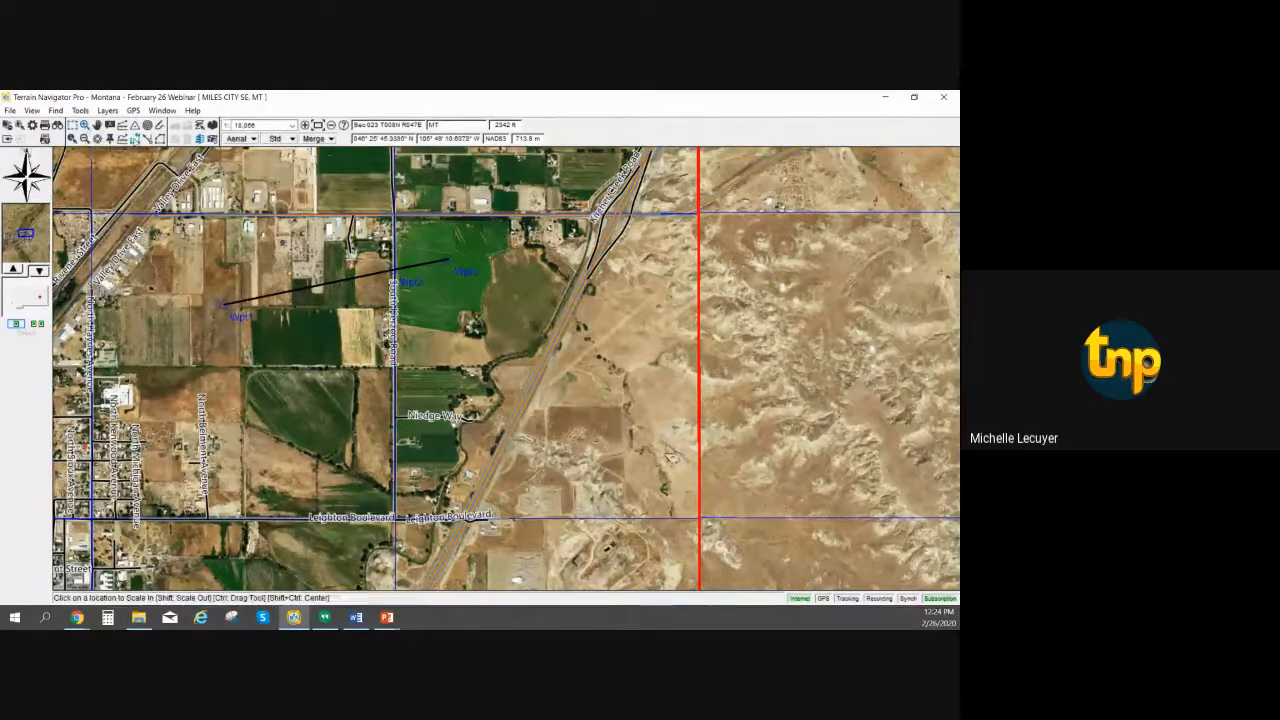
pyautogui.click(279, 258)
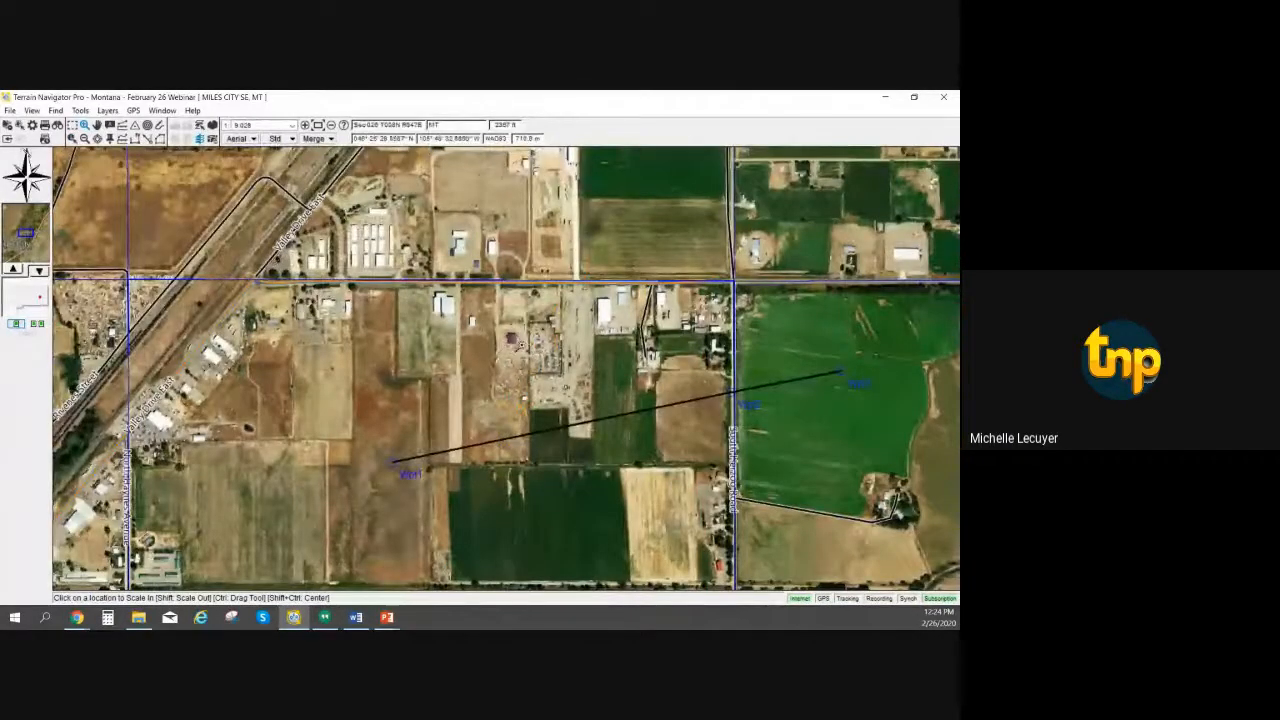
pyautogui.click(512, 342)
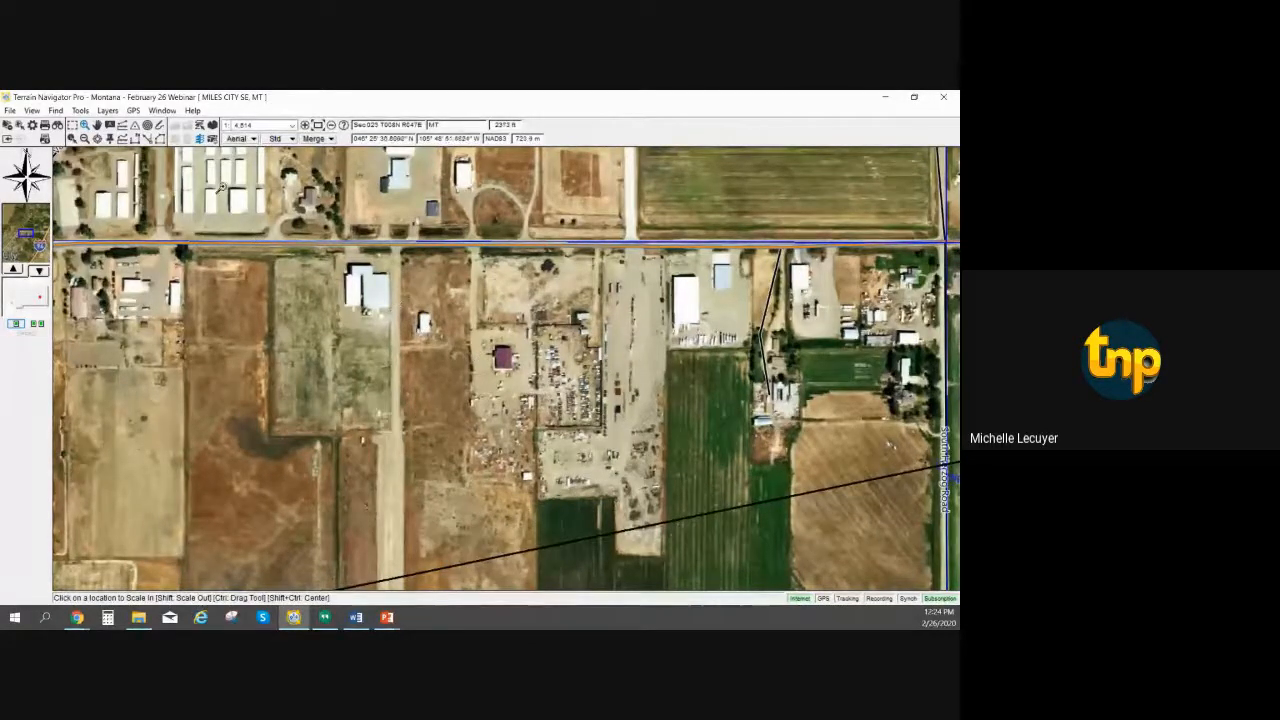
# Pan the aerial map around the fields near Wpt1 and back along the route line towards Wpt2
pyautogui.click(97, 125)
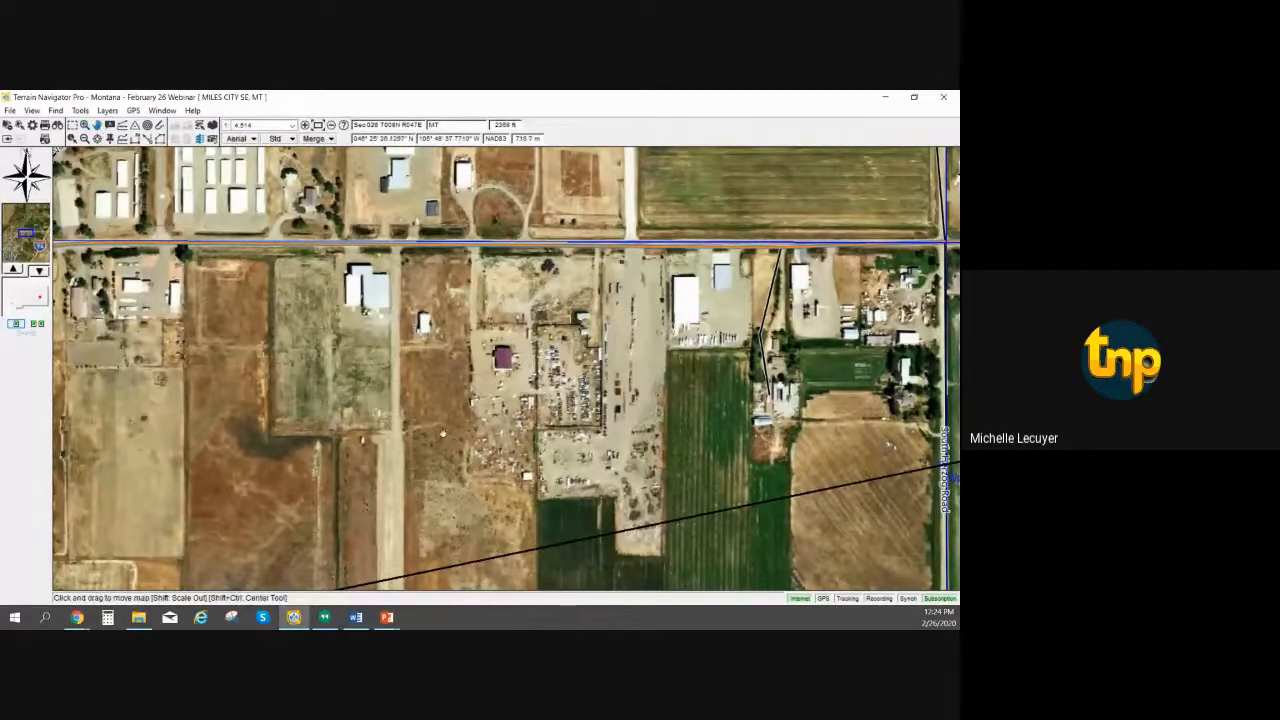
pyautogui.moveTo(442, 432); pyautogui.dragTo(651, 262)
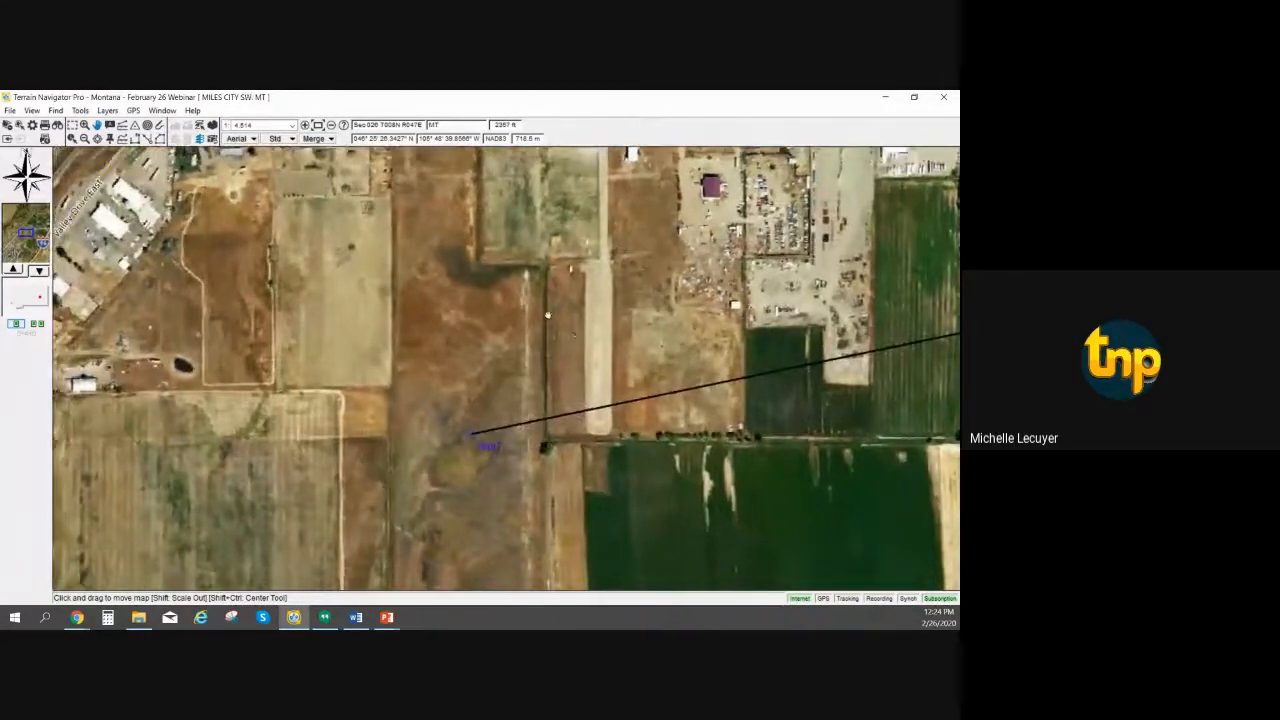
pyautogui.moveTo(395, 388); pyautogui.dragTo(552, 191)
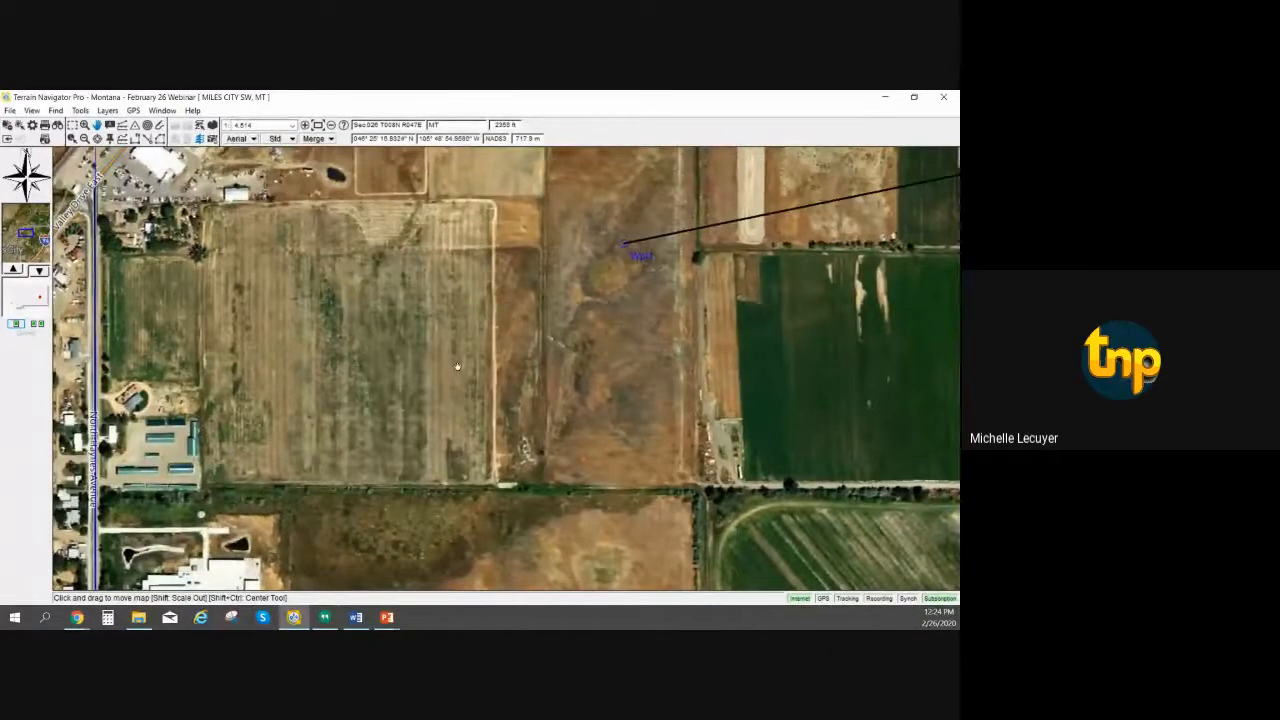
pyautogui.moveTo(457, 366); pyautogui.dragTo(251, 481)
pyautogui.moveTo(793, 285); pyautogui.dragTo(624, 343)
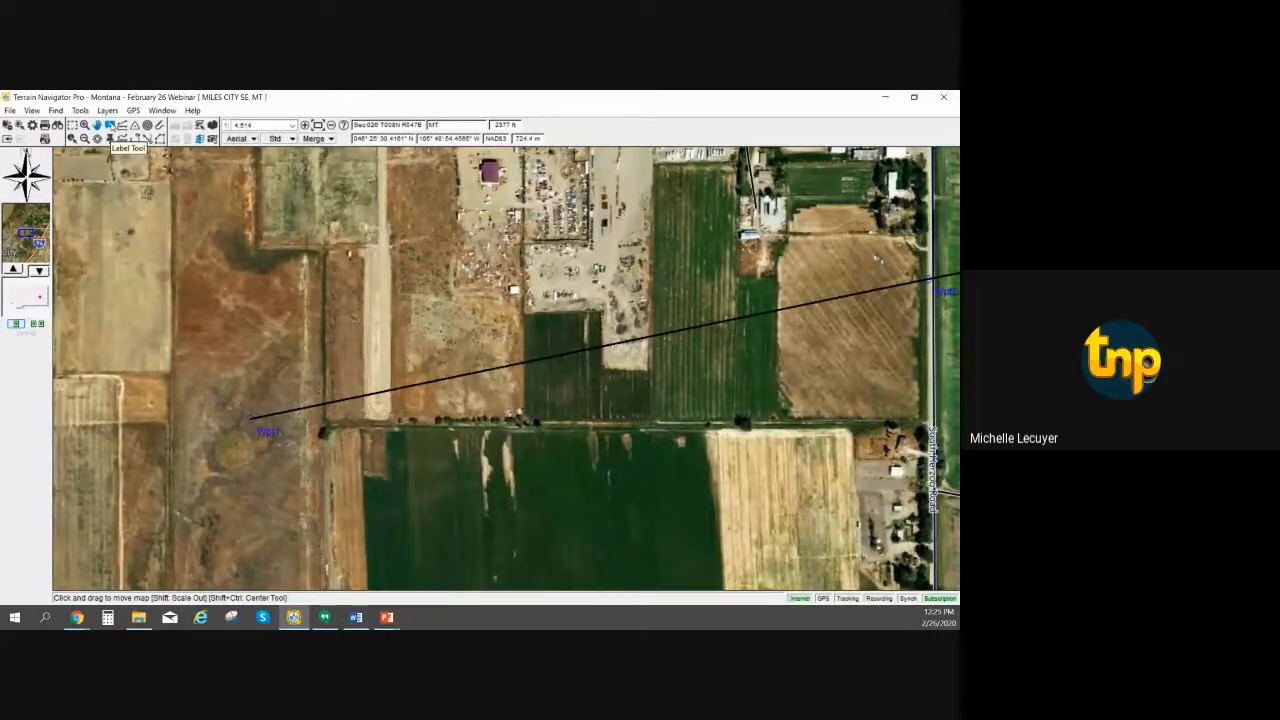
# Place a blank callout label beside the purple-roofed building north of the route line, with its pointer on the building
pyautogui.click(110, 125)
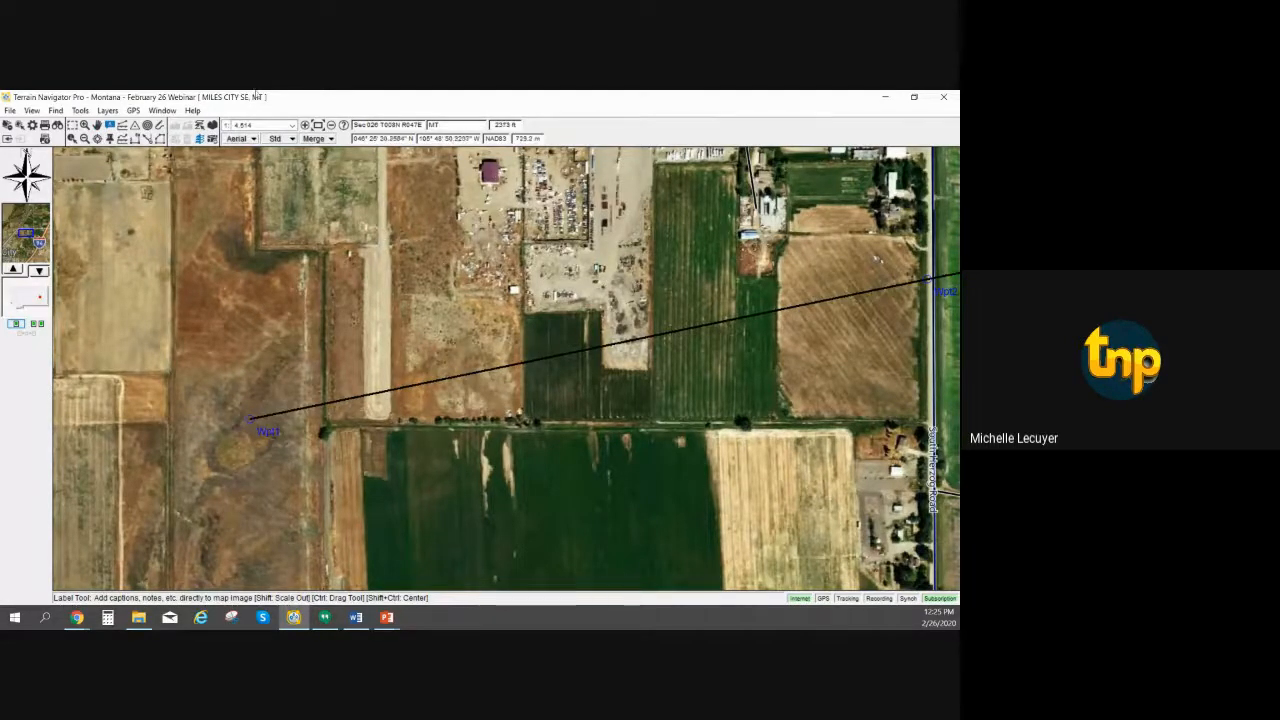
pyautogui.click(97, 127)
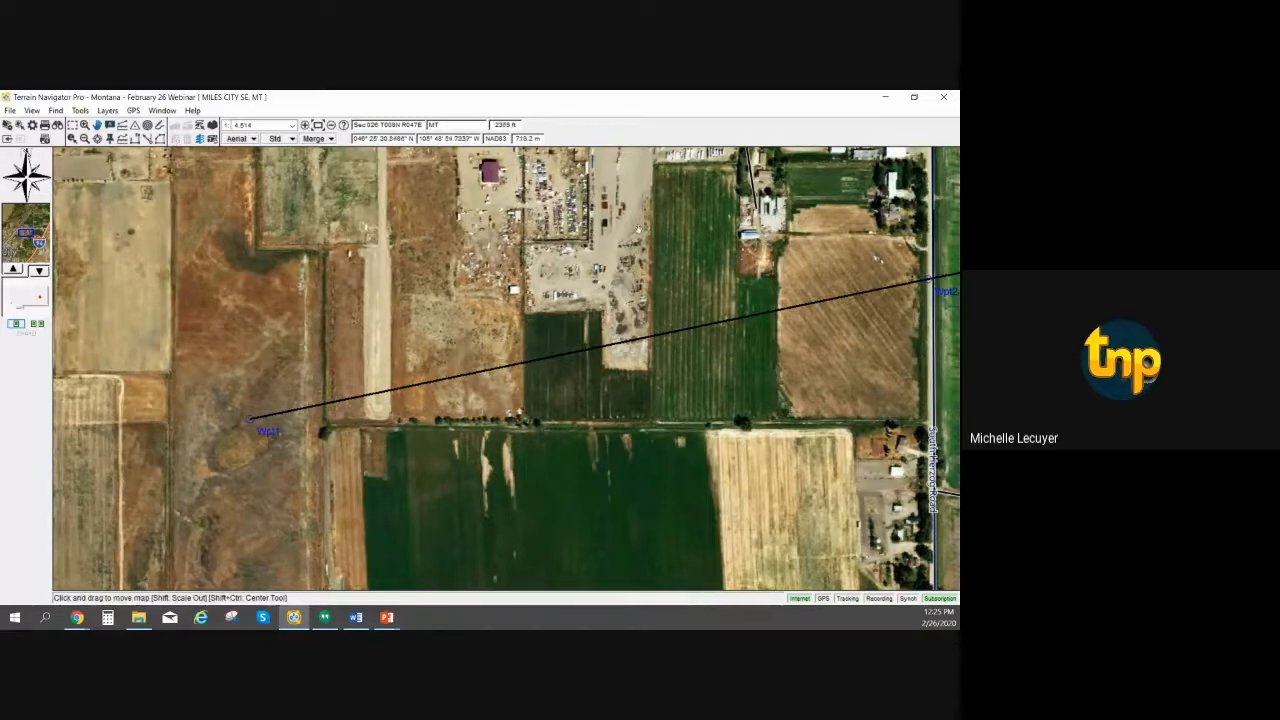
pyautogui.moveTo(484, 167); pyautogui.dragTo(422, 309)
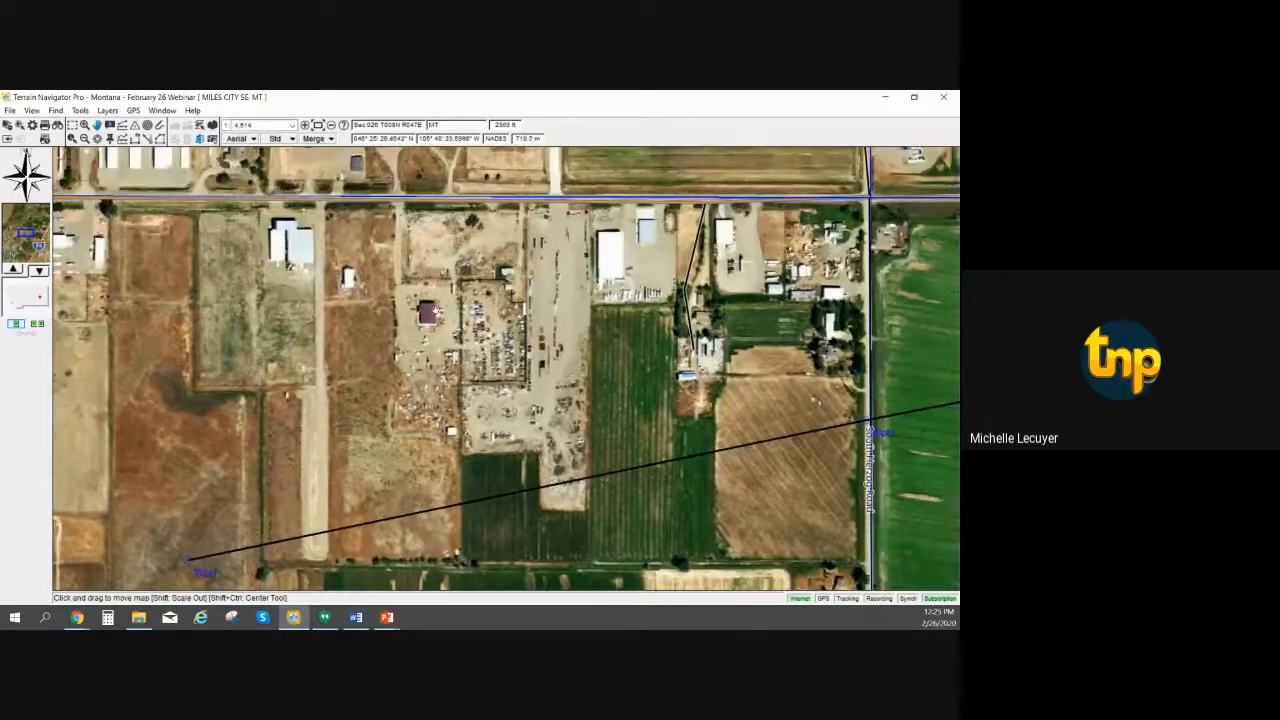
pyautogui.click(111, 127)
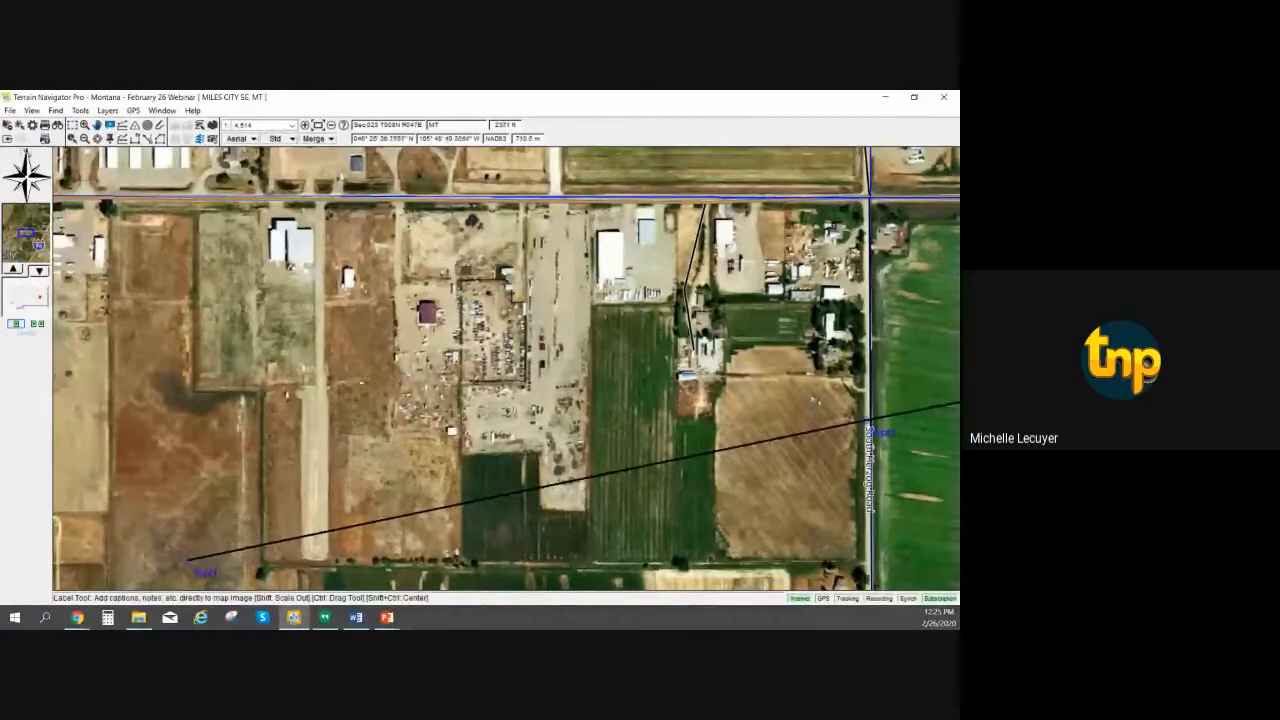
pyautogui.click(438, 308)
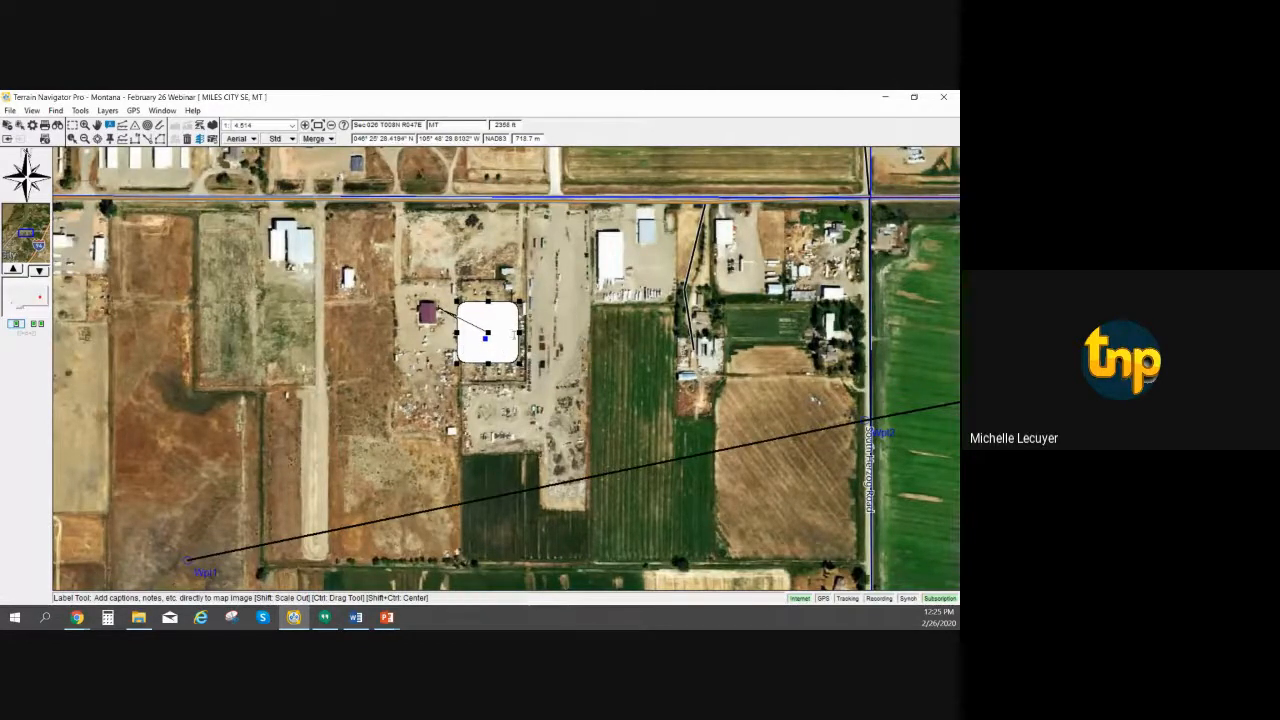
pyautogui.doubleClick(485, 338)
pyautogui.click(490, 322)
pyautogui.rightClick(487, 336)
pyautogui.click(484, 329)
# Measure a straight distance of about 800 ft from the small building north of the road to the labelled purple-roofed building
pyautogui.click(124, 130)
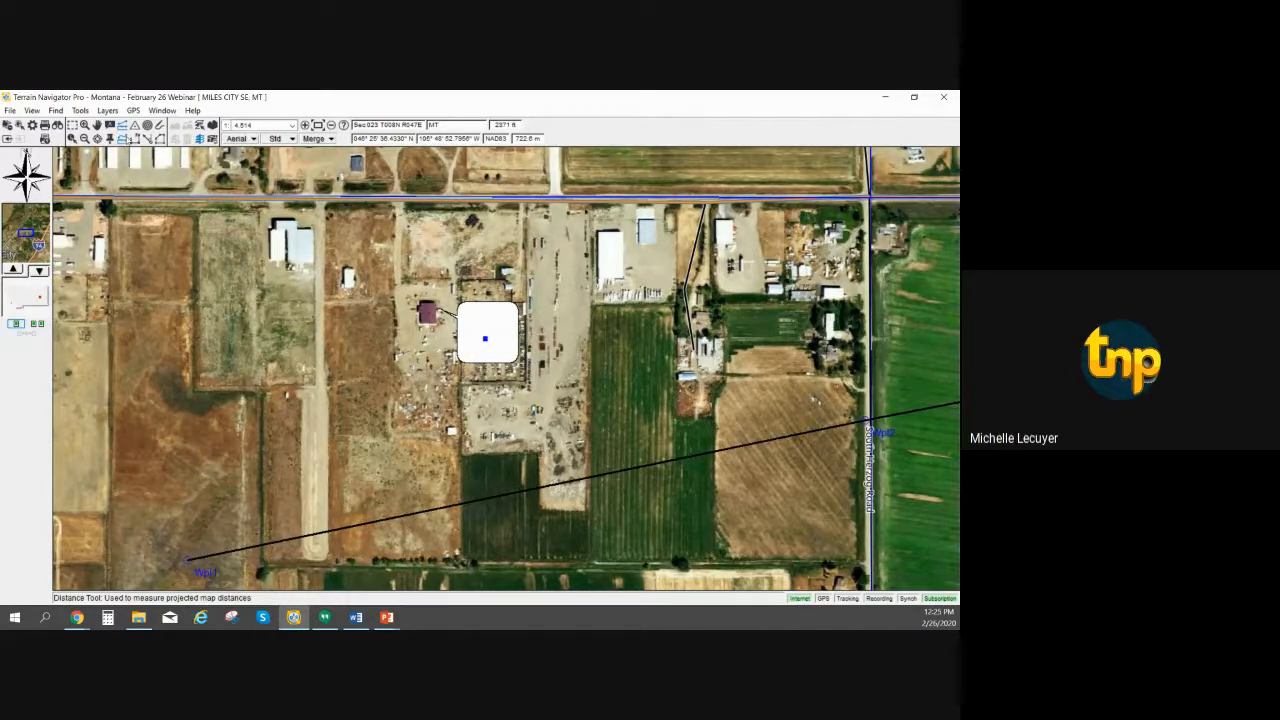
pyautogui.click(127, 140)
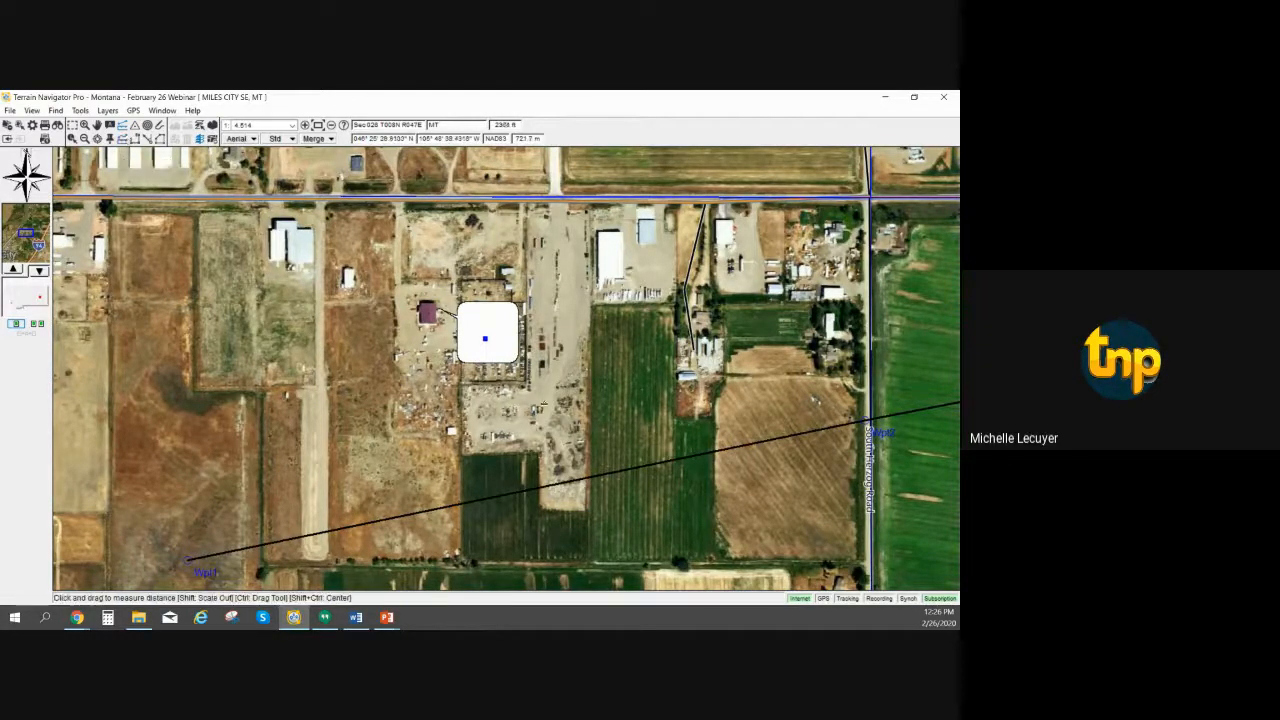
pyautogui.hotkey('alt', 'Tab')
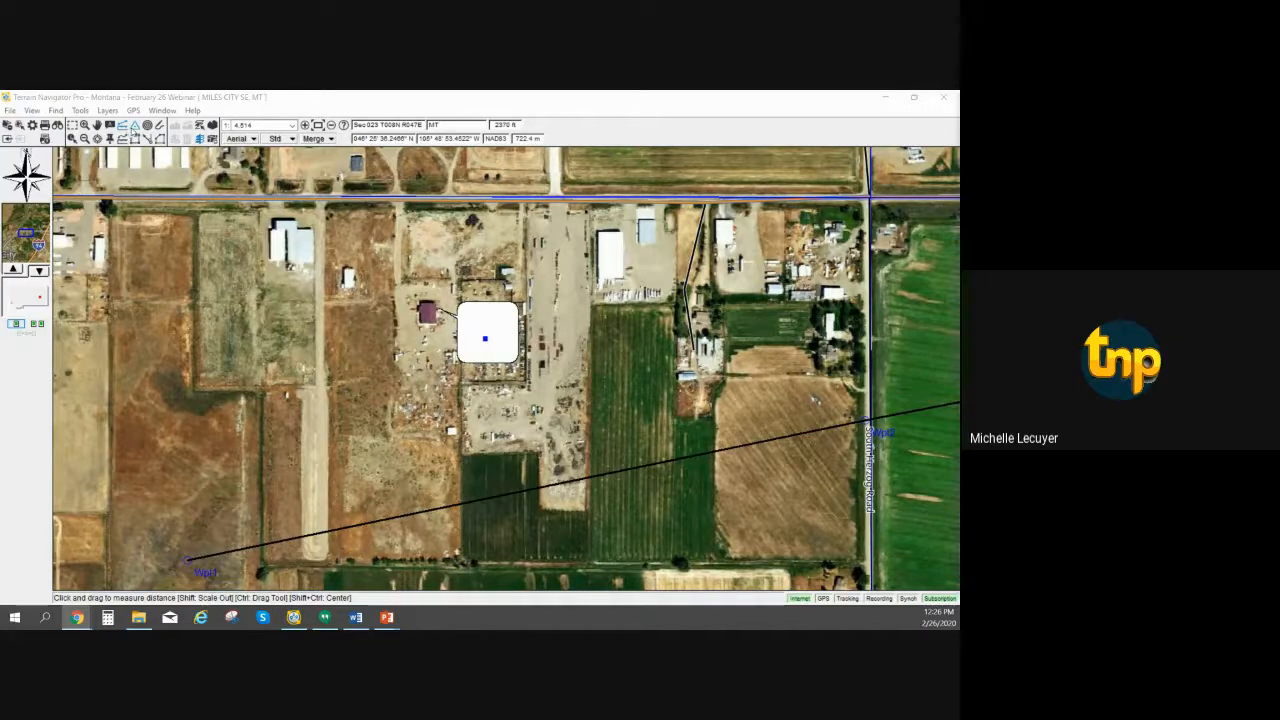
pyautogui.click(124, 128)
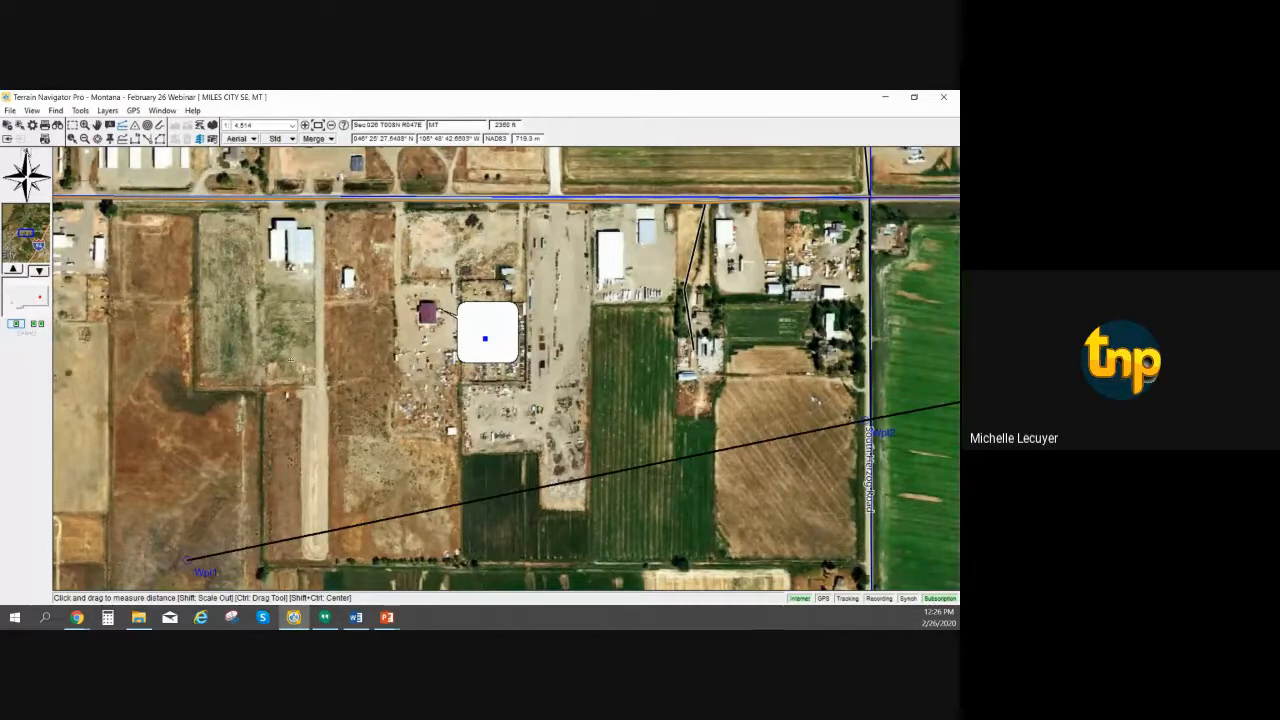
pyautogui.scroll(-1, 290, 356)
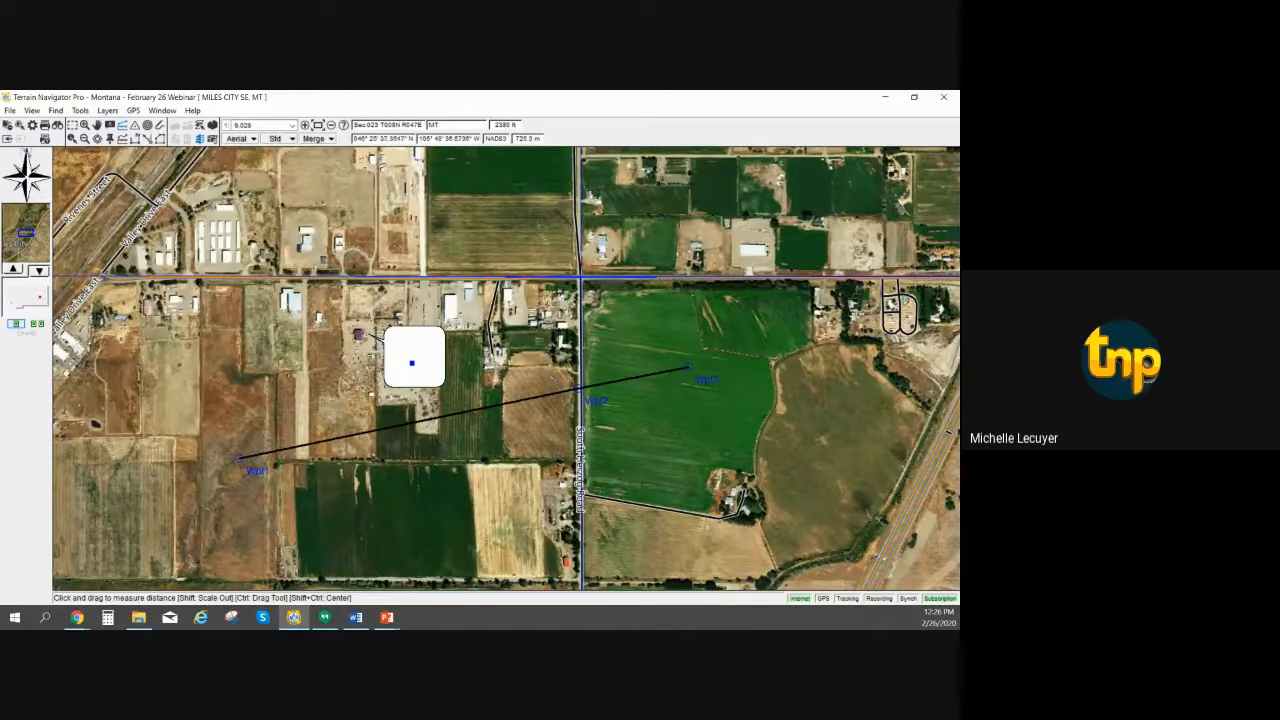
pyautogui.moveTo(339, 243); pyautogui.dragTo(359, 336)
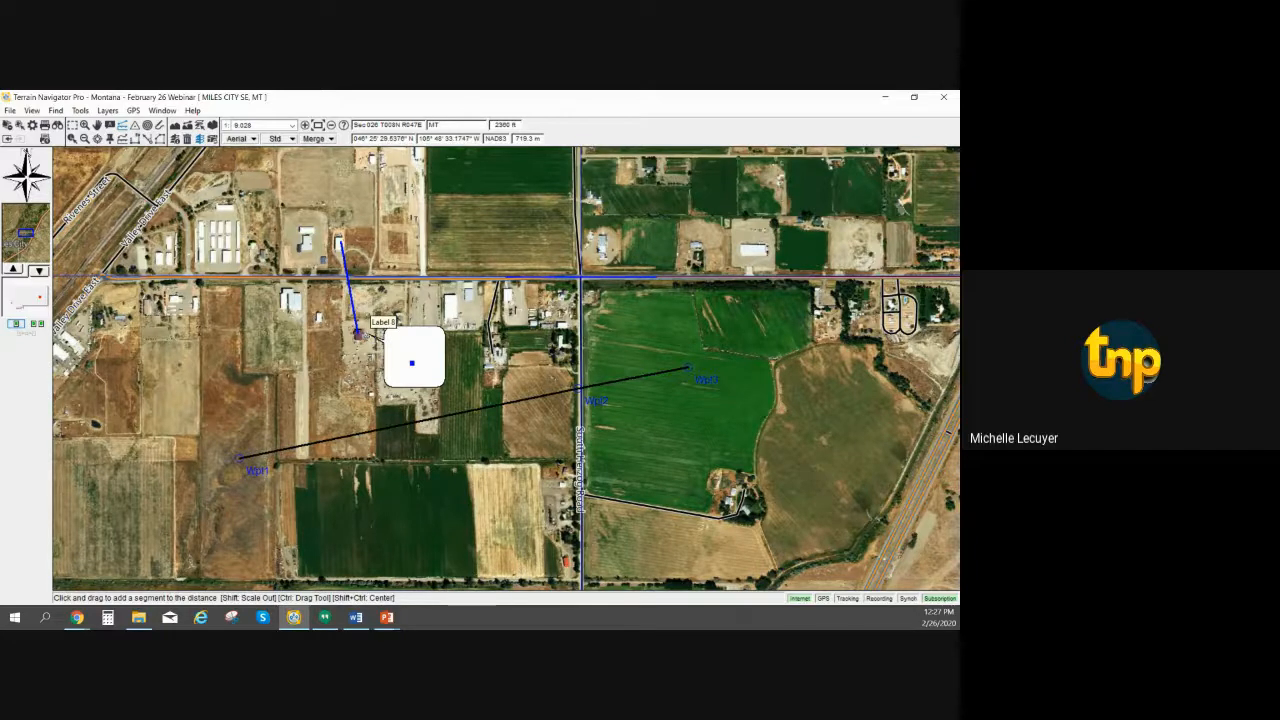
# Create a new track from the distance line's information, naming it with a person's first name in the possessive followed by "Track"
pyautogui.rightClick(357, 328)
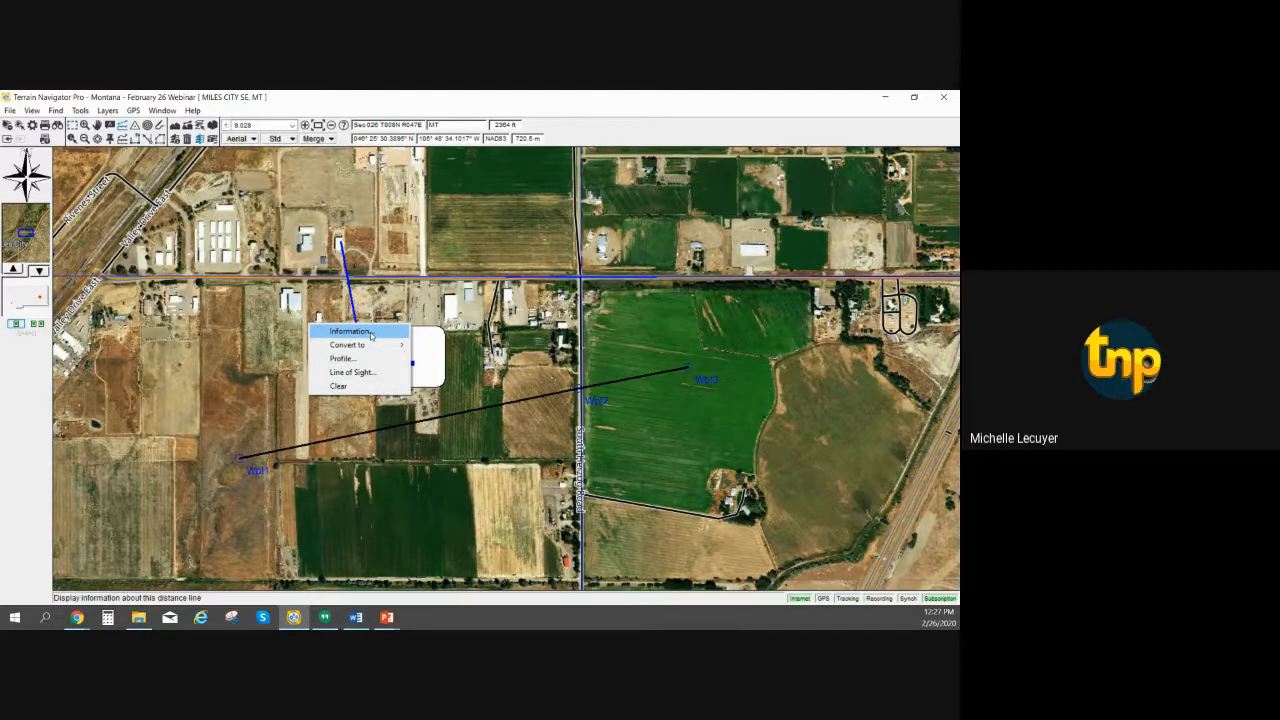
pyautogui.click(350, 331)
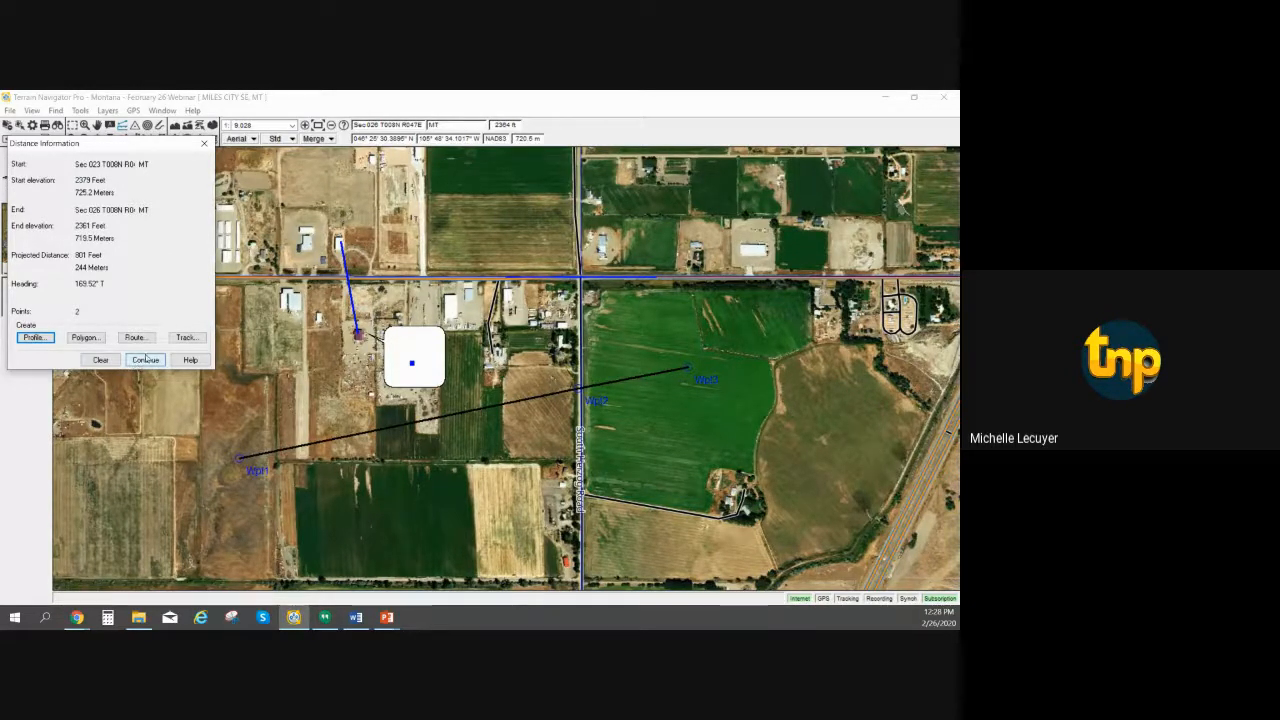
pyautogui.click(186, 338)
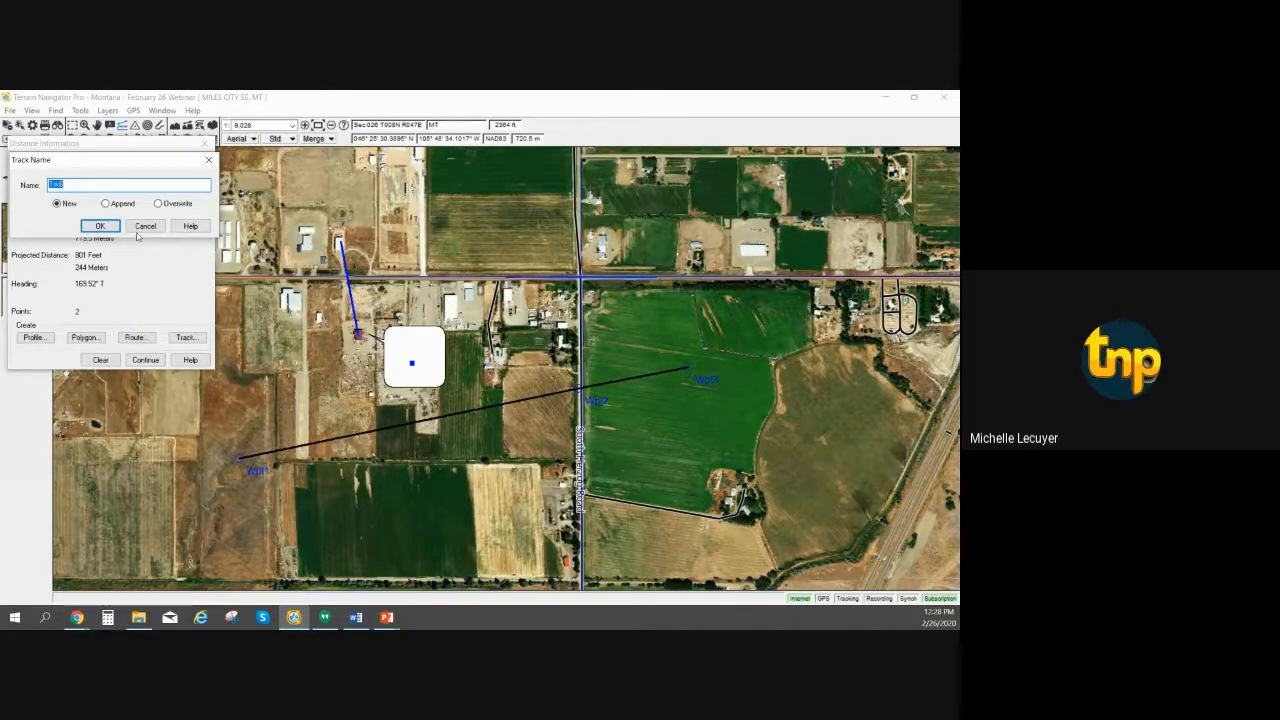
pyautogui.press('BackSpace')
pyautogui.write('Joe')
pyautogui.write('l')
pyautogui.write('s T')
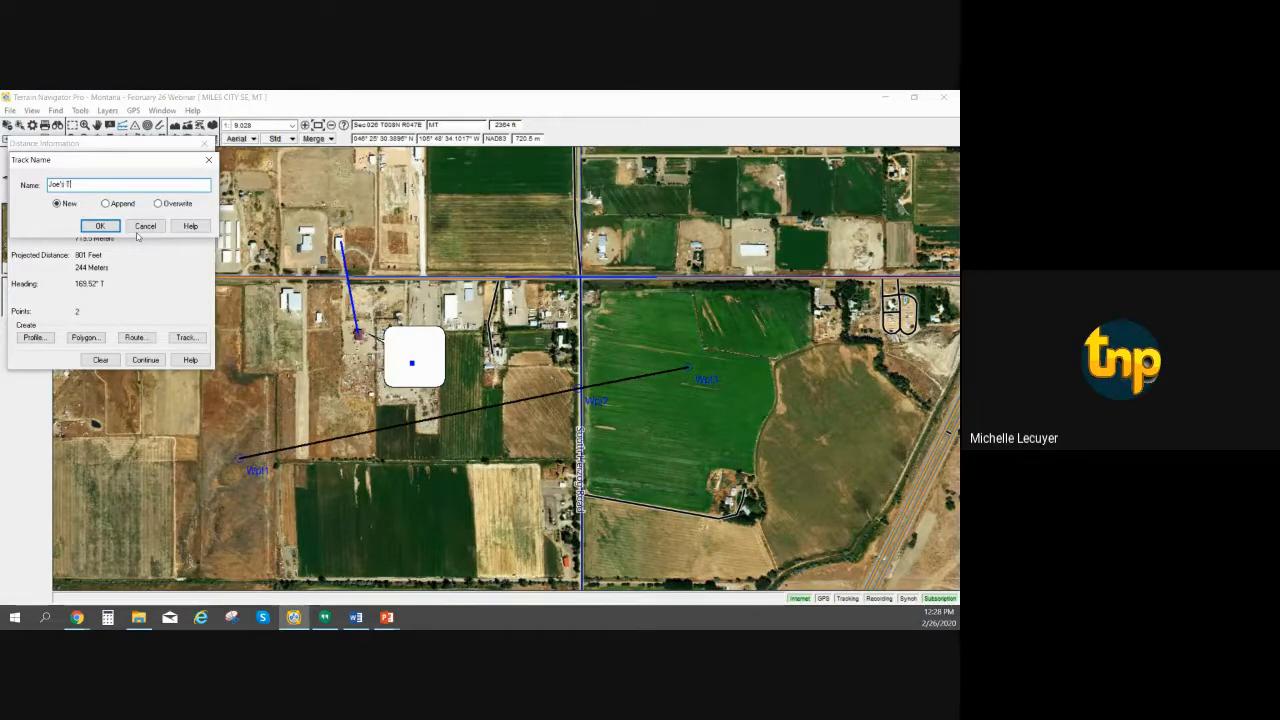
pyautogui.write('rack')
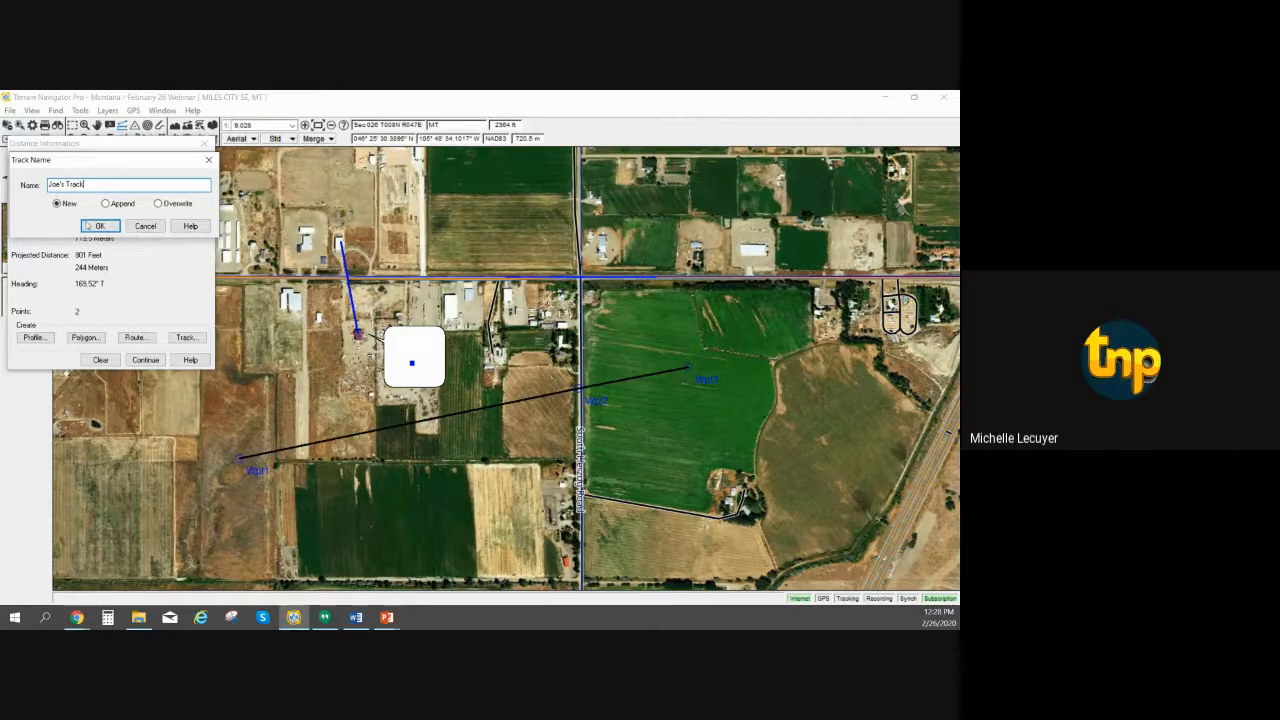
pyautogui.click(107, 229)
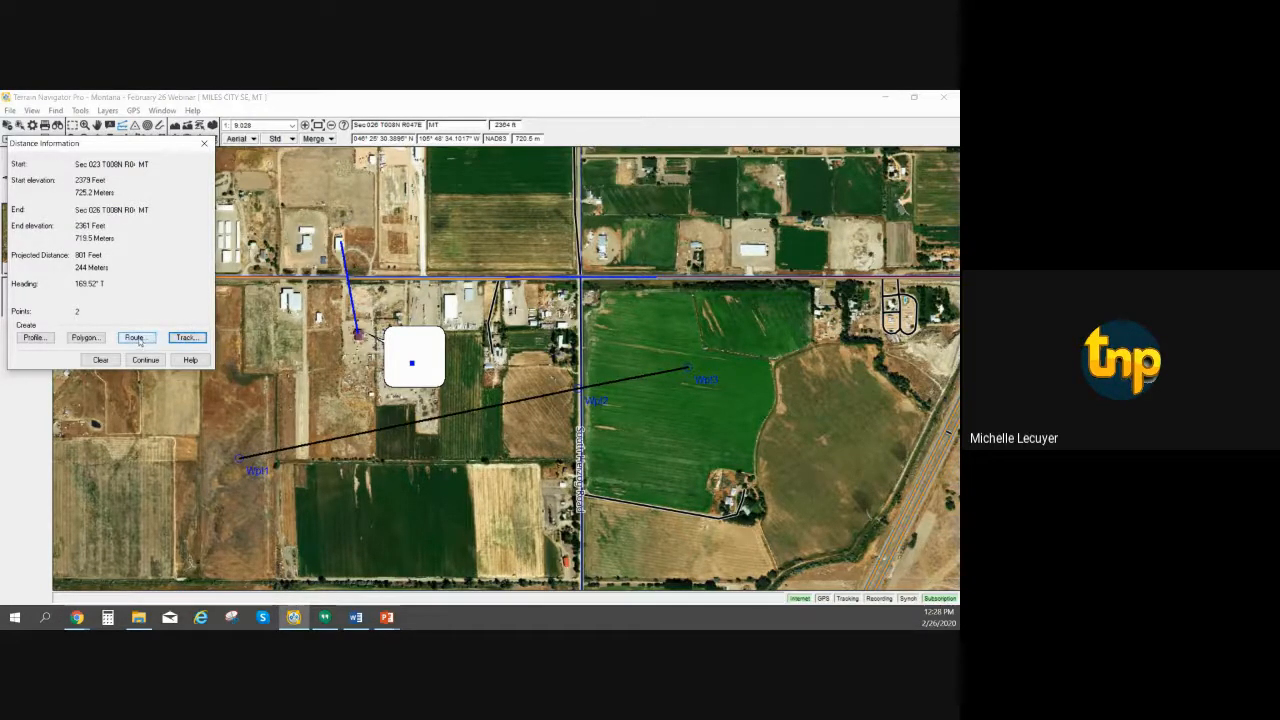
# Examine the elevation profile of the straight distance line
pyautogui.click(42, 337)
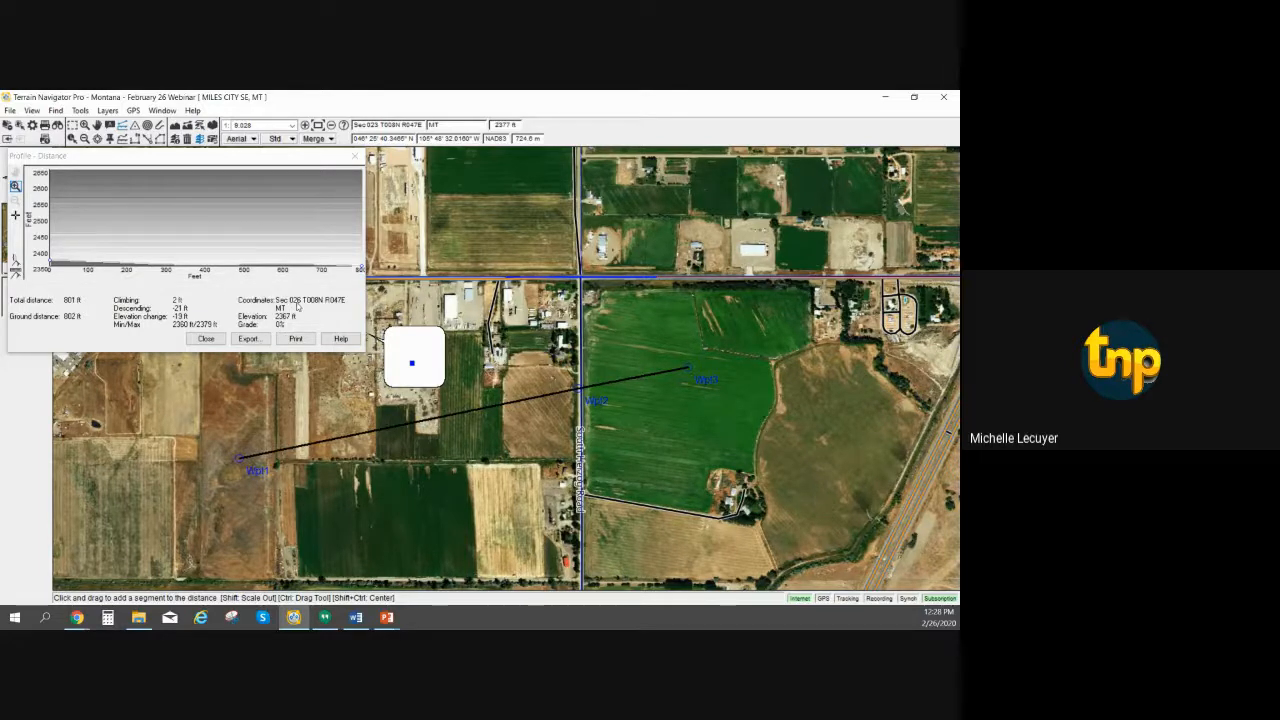
pyautogui.click(212, 343)
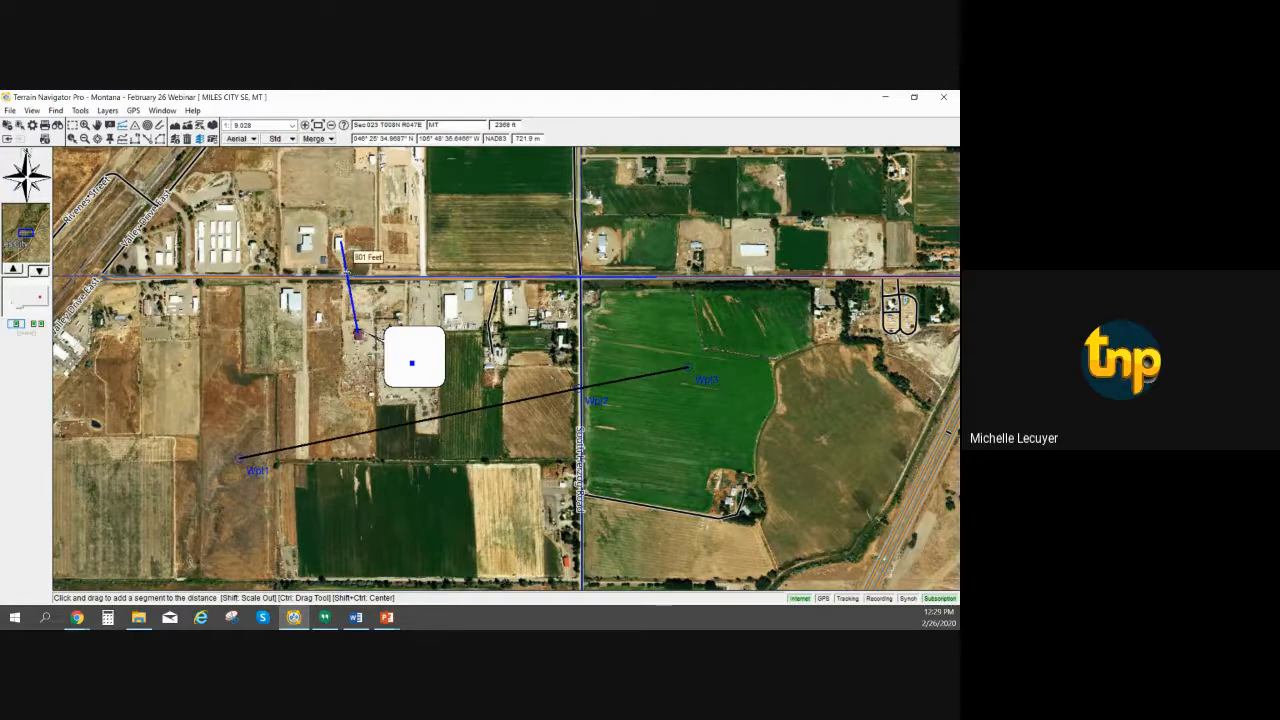
# Extend the distance line northeast across the road to a total of about 2,130 ft, and clear the distance line
pyautogui.click(347, 273)
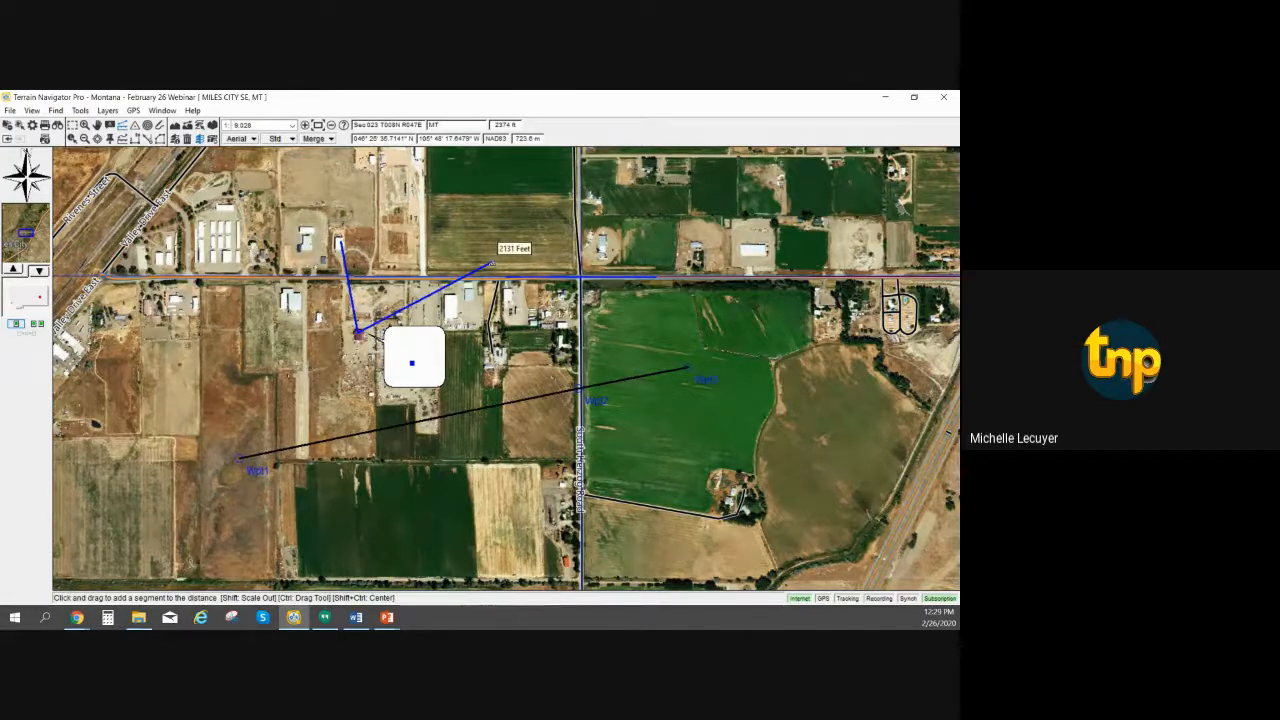
pyautogui.click(492, 264)
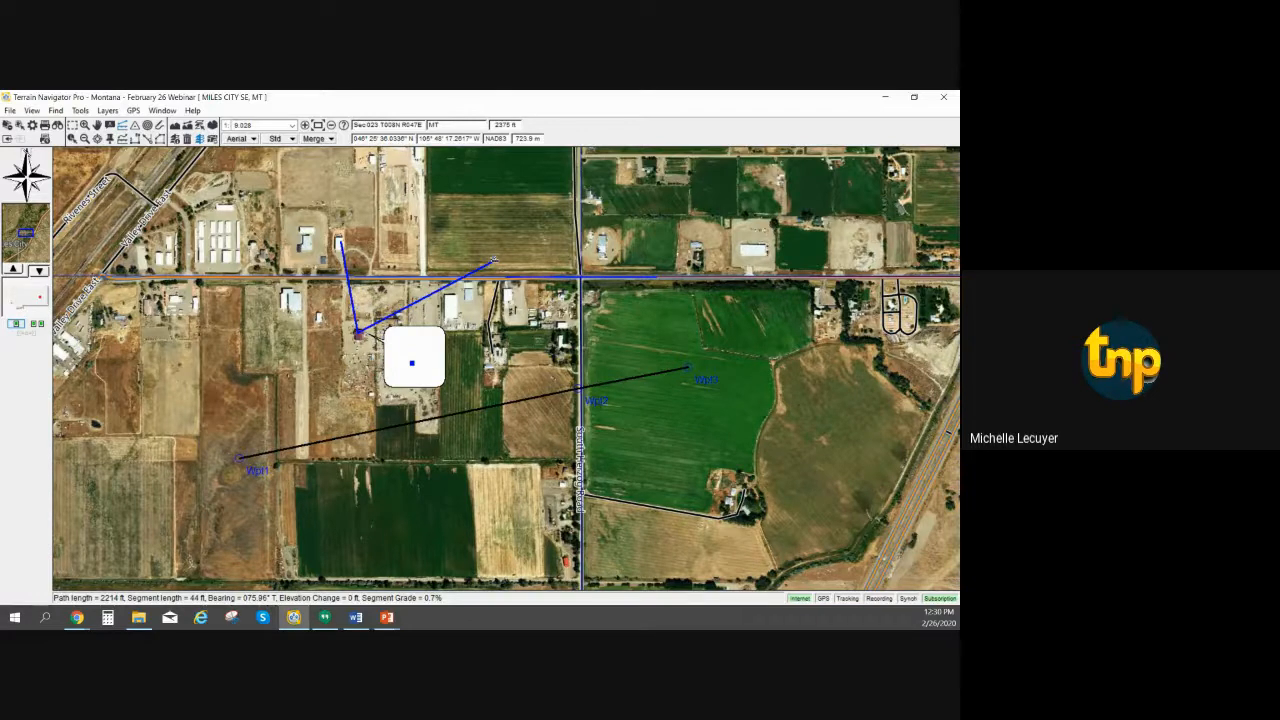
pyautogui.moveTo(494, 261); pyautogui.dragTo(494, 261)
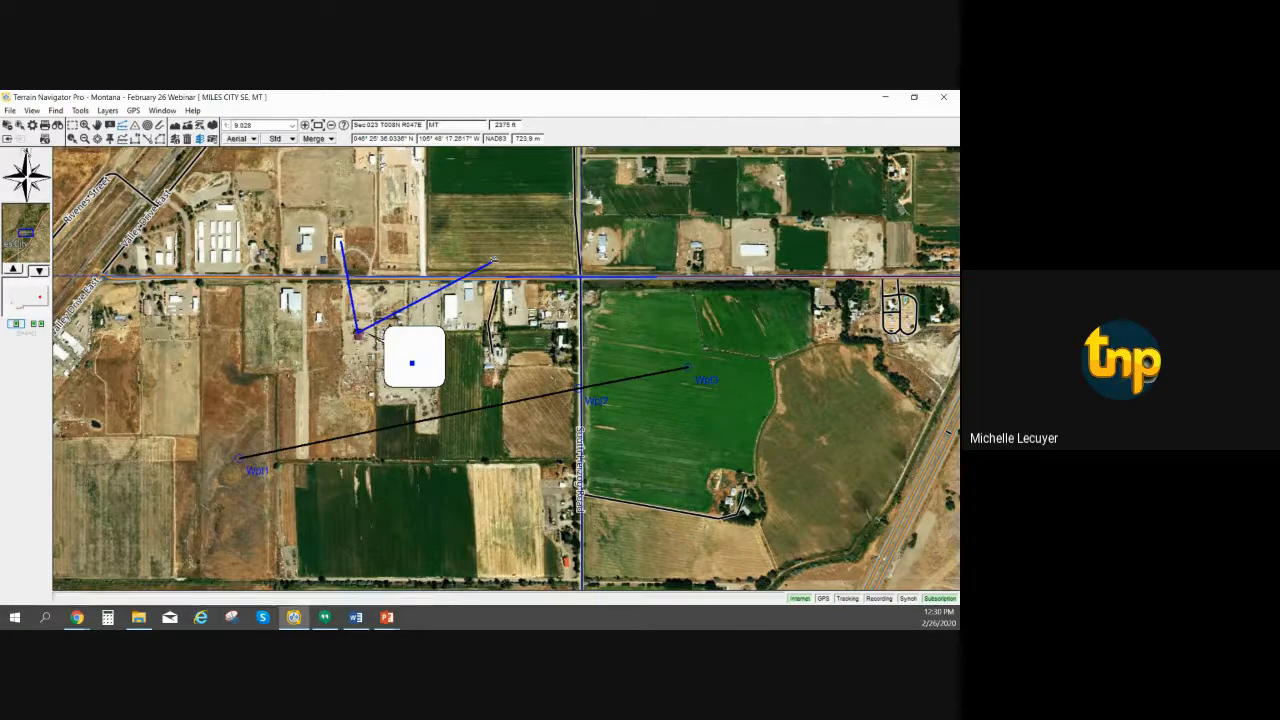
pyautogui.rightClick(494, 261)
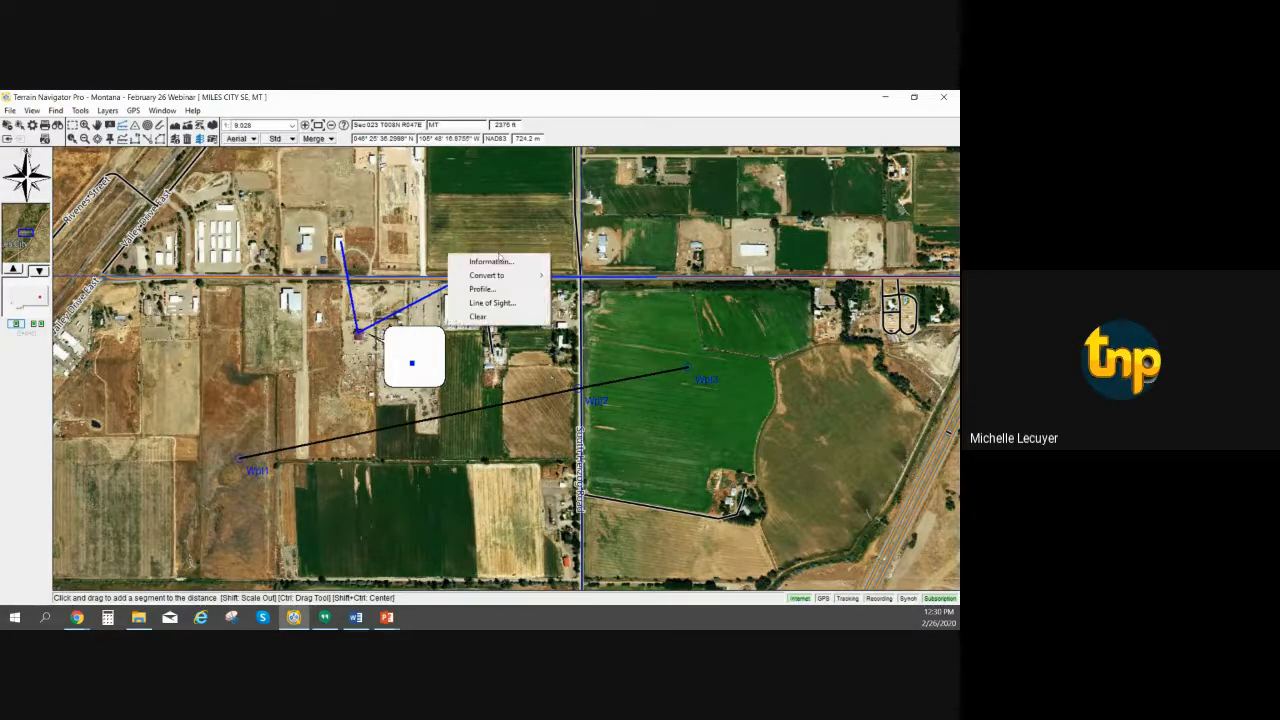
pyautogui.click(478, 317)
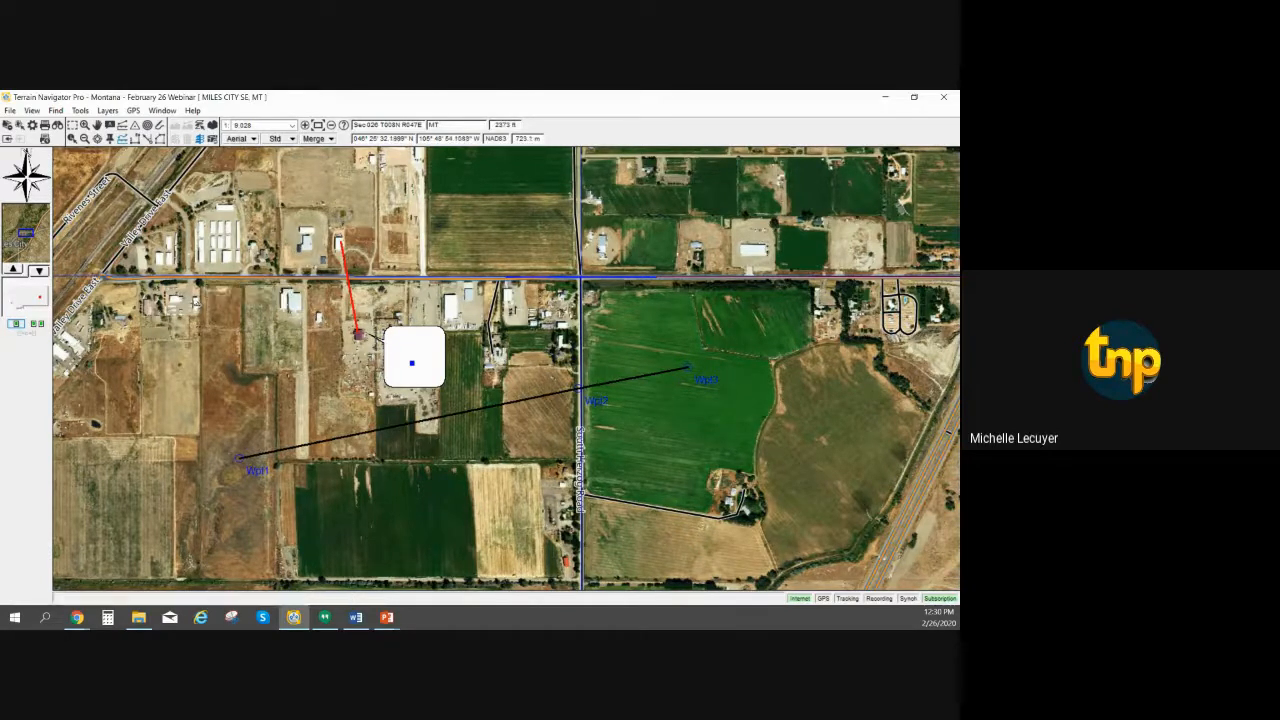
# Trace a freehand distance line of about 740 ft from the lot south of the road to the rows of white buildings north of it
pyautogui.moveTo(198, 302)
pyautogui.mouseDown()
pyautogui.moveTo(229, 285)
pyautogui.moveTo(238, 256)
pyautogui.mouseUp()
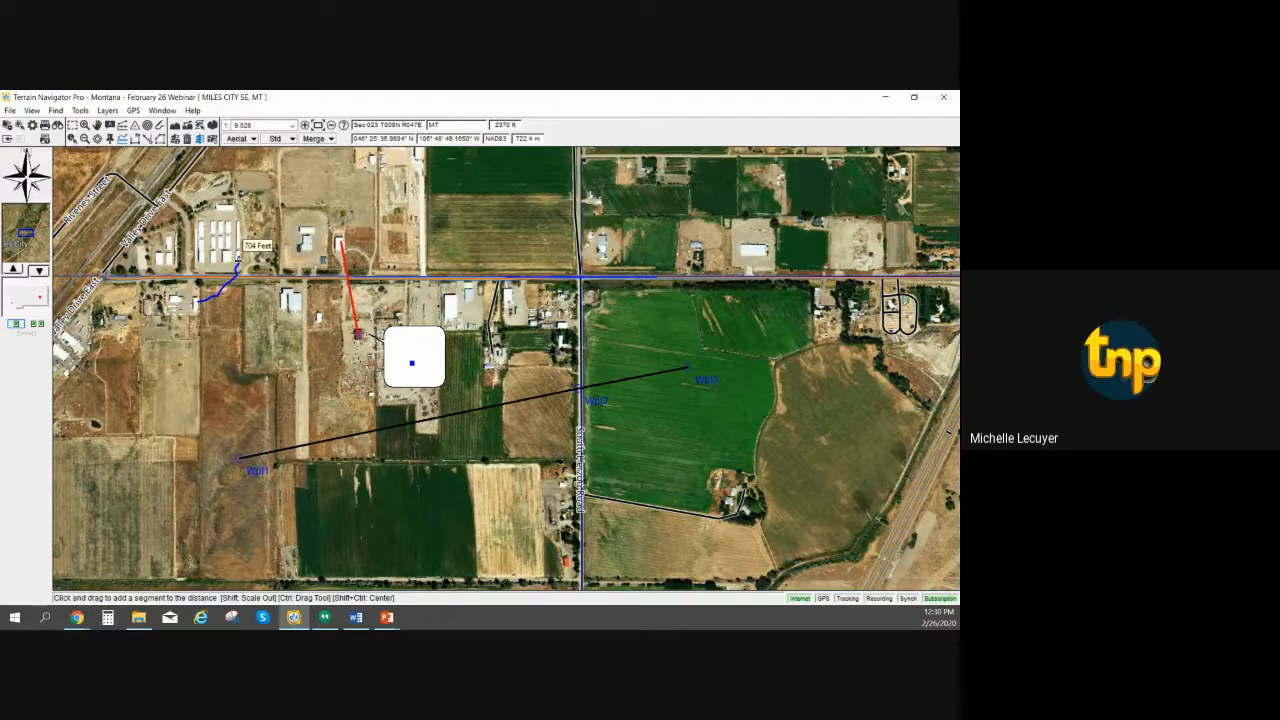
pyautogui.moveTo(238, 260); pyautogui.dragTo(238, 259)
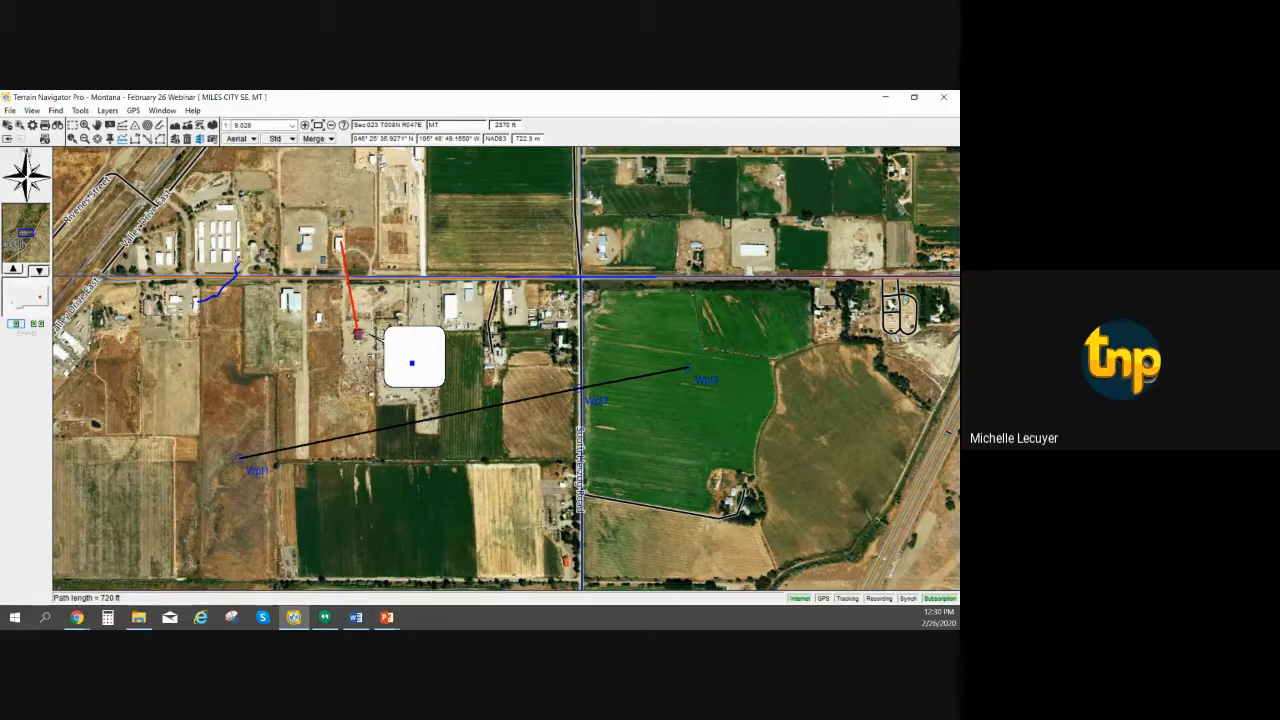
pyautogui.moveTo(239, 259); pyautogui.dragTo(238, 259)
pyautogui.moveTo(238, 259); pyautogui.dragTo(238, 259)
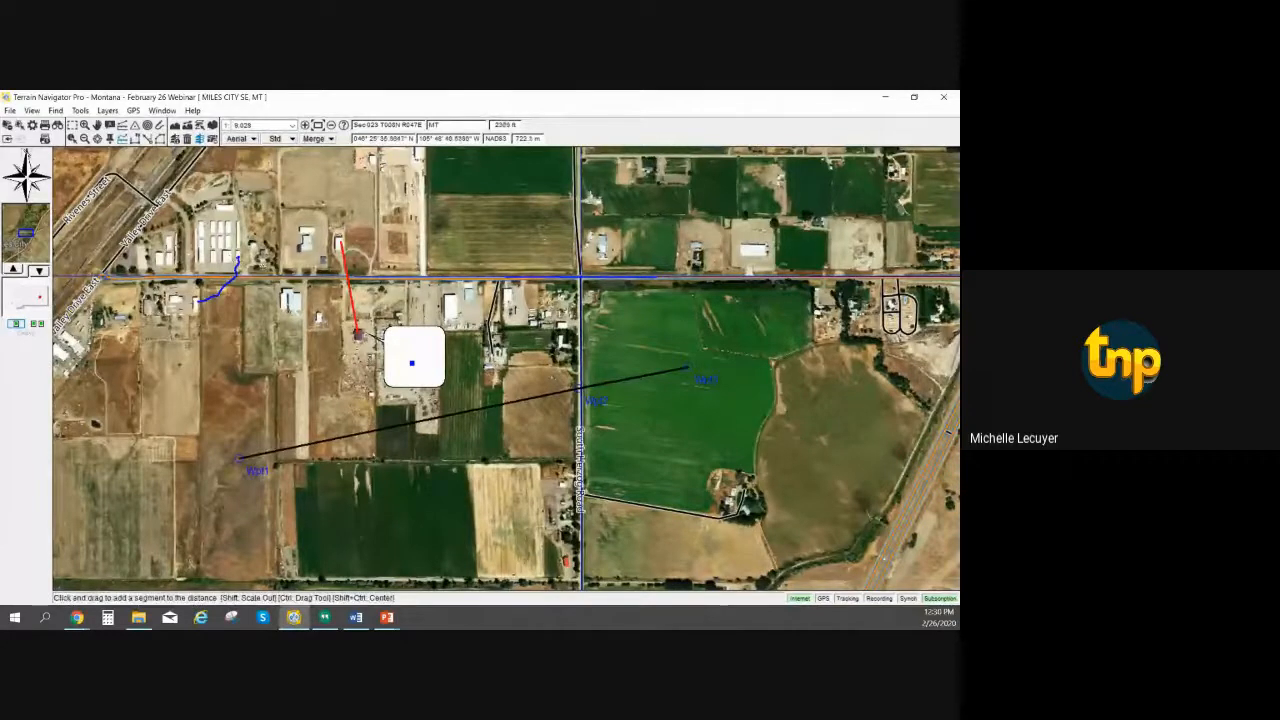
# Examine the elevation profile of the freehand distance line
pyautogui.rightClick(240, 259)
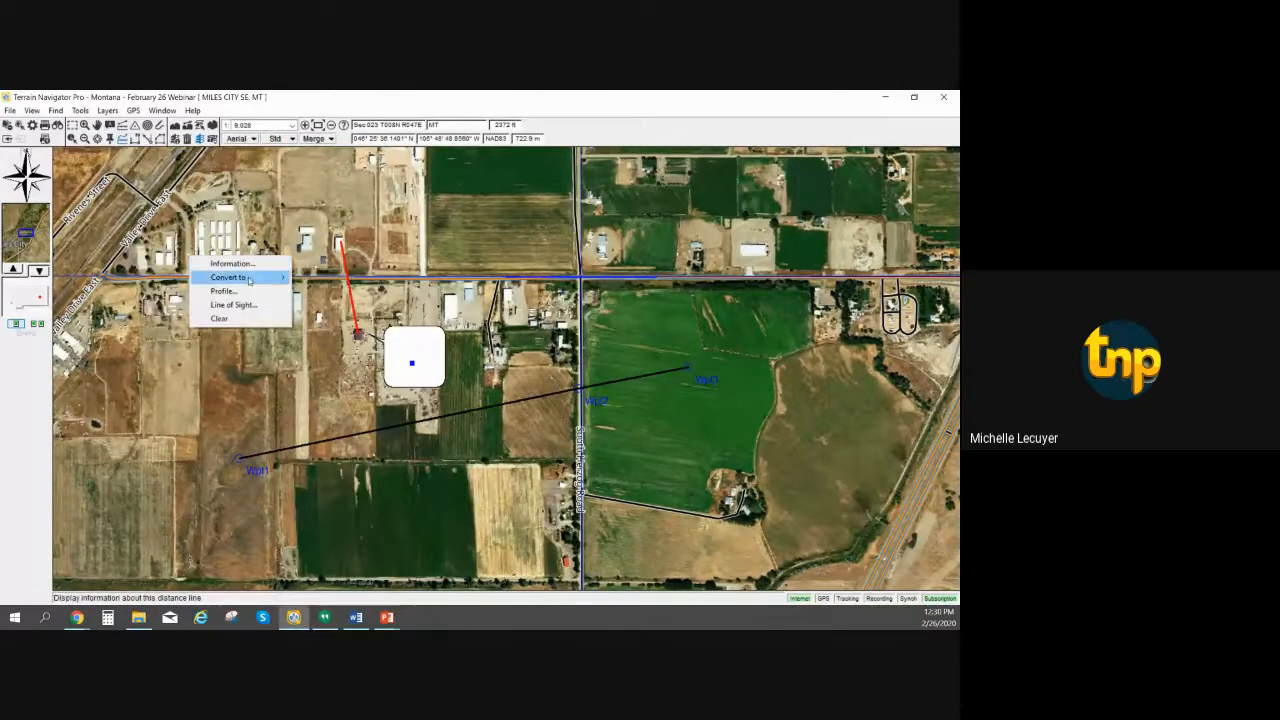
pyautogui.moveTo(248, 281)
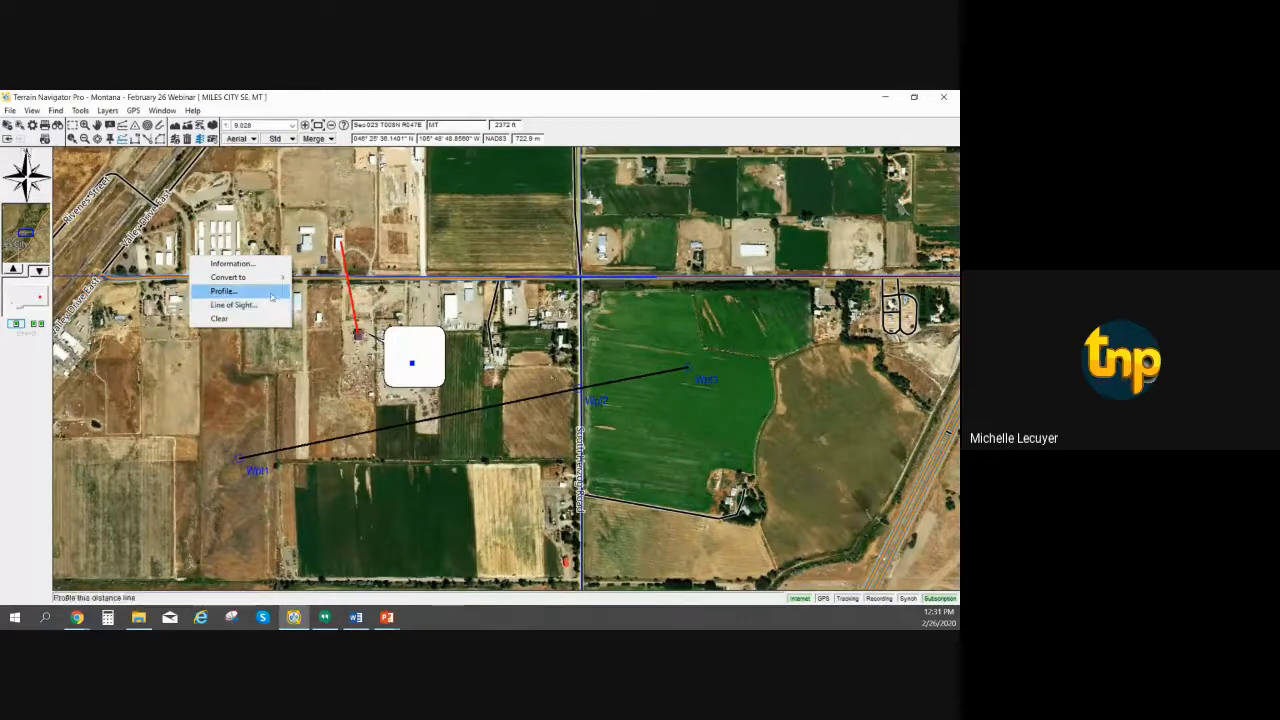
pyautogui.click(223, 291)
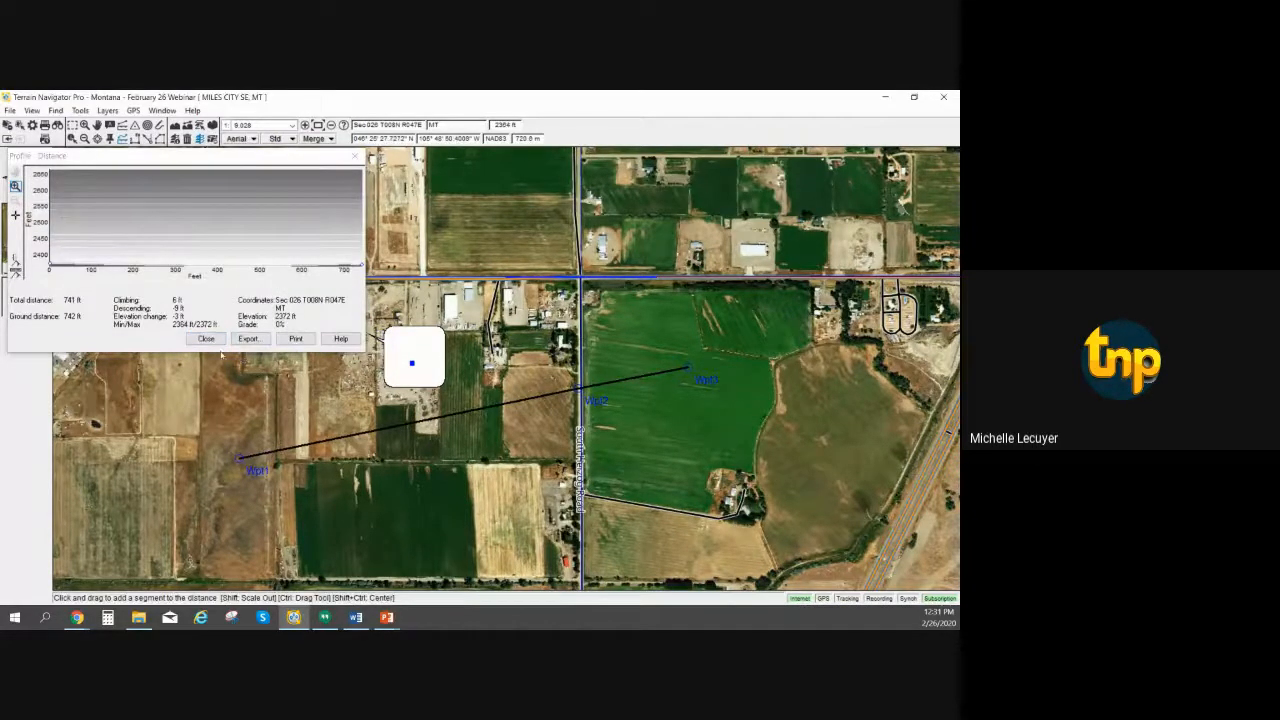
pyautogui.click(205, 339)
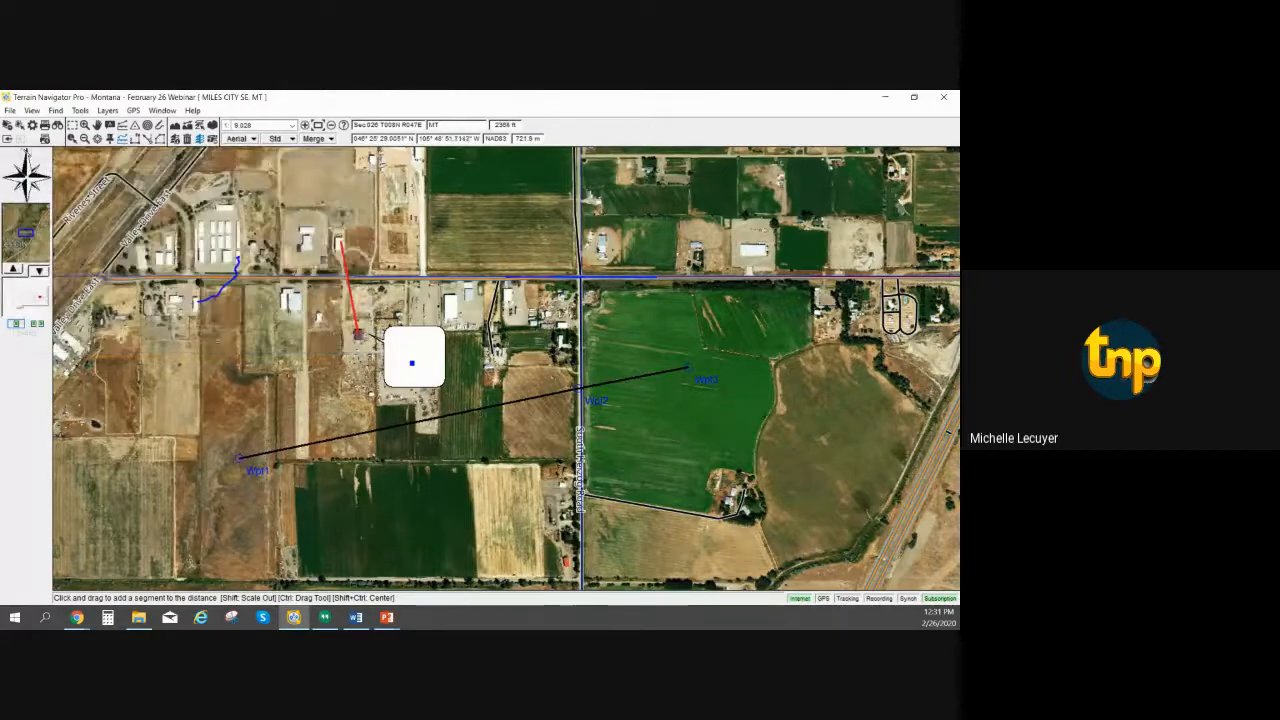
# Review the commands available for the red track, including Line of Sight and Send to Google Earth
pyautogui.moveTo(348, 298)
pyautogui.moveTo(238, 259)
pyautogui.rightClick(347, 277)
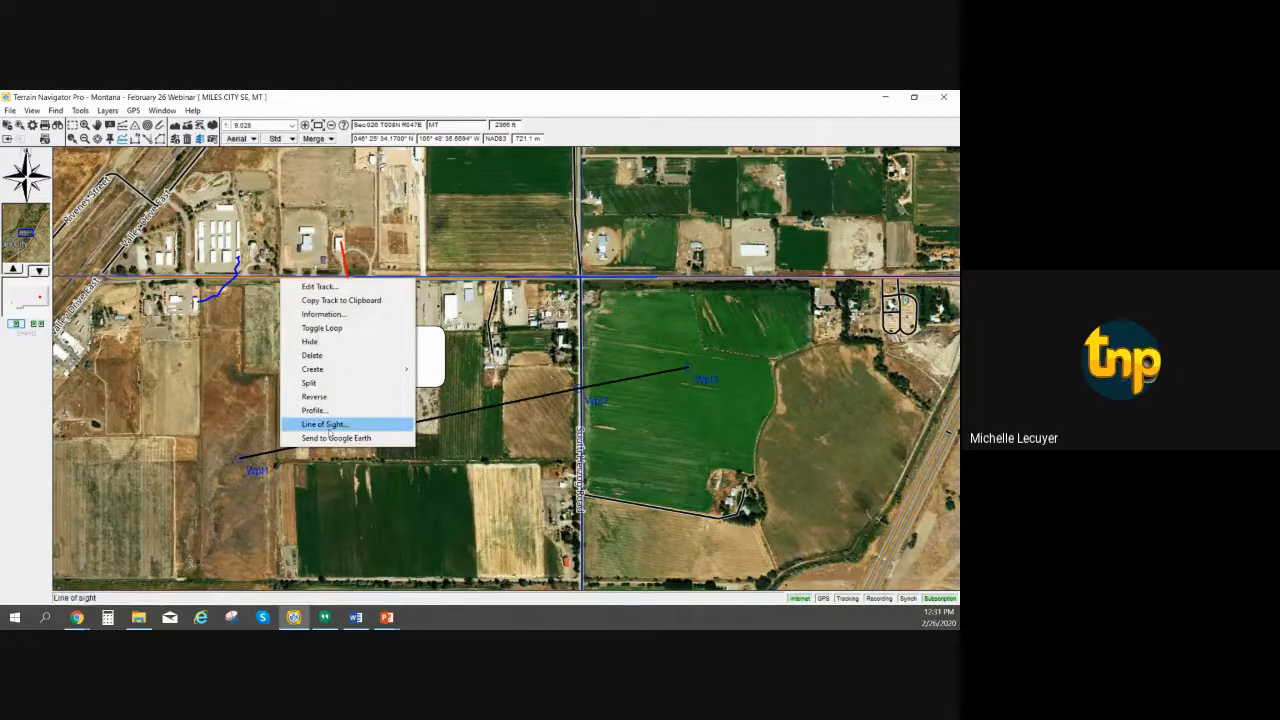
# Clear the blue distance line from the map, and review the commands available for the red track
pyautogui.click(342, 252)
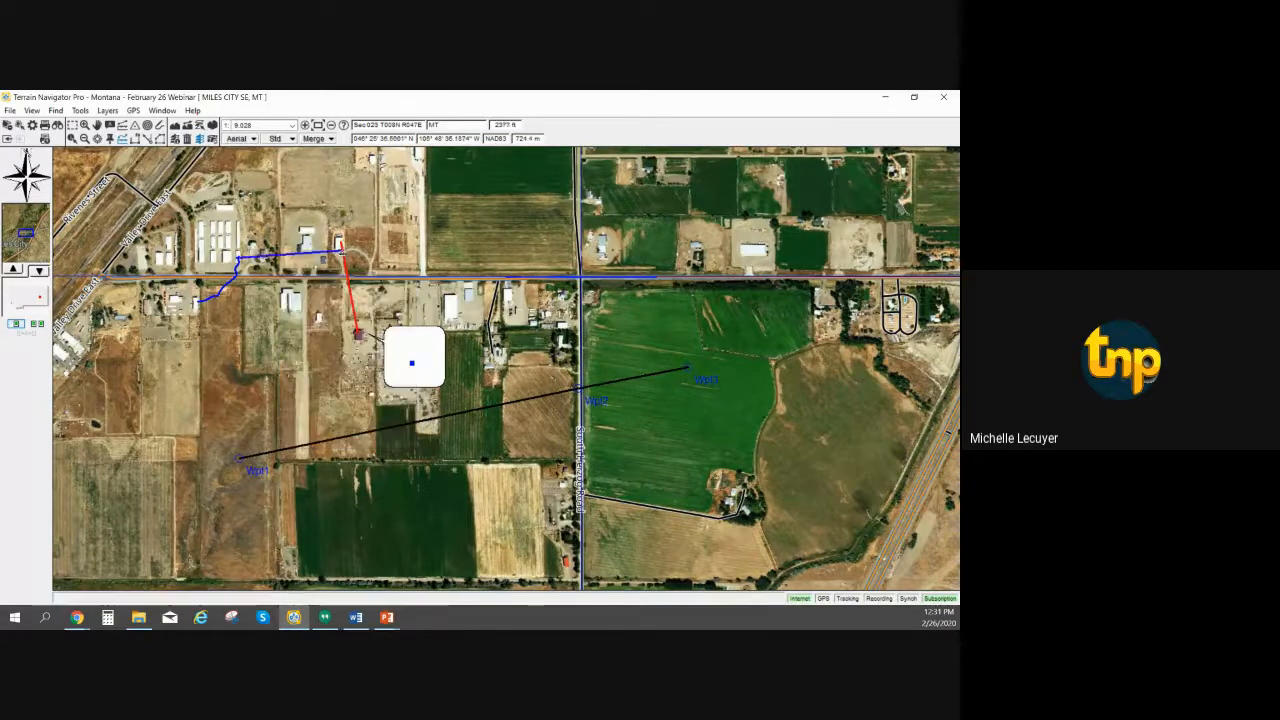
pyautogui.rightClick(342, 252)
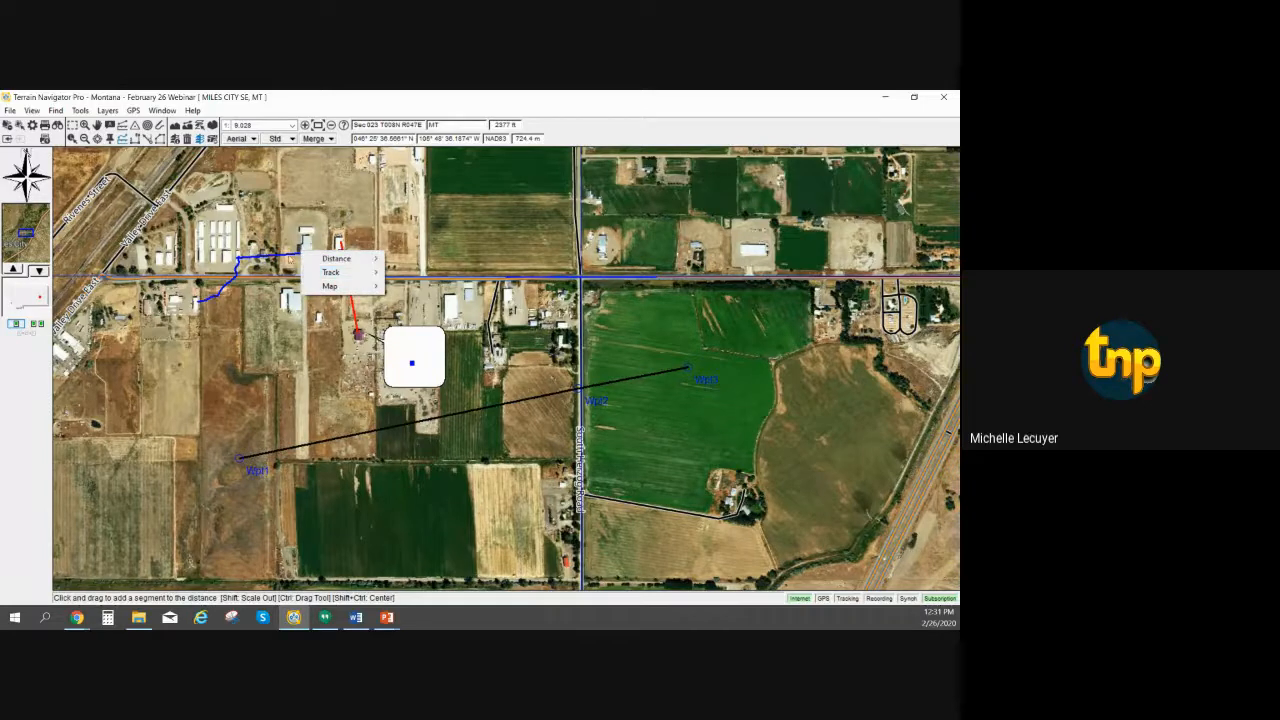
pyautogui.click(291, 254)
pyautogui.rightClick(343, 250)
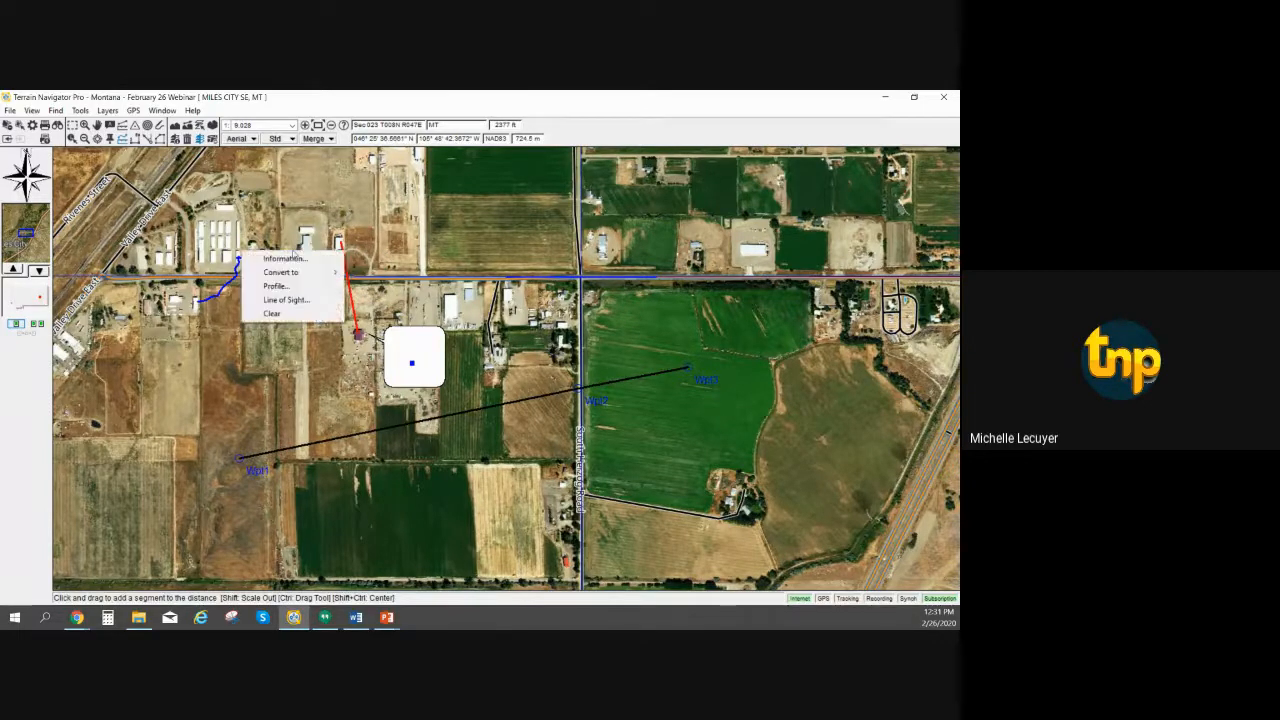
pyautogui.click(300, 312)
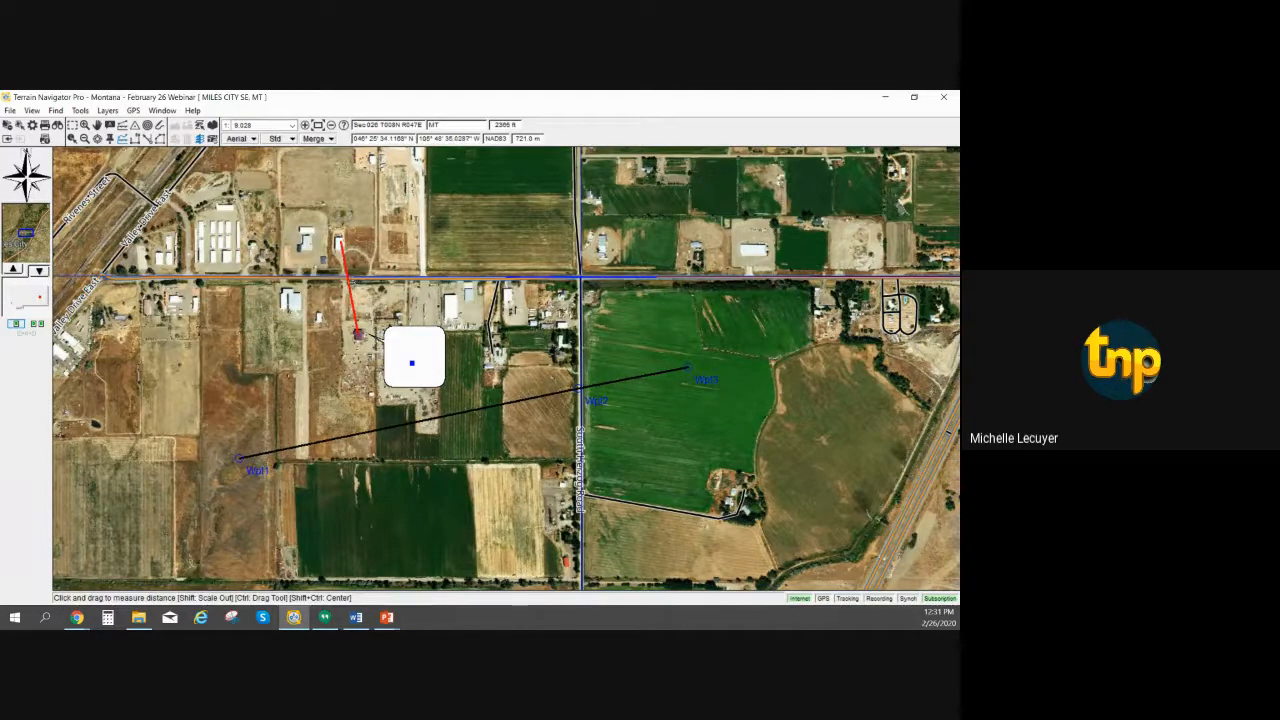
pyautogui.rightClick(349, 280)
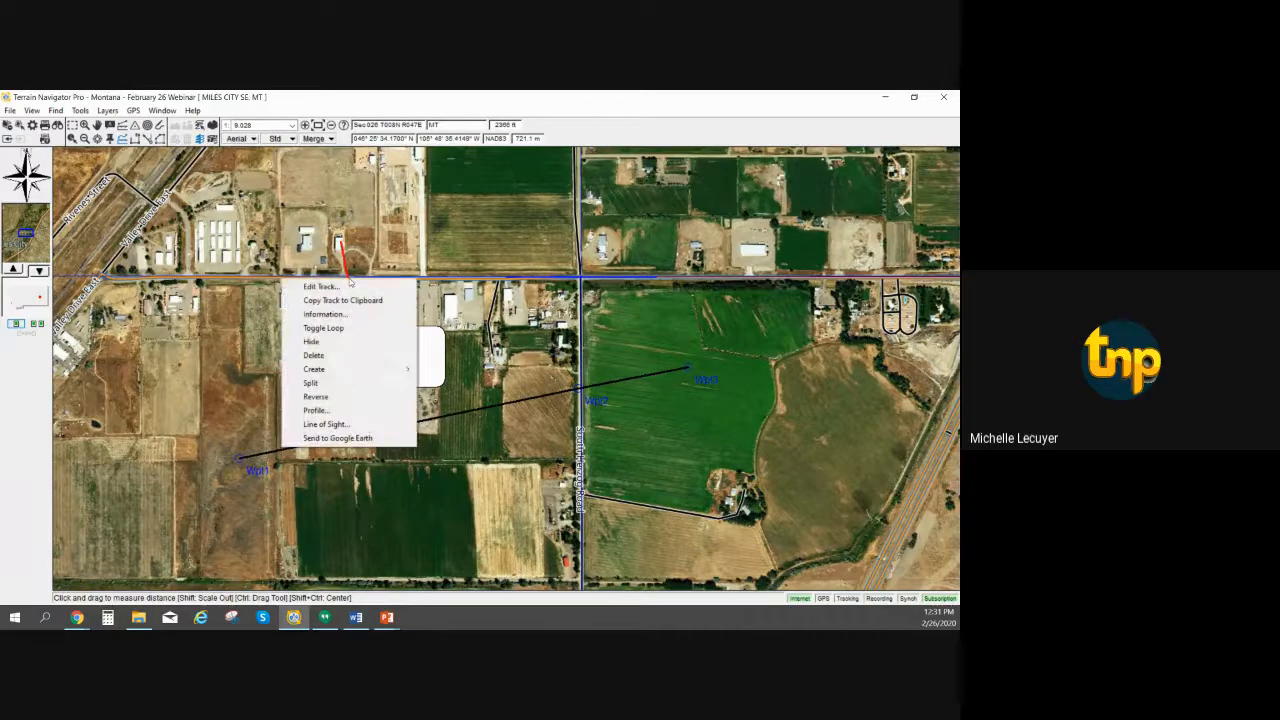
pyautogui.click(325, 301)
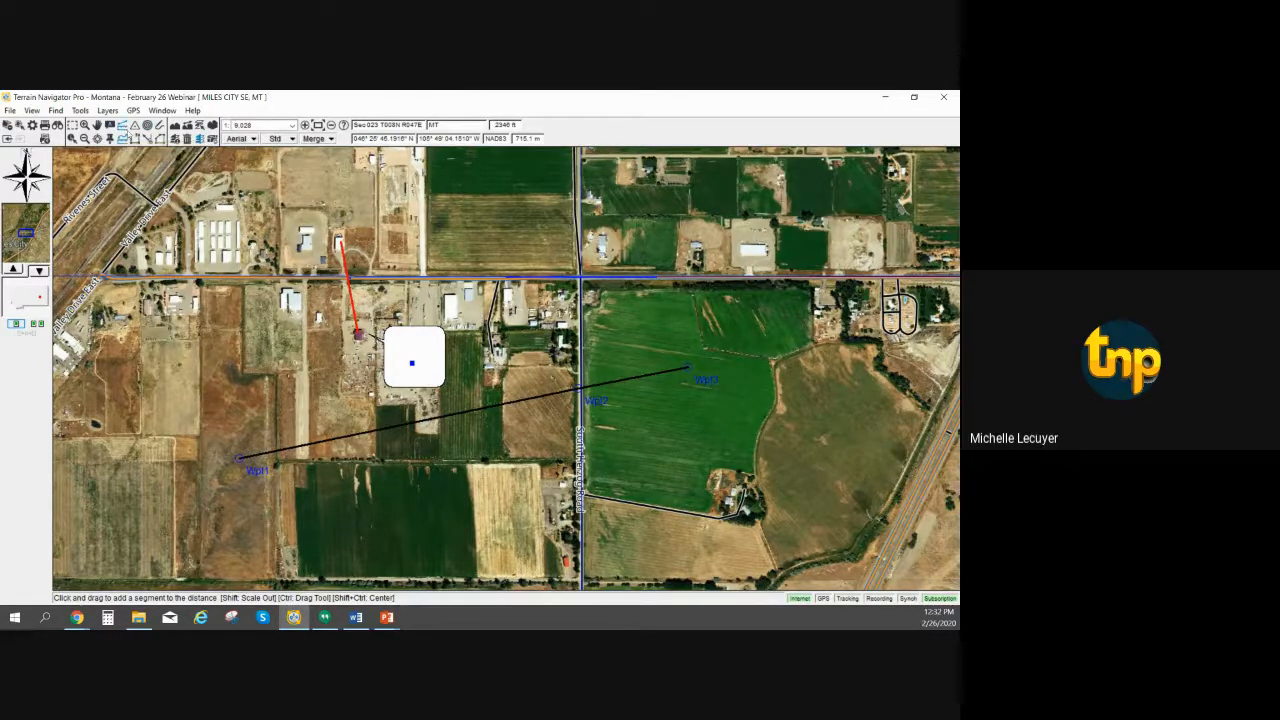
# Place a marker on the white building just south of the road, and set its full name to a first name's "House" label
pyautogui.click(137, 134)
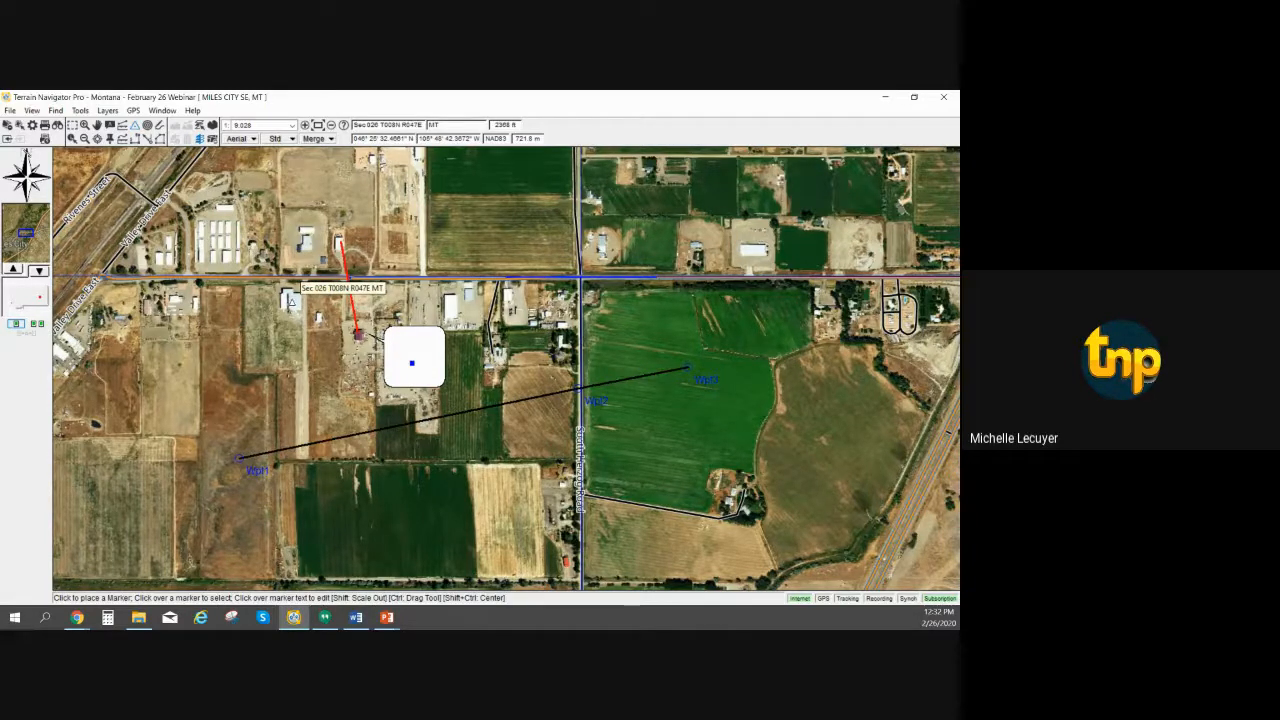
pyautogui.click(291, 299)
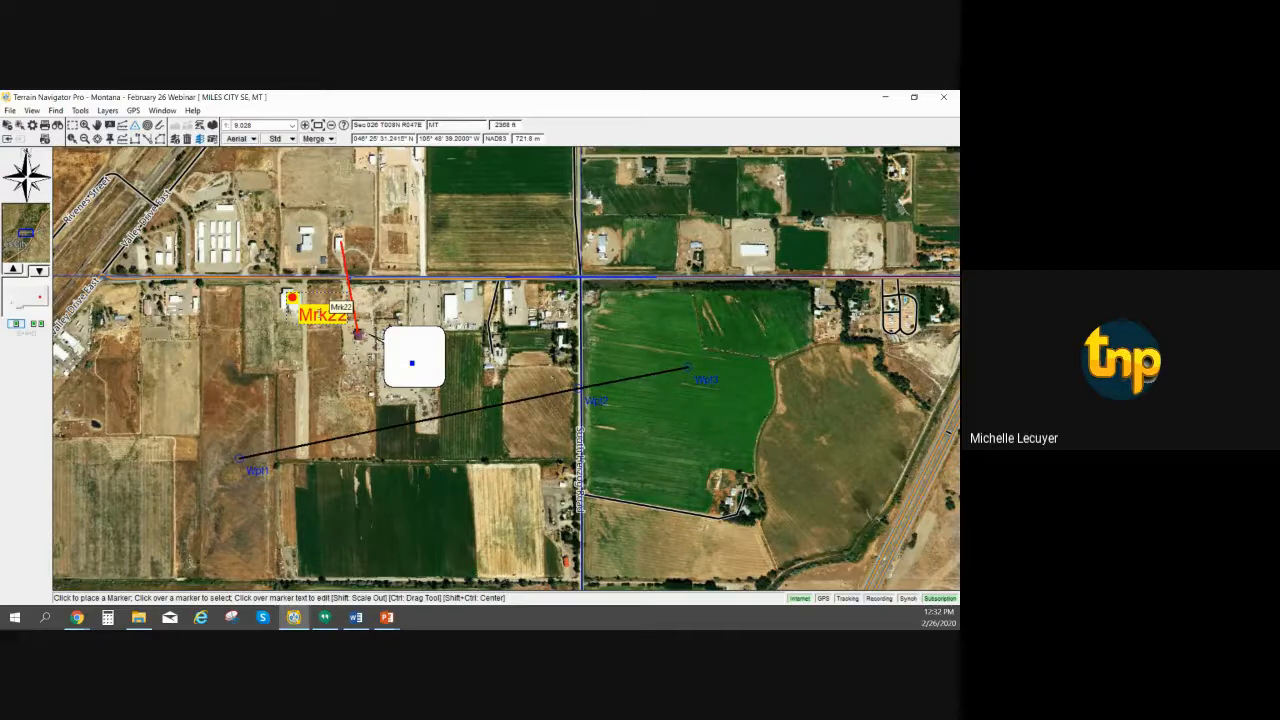
pyautogui.rightClick(320, 316)
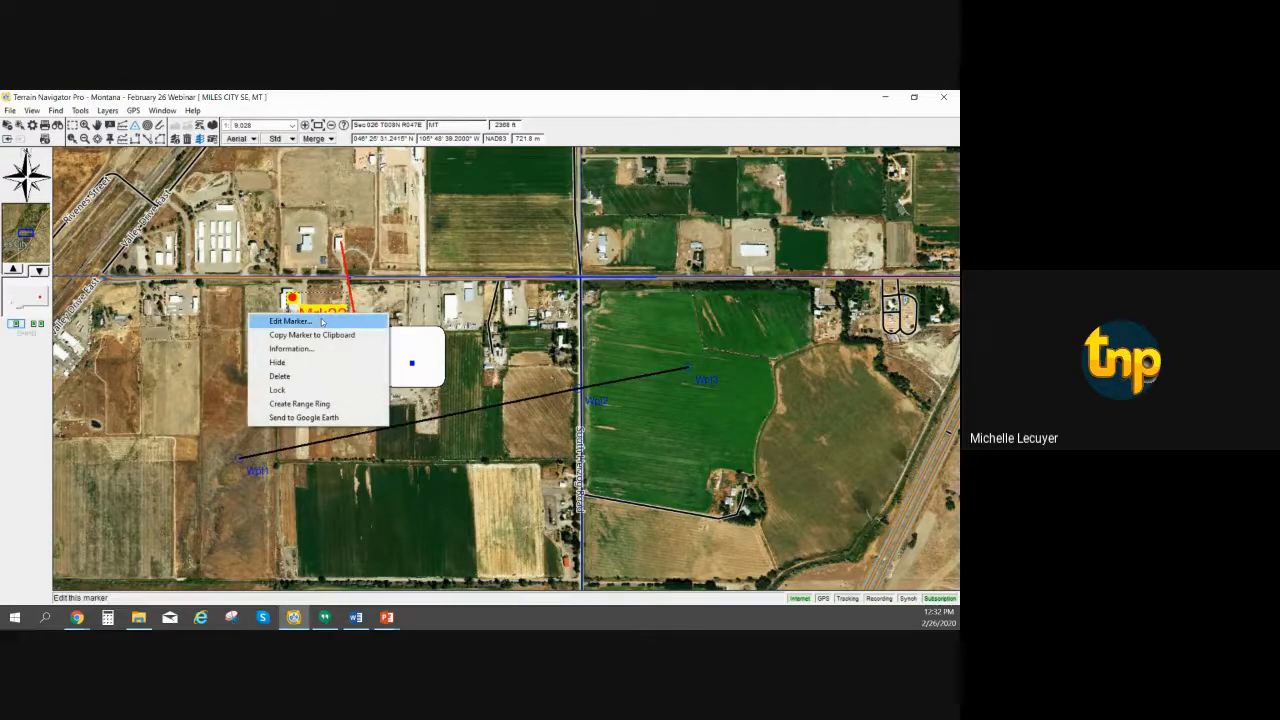
pyautogui.click(320, 321)
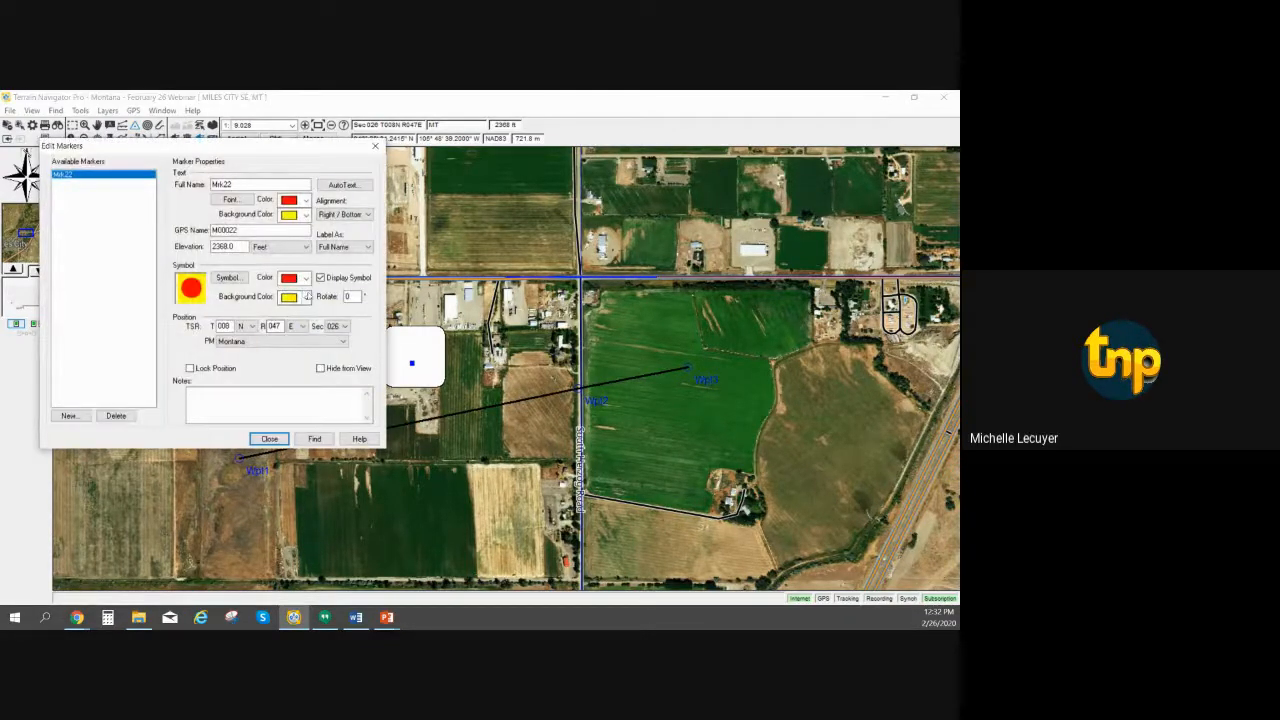
pyautogui.click(258, 185)
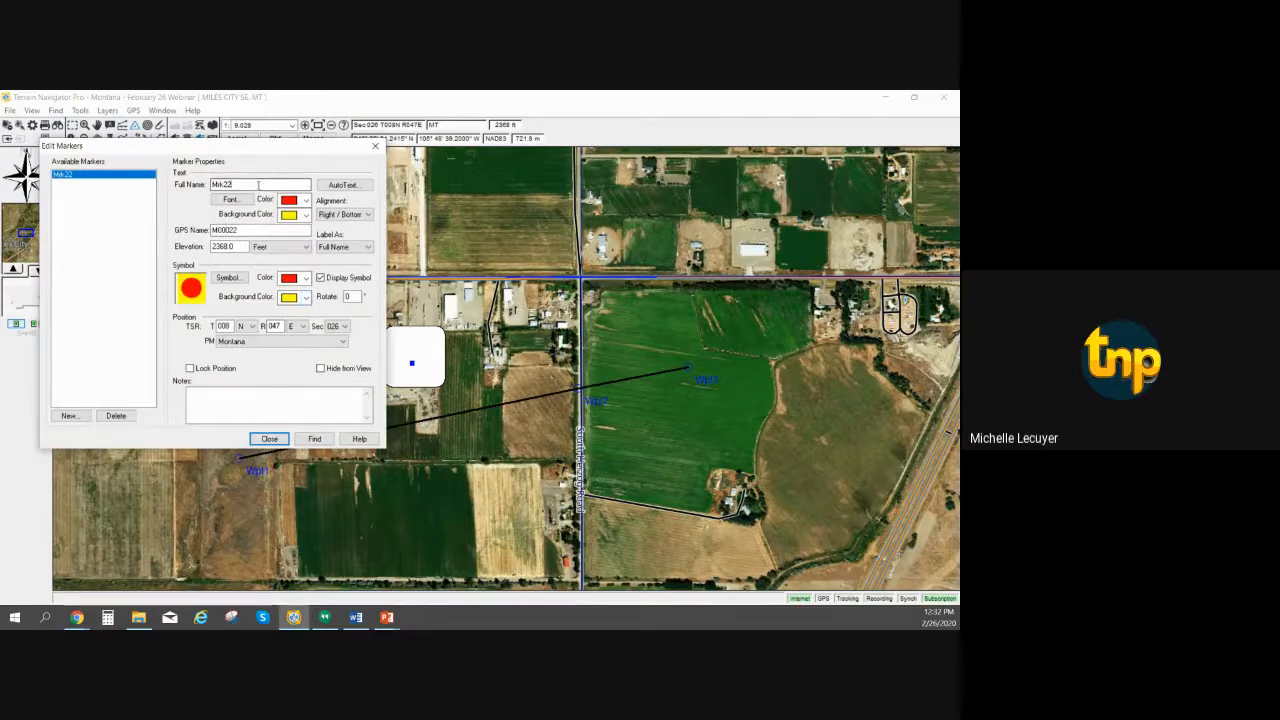
pyautogui.doubleClick(258, 185)
pyautogui.press('BackSpace')
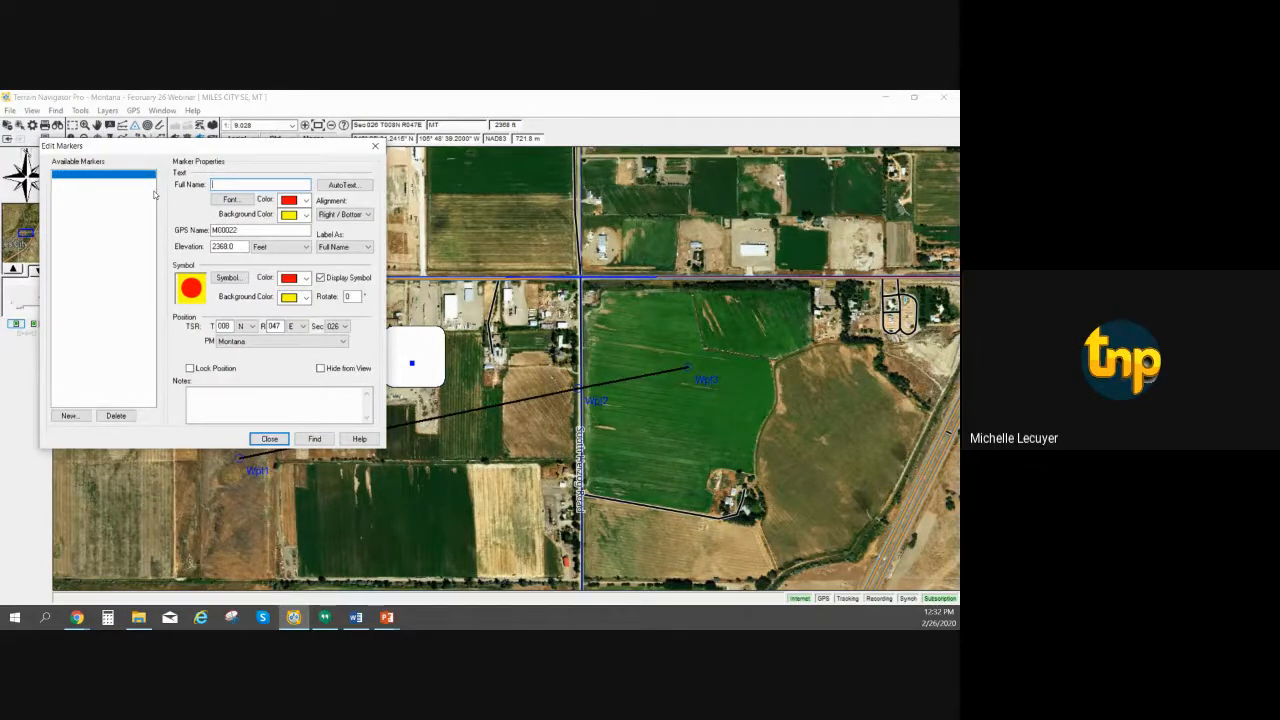
pyautogui.write('Jo')
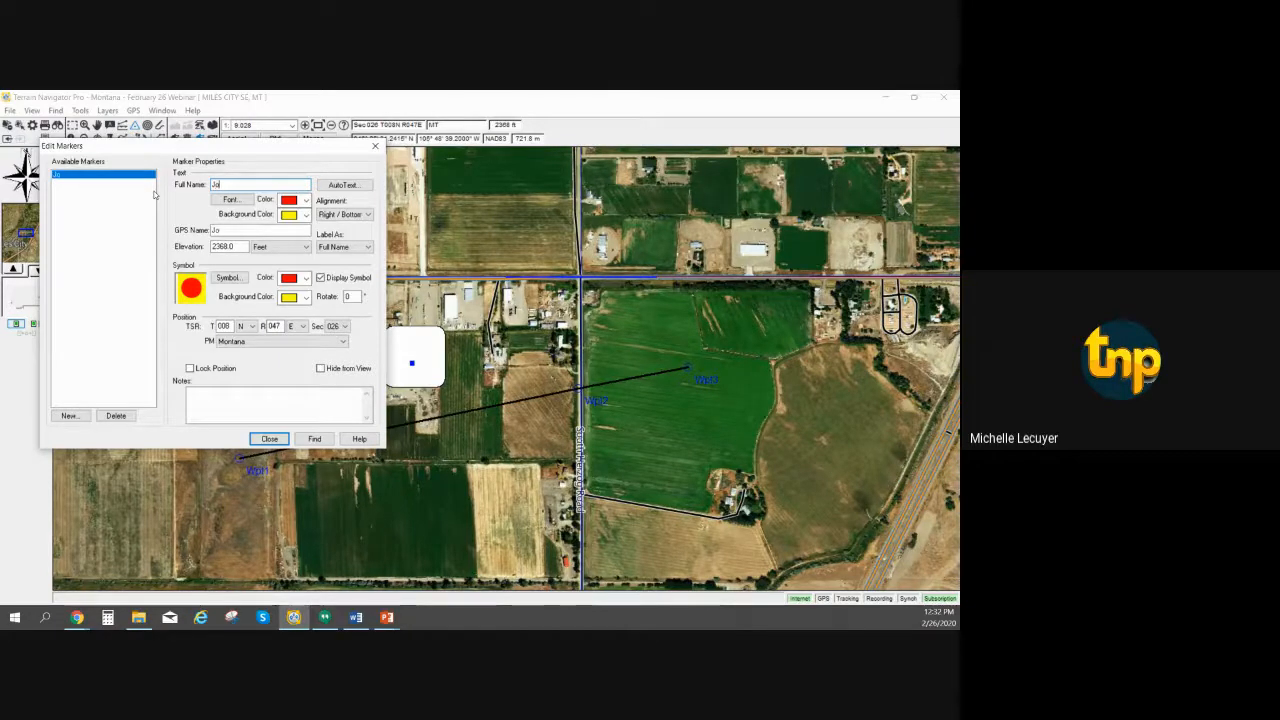
pyautogui.write("e's House")
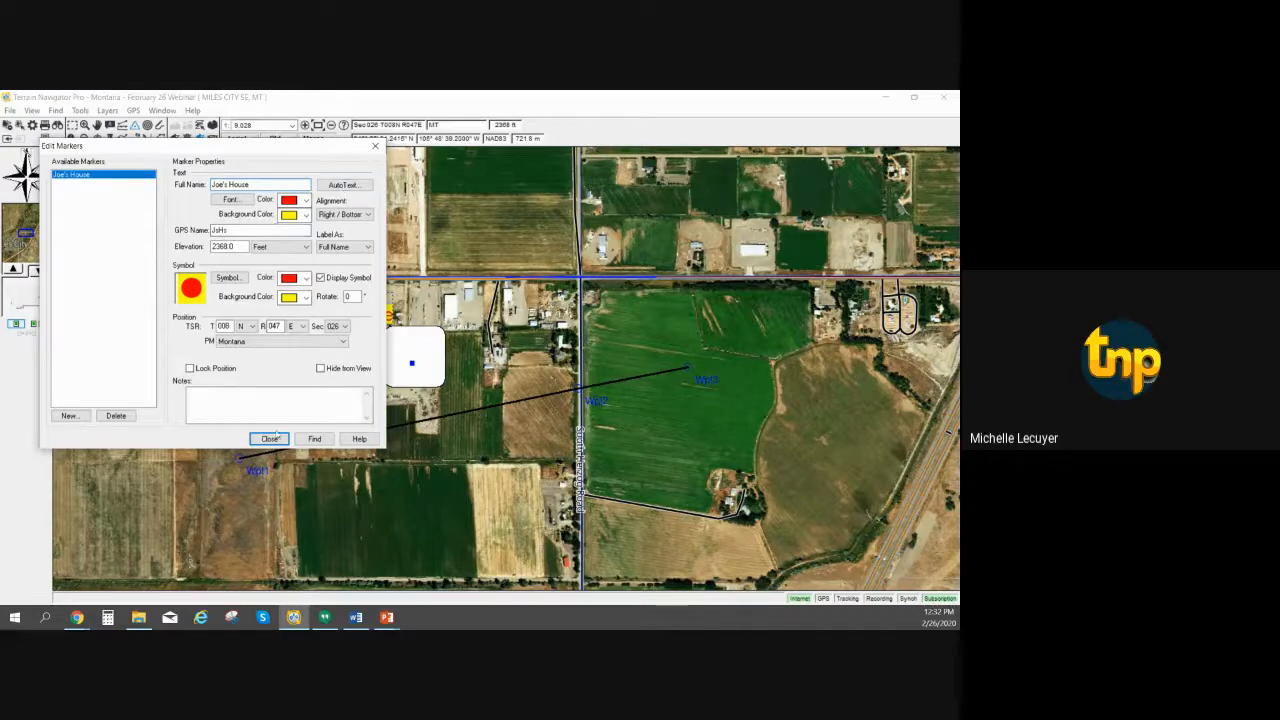
pyautogui.click(270, 440)
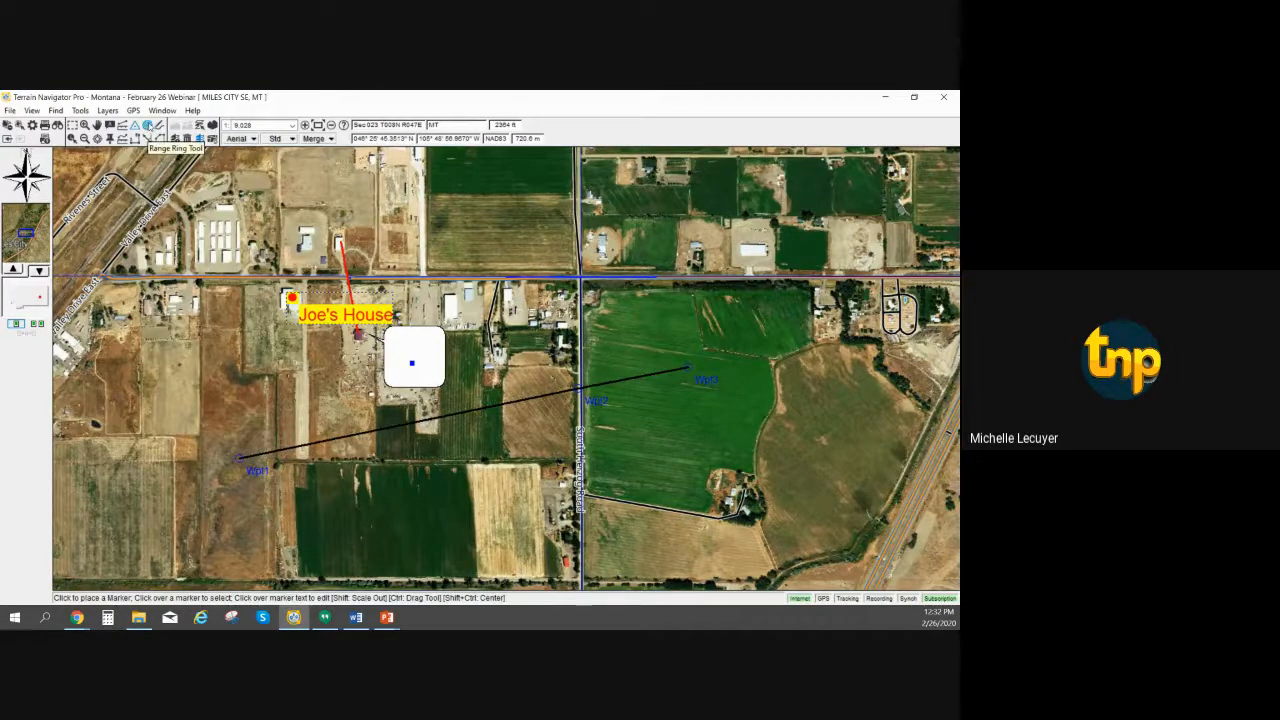
# Place a set of concentric range rings centred just north of the Miles City label
pyautogui.click(148, 125)
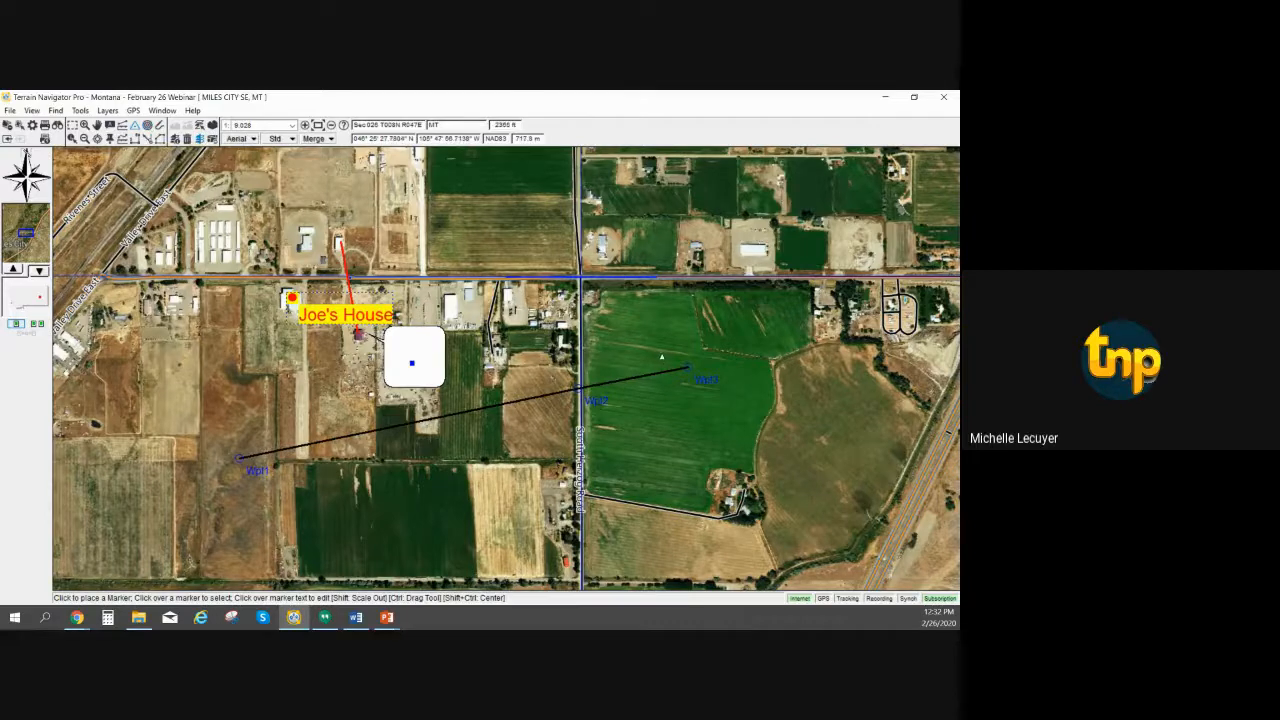
pyautogui.scroll(-2, 420, 355)
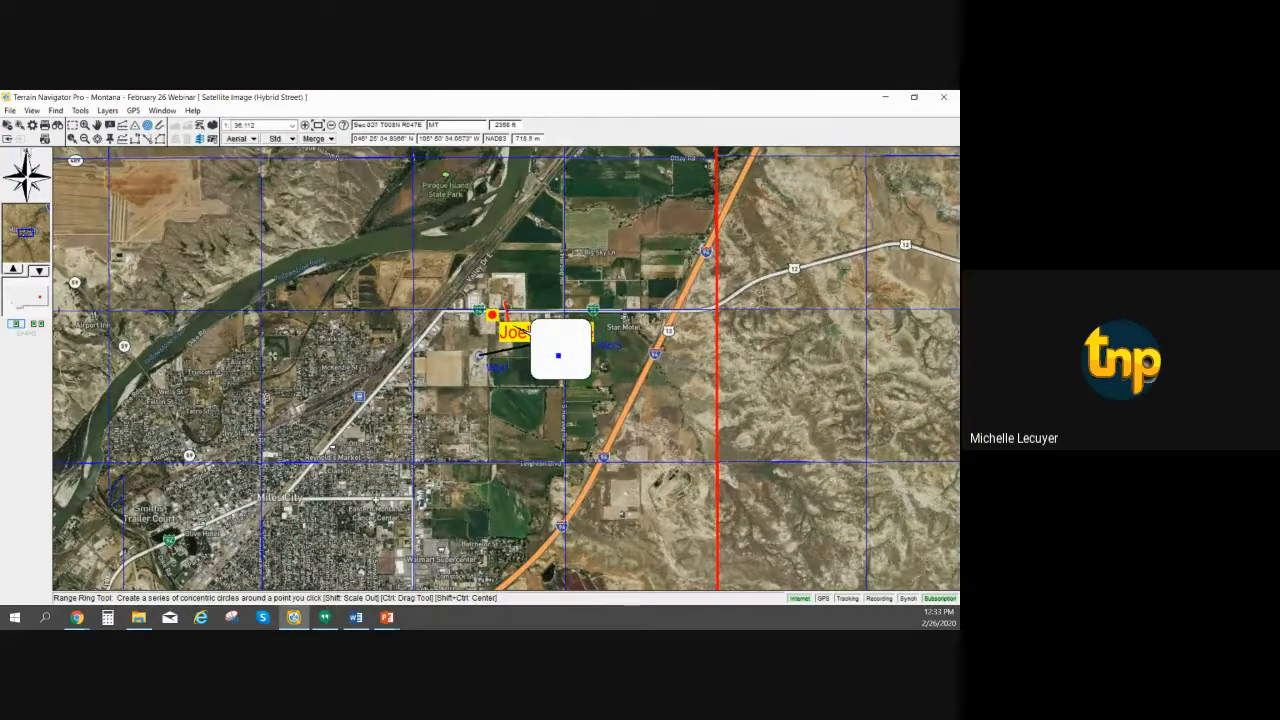
pyautogui.click(267, 396)
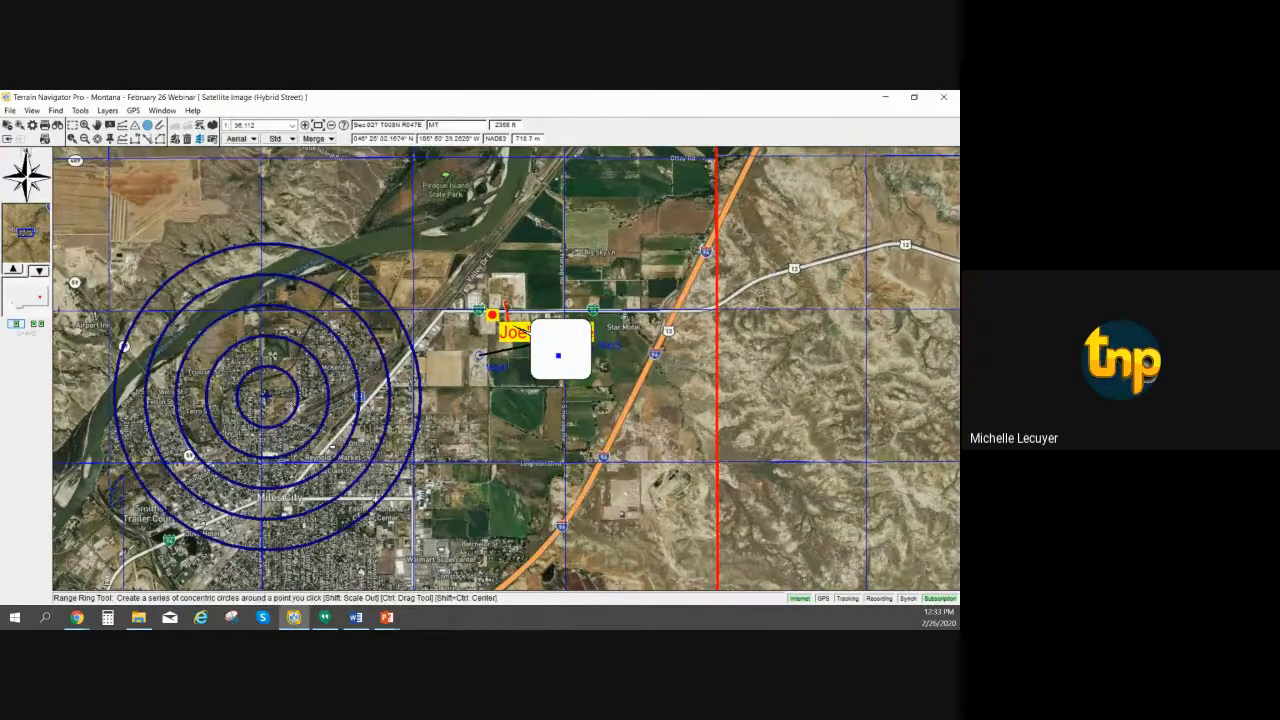
# Examine the information for the range rings, including ring interval, ring area and elevation
pyautogui.rightClick(330, 257)
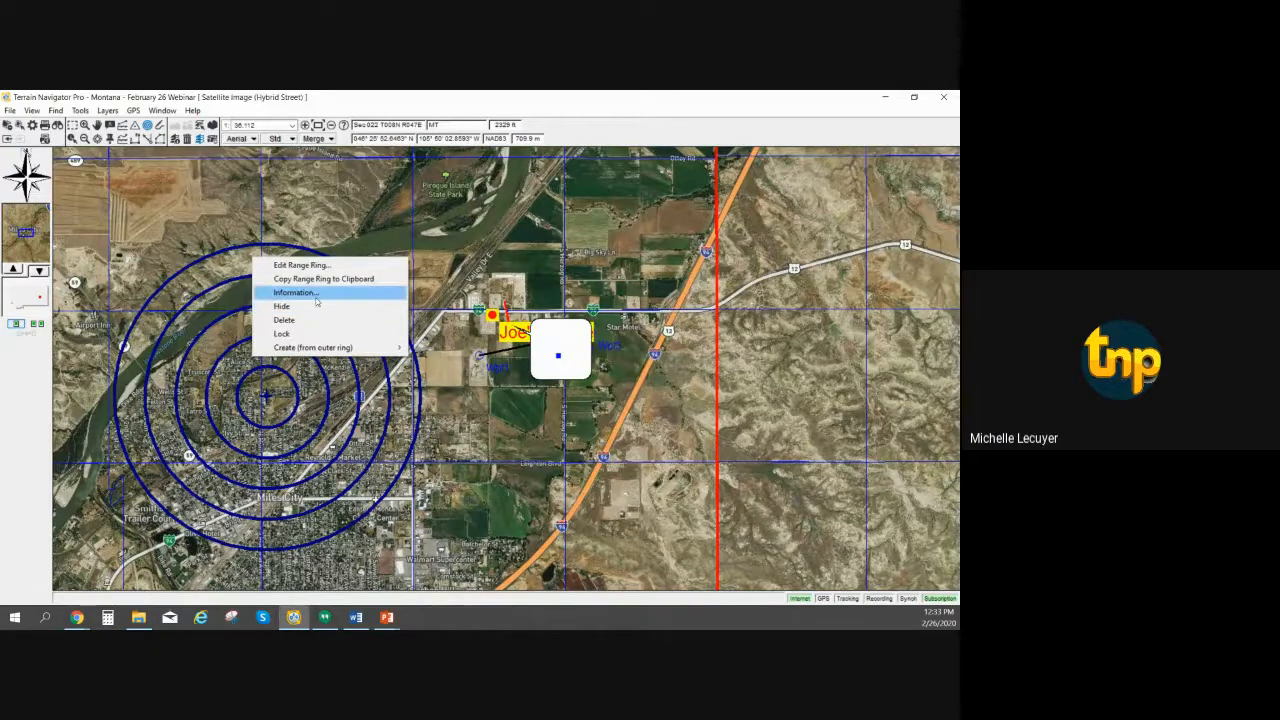
pyautogui.click(316, 293)
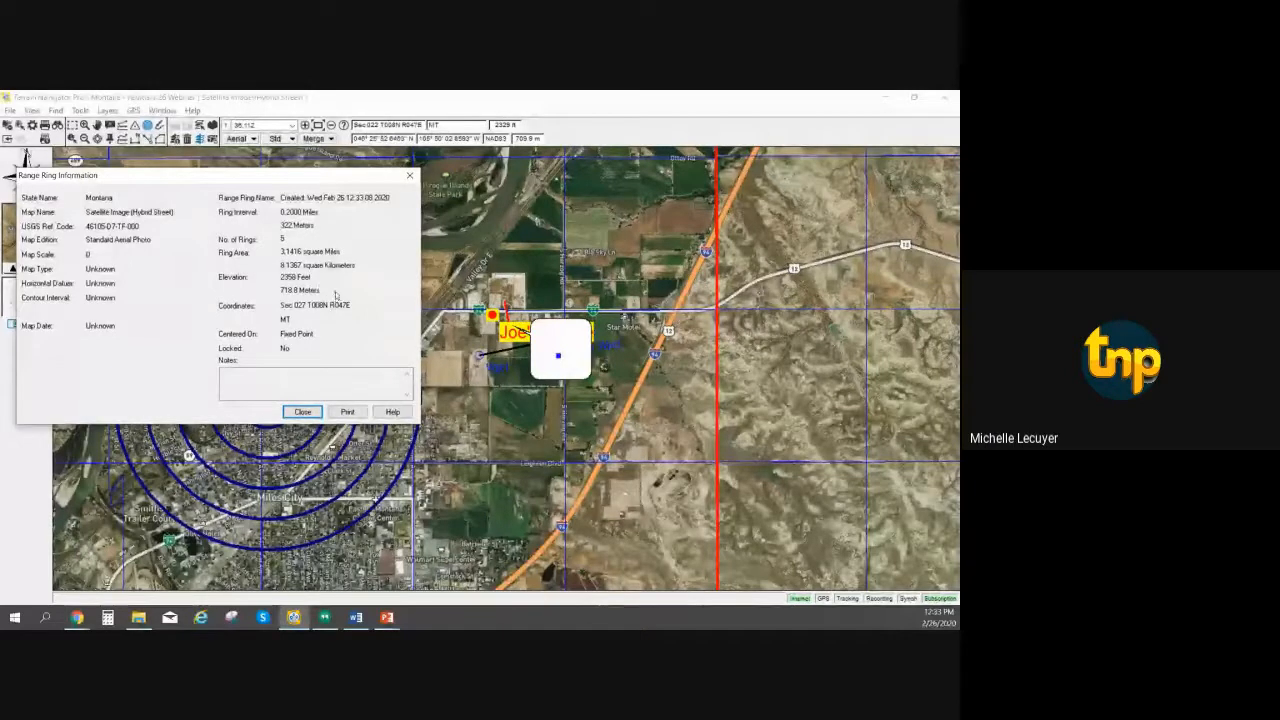
pyautogui.click(315, 411)
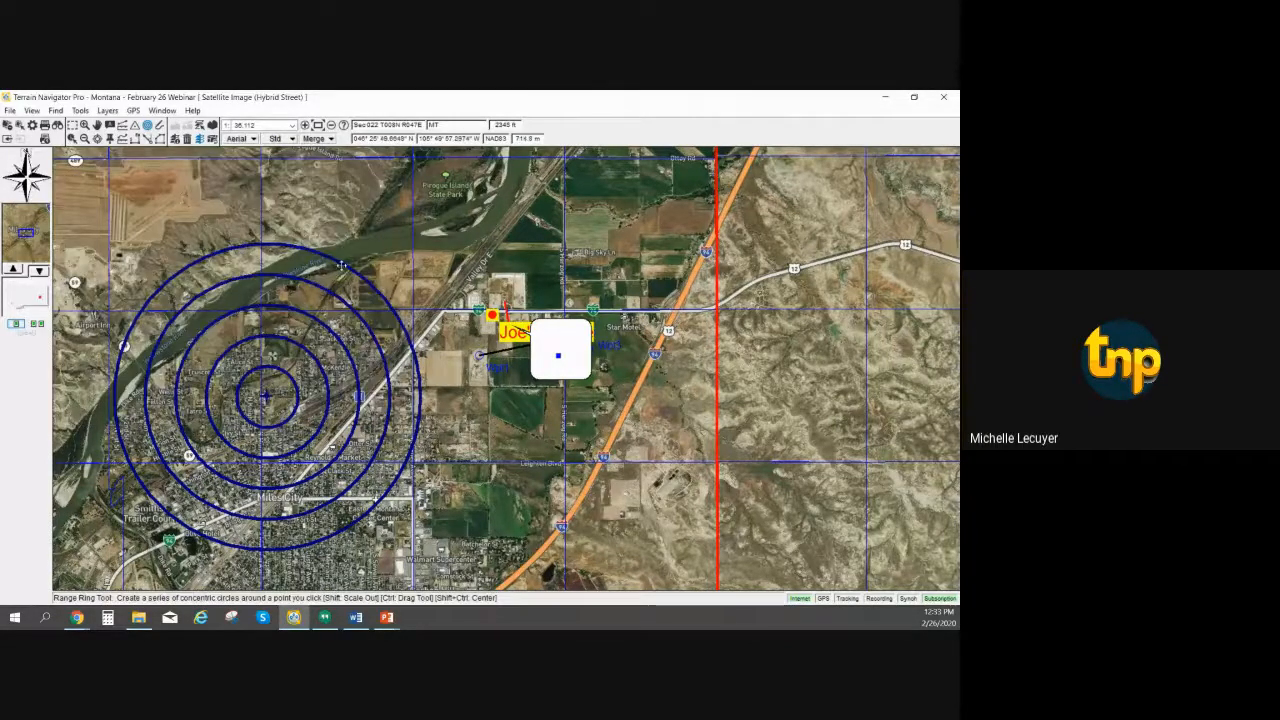
# Edit the range rings over Miles City and set the number of rings to 3
pyautogui.rightClick(343, 268)
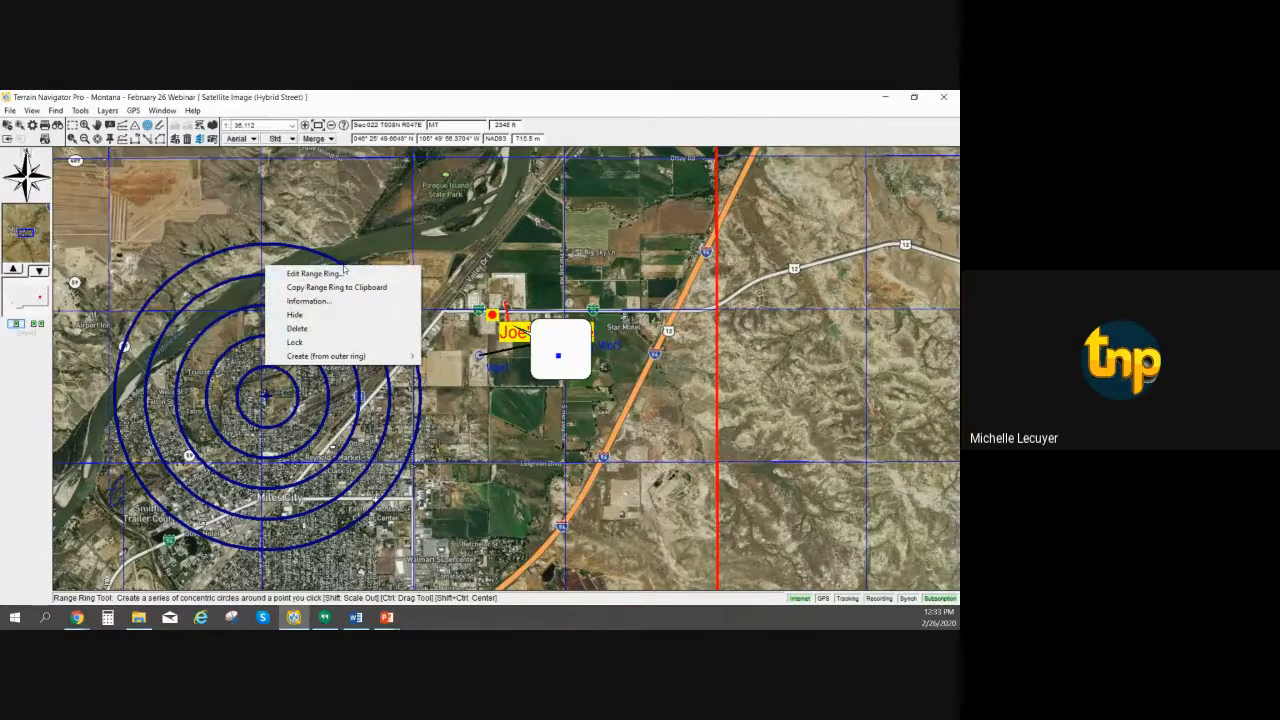
pyautogui.click(343, 273)
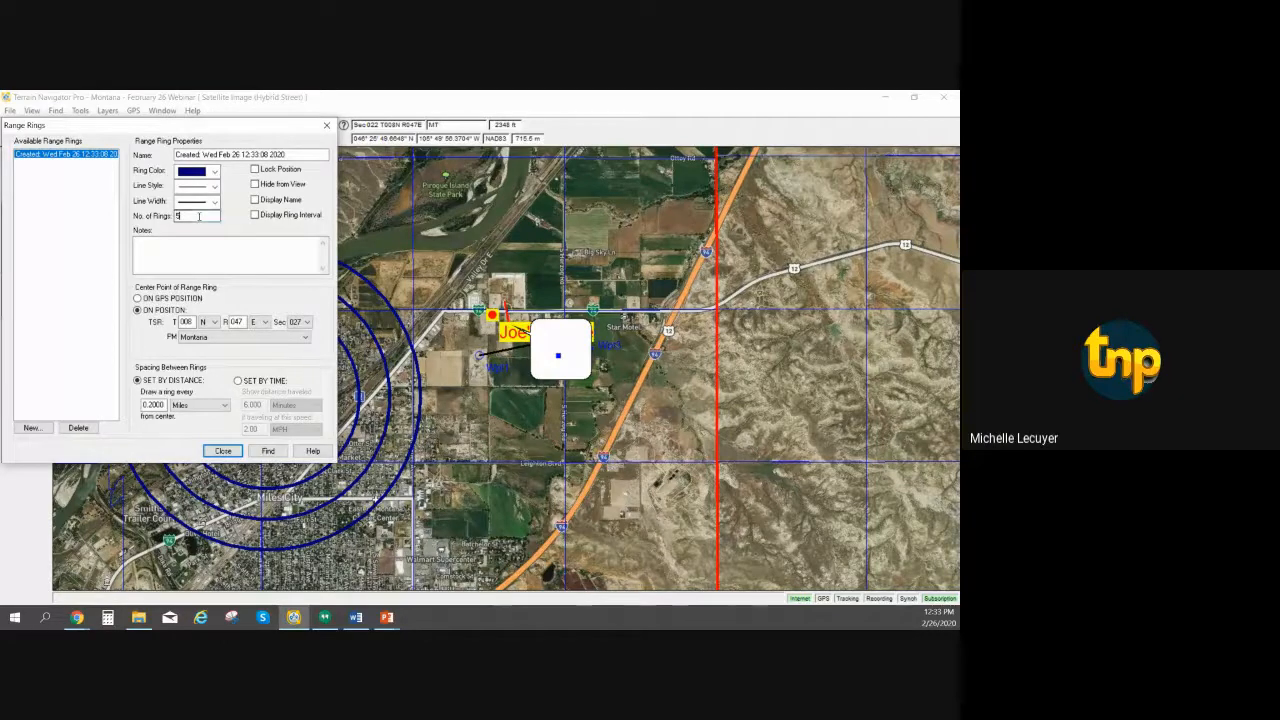
pyautogui.doubleClick(199, 216)
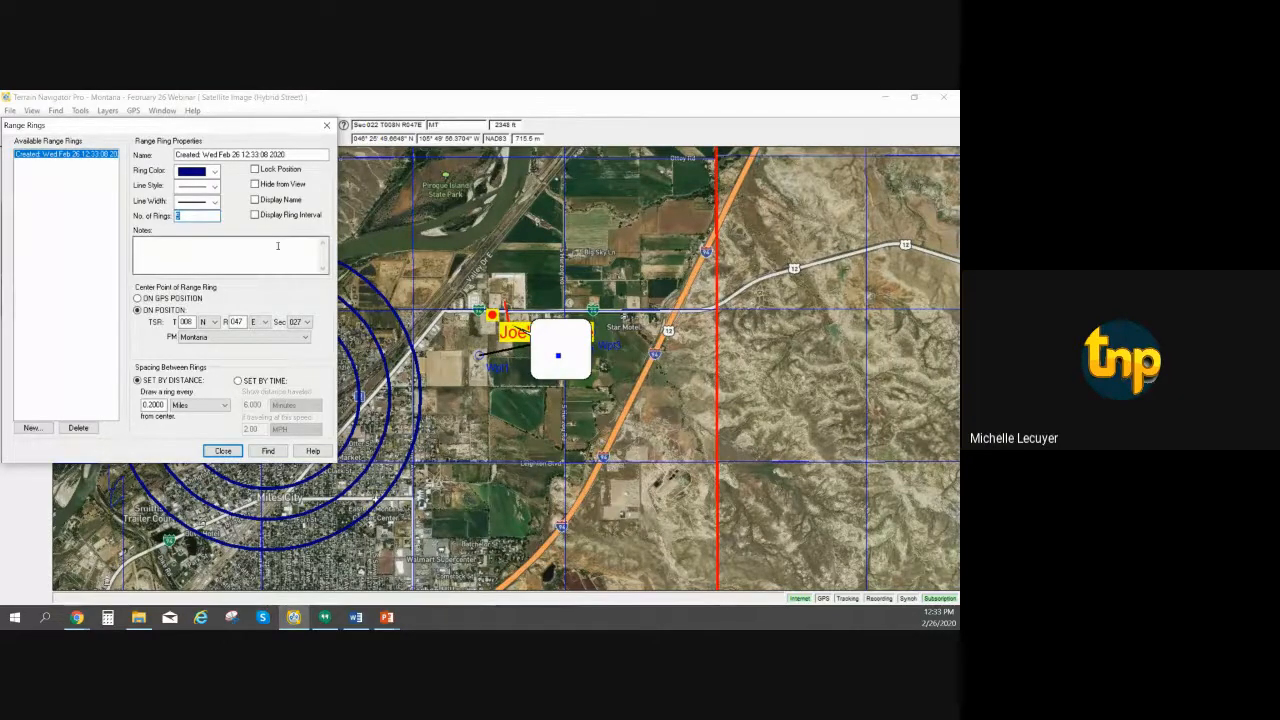
pyautogui.write('3')
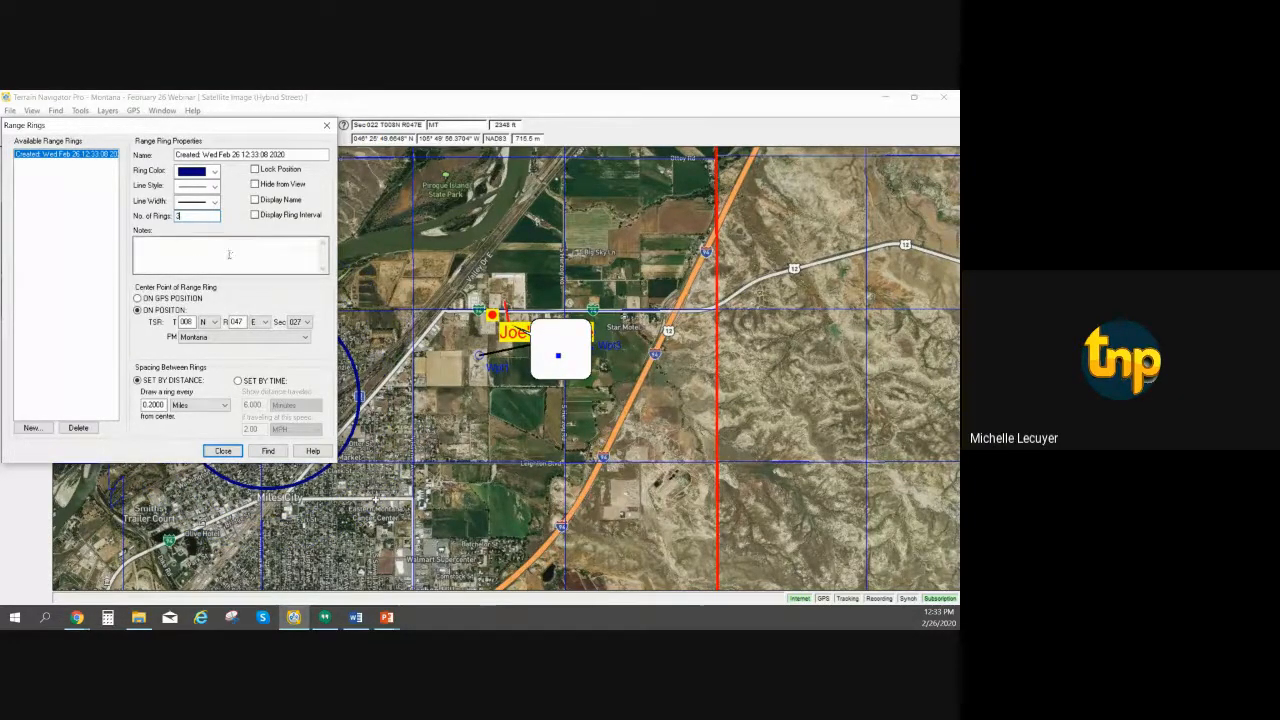
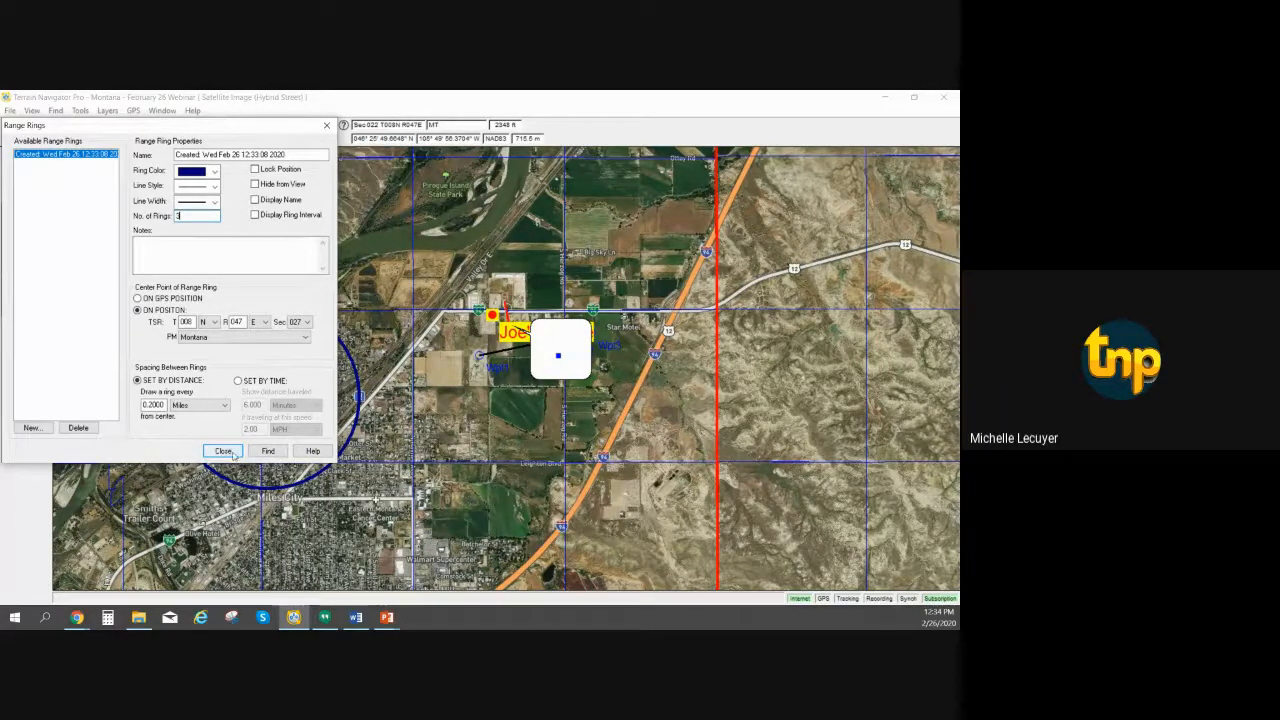
pyautogui.click(223, 451)
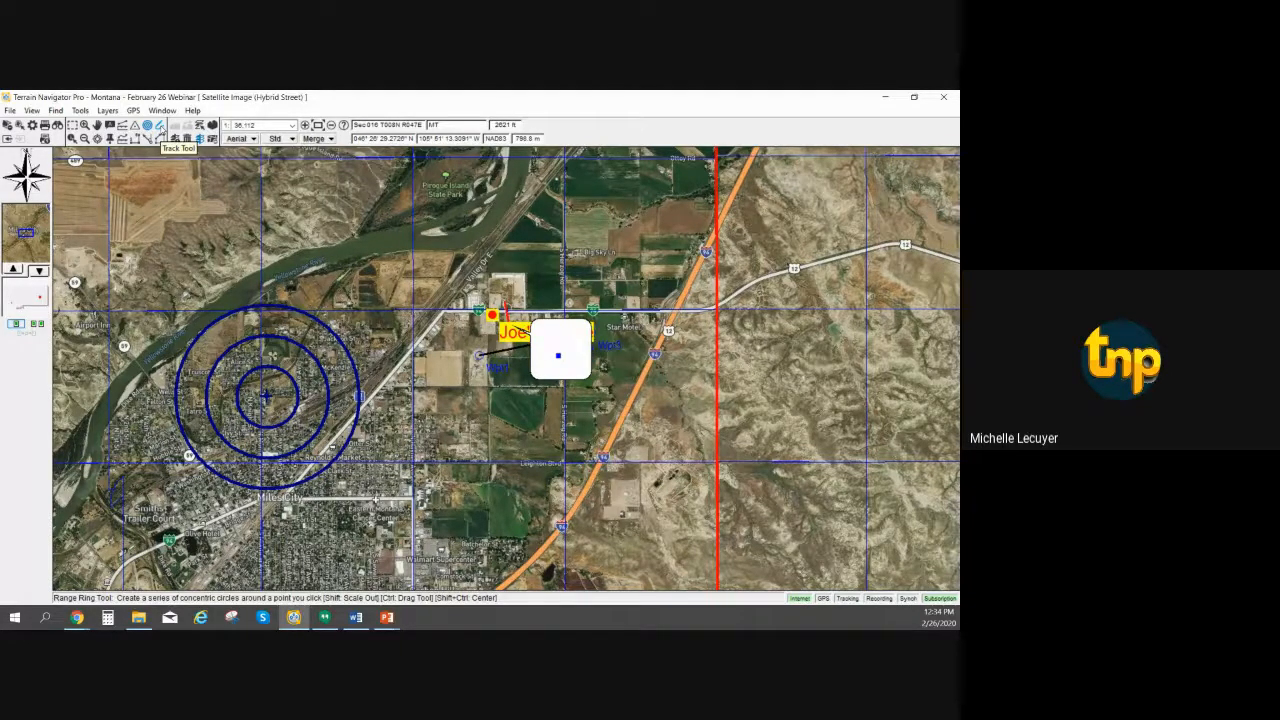
# Draw a freehand track of about 3,490 ft from the river's south bank southeast to the diagonal road, and finish it
pyautogui.click(159, 125)
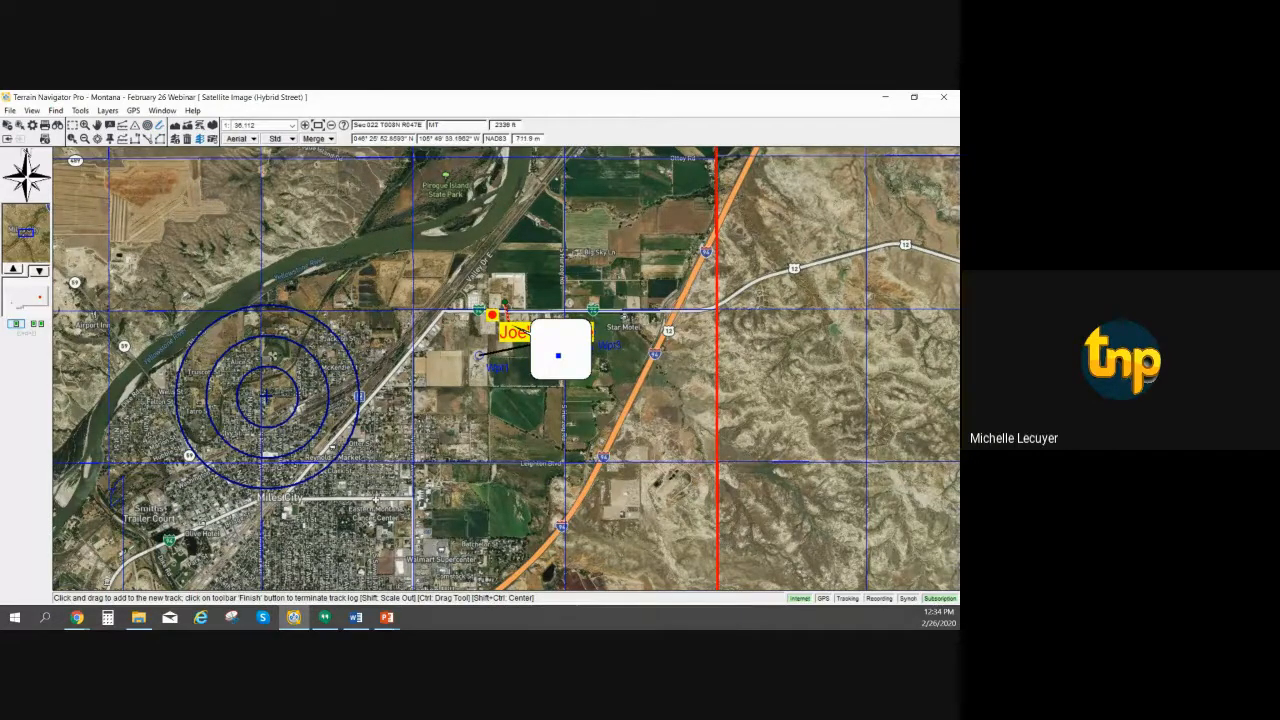
pyautogui.moveTo(404, 249); pyautogui.dragTo(424, 330)
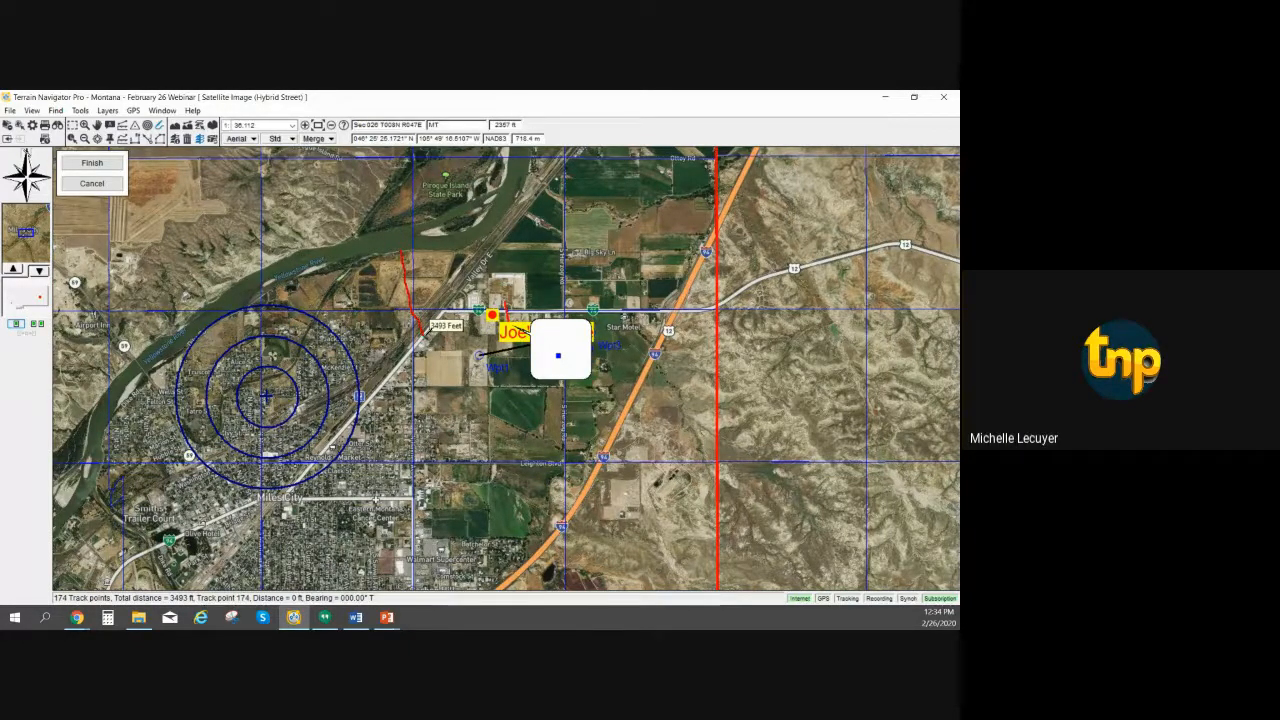
pyautogui.rightClick(423, 340)
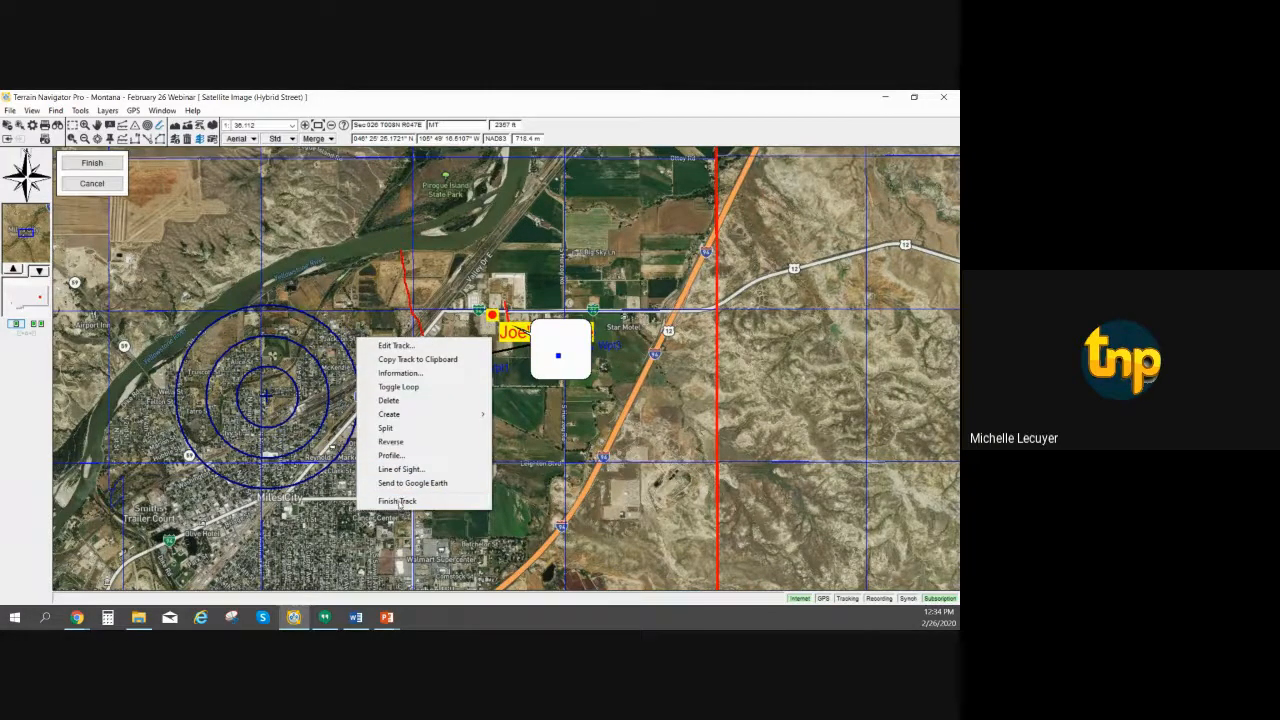
pyautogui.click(399, 501)
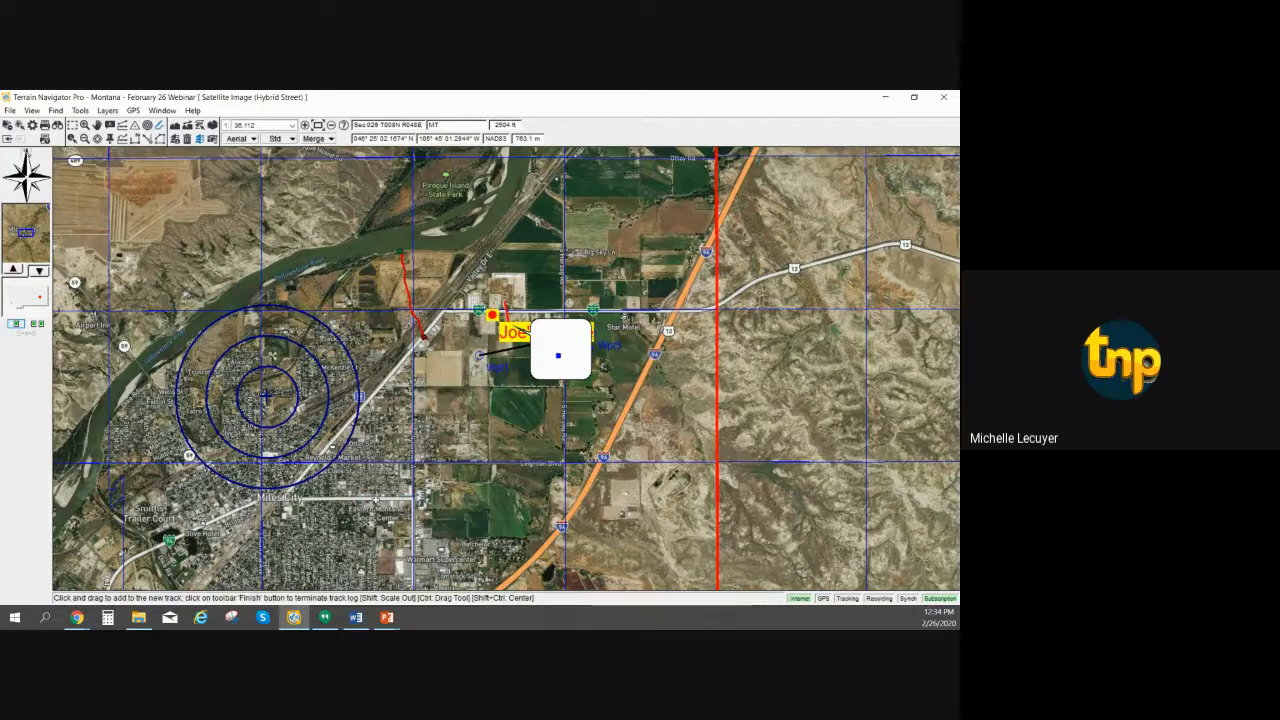
# Examine the new freehand track's editable properties, including line style, loop, append, route and polygon options
pyautogui.hotkey('alt', 'Tab')
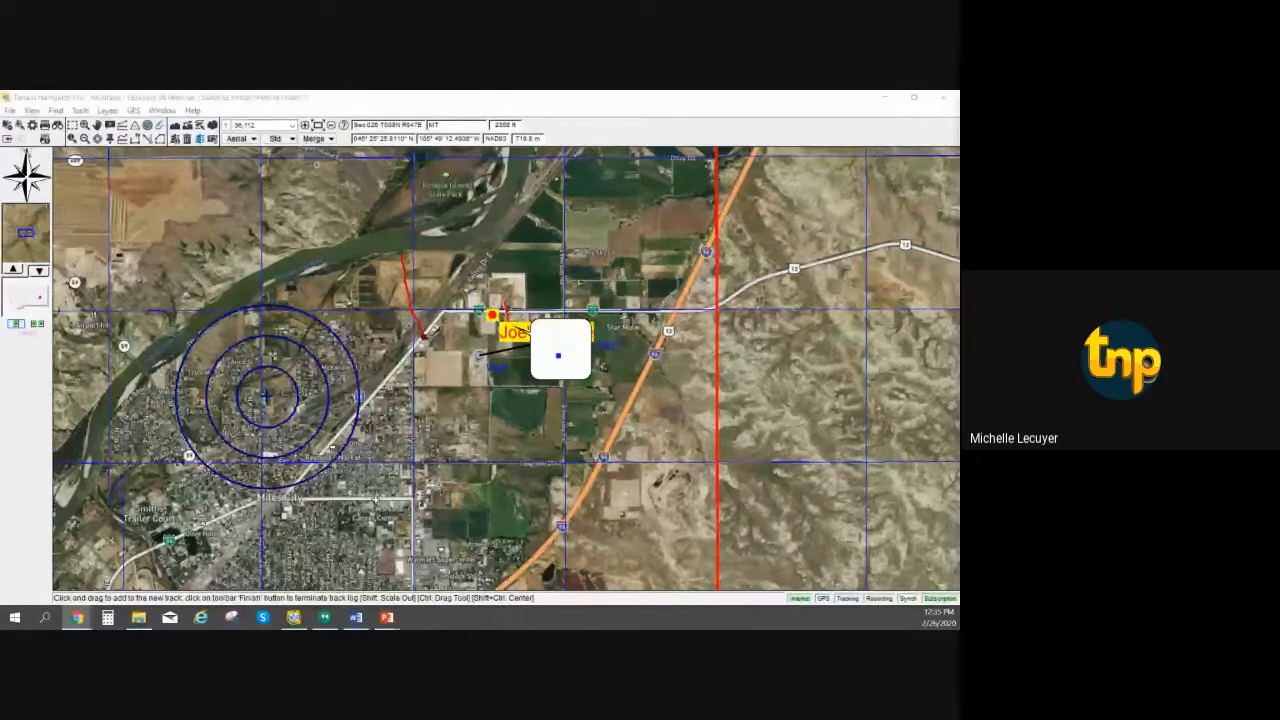
pyautogui.rightClick(425, 338)
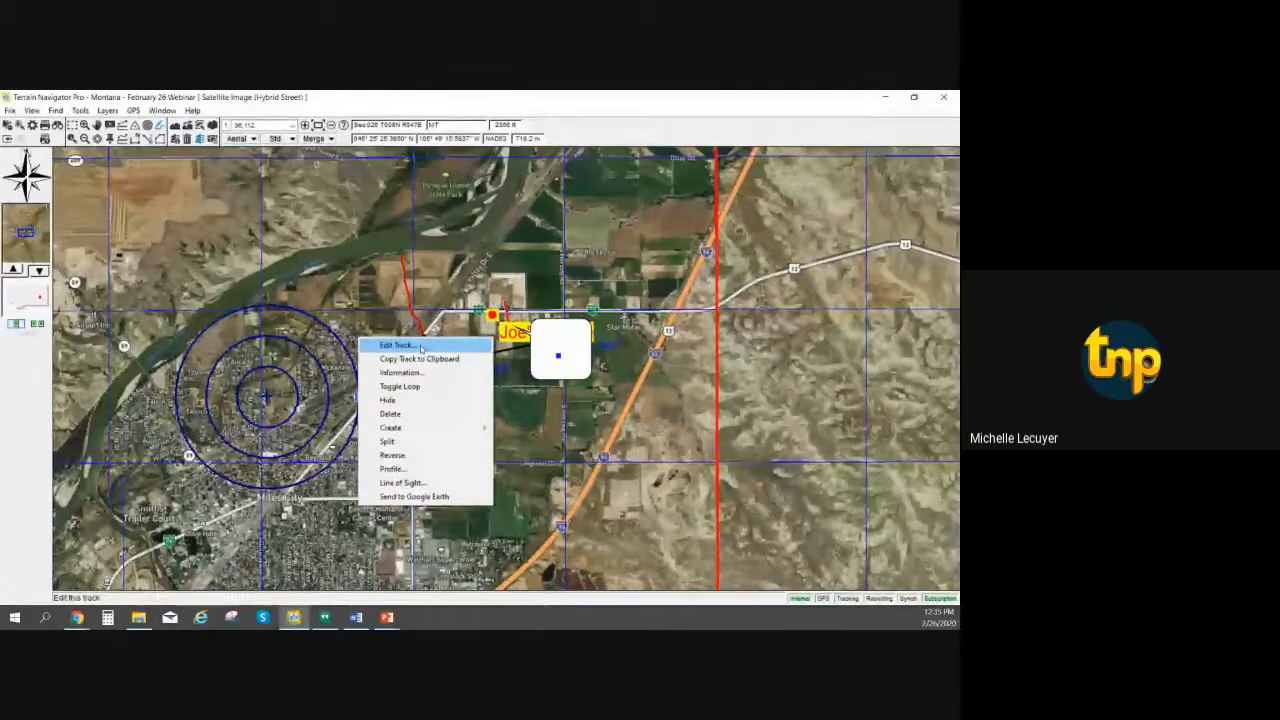
pyautogui.click(422, 347)
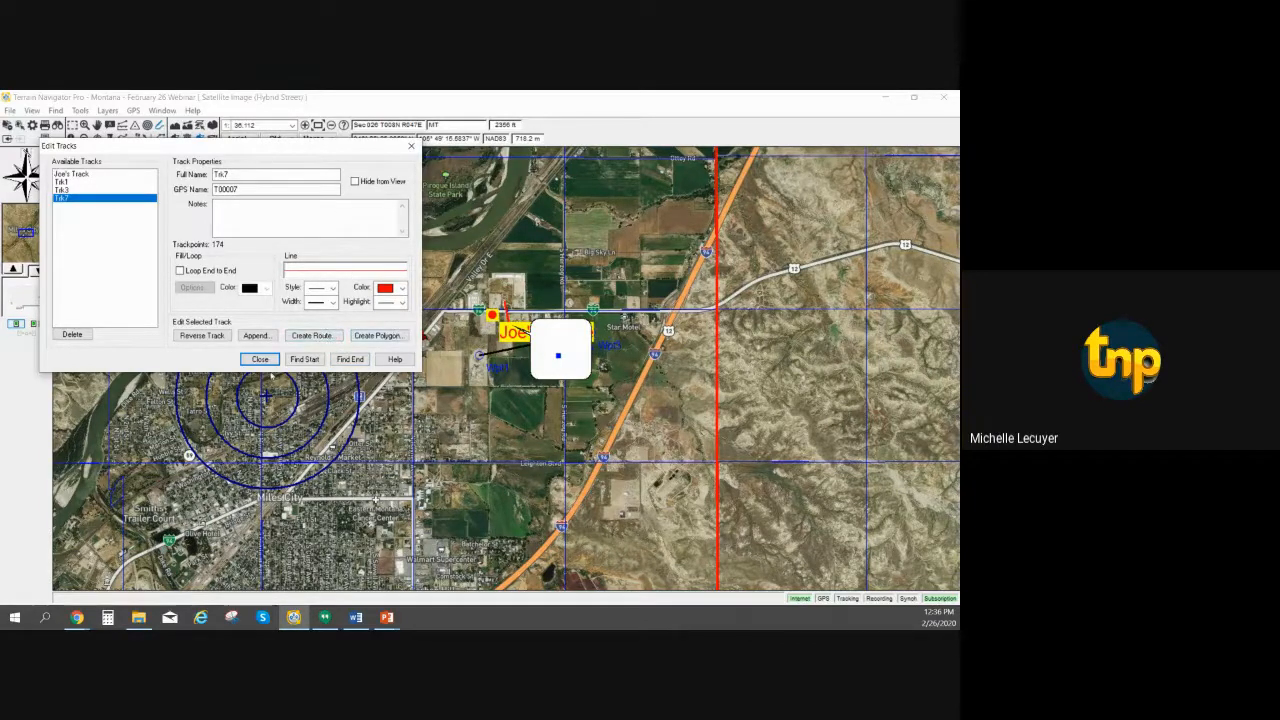
pyautogui.click(260, 359)
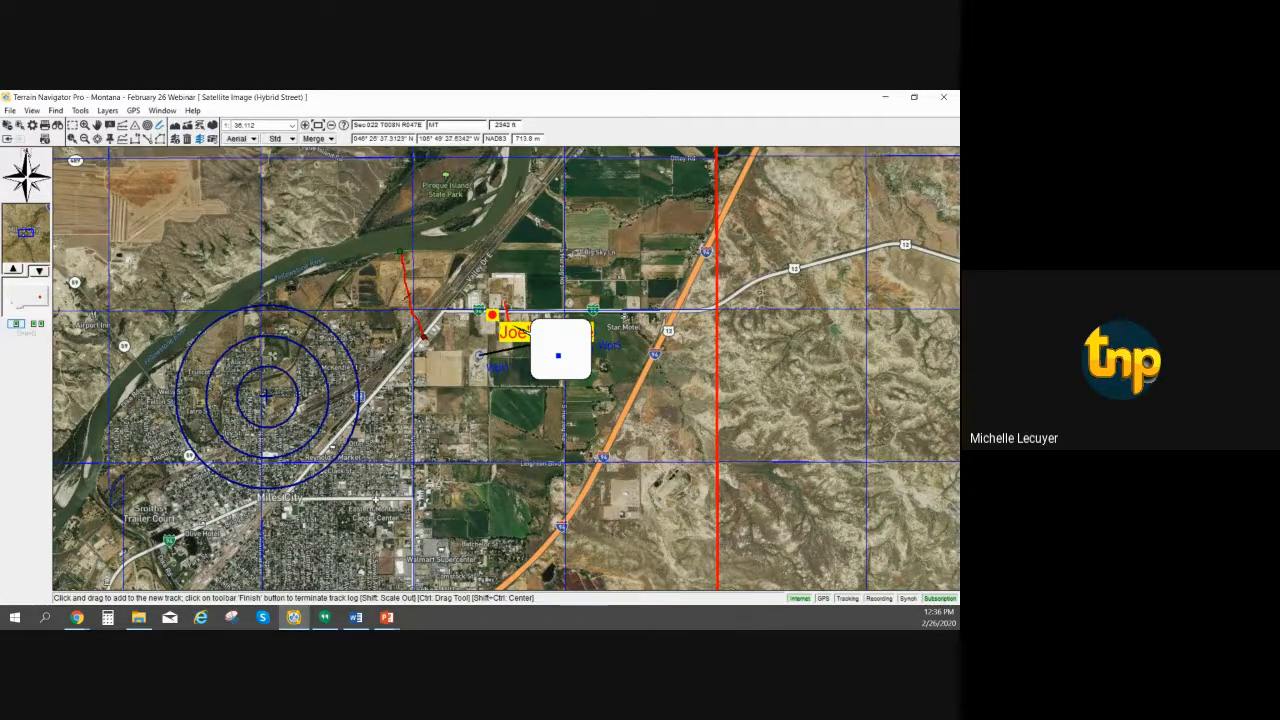
# Examine the elevation profile of the freehand track between the river and the diagonal road
pyautogui.rightClick(410, 305)
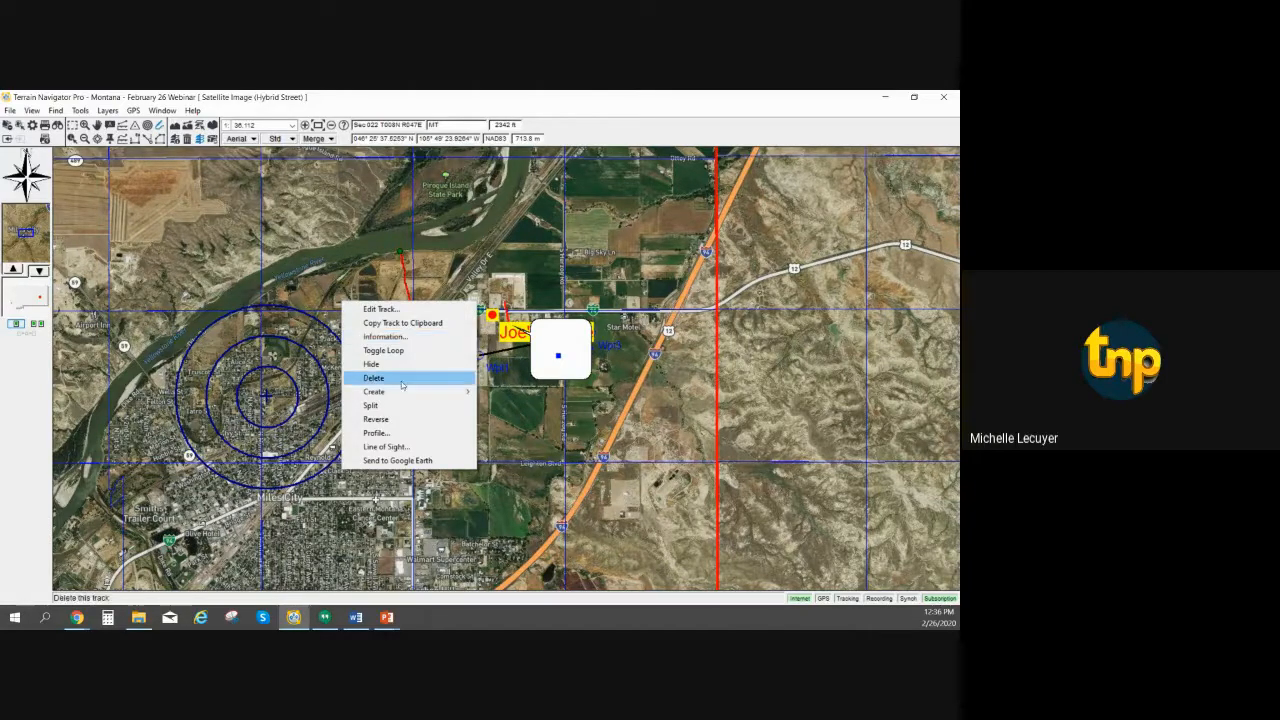
pyautogui.moveTo(403, 397)
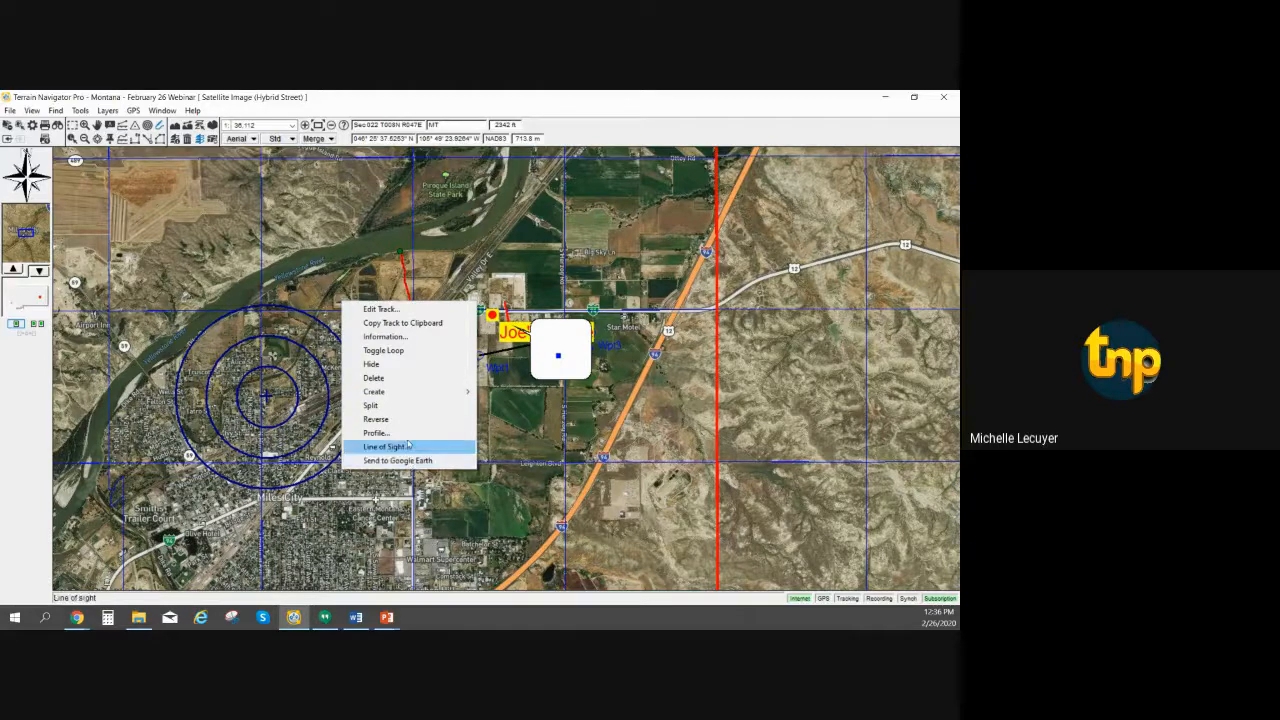
pyautogui.click(408, 434)
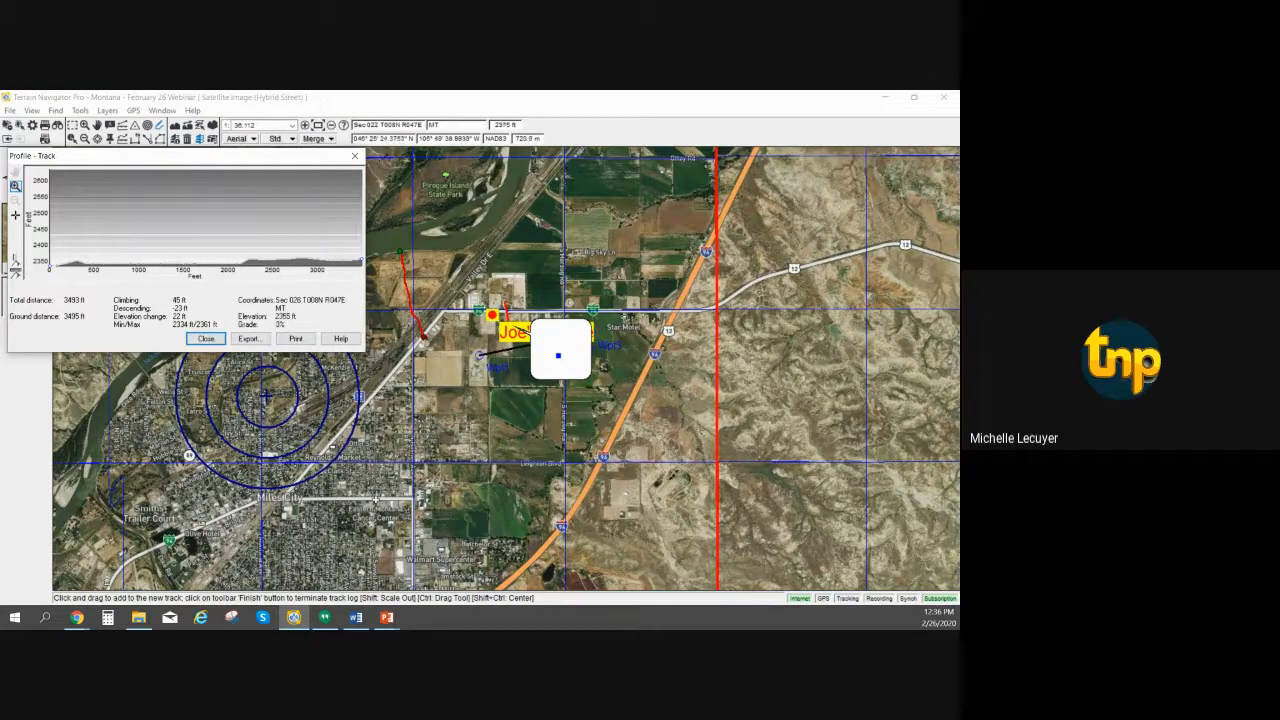
pyautogui.click(356, 158)
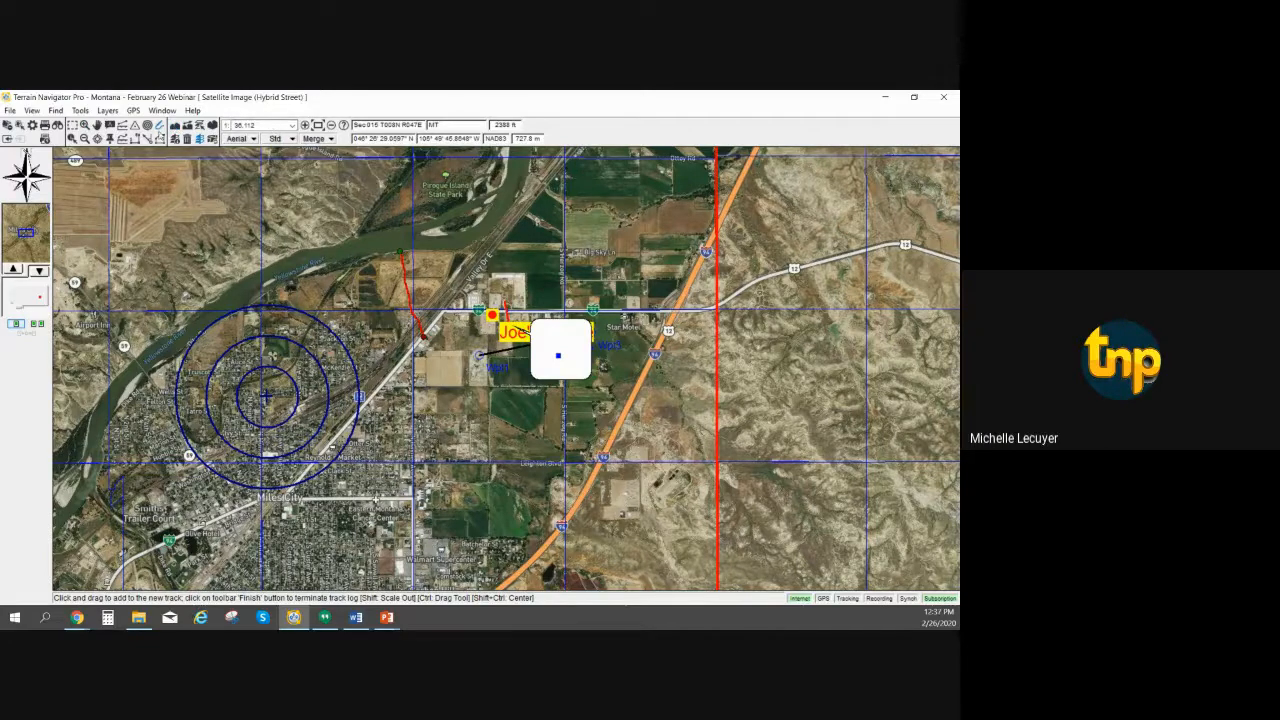
# Examine the location information for a spot east of Miles City, plus the information for the freehand track and the range rings
pyautogui.click(72, 138)
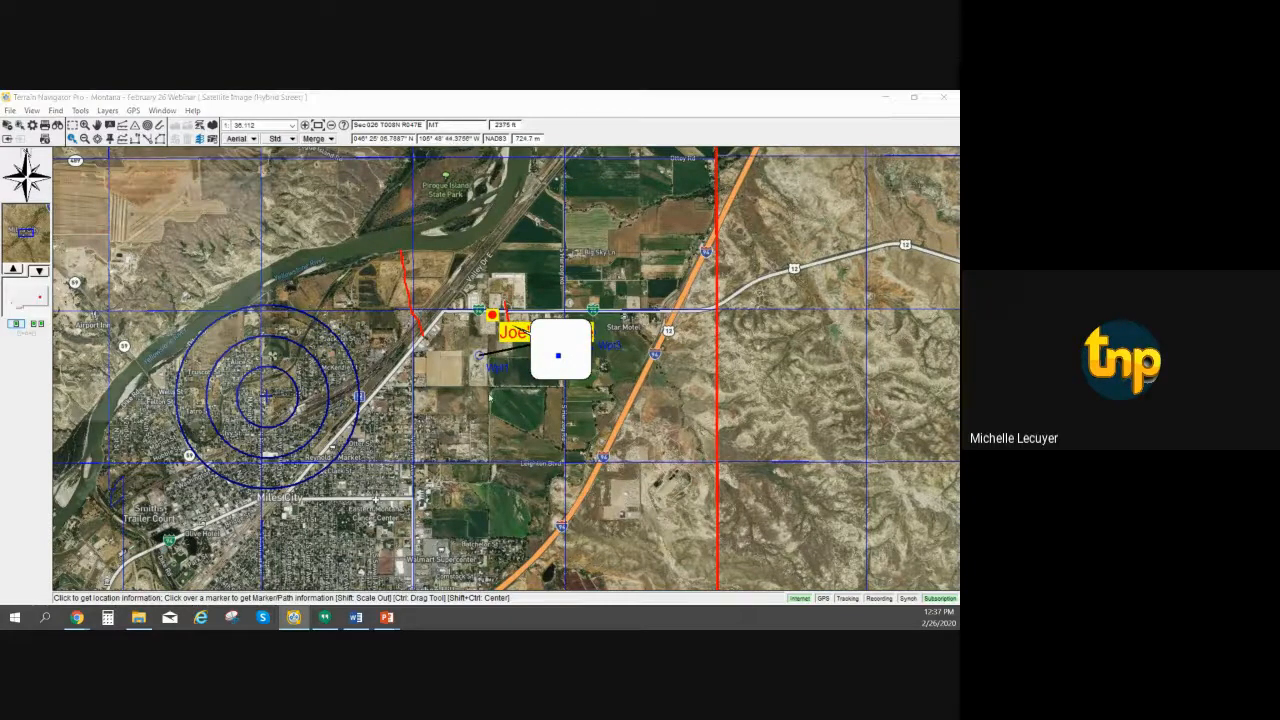
pyautogui.click(490, 396)
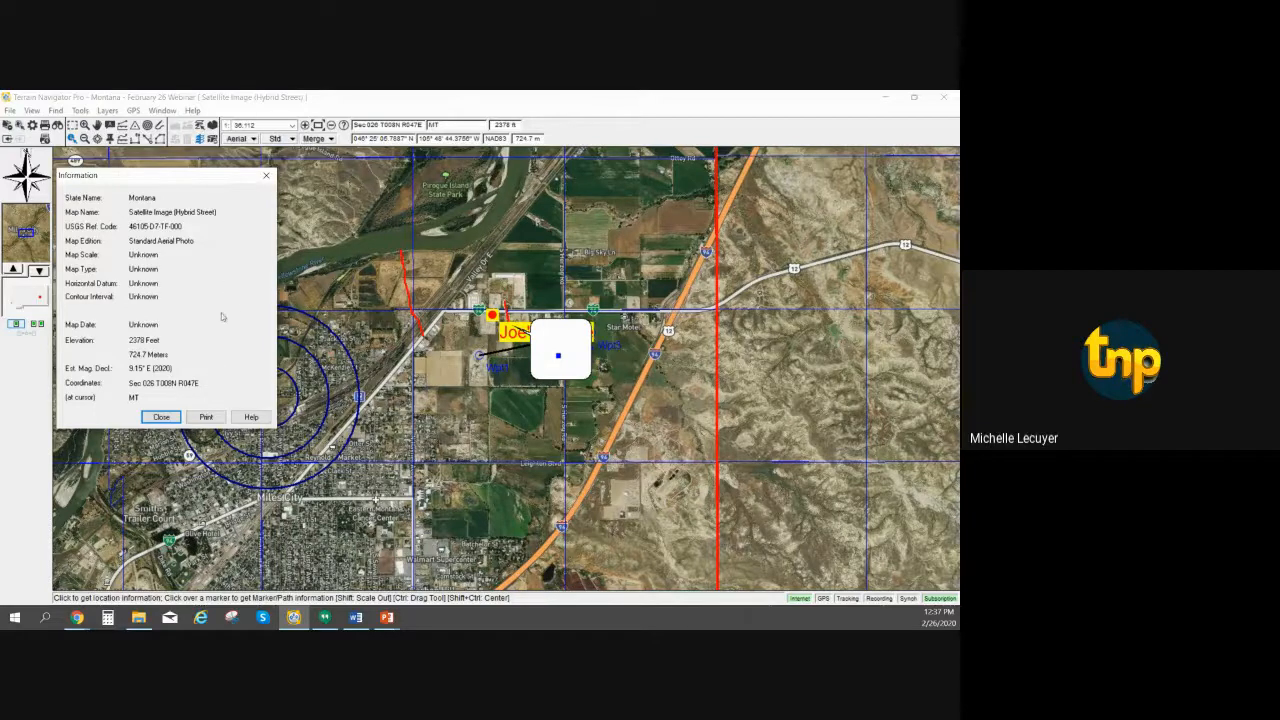
pyautogui.click(162, 417)
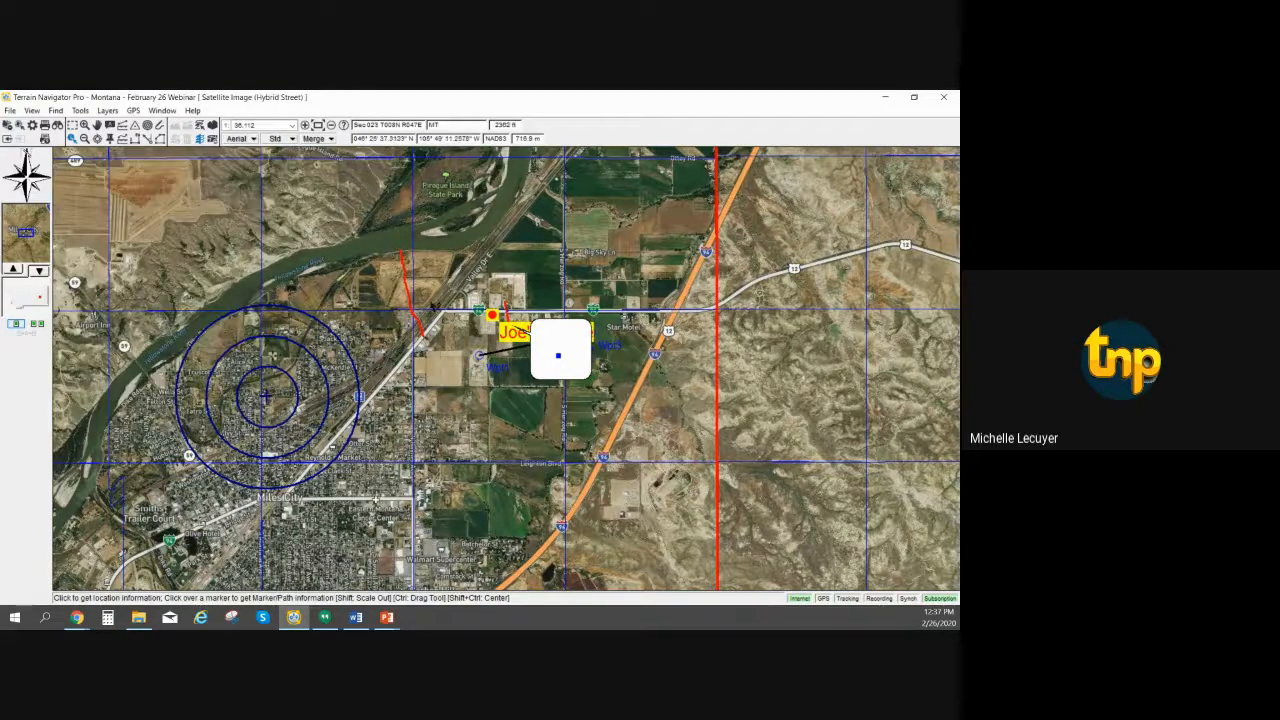
pyautogui.click(413, 290)
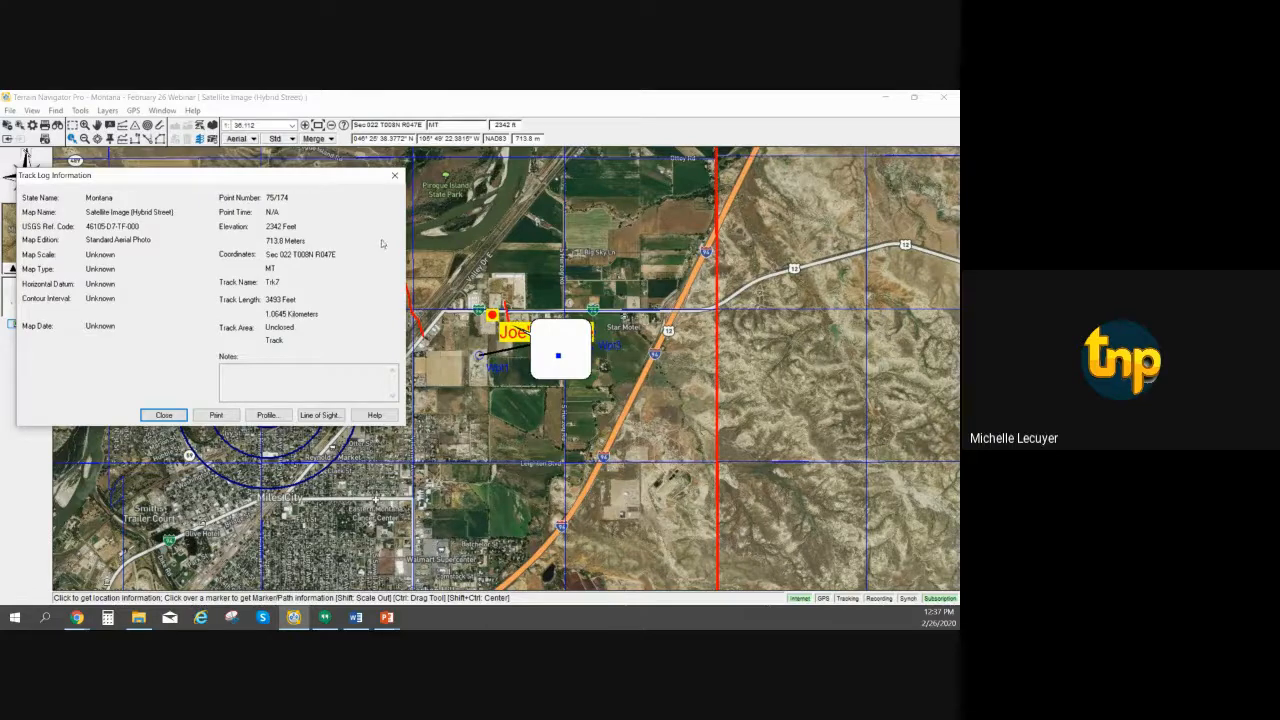
pyautogui.click(168, 417)
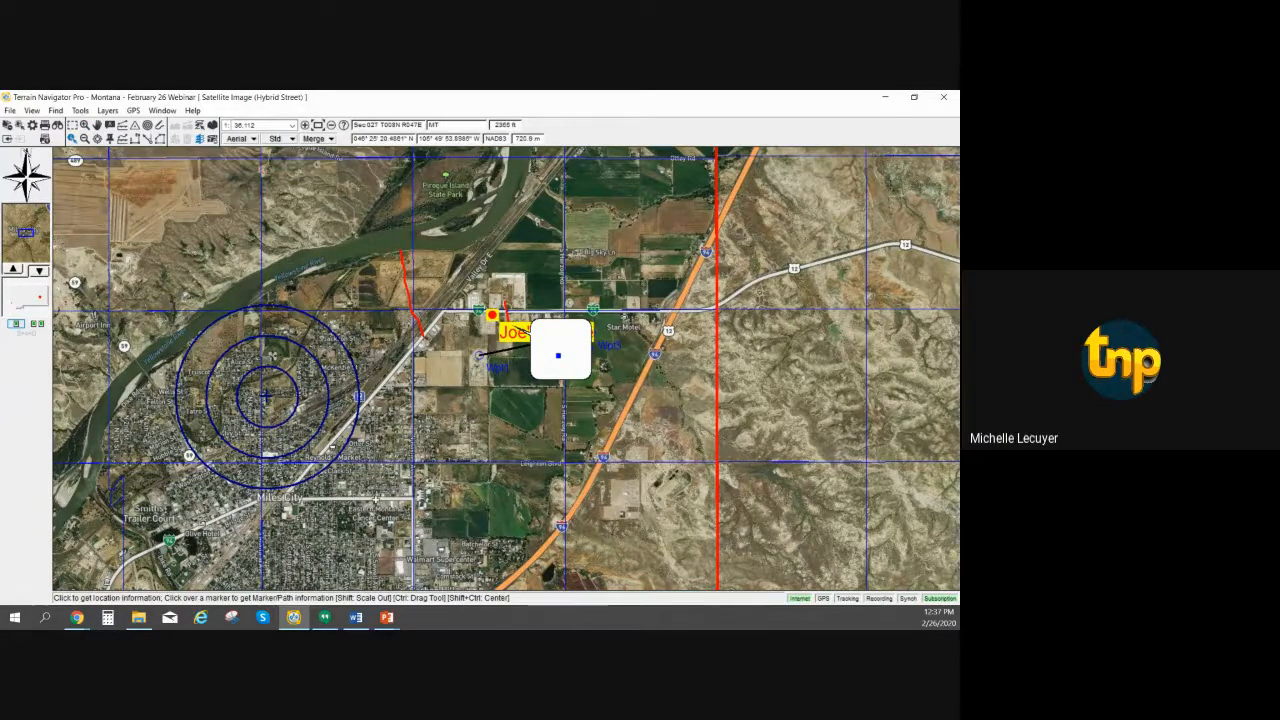
pyautogui.click(349, 355)
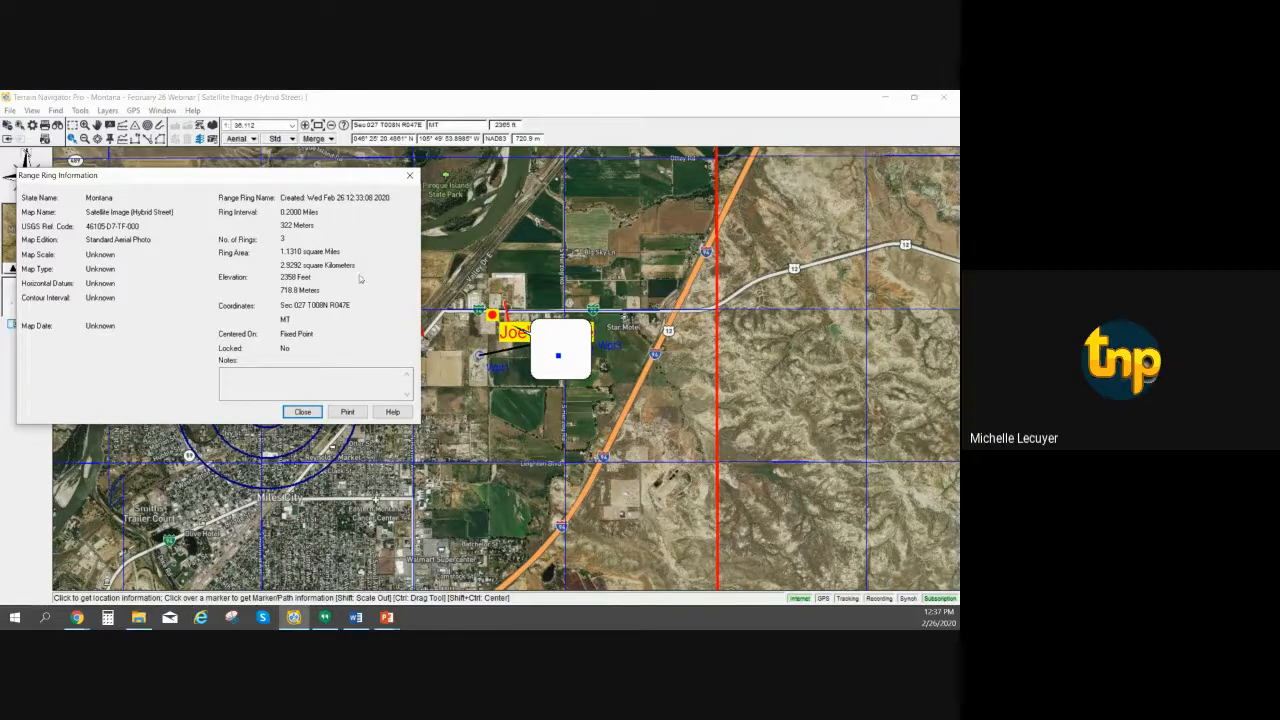
pyautogui.click(317, 417)
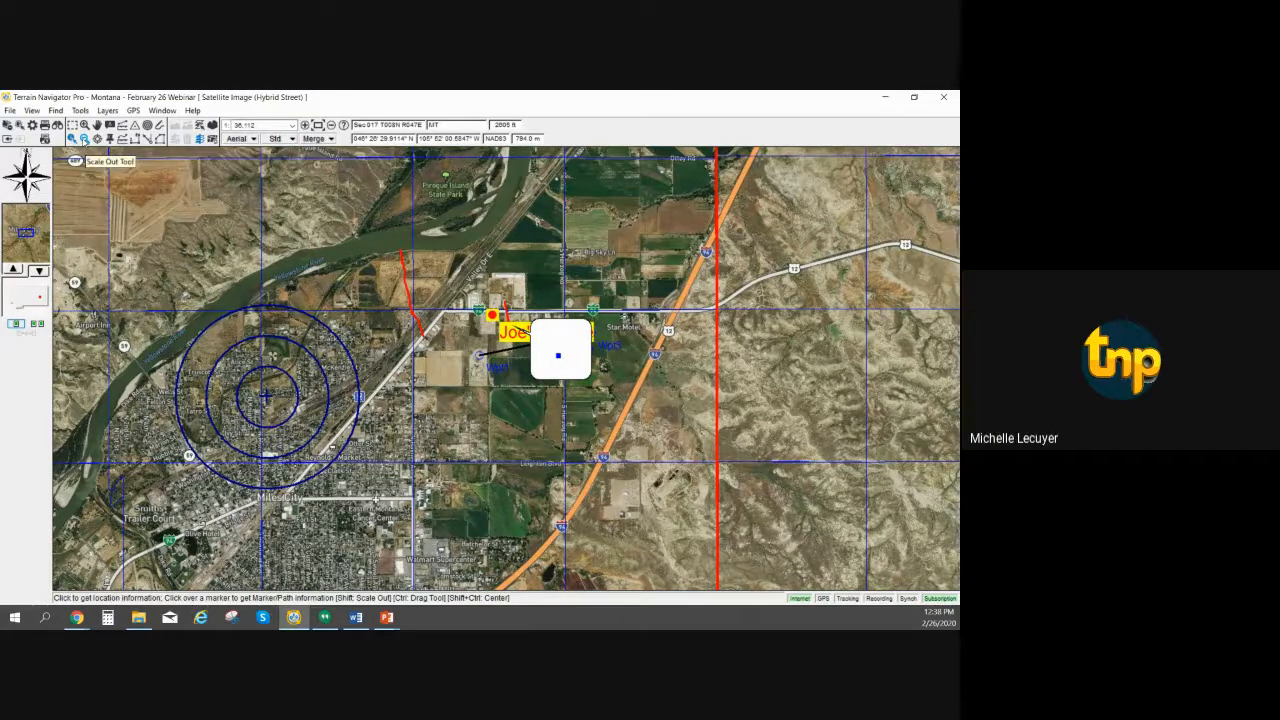
# Scale the map out to 1:144,448 and center it on an area south of Miles City
pyautogui.click(84, 139)
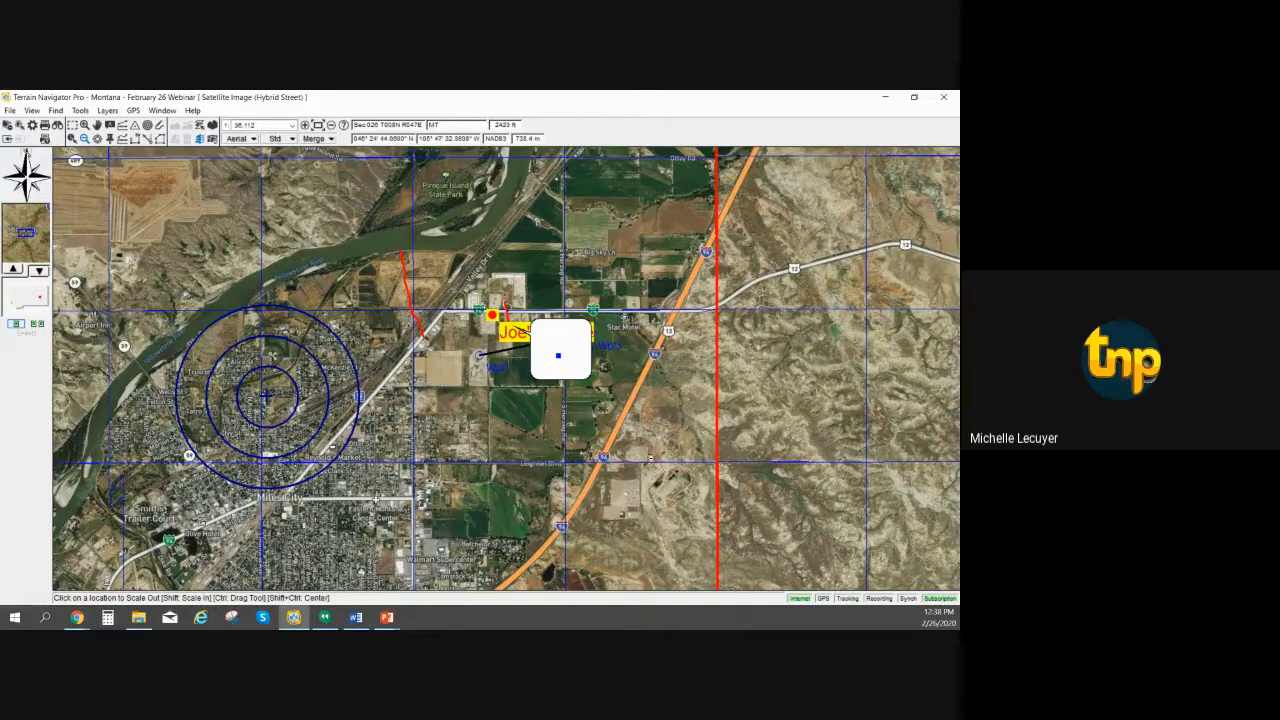
pyautogui.click(683, 428)
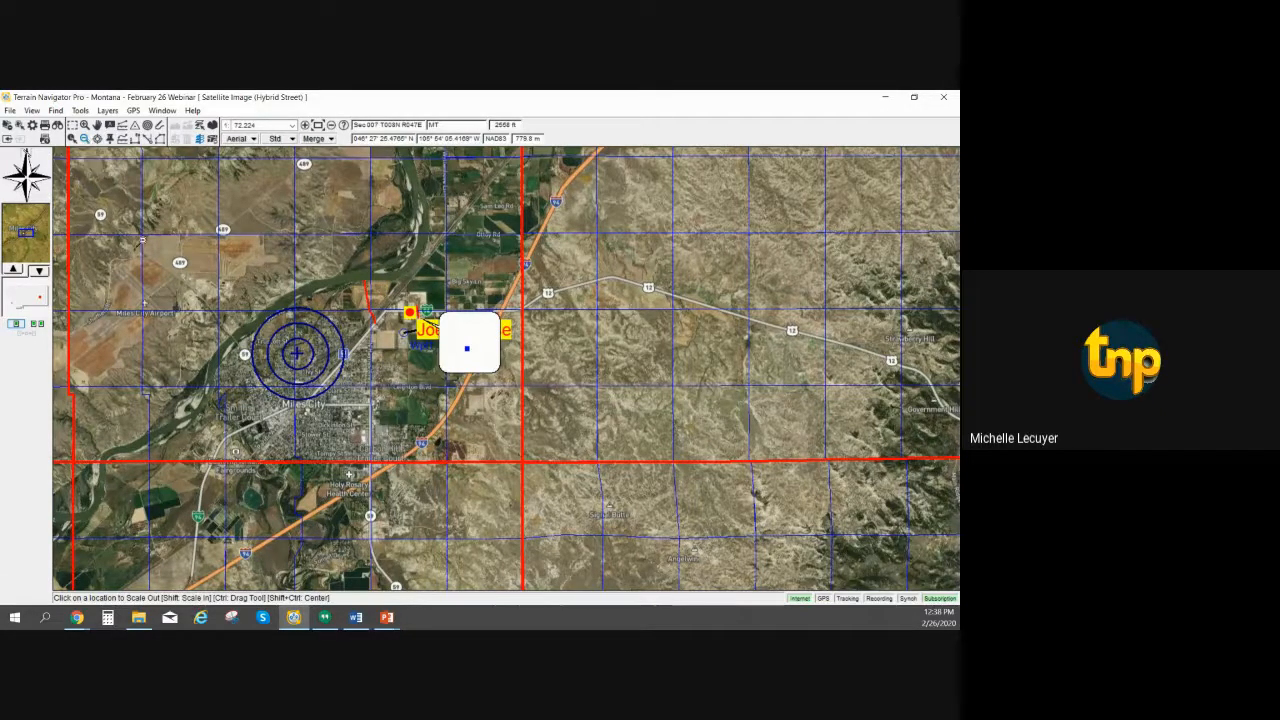
pyautogui.click(278, 267)
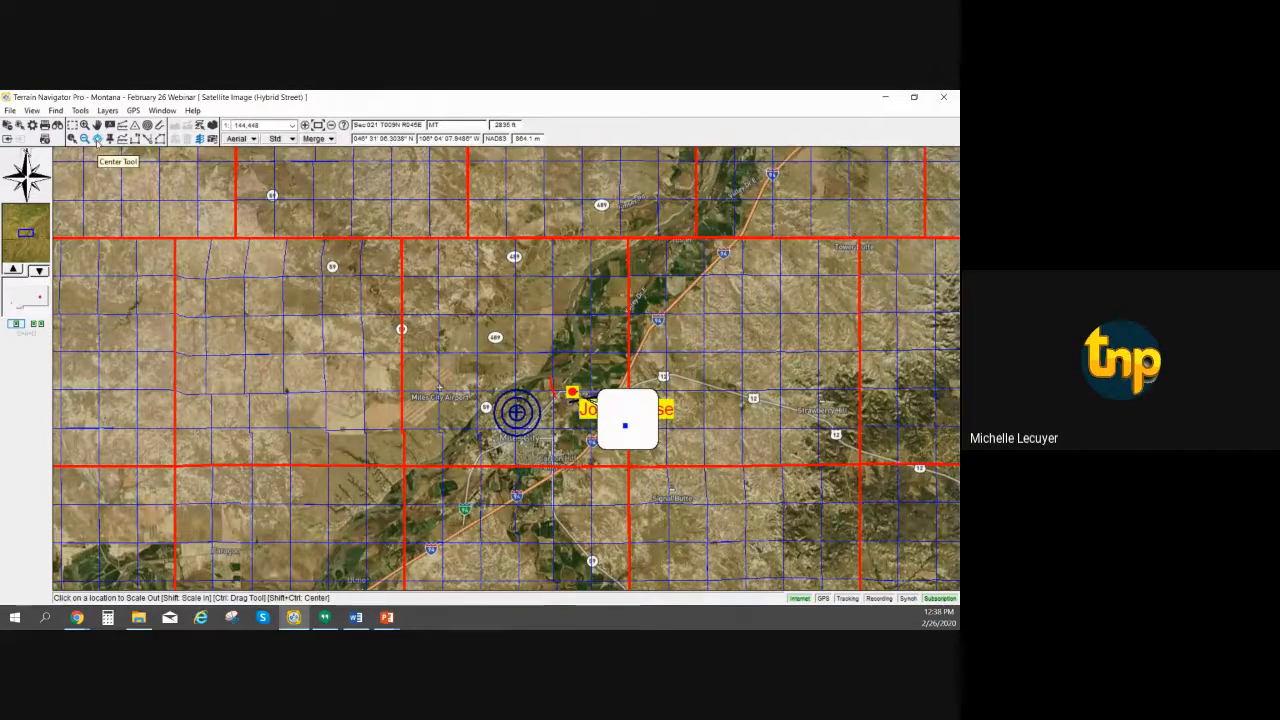
pyautogui.click(97, 139)
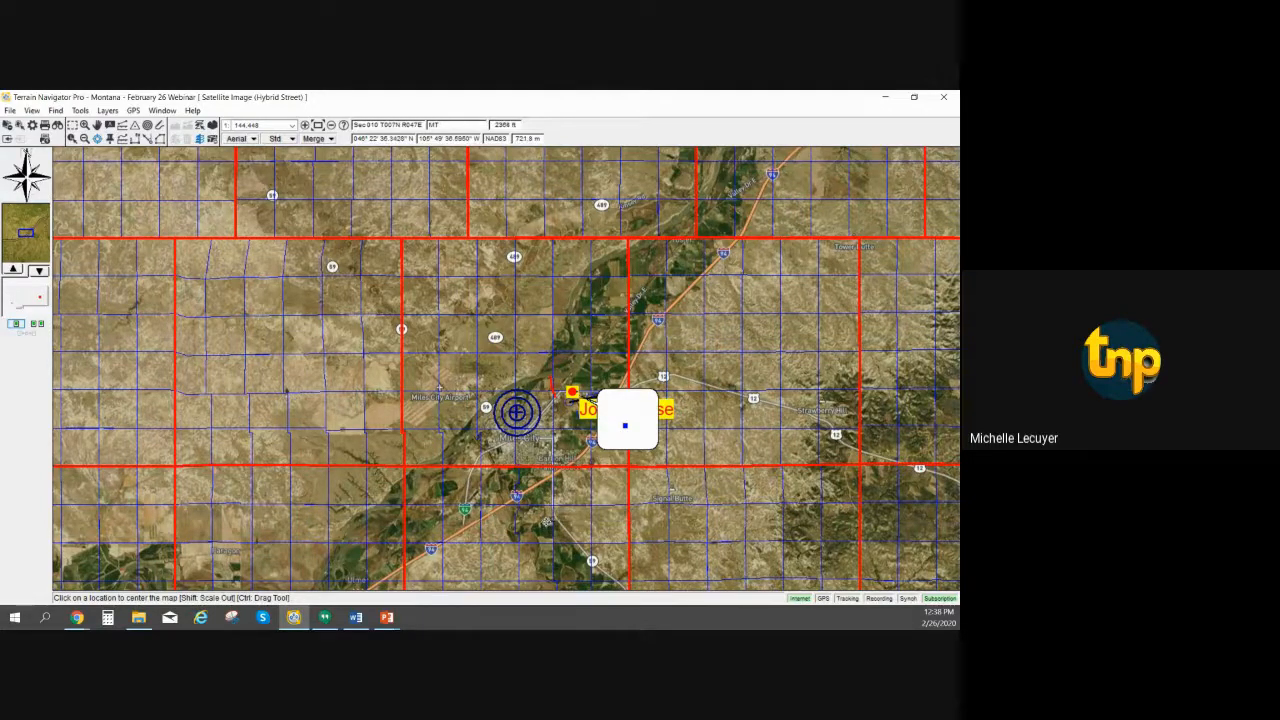
pyautogui.click(546, 521)
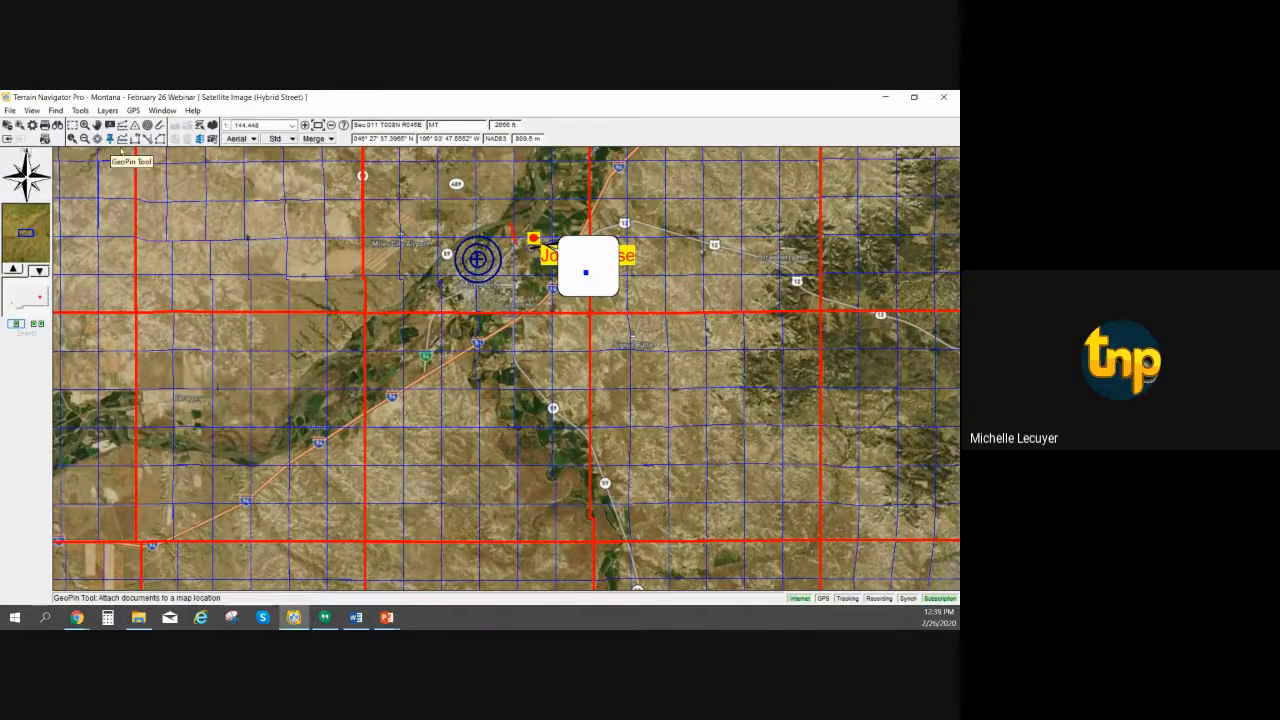
# Examine the New GeoPin properties and target file choices for a spot southwest of Miles City, and cancel the pin
pyautogui.click(110, 138)
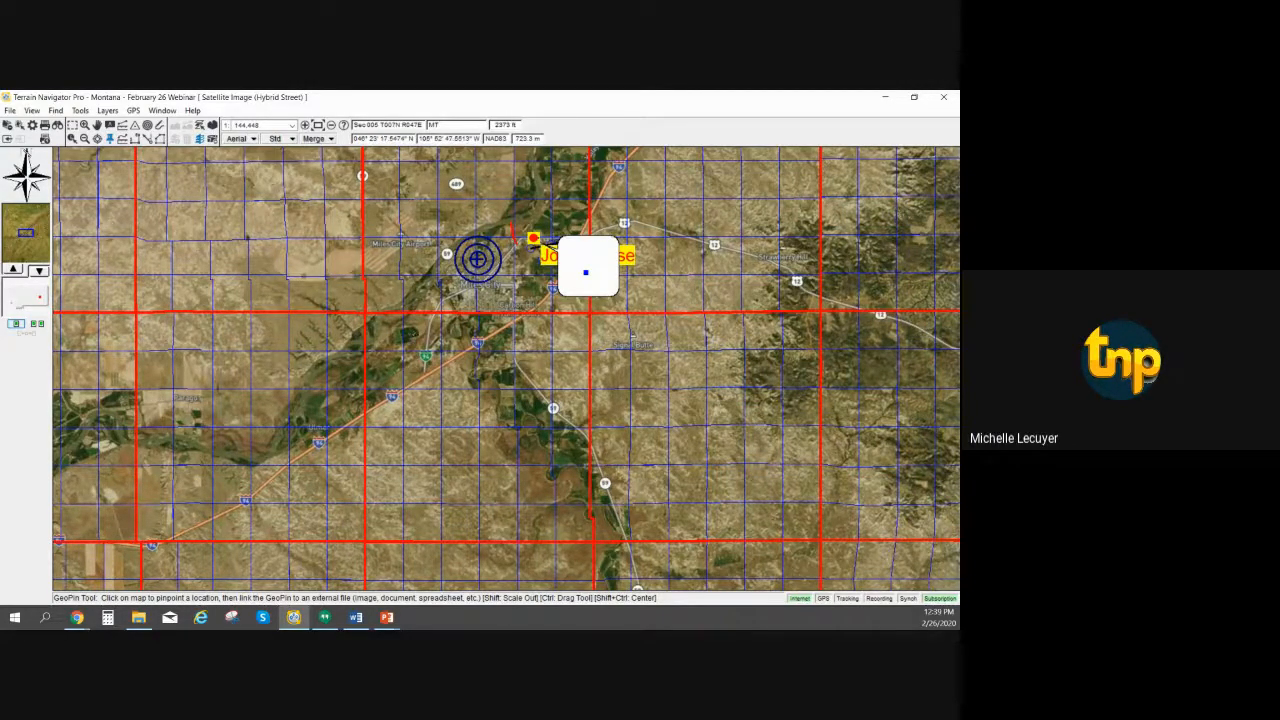
pyautogui.click(411, 343)
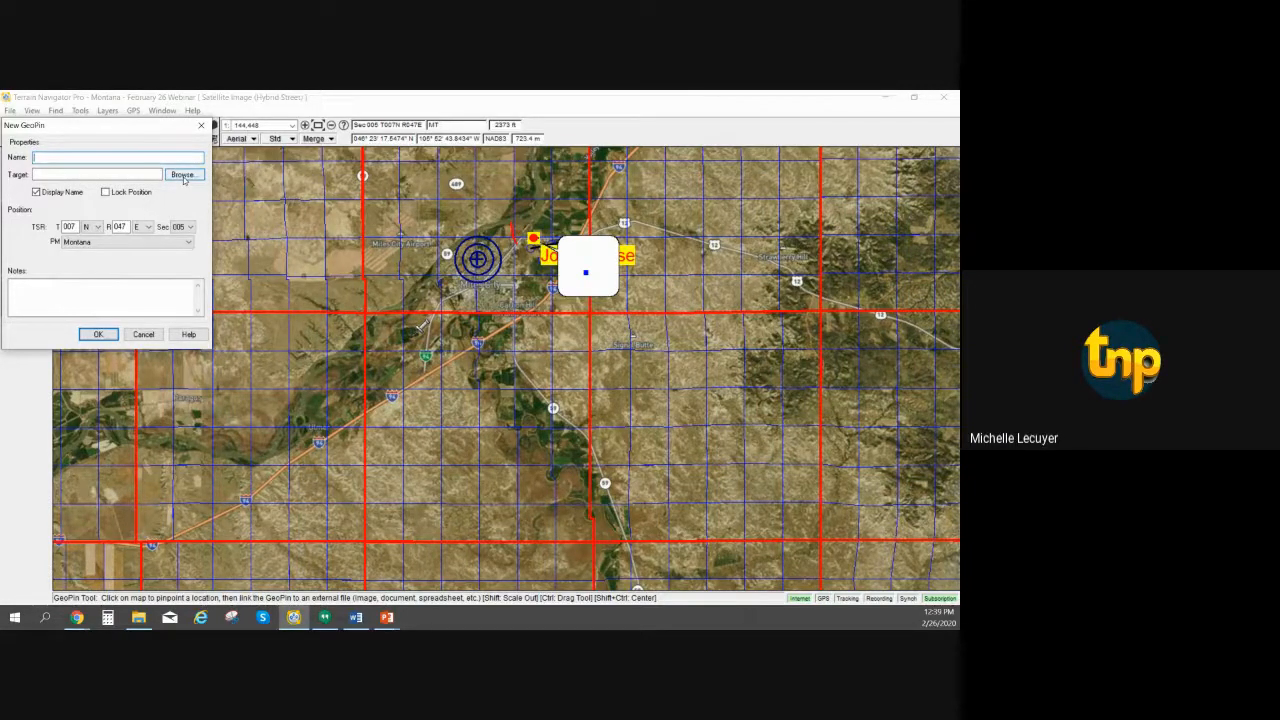
pyautogui.click(183, 177)
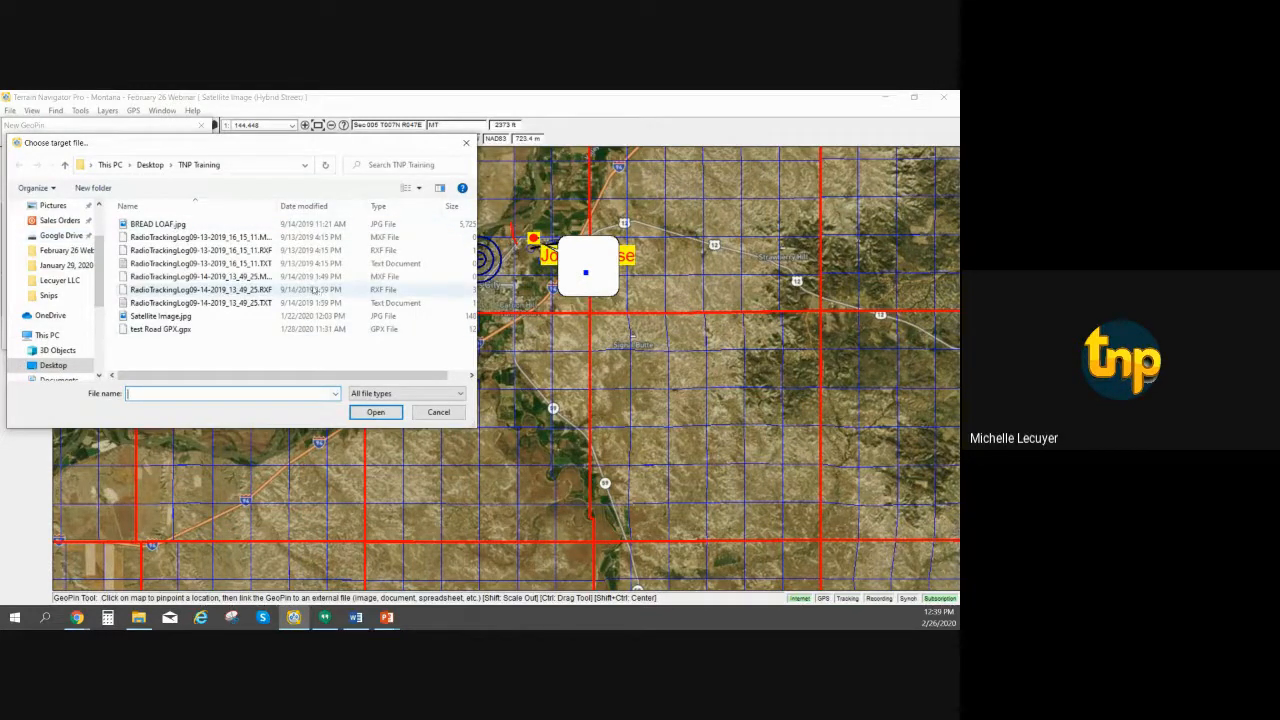
pyautogui.click(456, 395)
pyautogui.click(456, 397)
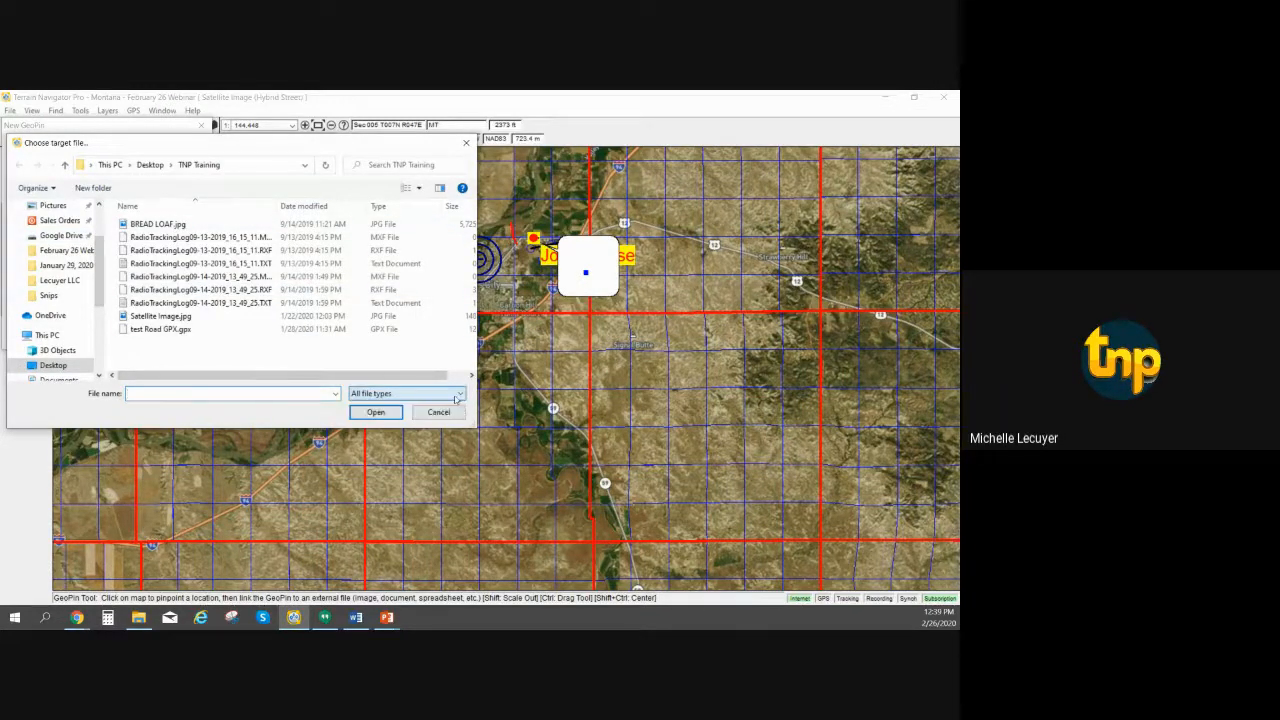
pyautogui.click(437, 412)
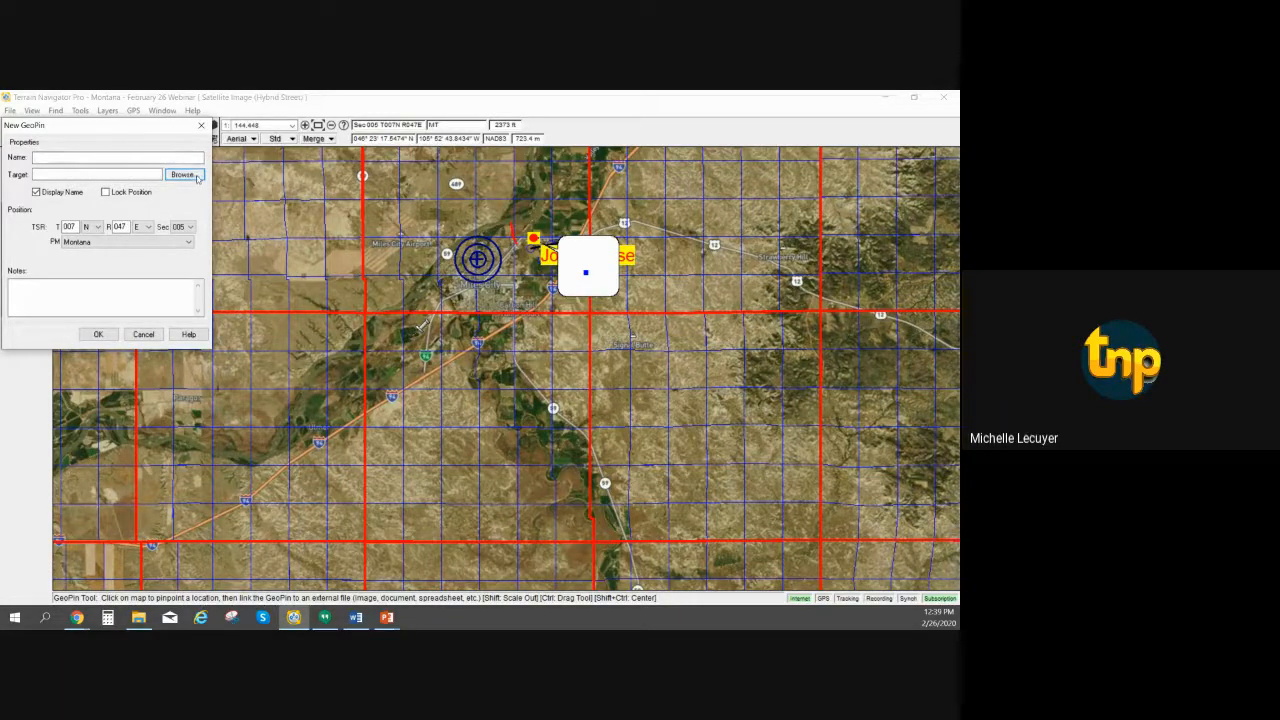
pyautogui.click(141, 334)
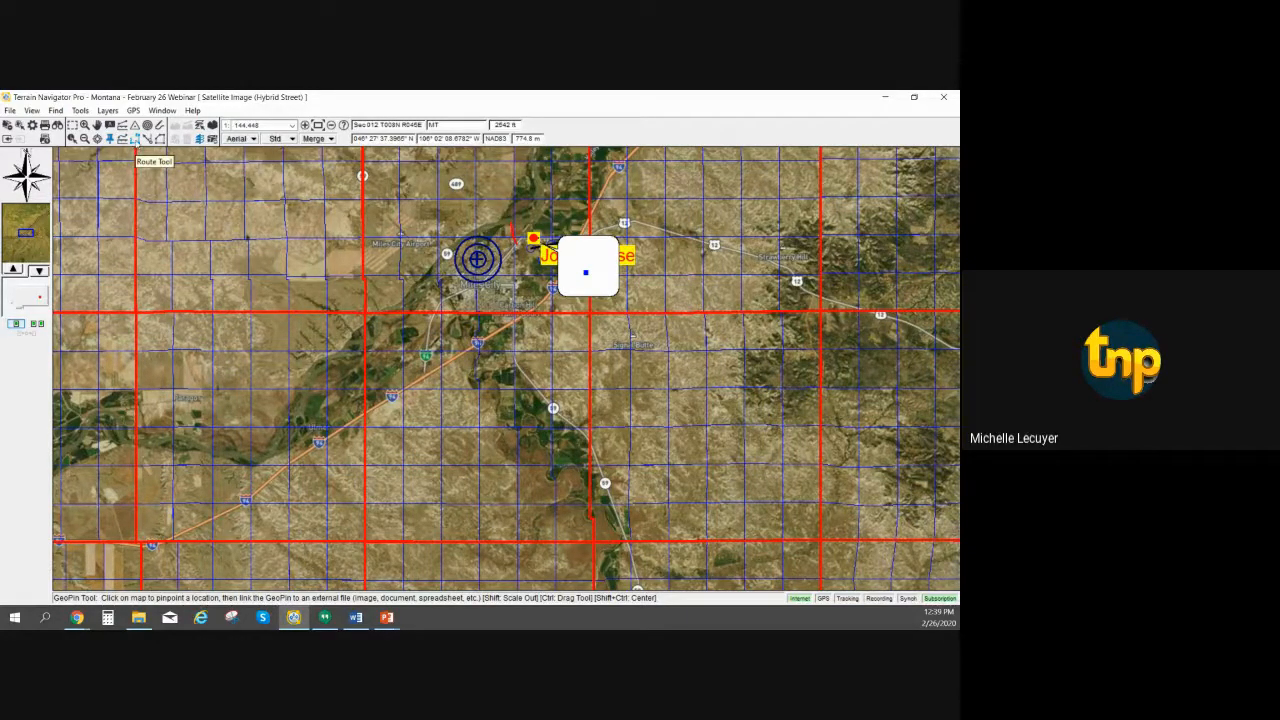
# Draw a three-waypoint route from the hills northwest of the river southeast to its bank and east to the midstream sandbar, and finish it
pyautogui.click(137, 139)
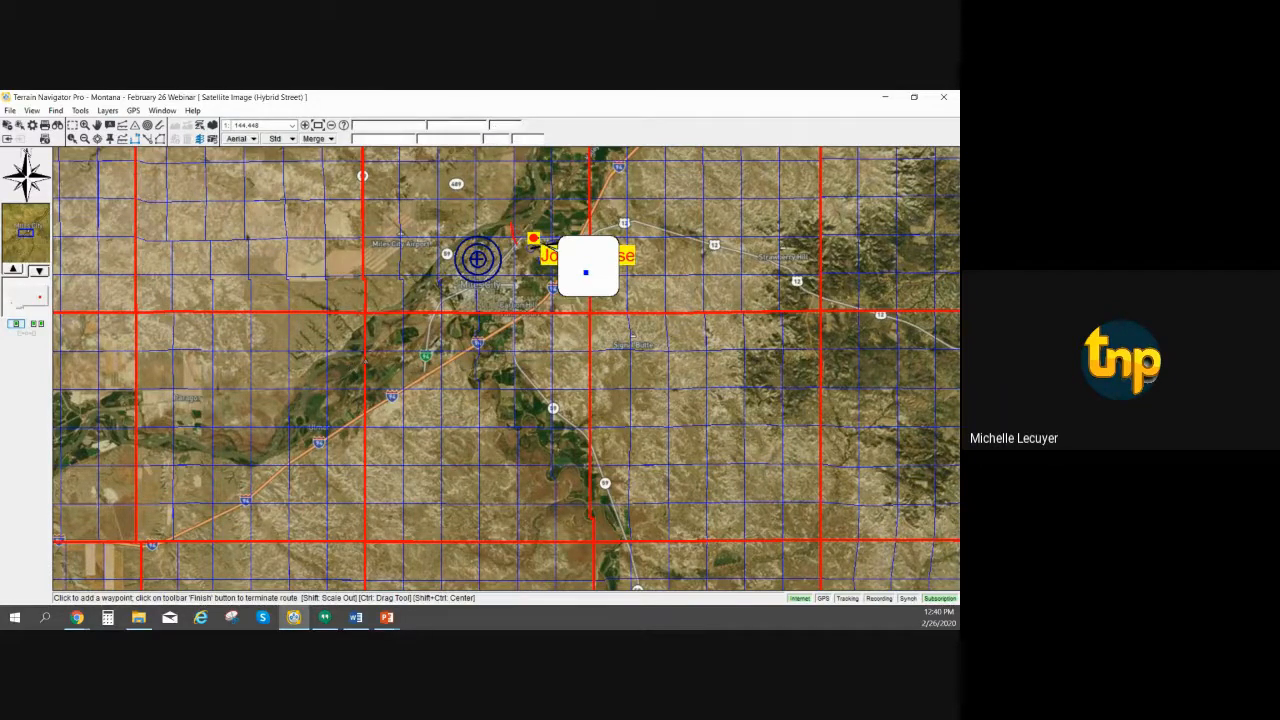
pyautogui.scroll(2, 363, 355)
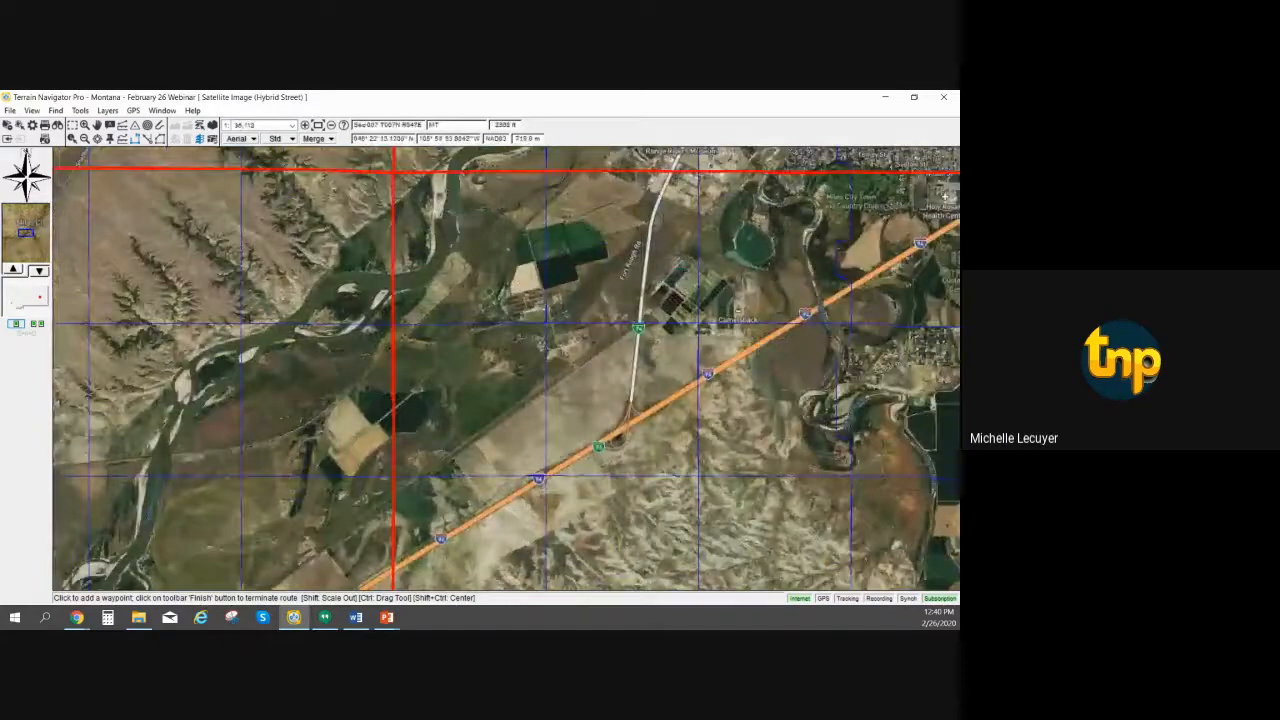
pyautogui.scroll(1, 427, 416)
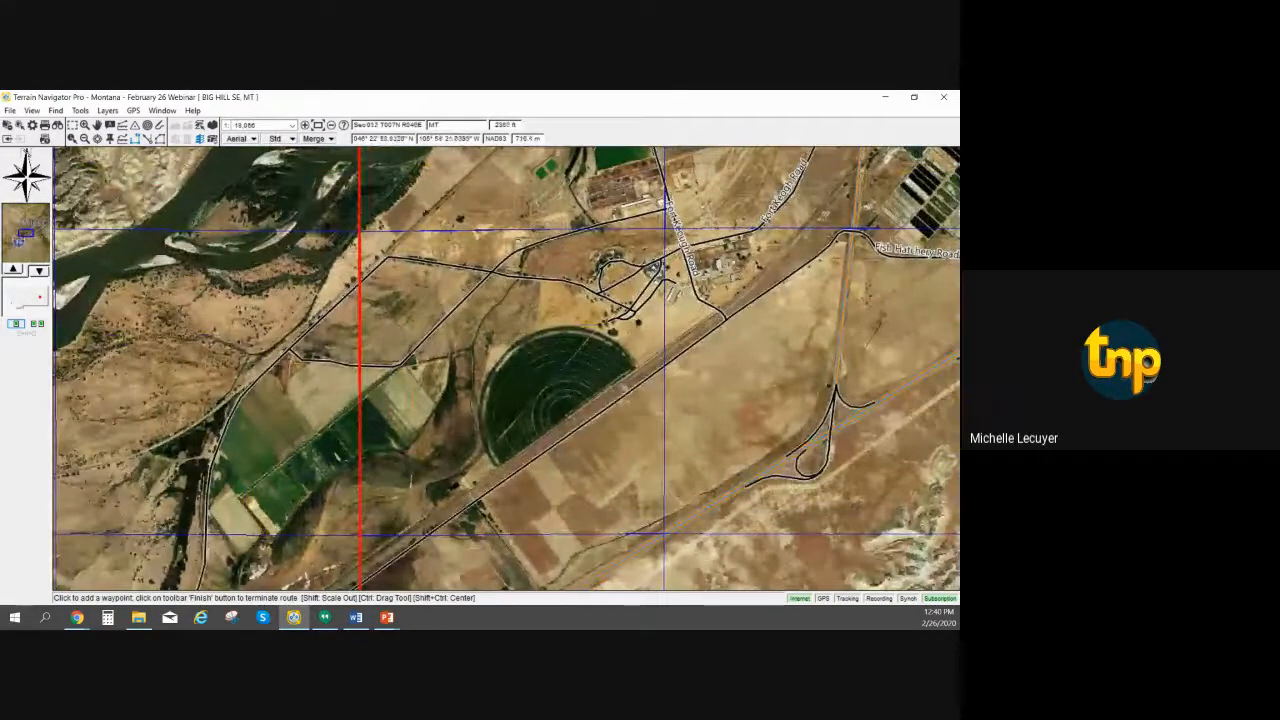
pyautogui.click(97, 125)
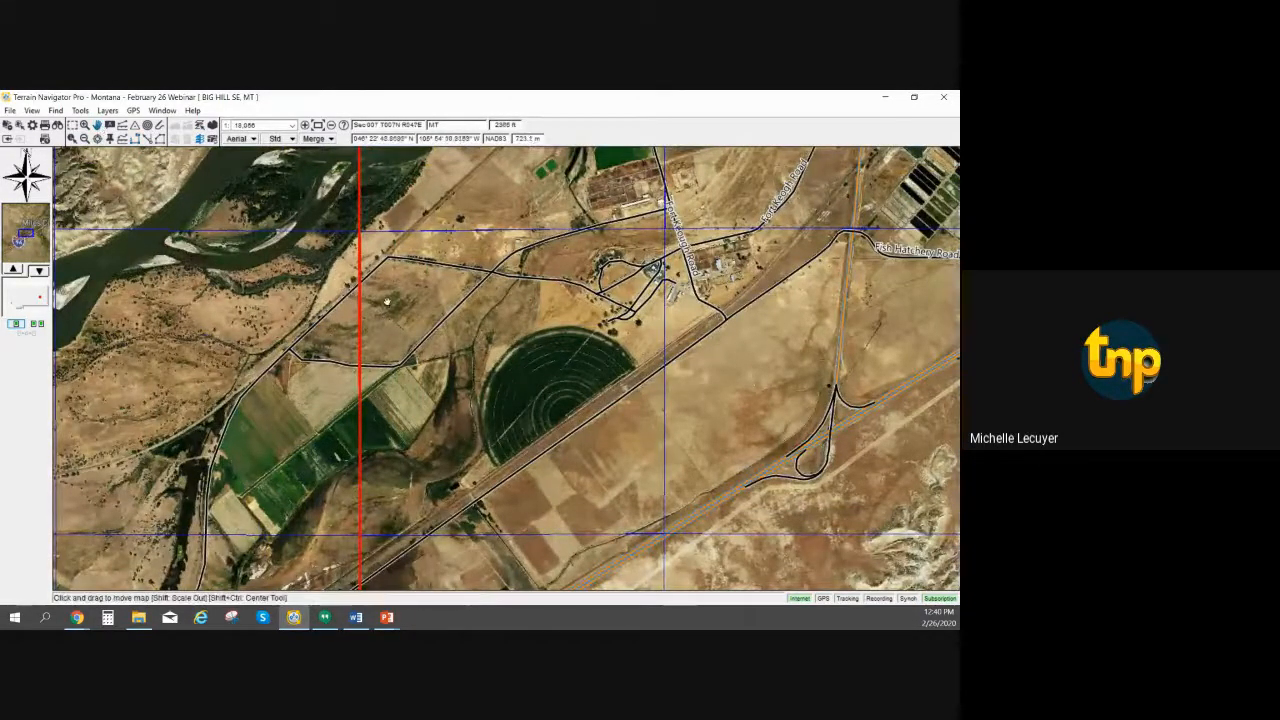
pyautogui.moveTo(388, 302); pyautogui.dragTo(688, 441)
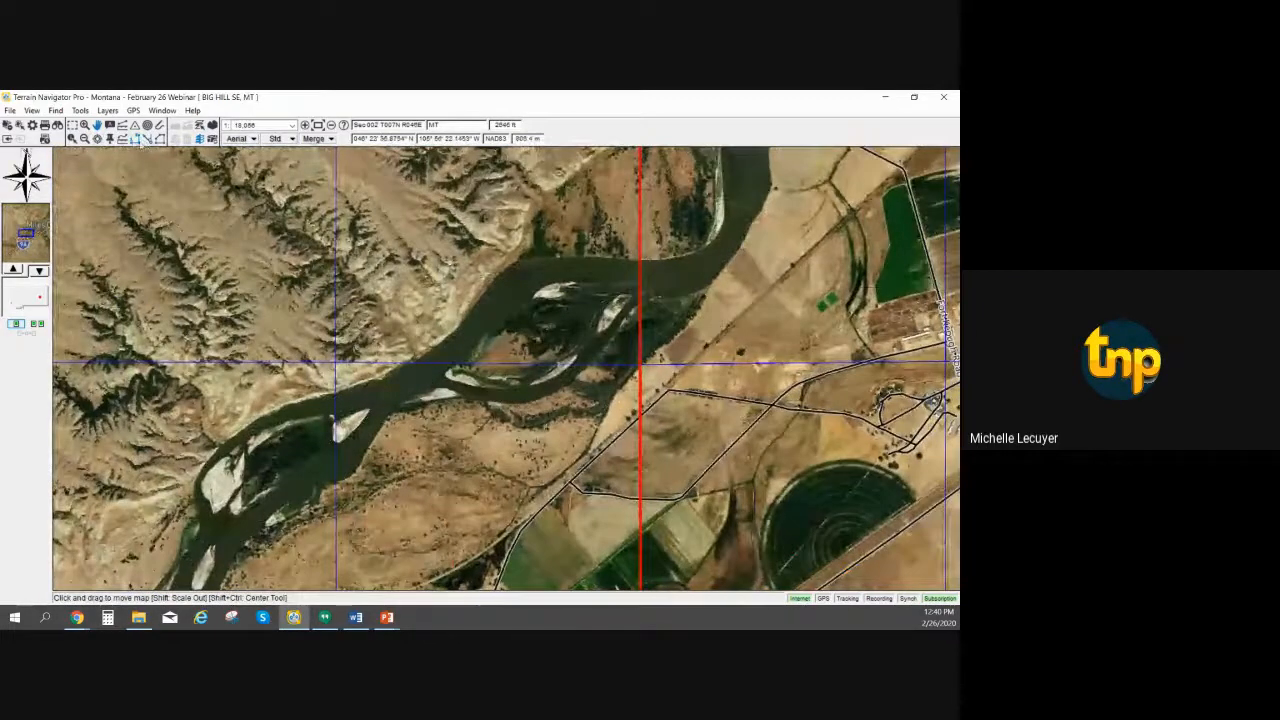
pyautogui.click(135, 139)
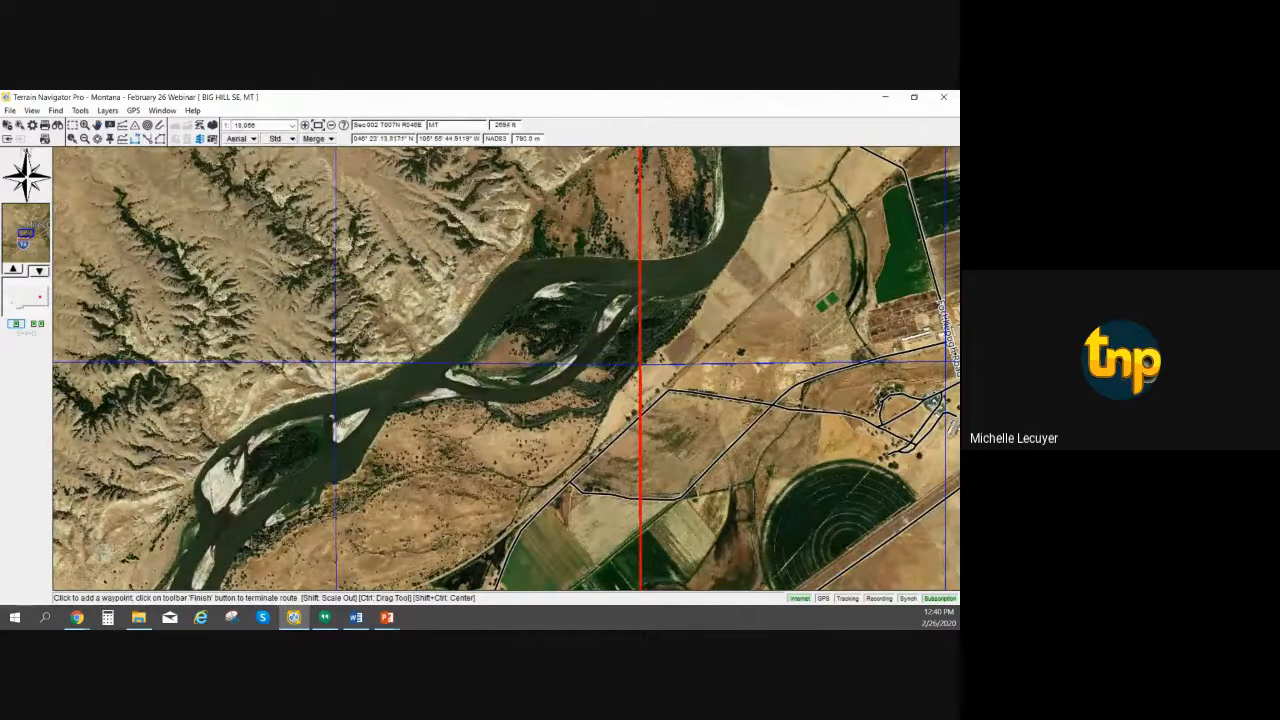
pyautogui.click(290, 278)
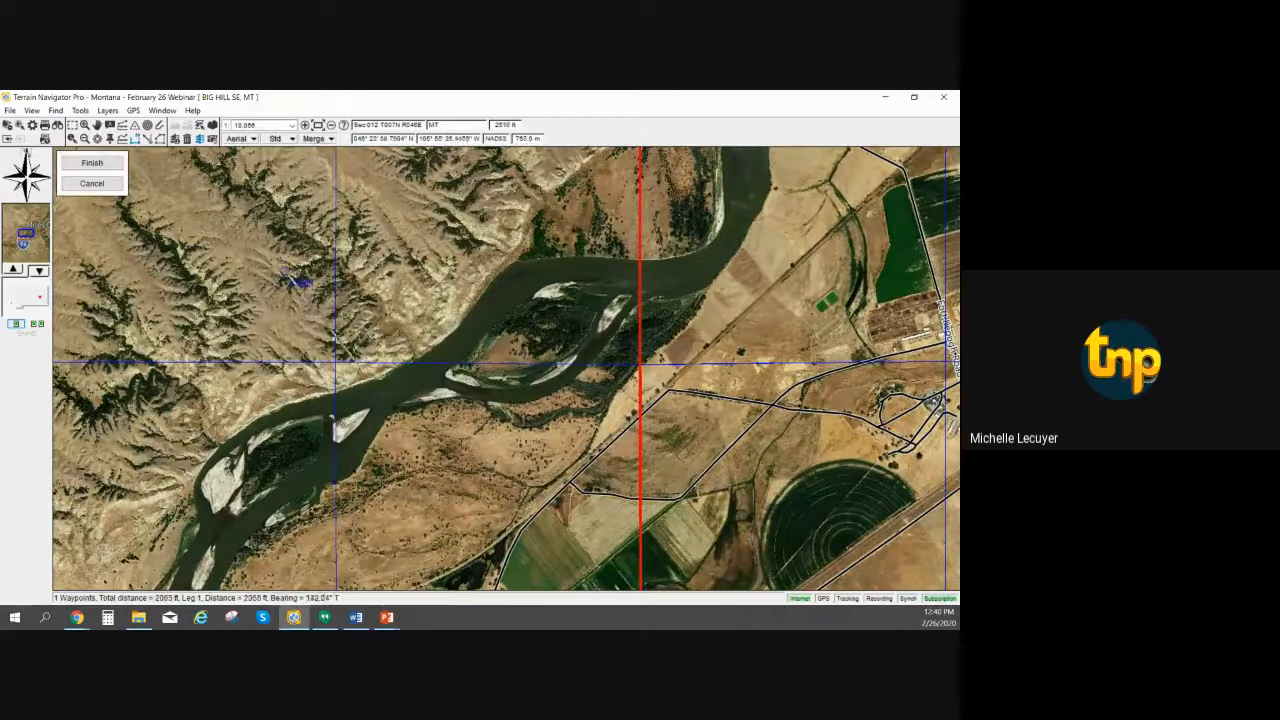
pyautogui.click(365, 378)
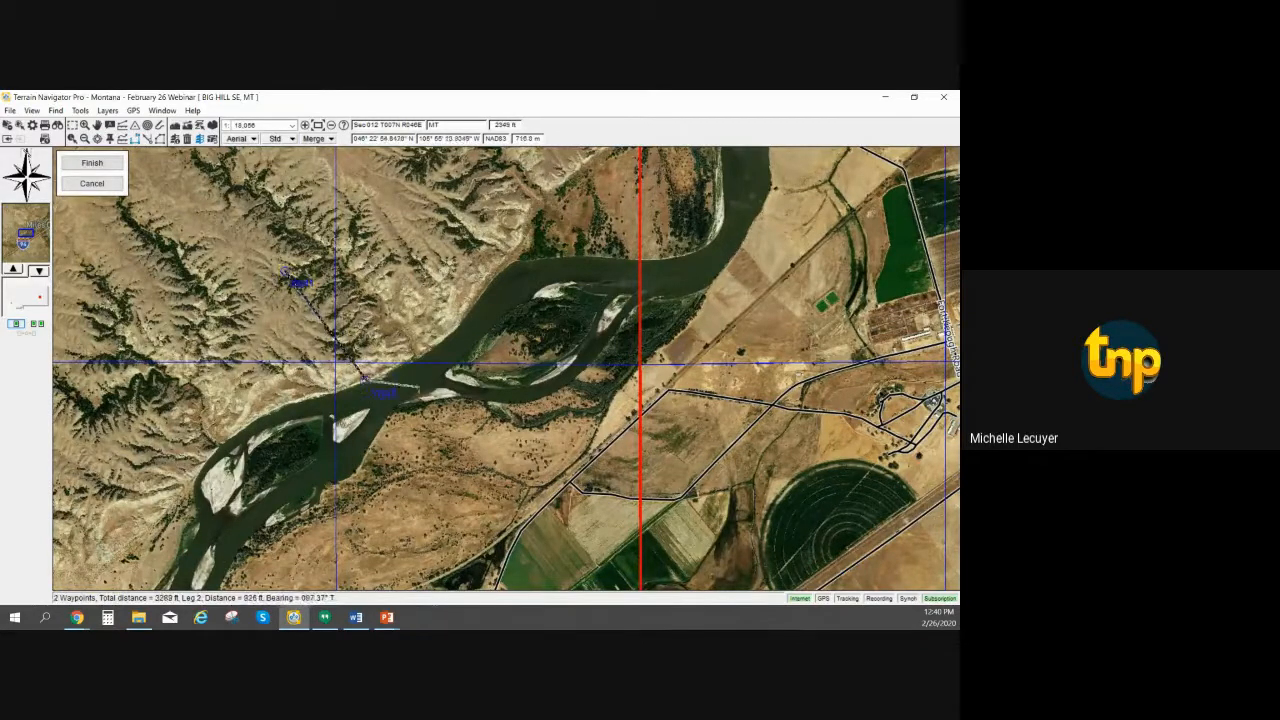
pyautogui.click(455, 370)
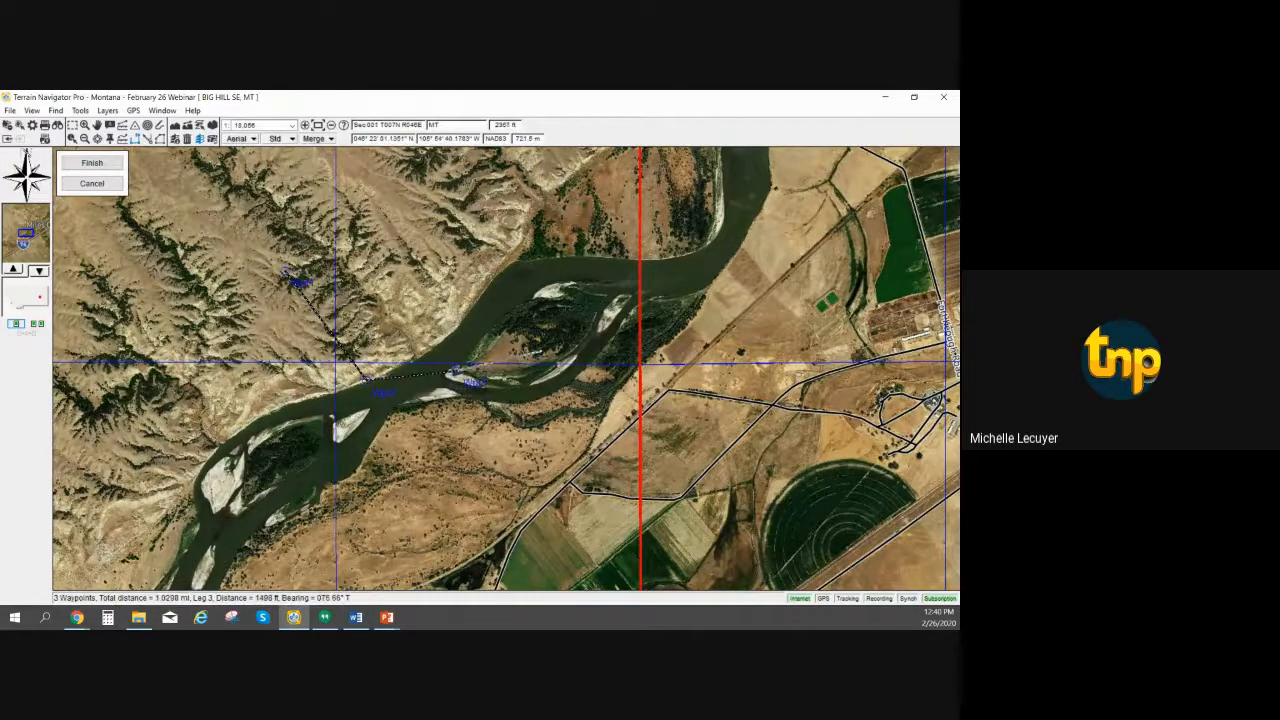
pyautogui.rightClick(567, 330)
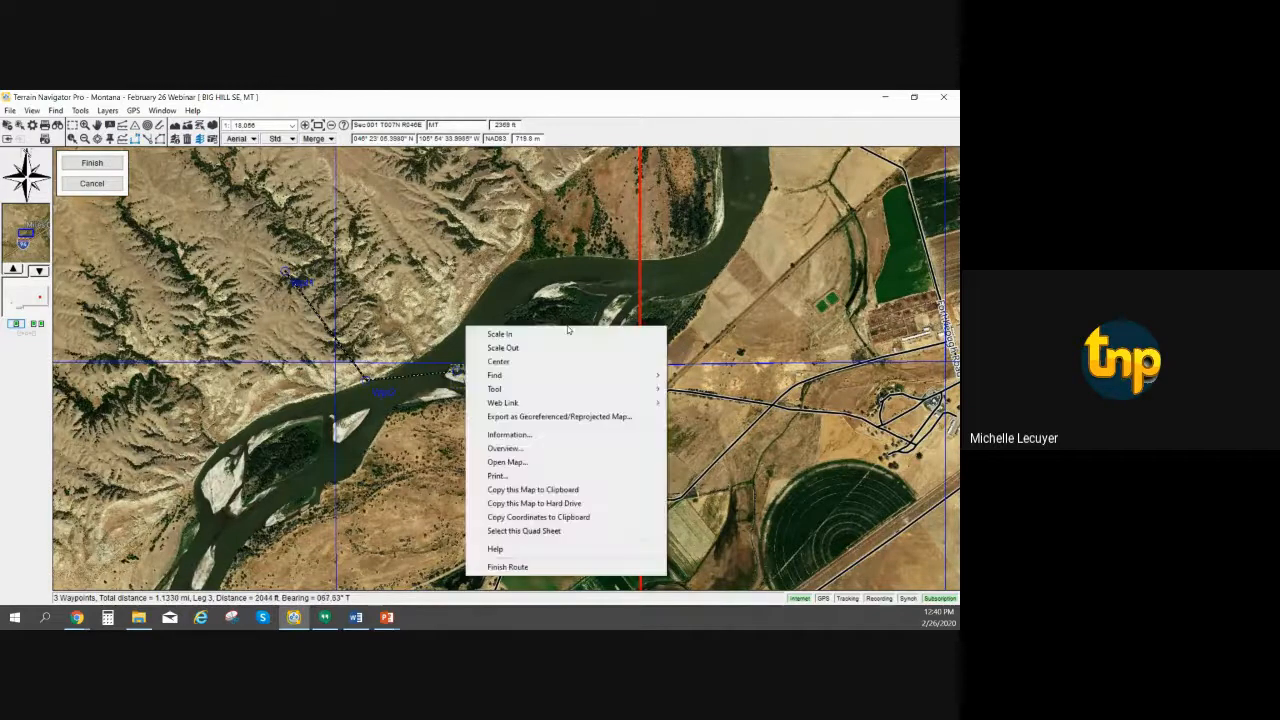
pyautogui.click(539, 568)
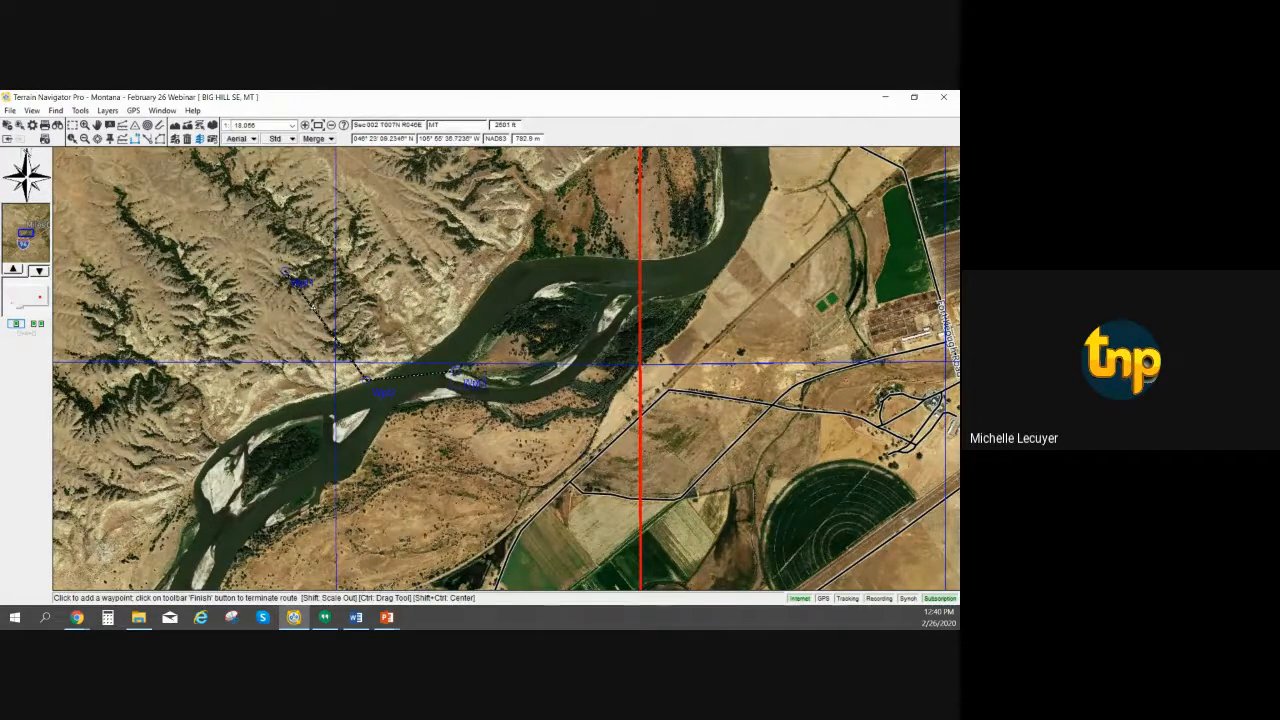
# Examine the properties of the three-waypoint route and the commands available for it, without changing anything
pyautogui.rightClick(240, 303)
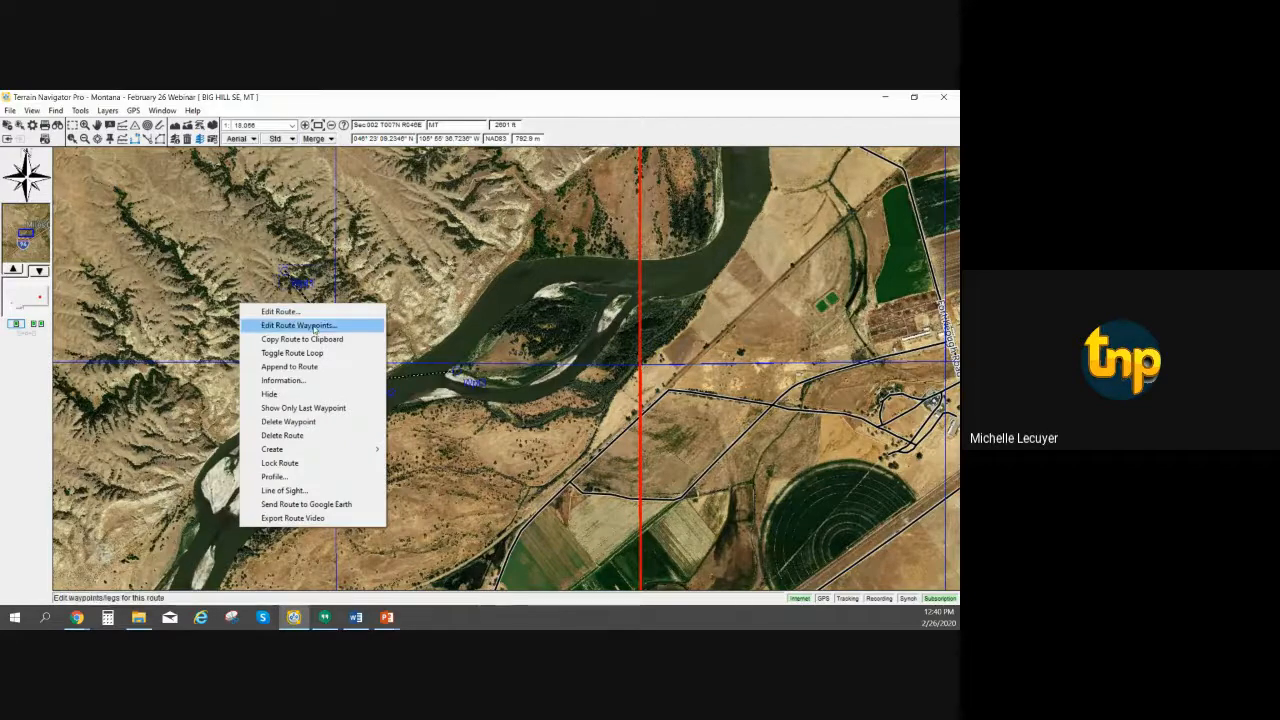
pyautogui.click(319, 311)
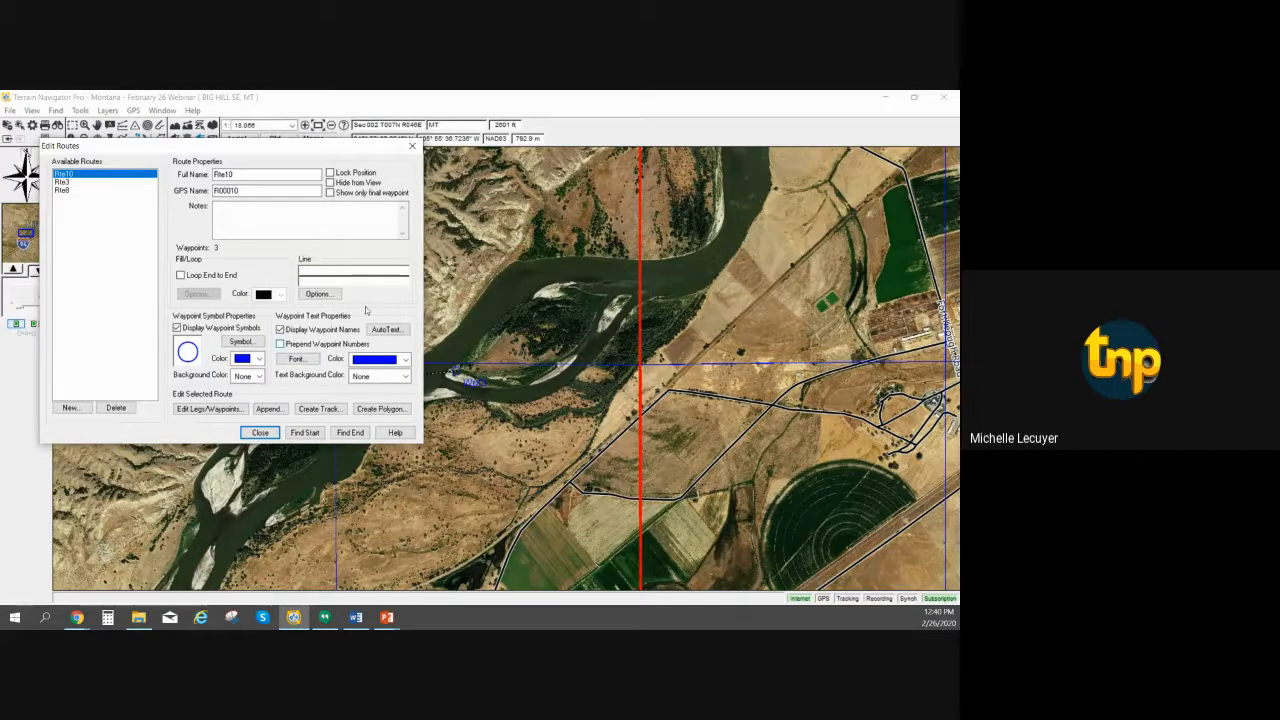
pyautogui.click(260, 433)
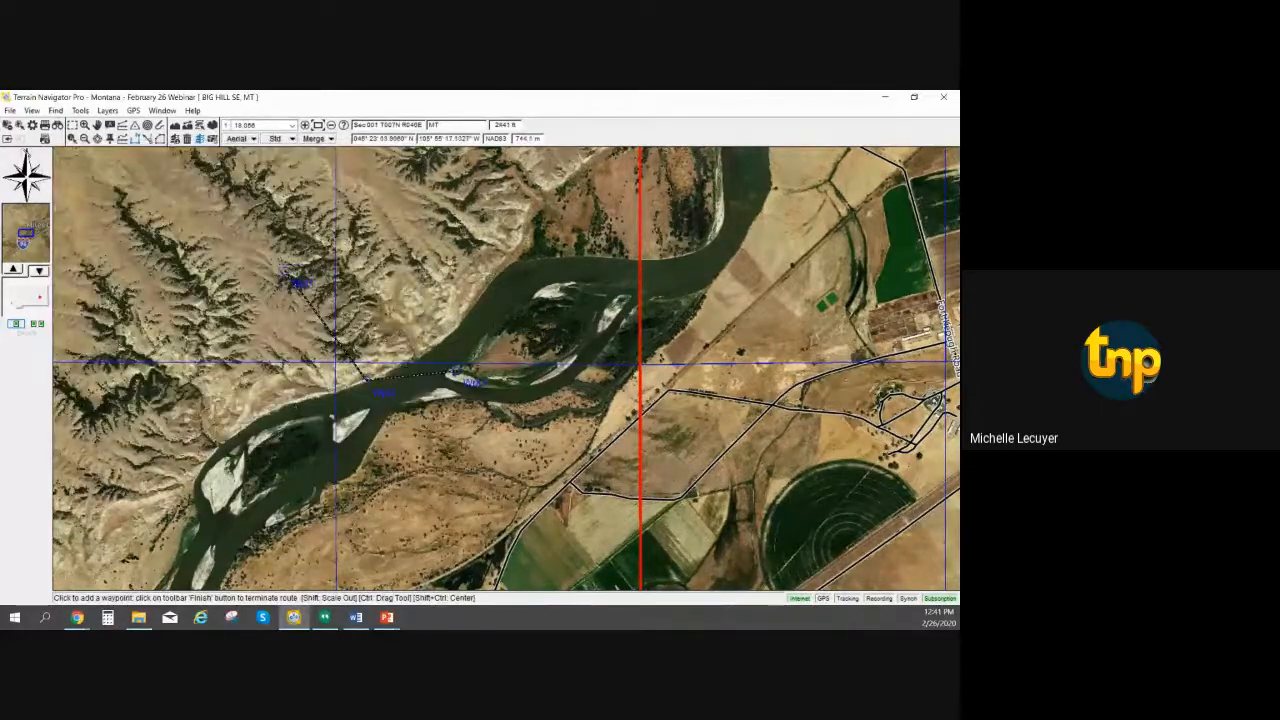
pyautogui.rightClick(318, 311)
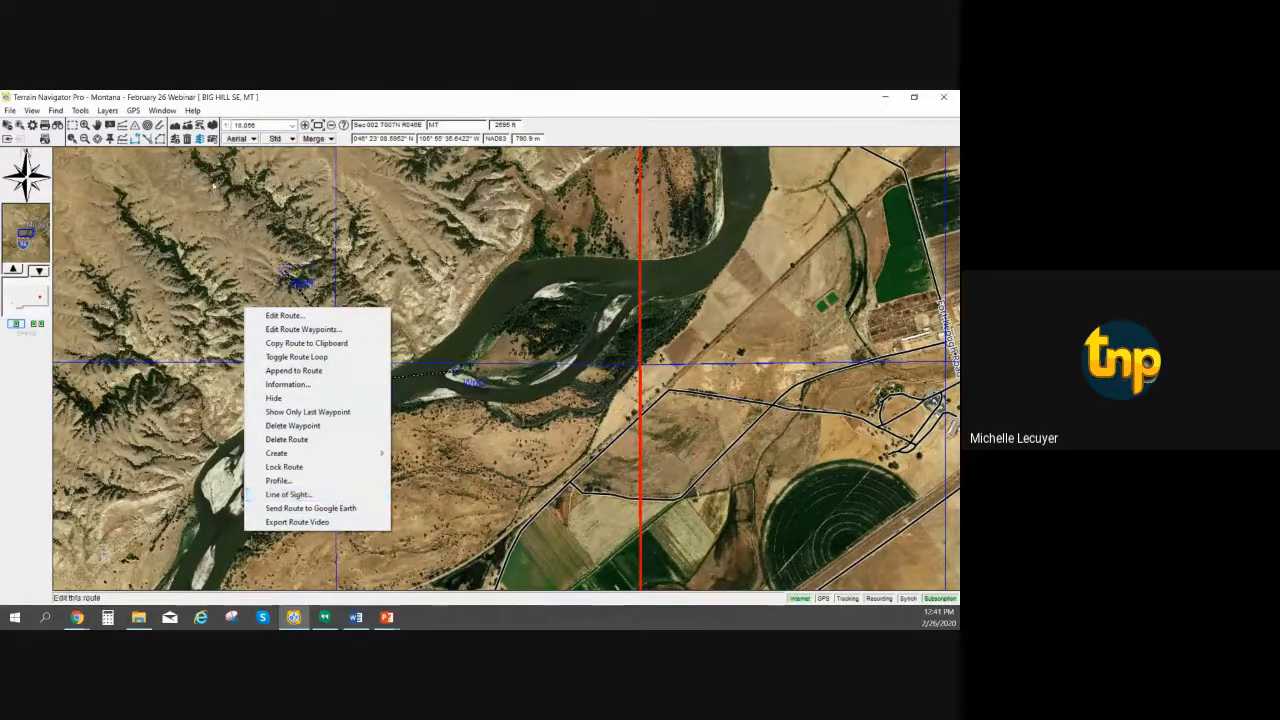
pyautogui.click(233, 101)
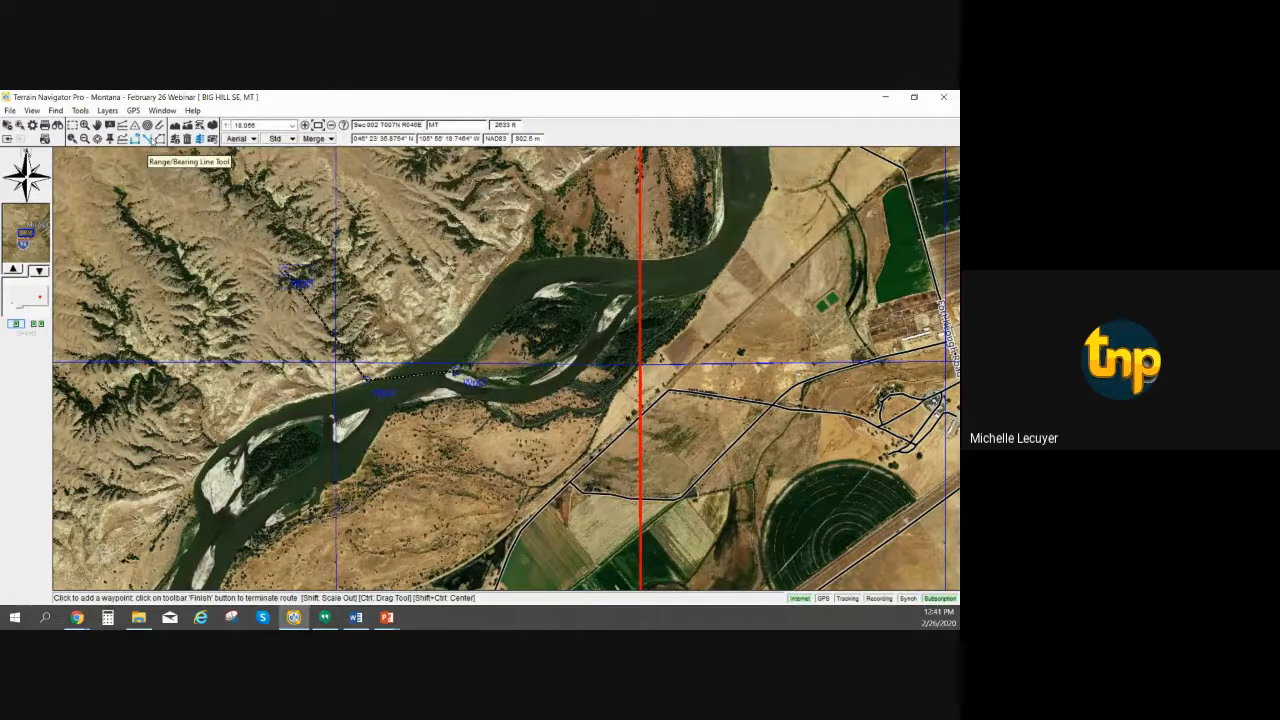
# Draw a range/bearing line about 1 mile long at about 045° true, from the hills near the river's northwest bank northeast across the route
pyautogui.click(147, 139)
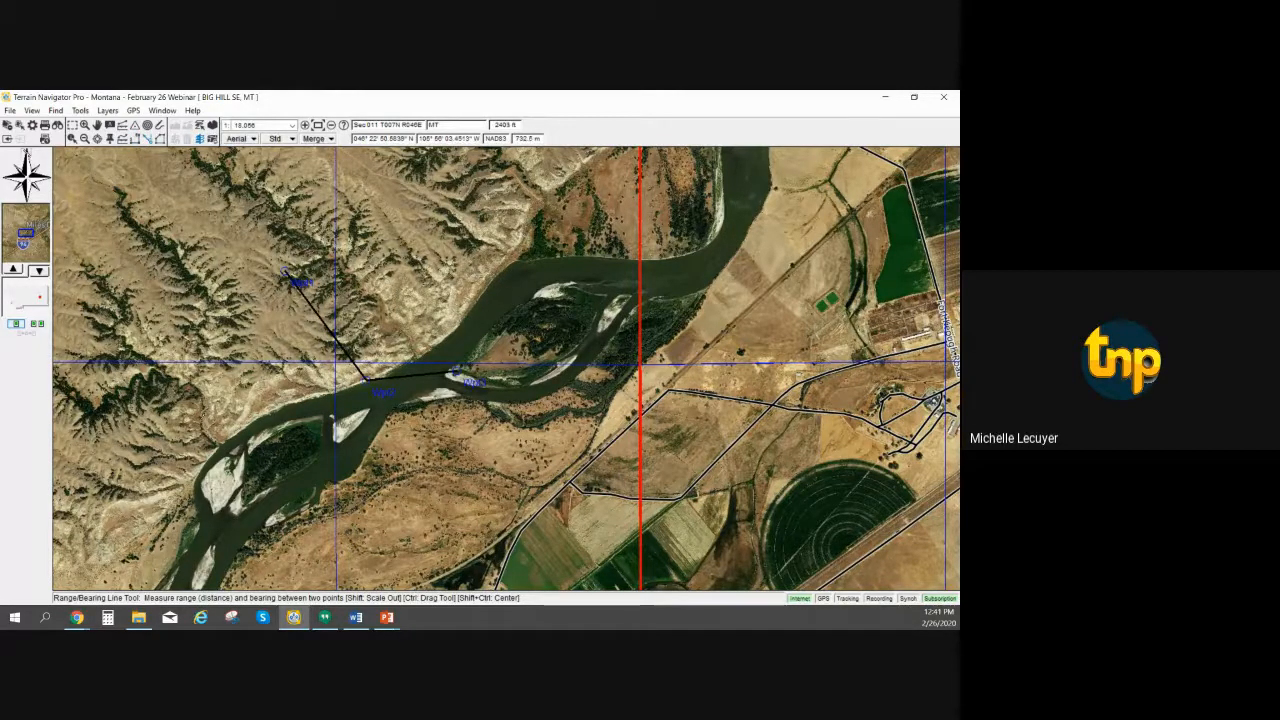
pyautogui.moveTo(208, 404); pyautogui.dragTo(415, 197)
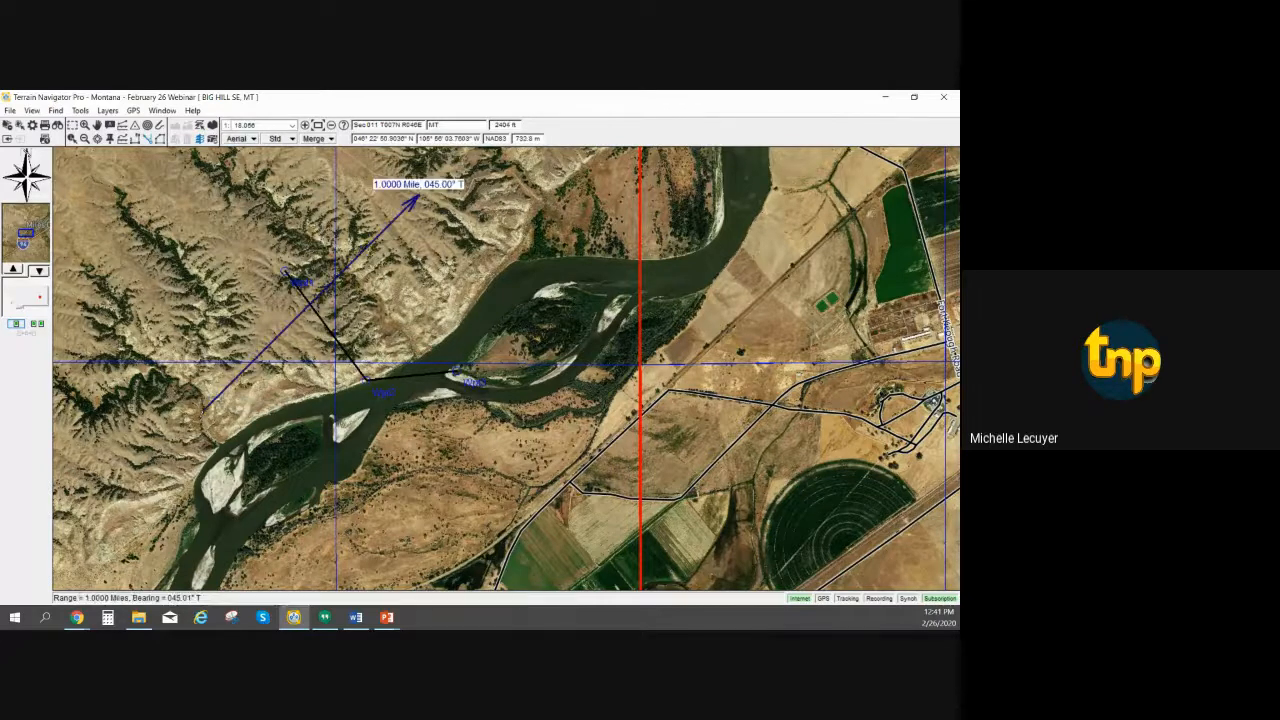
pyautogui.click(204, 410)
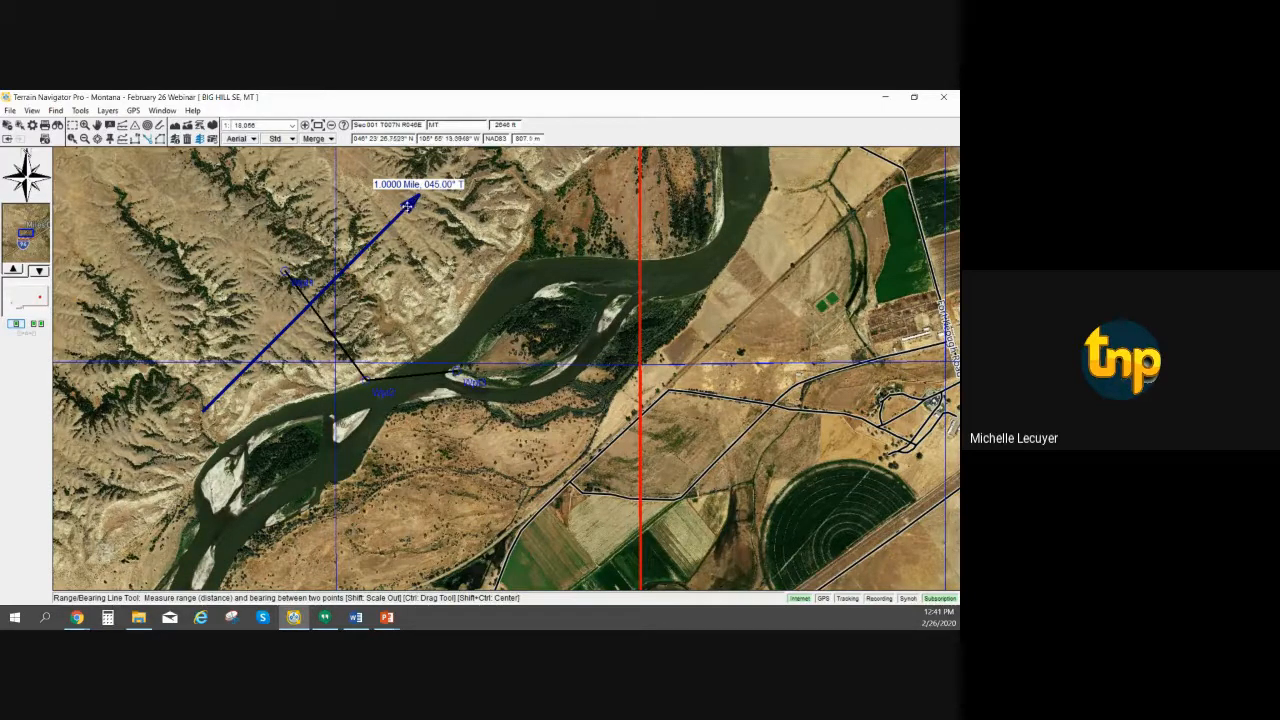
pyautogui.moveTo(407, 205); pyautogui.dragTo(408, 206)
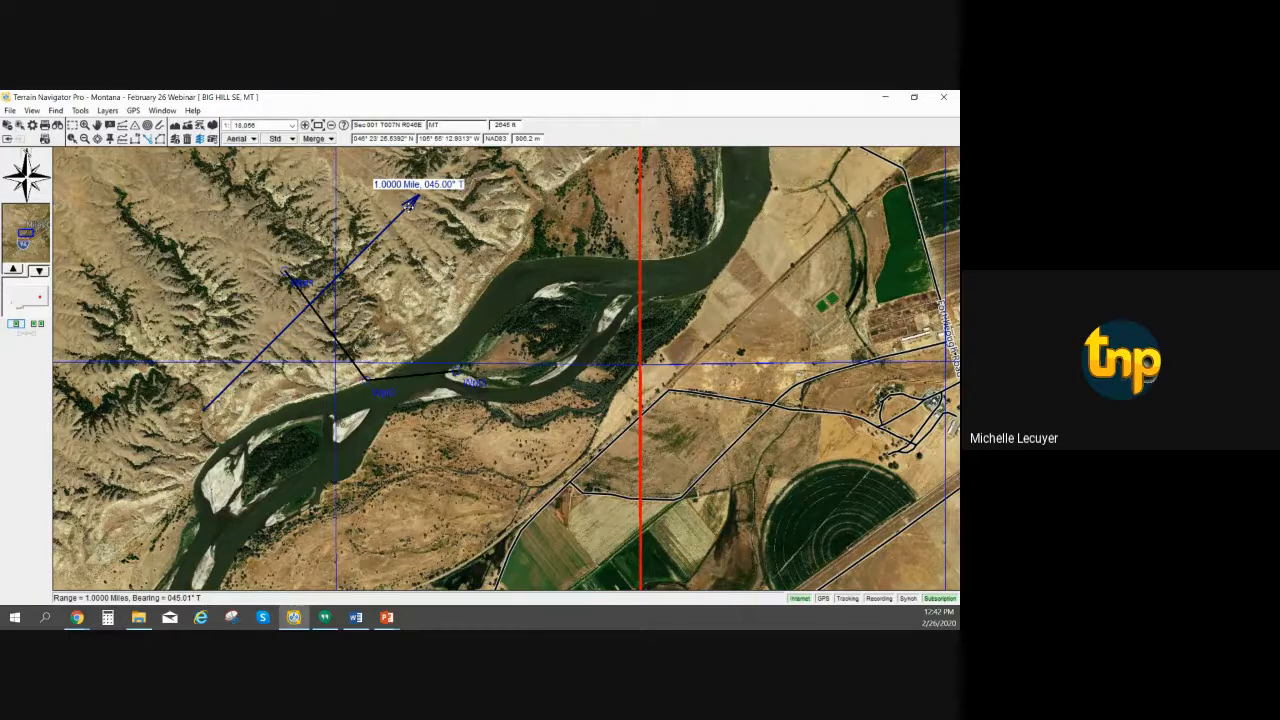
pyautogui.click(408, 205)
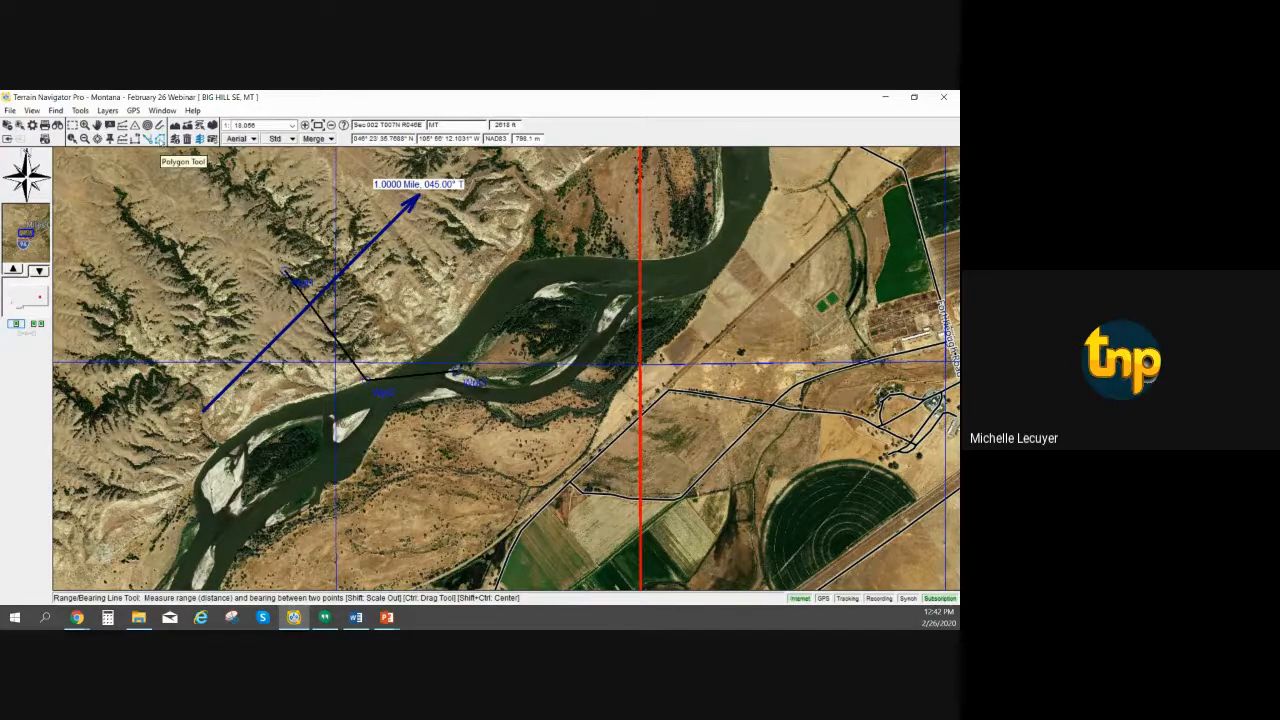
# Draw and finish a seven-vertex polygon of about 106 acres along the roads around the field southeast of the river
pyautogui.click(160, 140)
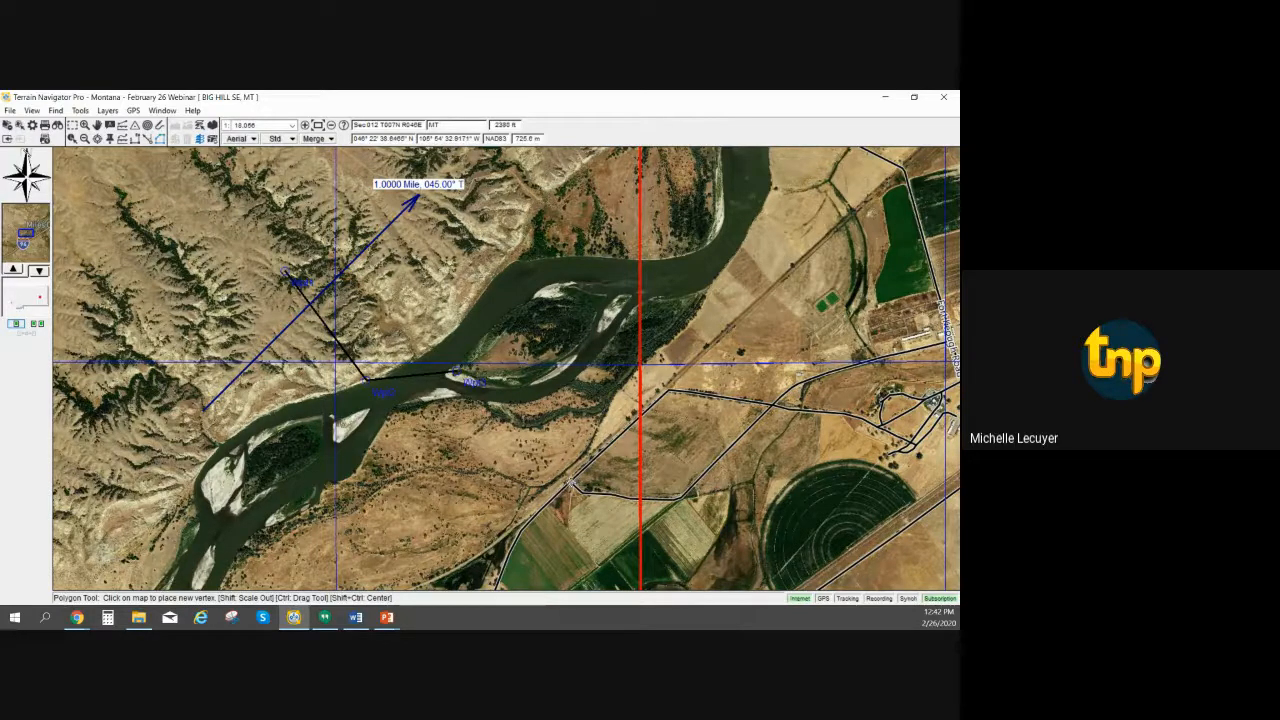
pyautogui.click(570, 484)
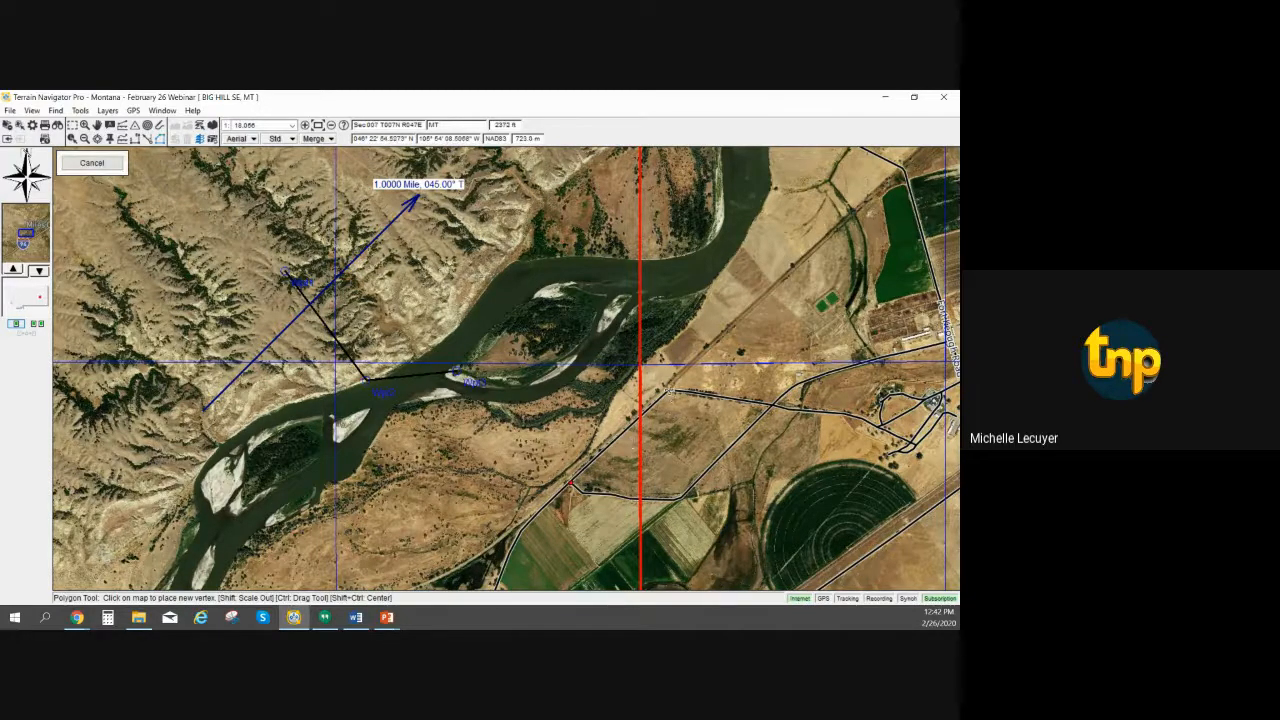
pyautogui.click(668, 389)
pyautogui.click(797, 412)
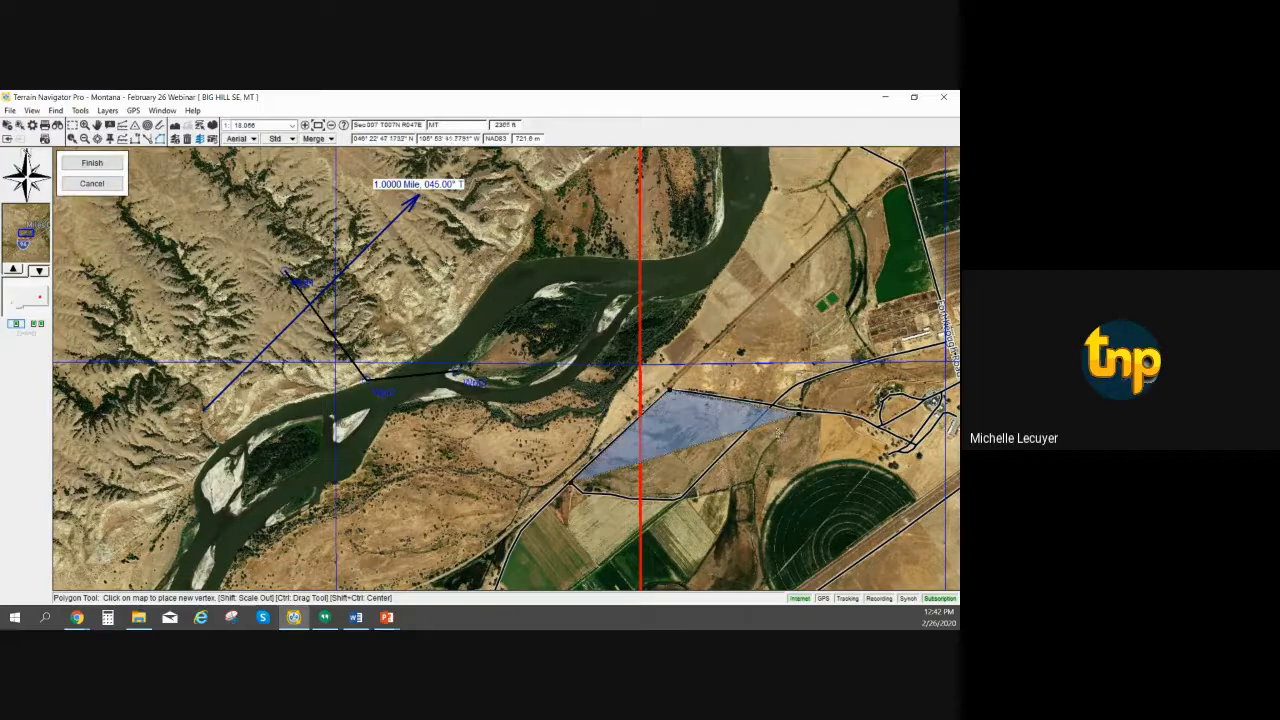
pyautogui.click(752, 483)
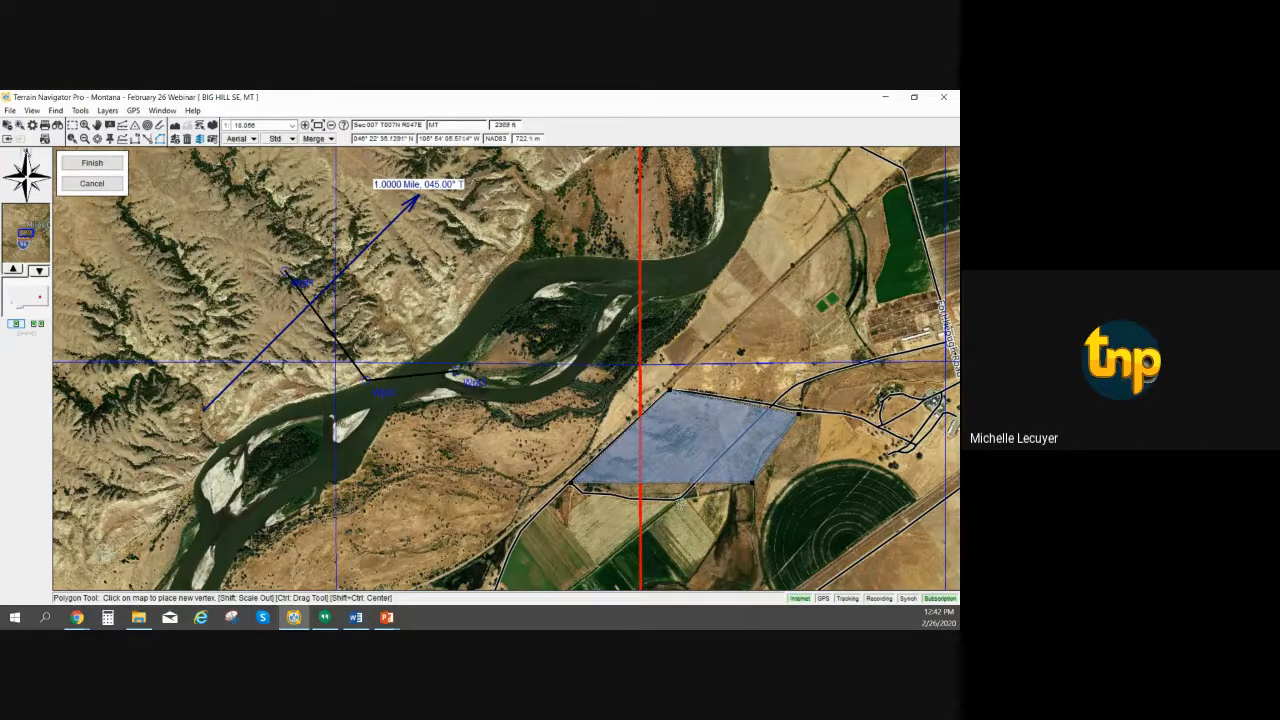
pyautogui.click(673, 499)
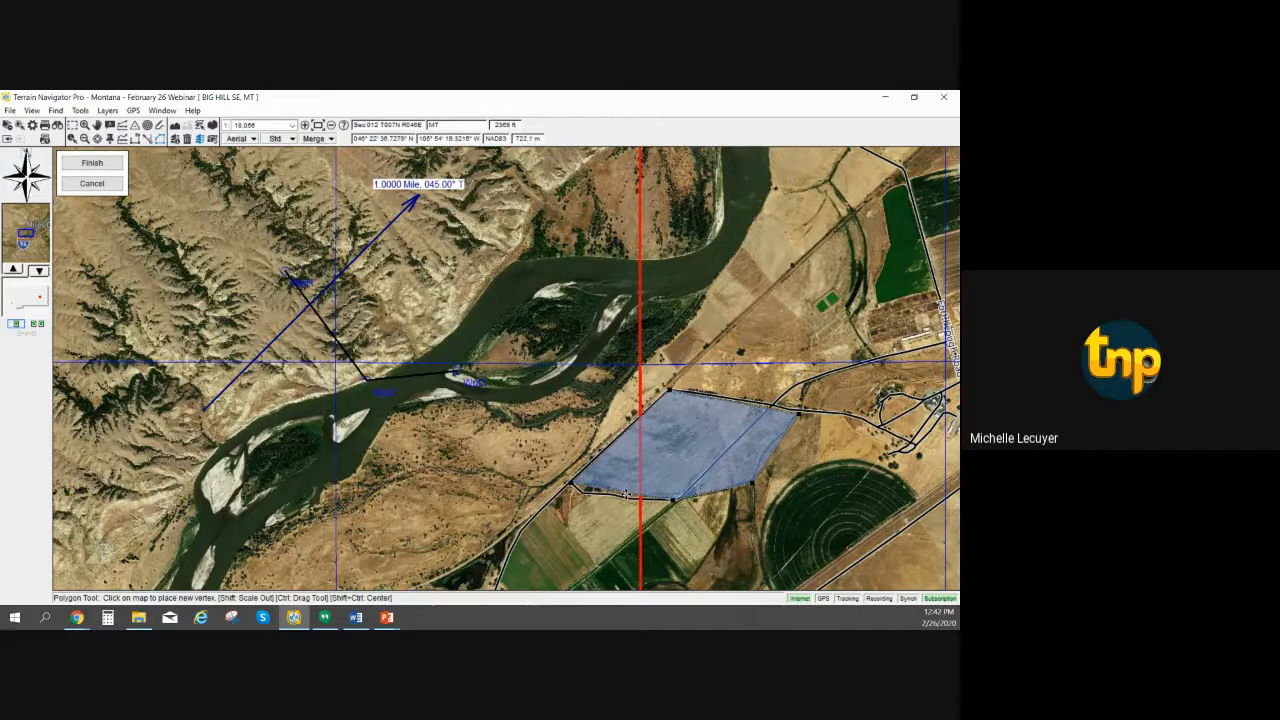
pyautogui.moveTo(626, 494)
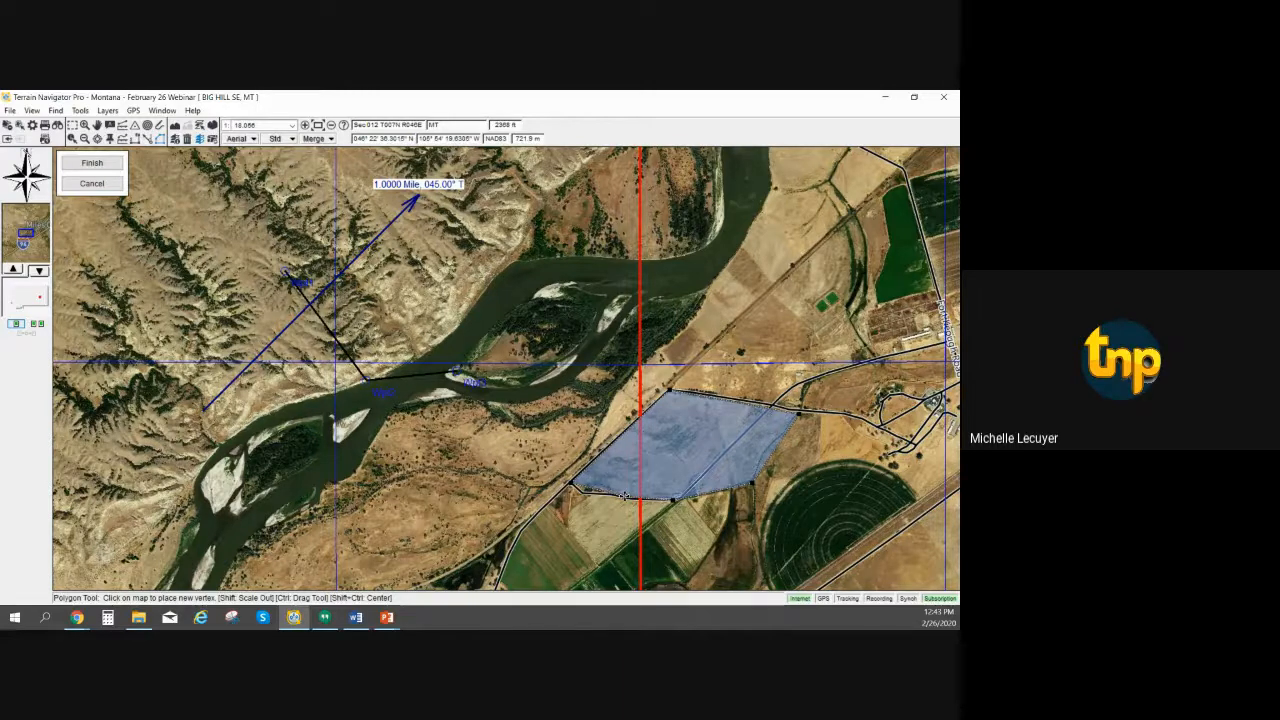
pyautogui.click(623, 496)
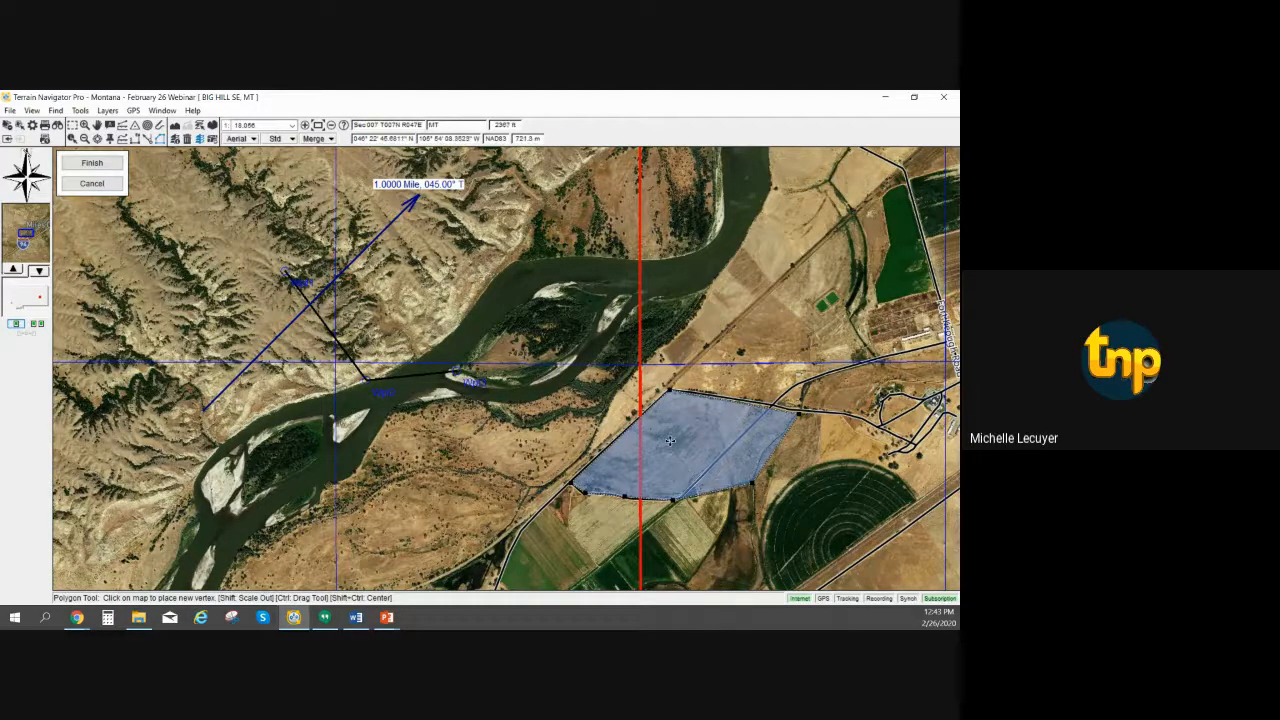
pyautogui.moveTo(670, 441)
pyautogui.click(92, 163)
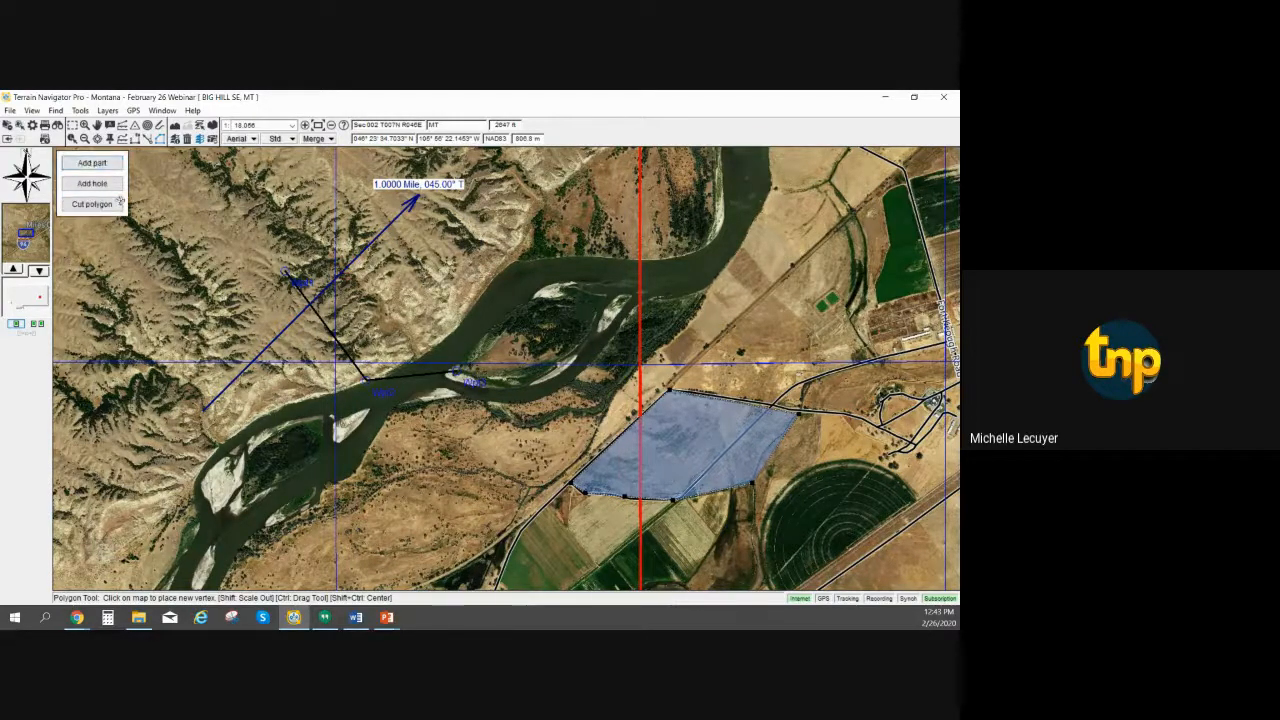
# Examine the area and perimeter information of the polygon southeast of the river
pyautogui.rightClick(713, 427)
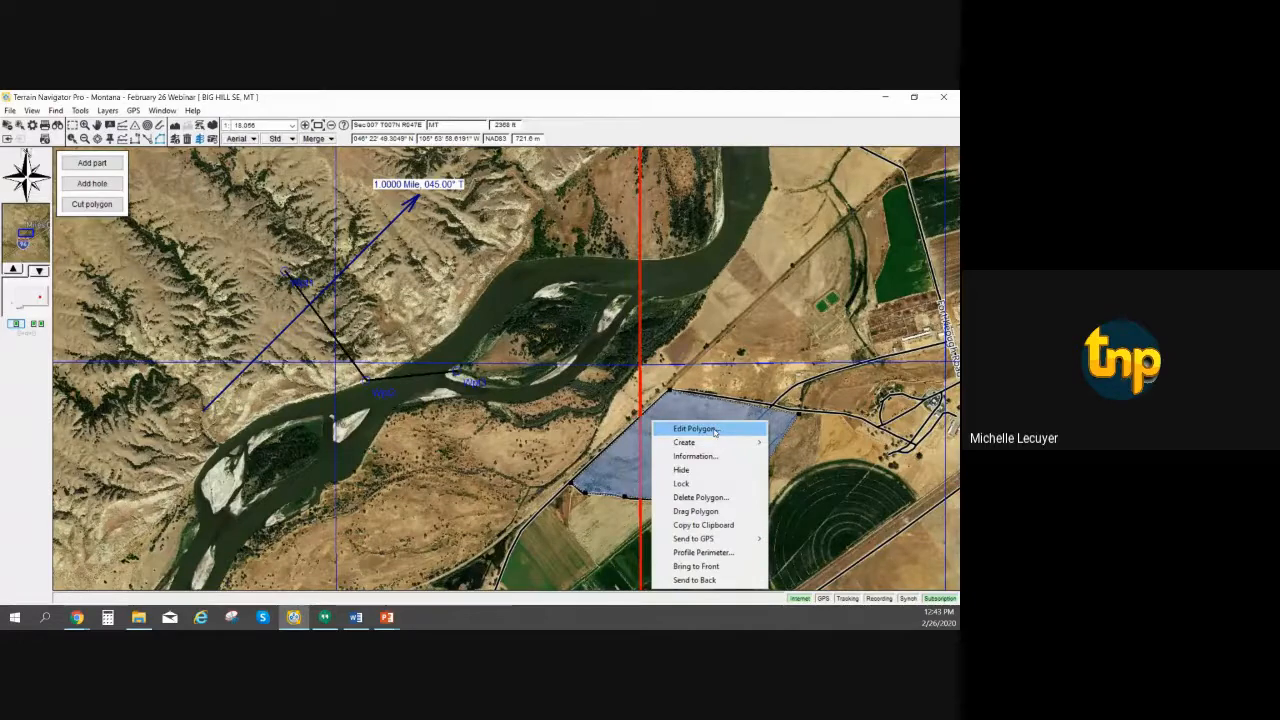
pyautogui.click(700, 456)
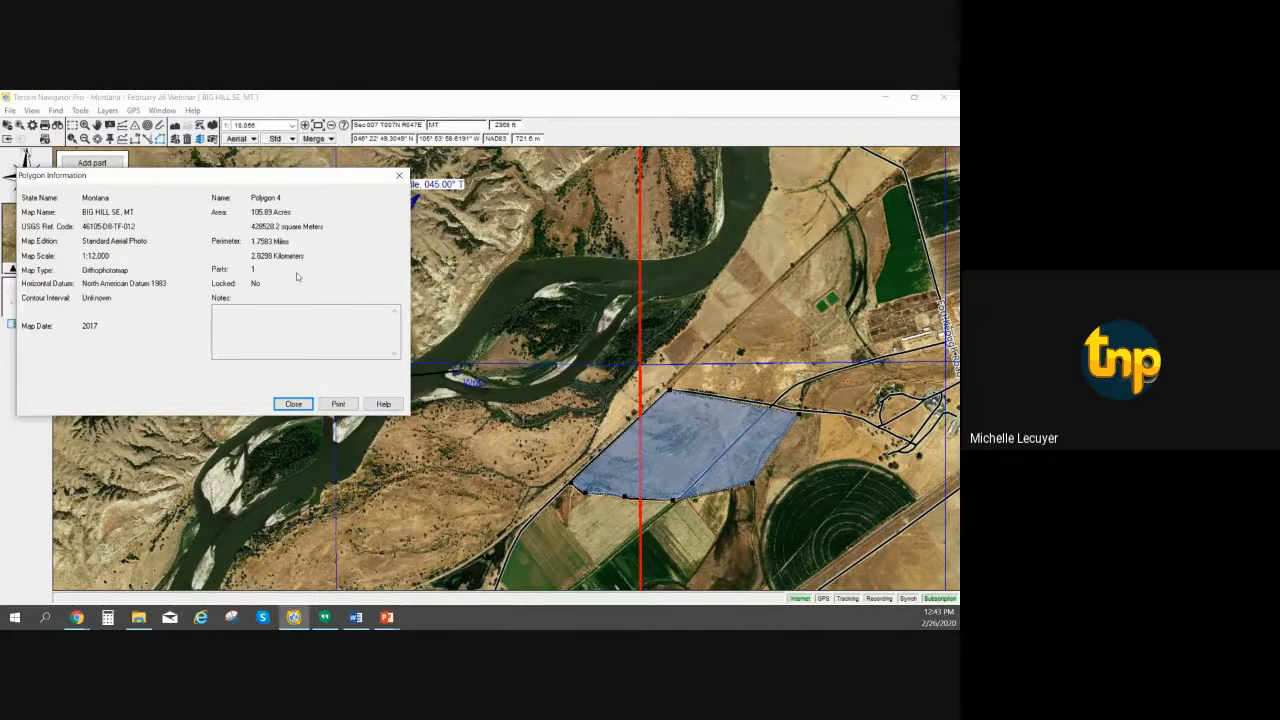
pyautogui.click(293, 404)
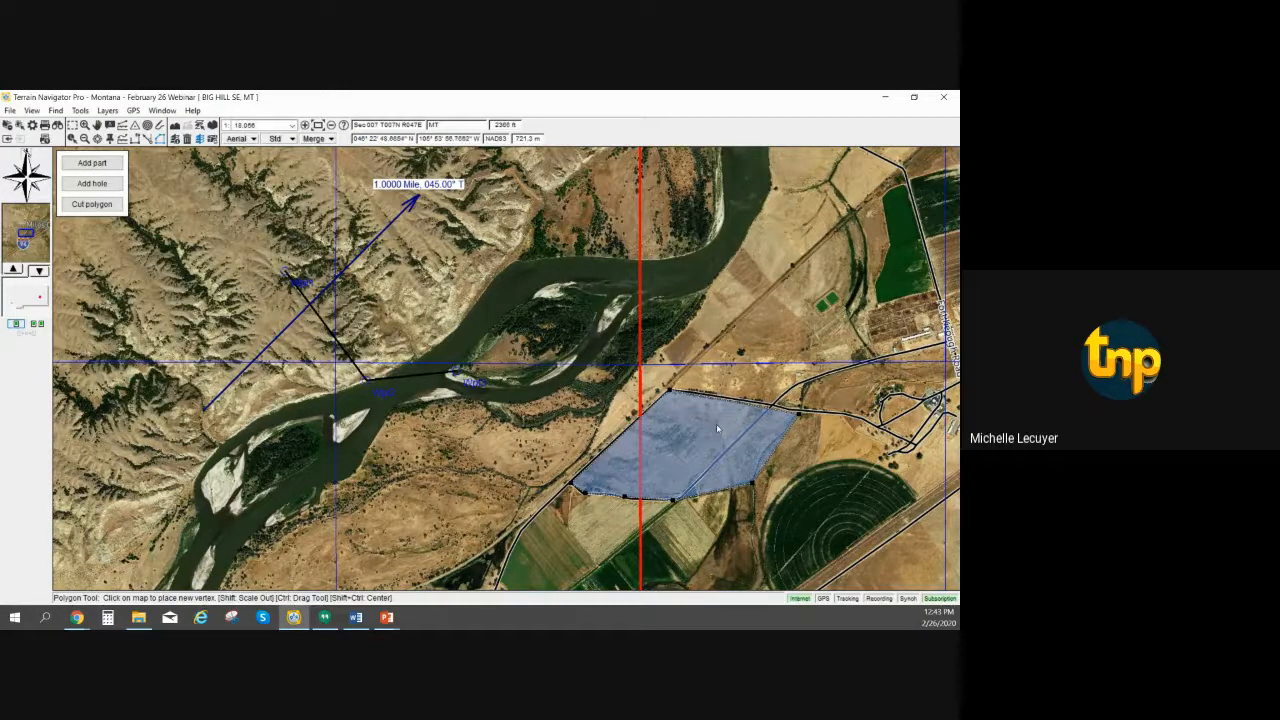
pyautogui.moveTo(717, 427)
pyautogui.moveTo(674, 456)
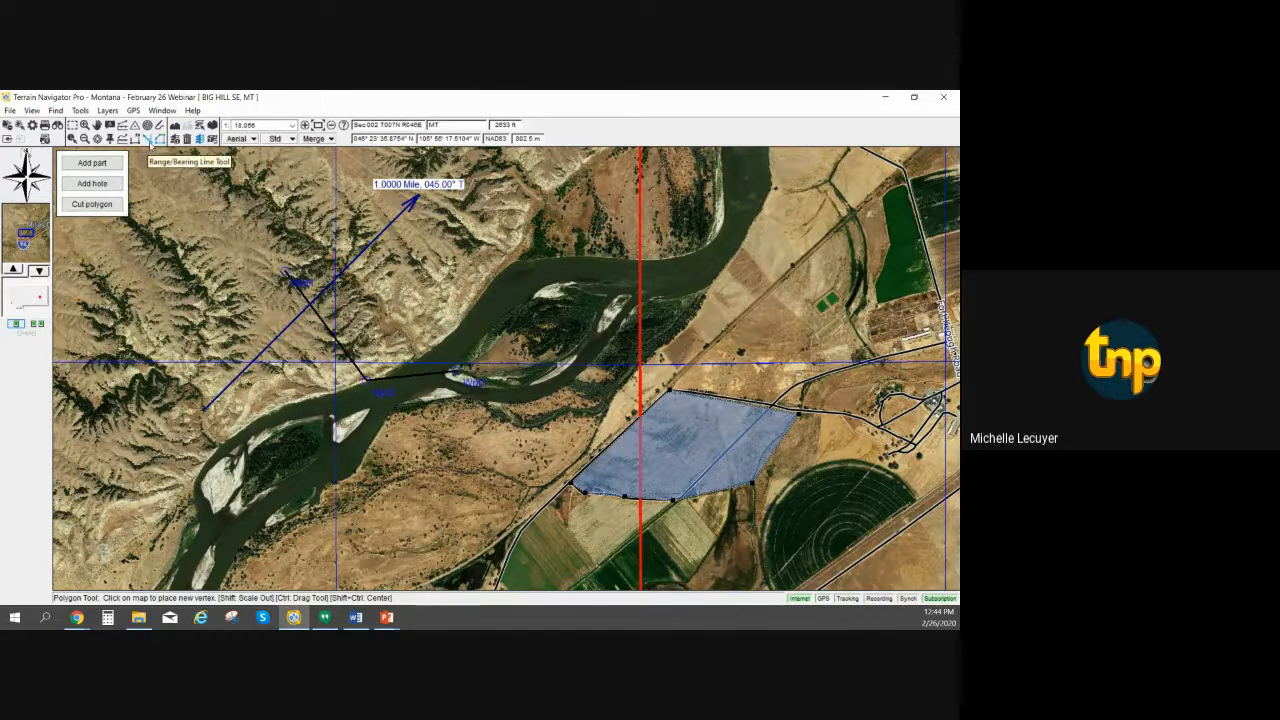
# Examine the elevation profile along the range/bearing line across the hills
pyautogui.click(150, 141)
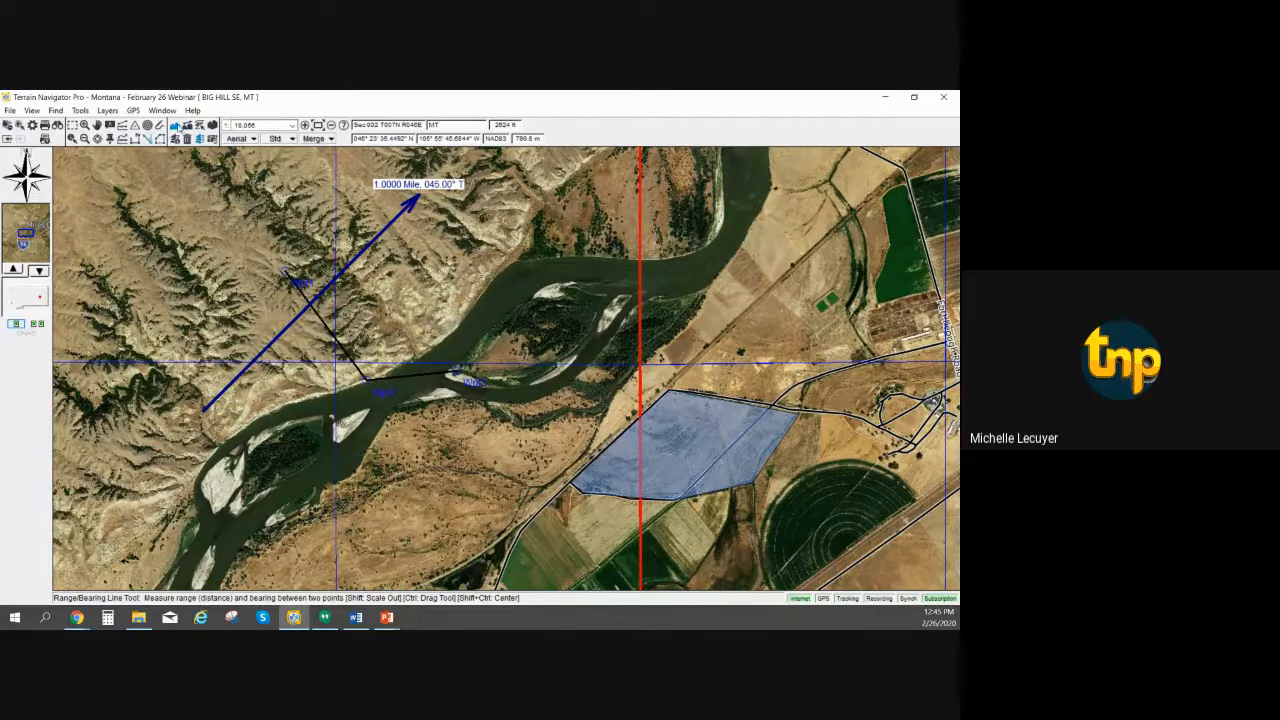
pyautogui.click(176, 127)
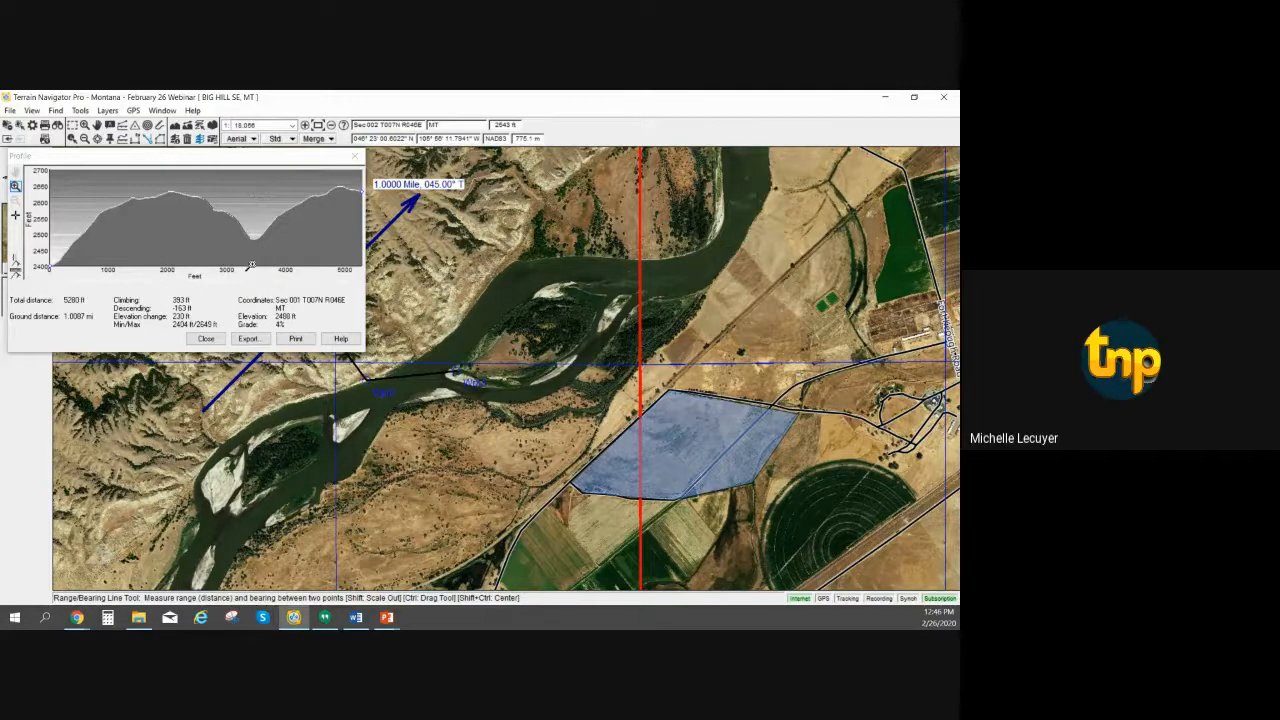
pyautogui.click(206, 338)
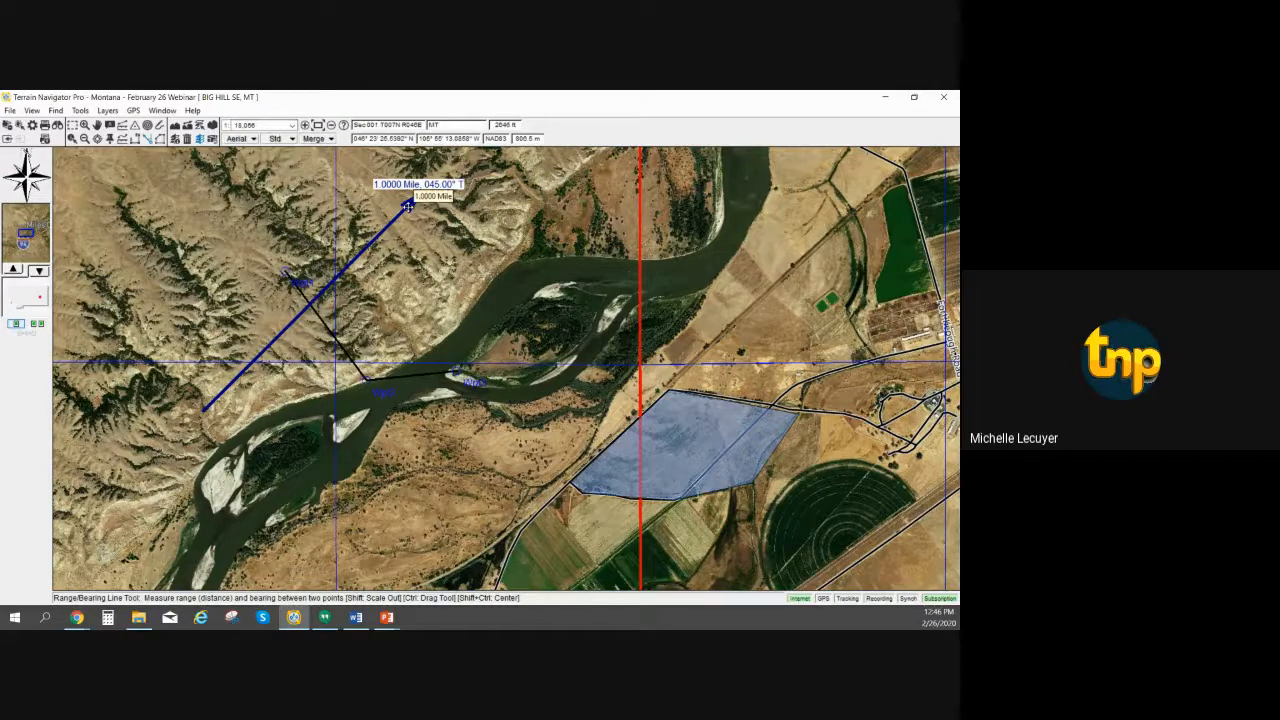
pyautogui.click(176, 128)
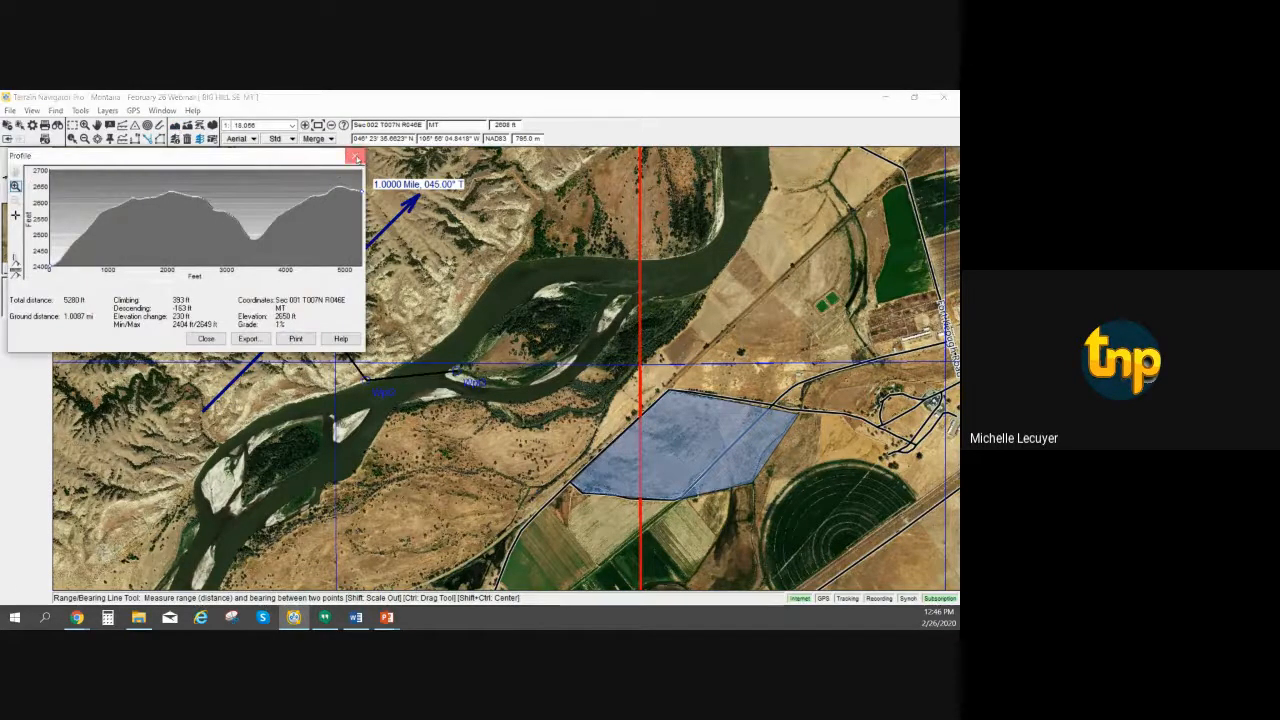
pyautogui.click(356, 158)
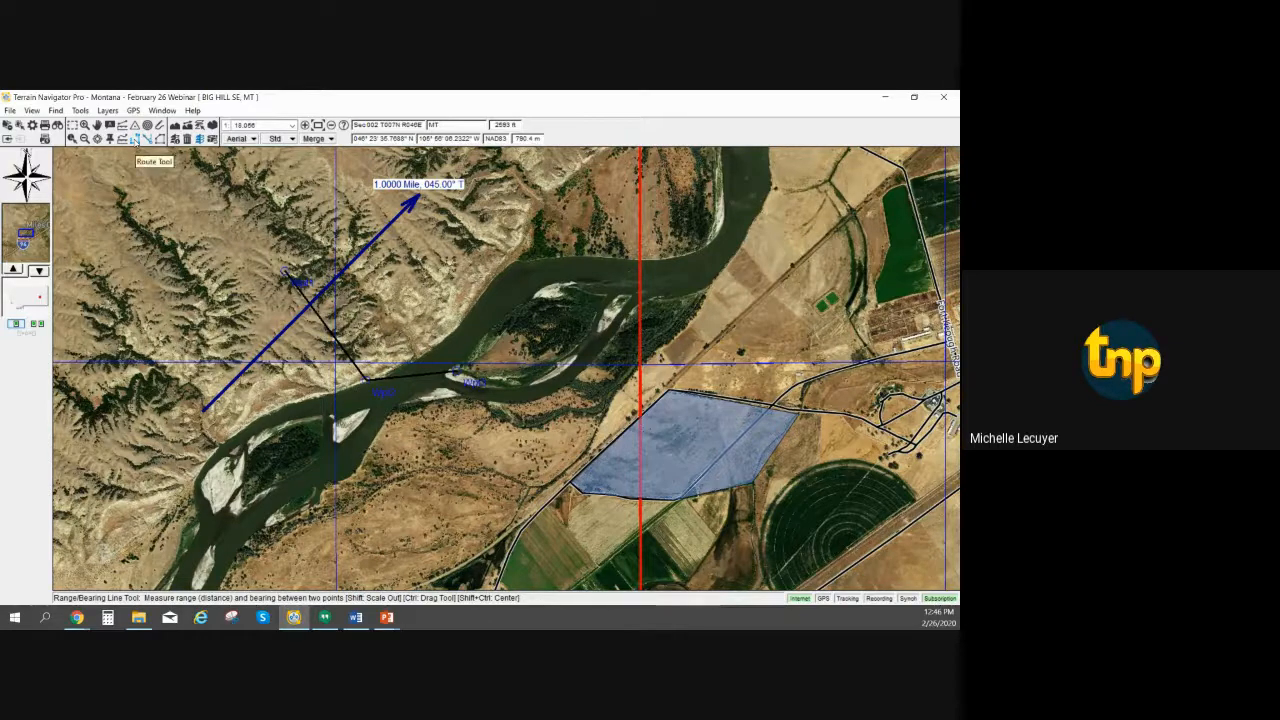
# Examine the elevation profile along the three-waypoint route from the hills to the sandbar
pyautogui.click(136, 140)
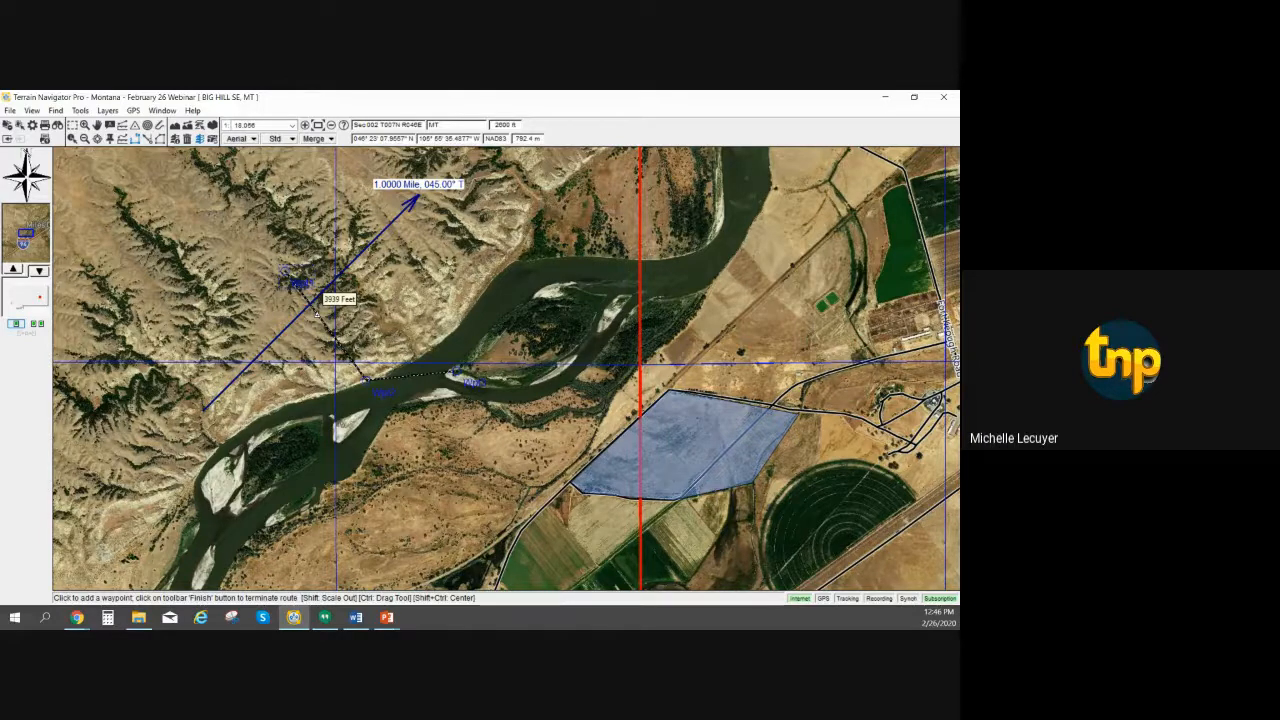
pyautogui.click(175, 126)
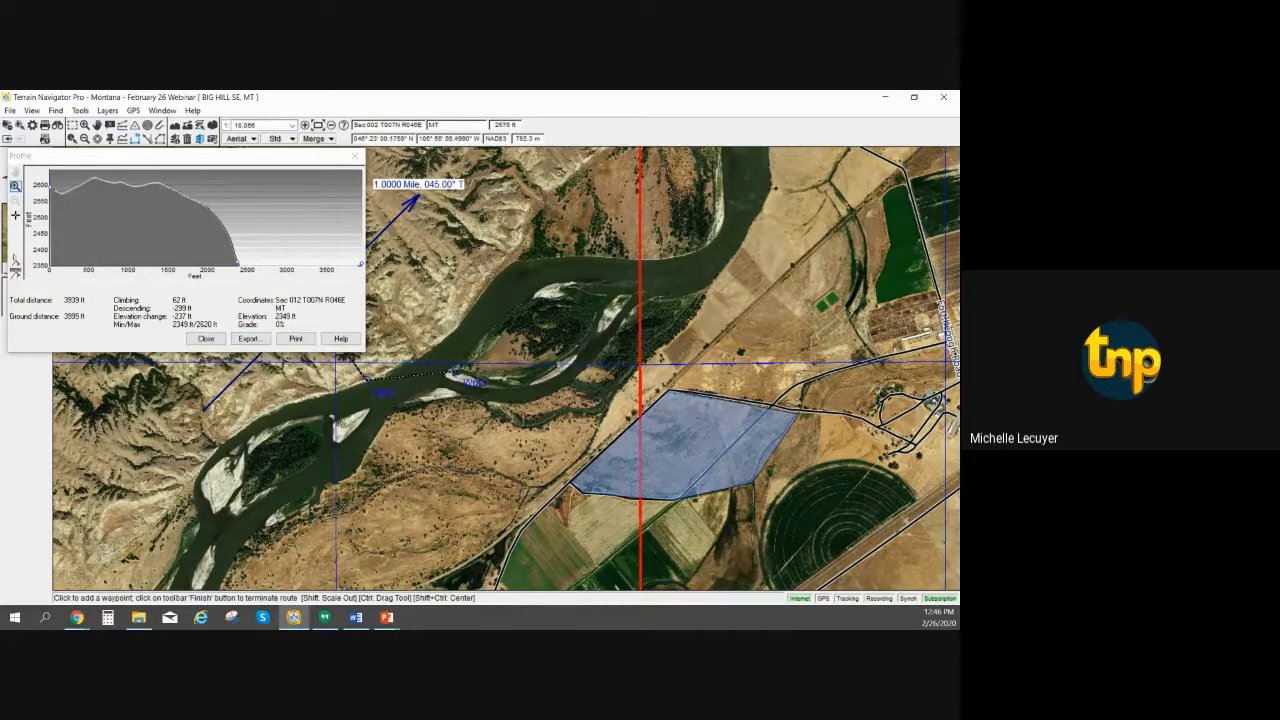
pyautogui.click(206, 338)
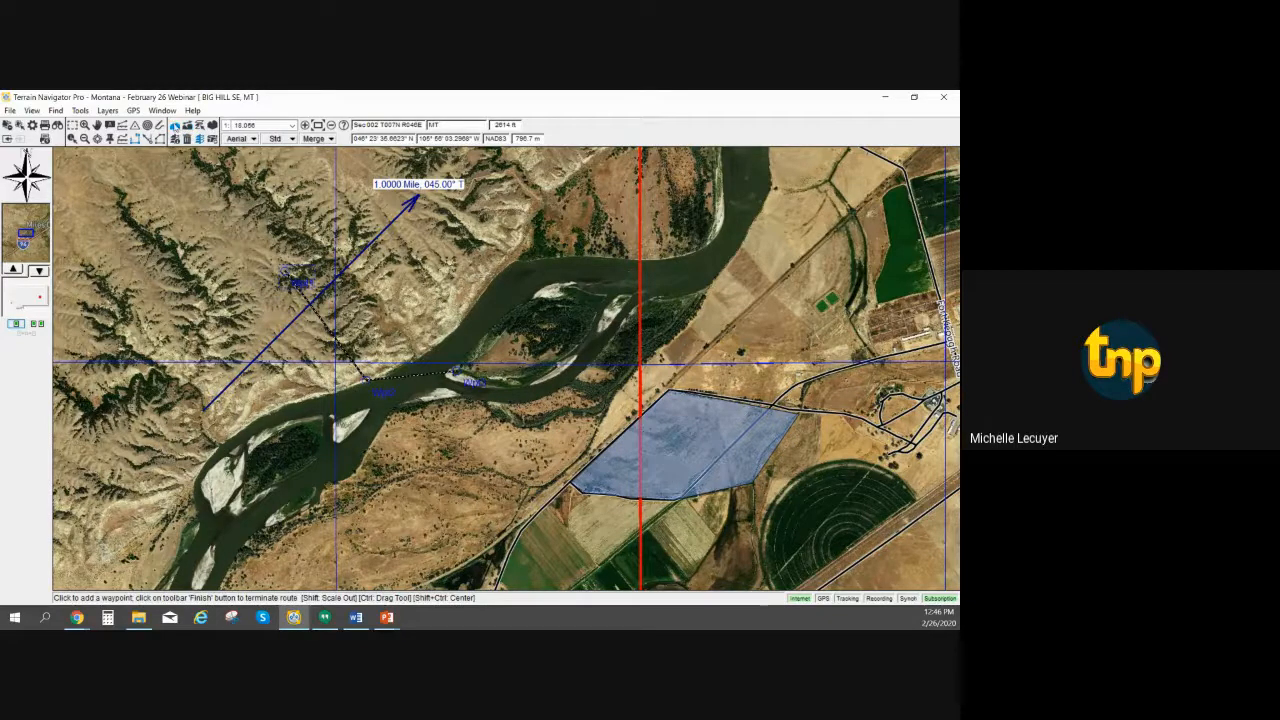
pyautogui.click(175, 128)
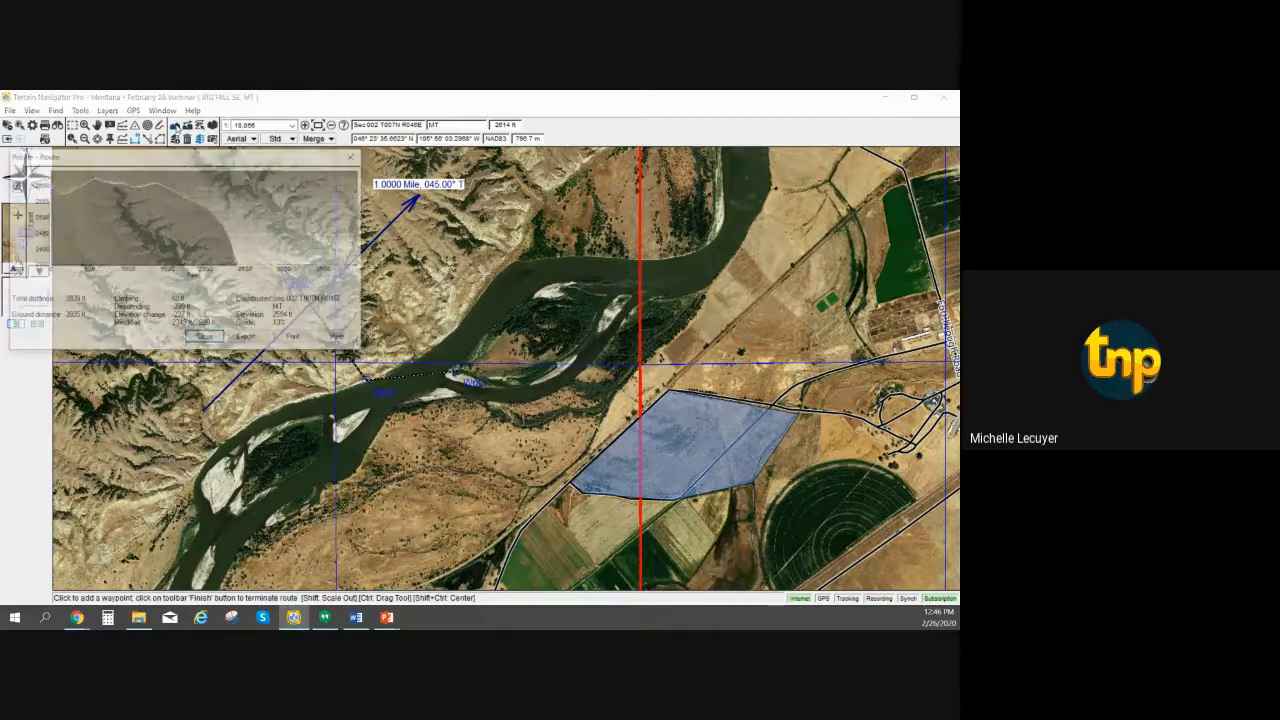
pyautogui.click(350, 157)
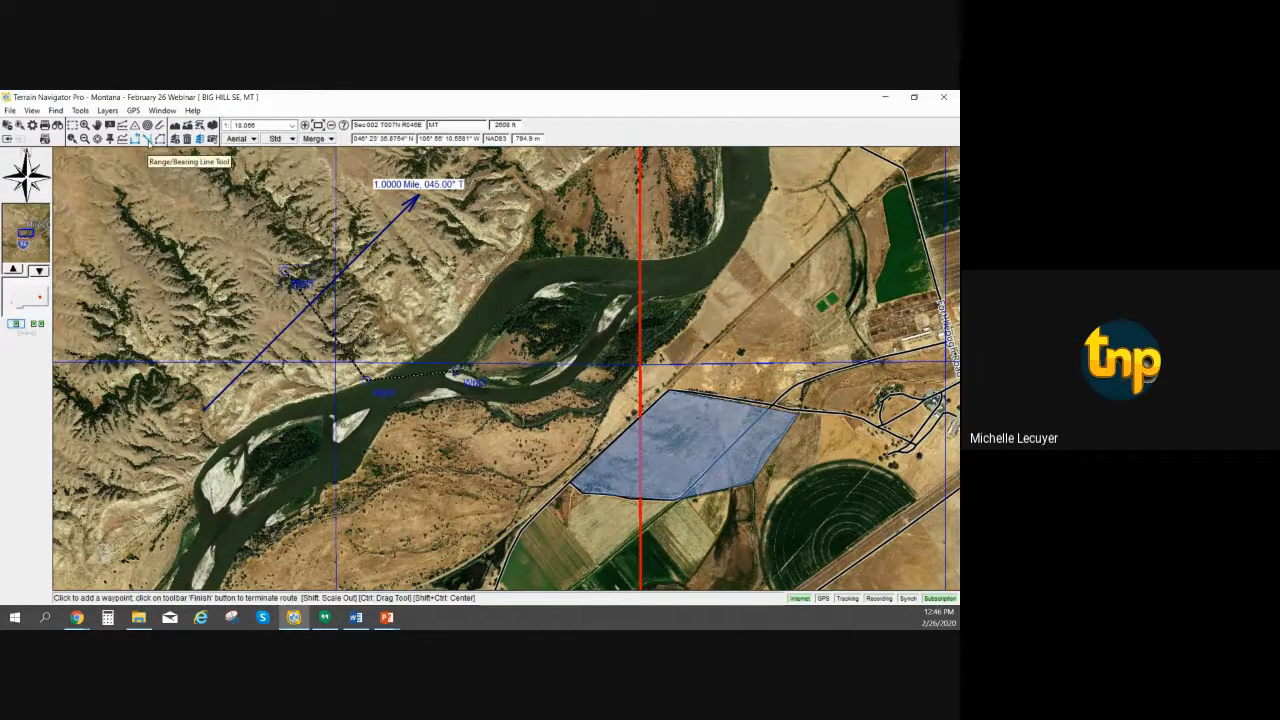
# Examine the line of sight between the two ends of the range/bearing line
pyautogui.click(148, 139)
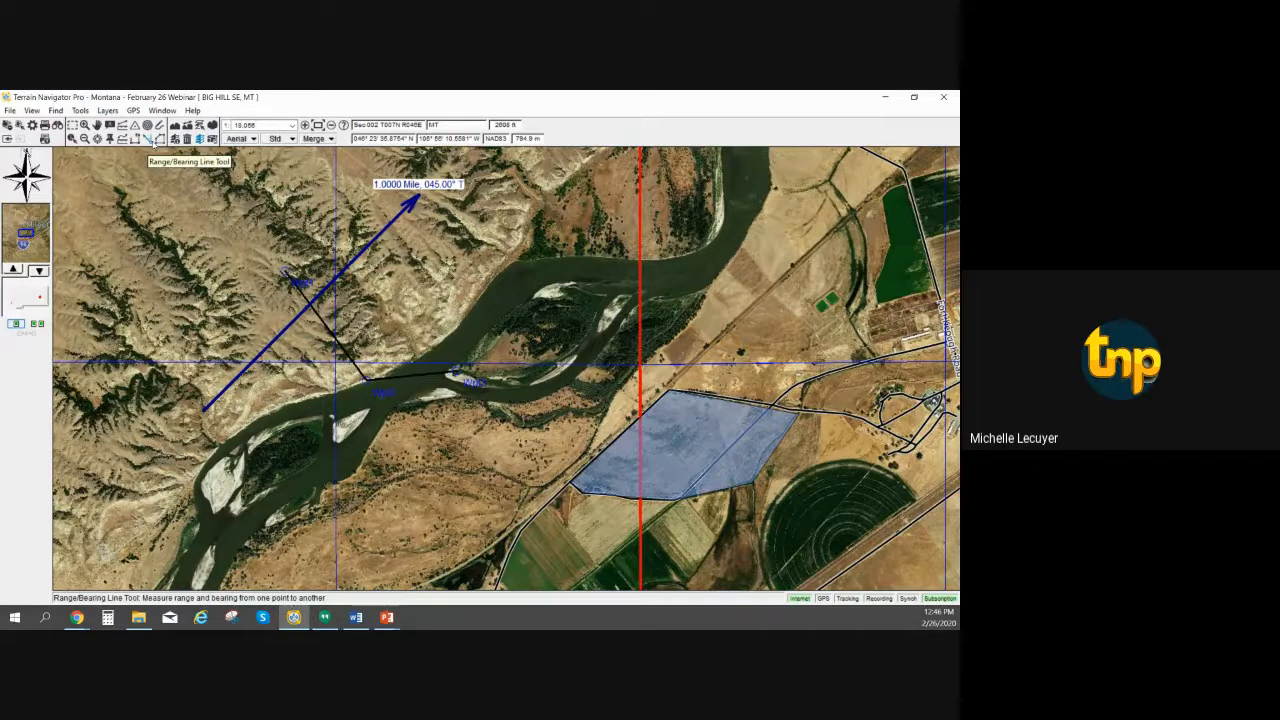
pyautogui.click(187, 127)
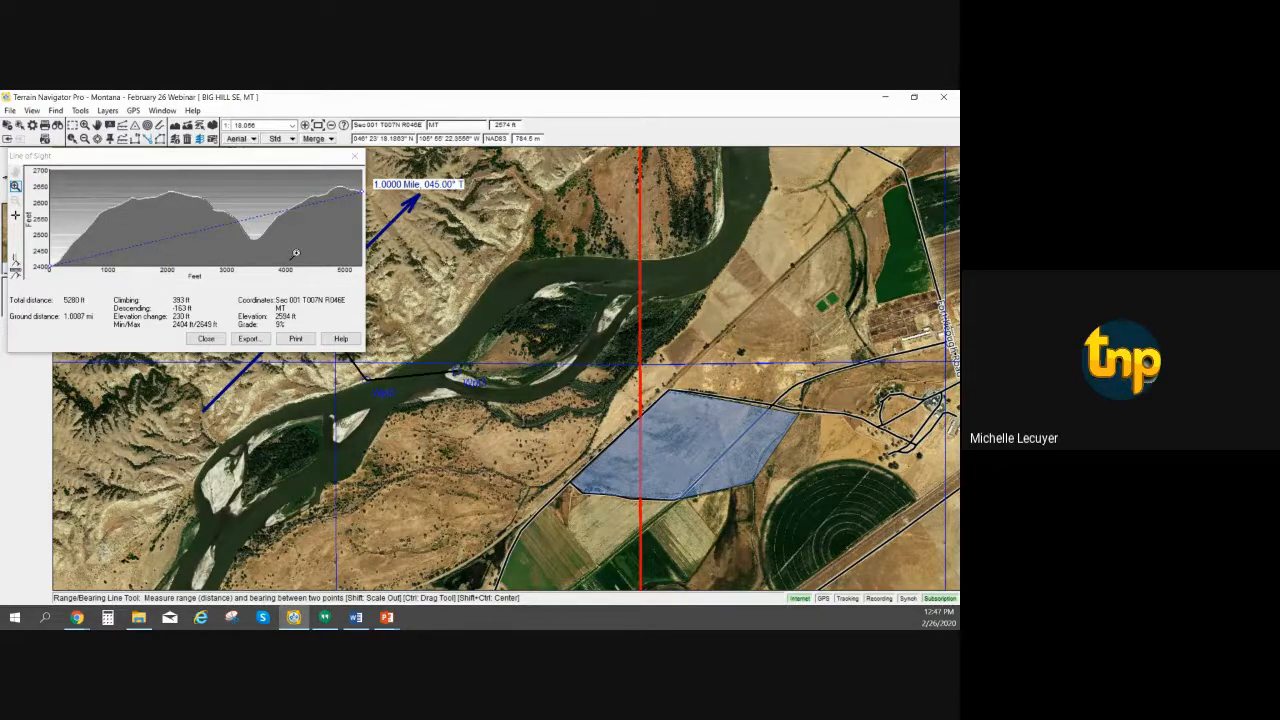
pyautogui.click(208, 339)
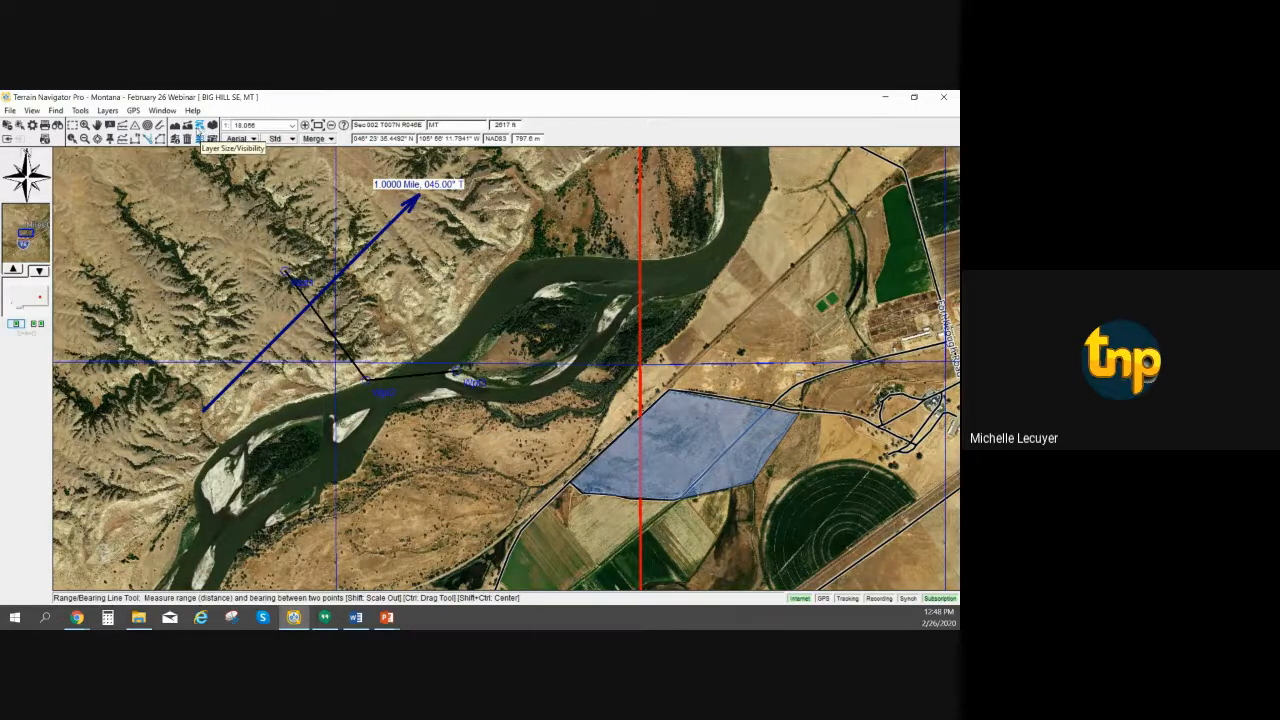
# Shrink the layer size to below 1x and hide the Labels layer on the map
pyautogui.click(199, 128)
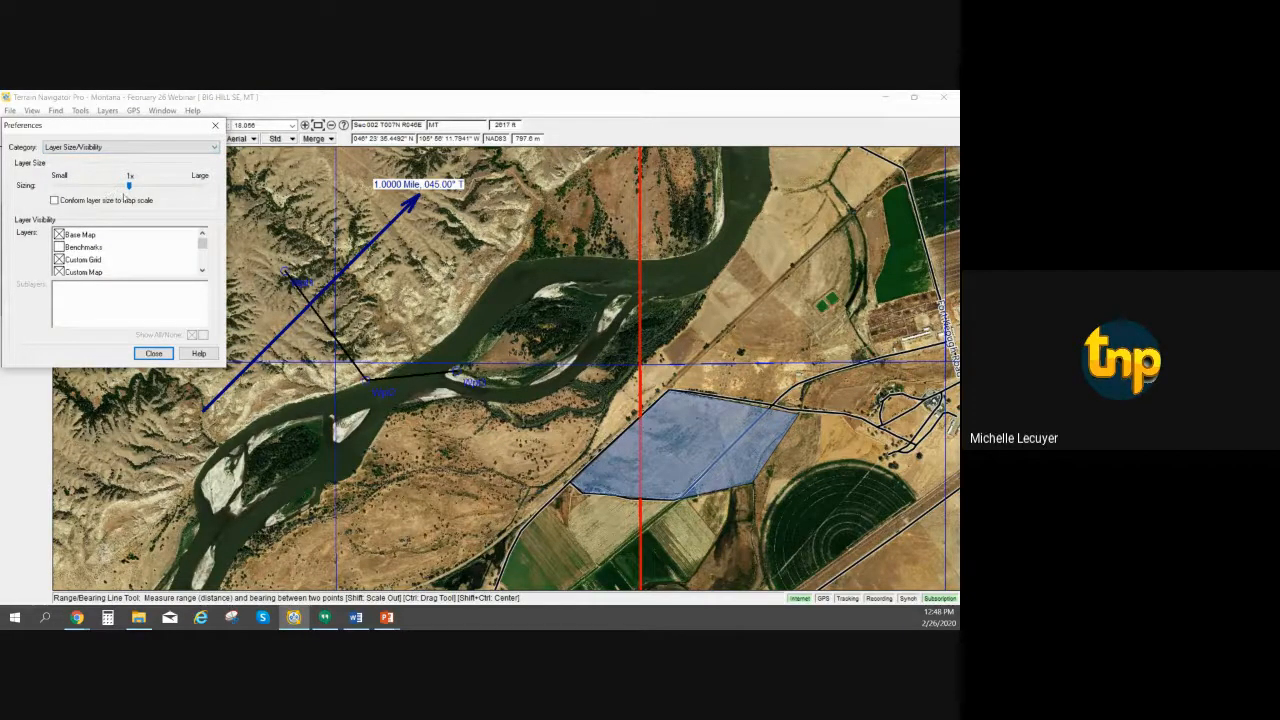
pyautogui.moveTo(129, 187)
pyautogui.mouseDown()
pyautogui.moveTo(100, 187)
pyautogui.moveTo(111, 188)
pyautogui.mouseUp()
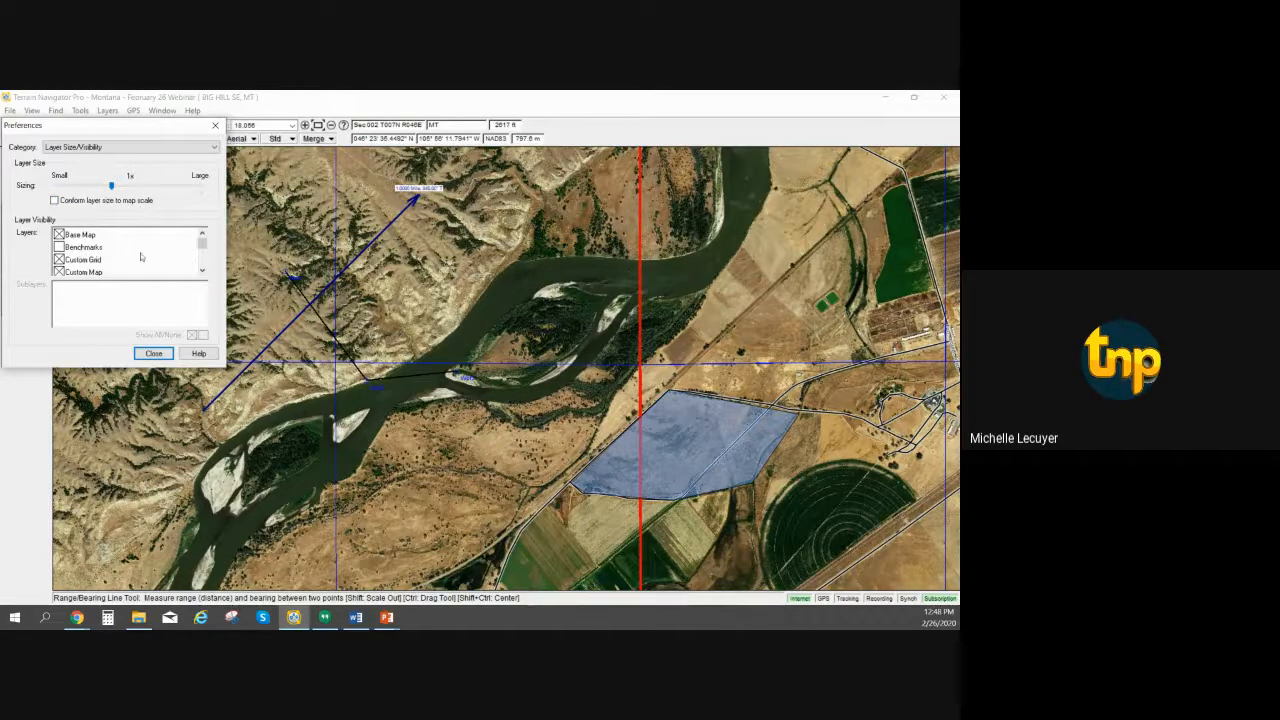
pyautogui.moveTo(201, 245); pyautogui.dragTo(205, 251)
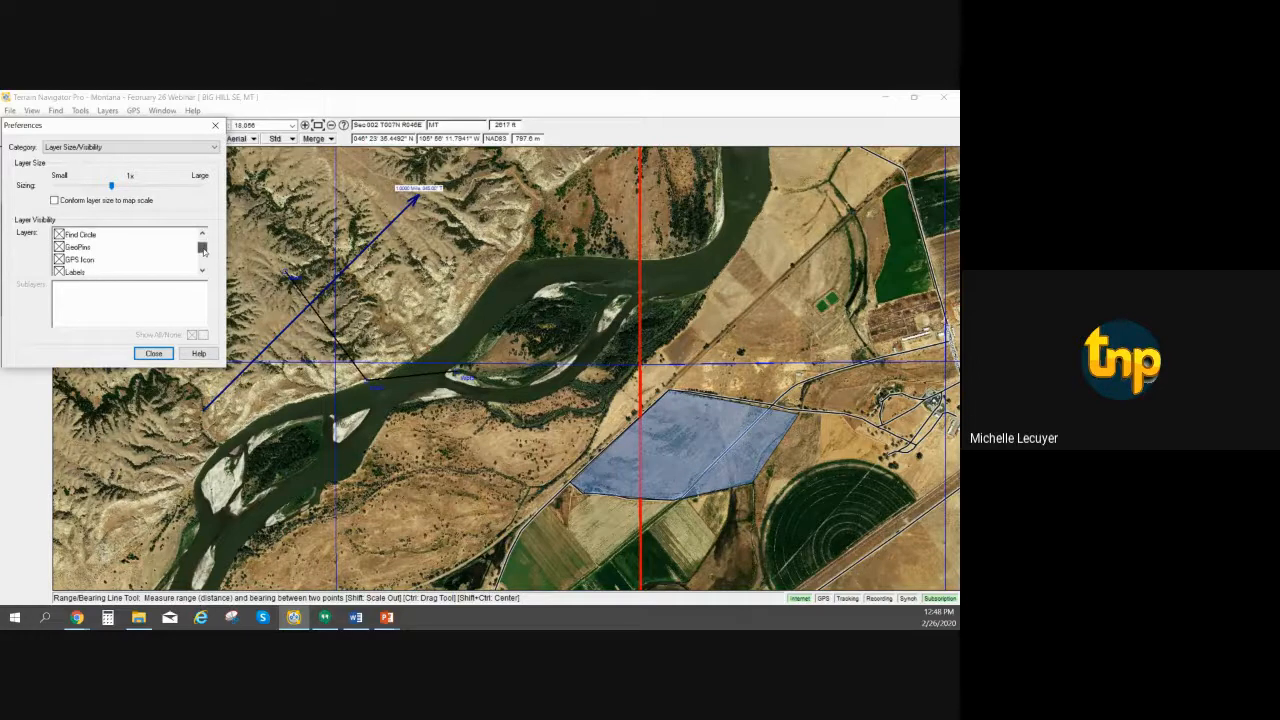
pyautogui.click(59, 273)
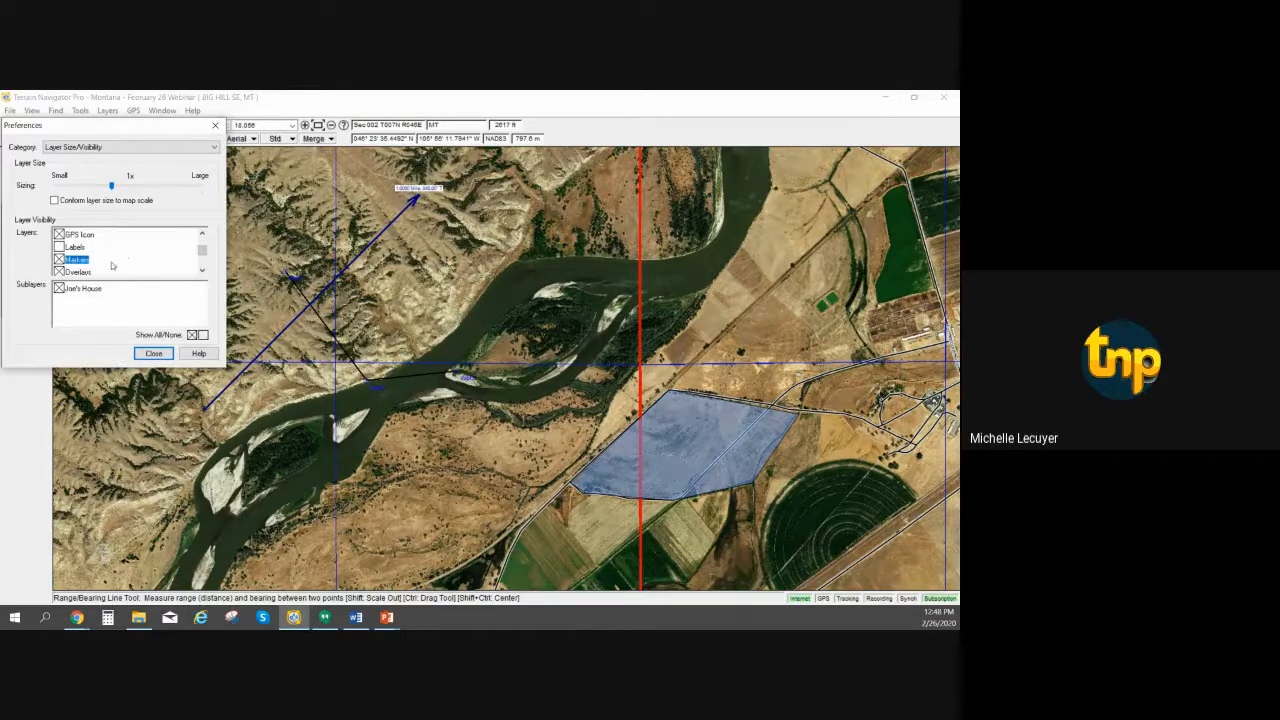
pyautogui.scroll(-1, 153, 257)
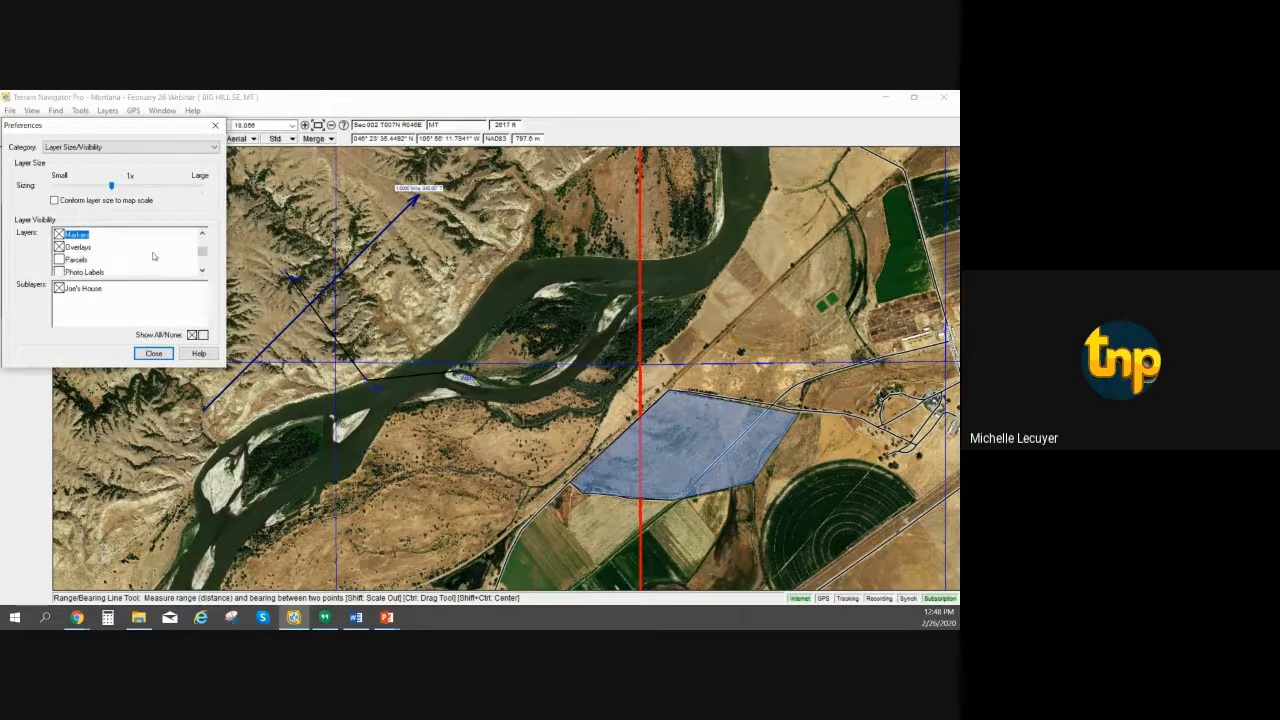
pyautogui.scroll(1, 119, 261)
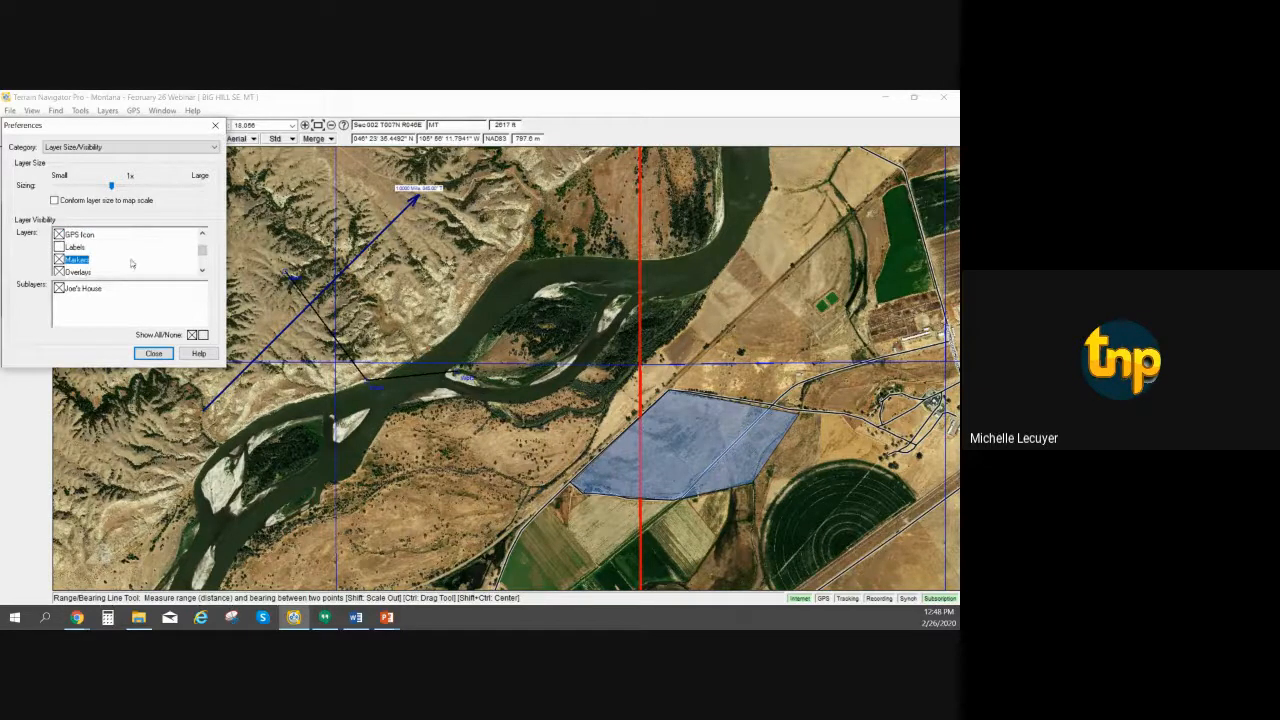
pyautogui.scroll(-1, 140, 258)
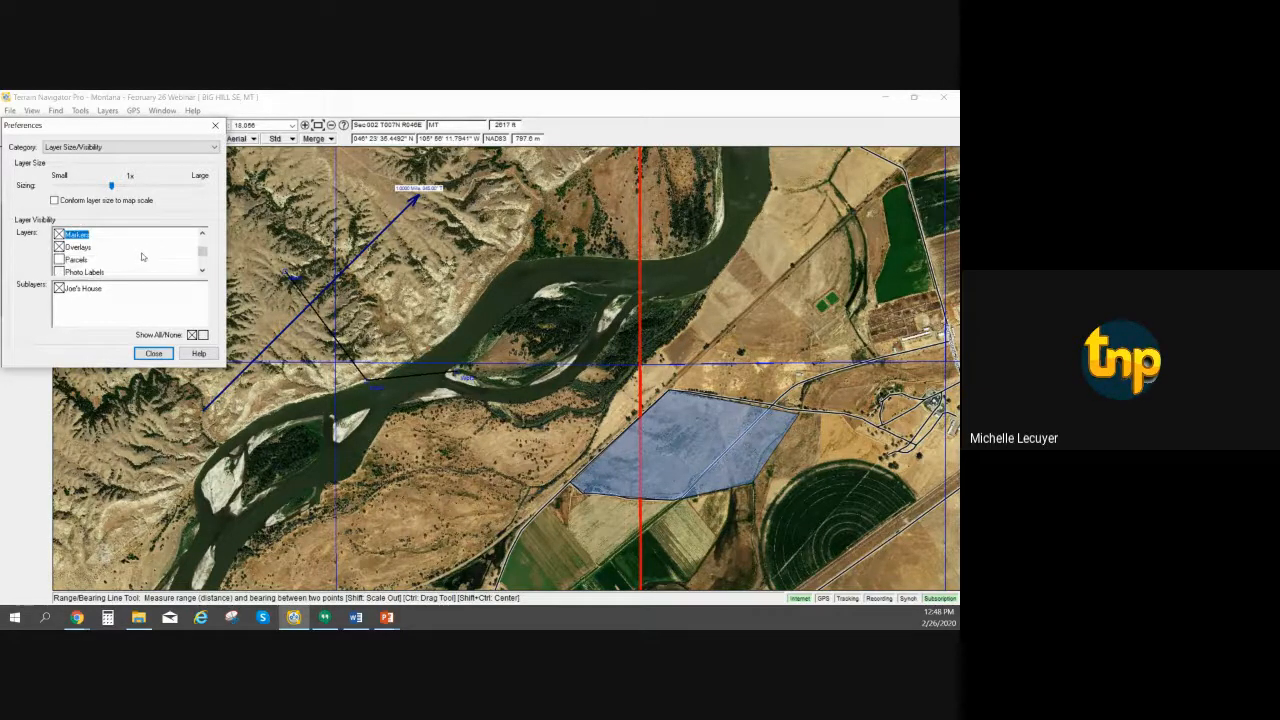
pyautogui.scroll(-2, 145, 257)
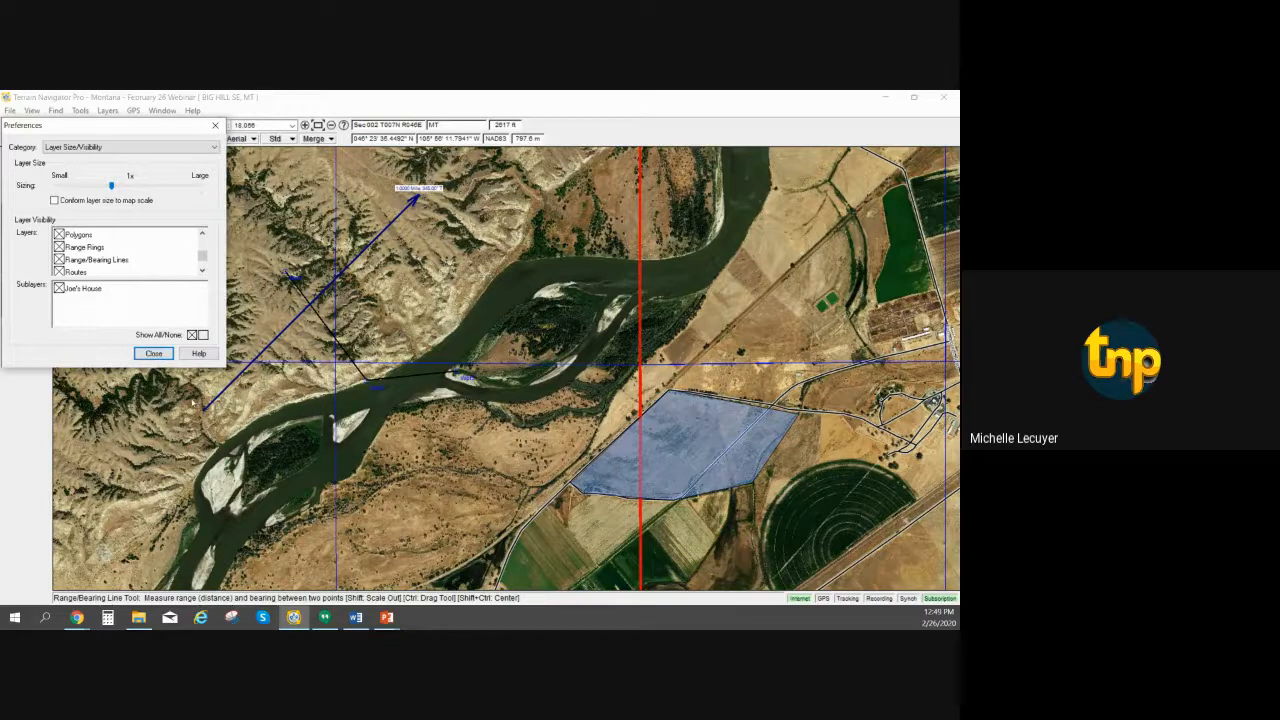
pyautogui.click(153, 353)
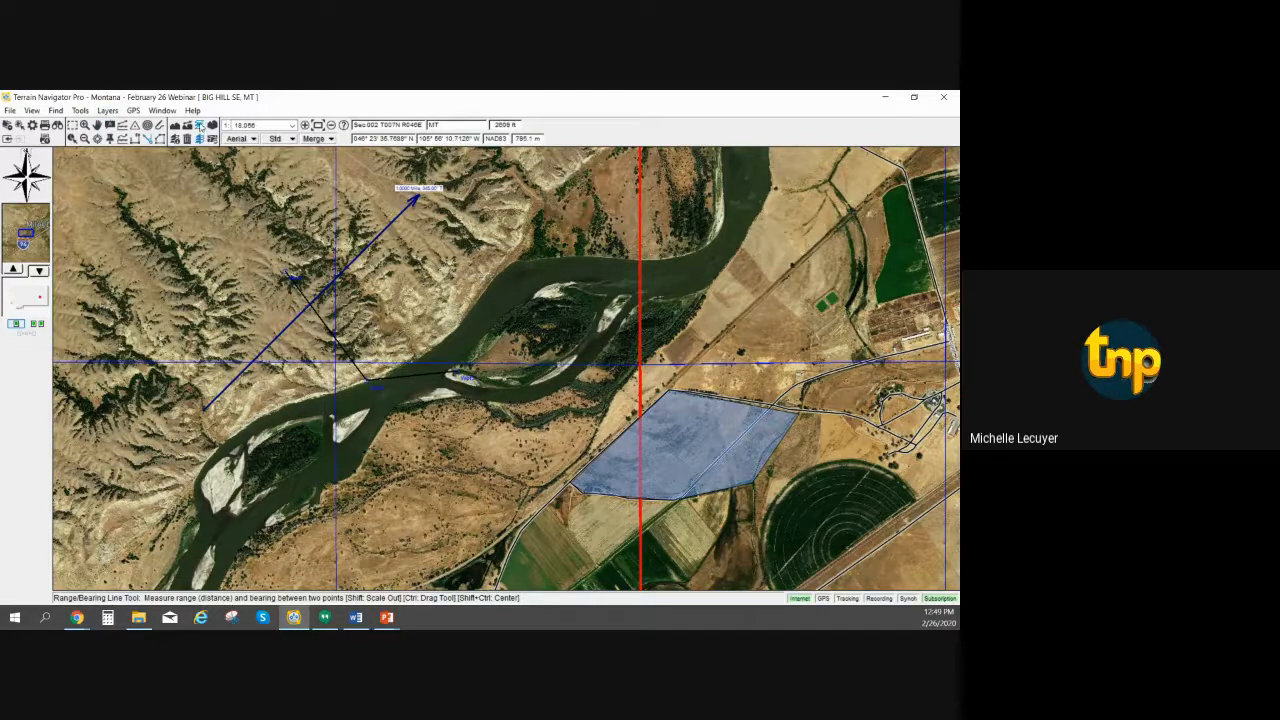
# Enlarge the layer size to slightly above 1x
pyautogui.click(200, 126)
pyautogui.moveTo(117, 189); pyautogui.dragTo(137, 191)
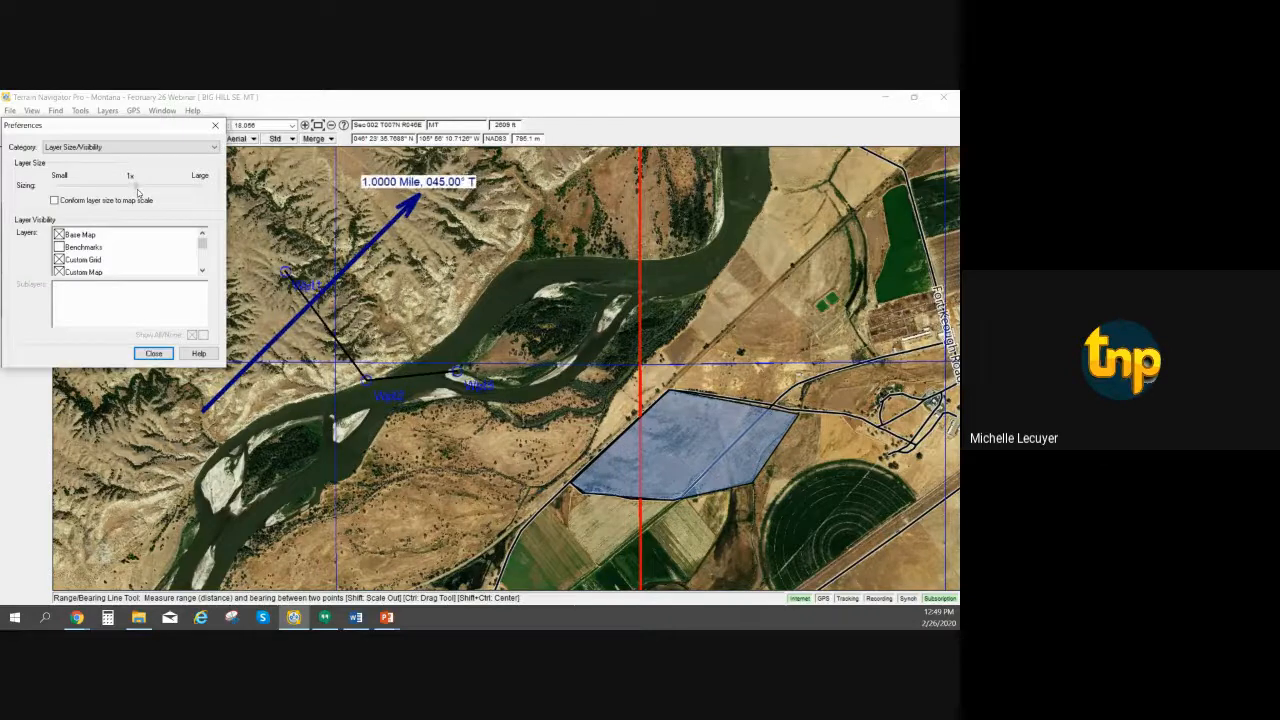
pyautogui.click(153, 354)
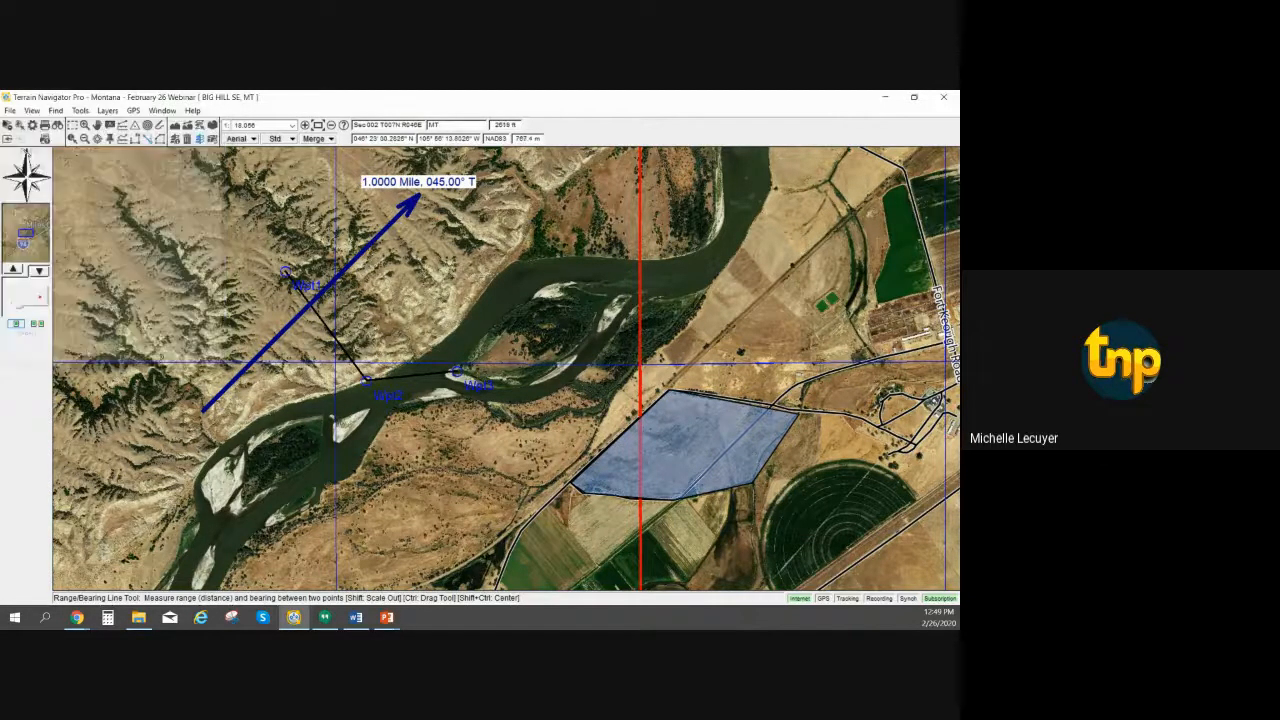
# View the river area in 3-D, rotate the landscape to look from higher up, and return to the flat map
pyautogui.click(212, 126)
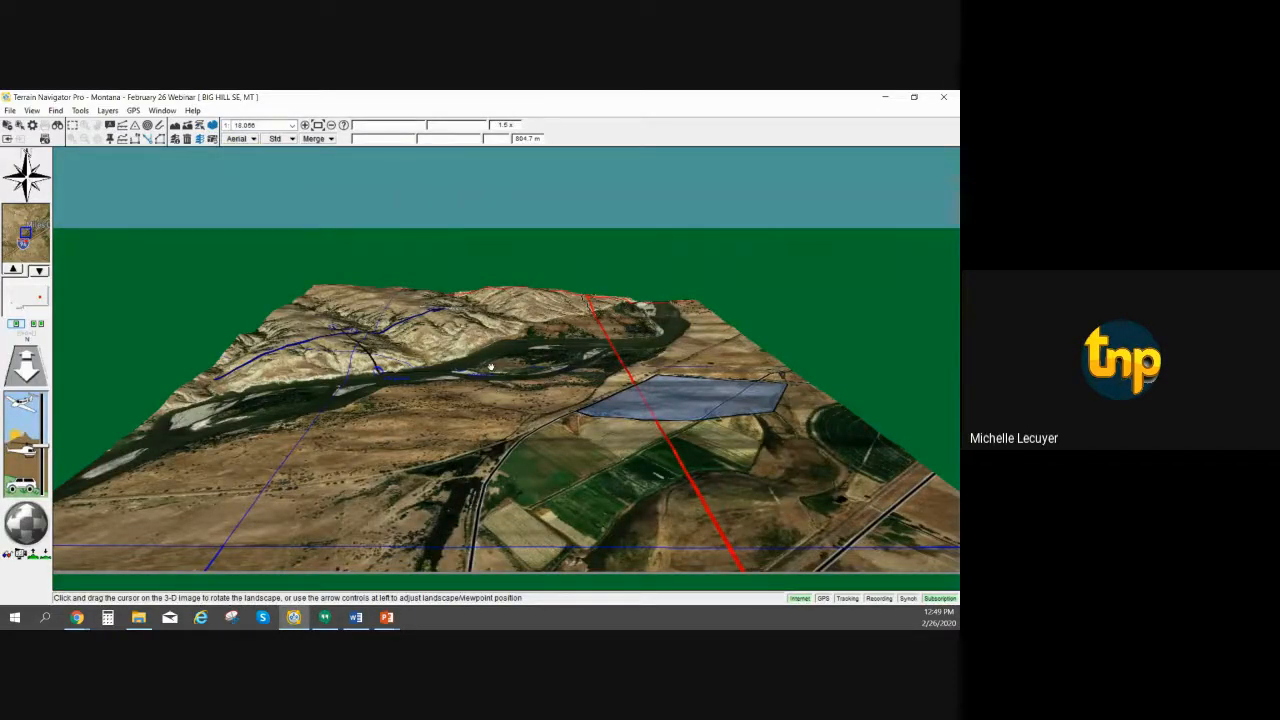
pyautogui.moveTo(490, 348); pyautogui.dragTo(722, 491)
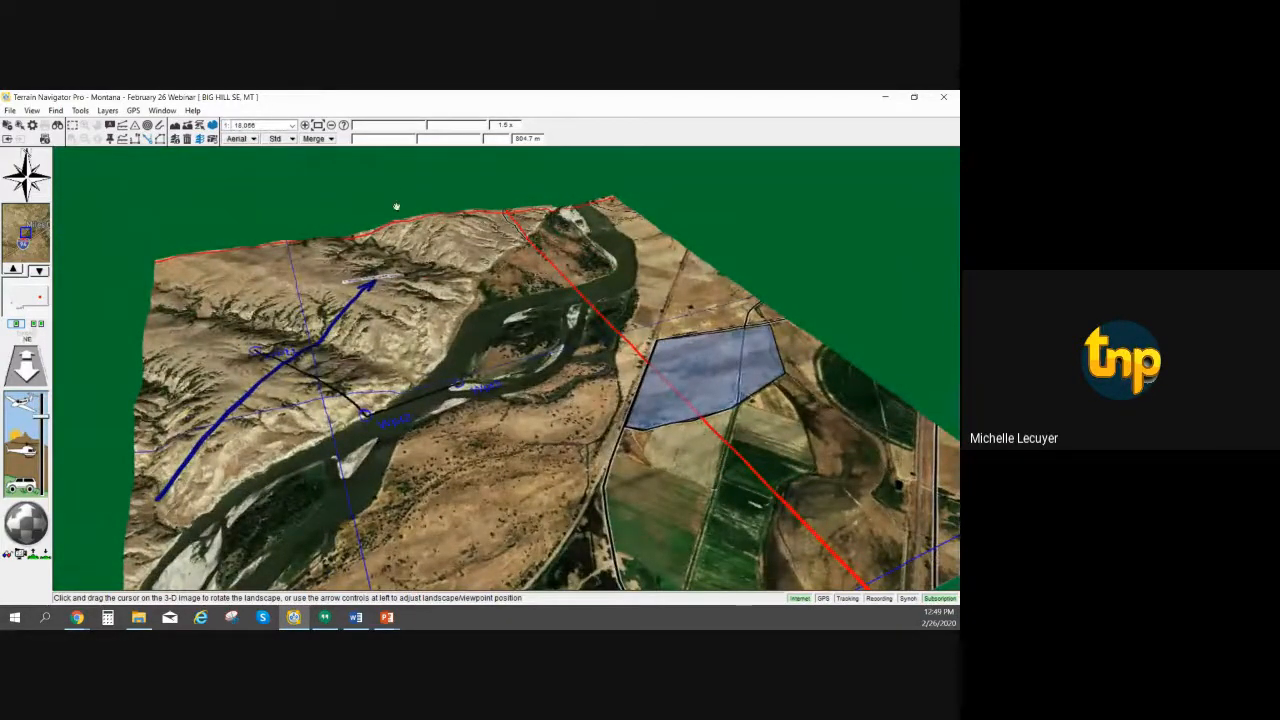
pyautogui.click(213, 125)
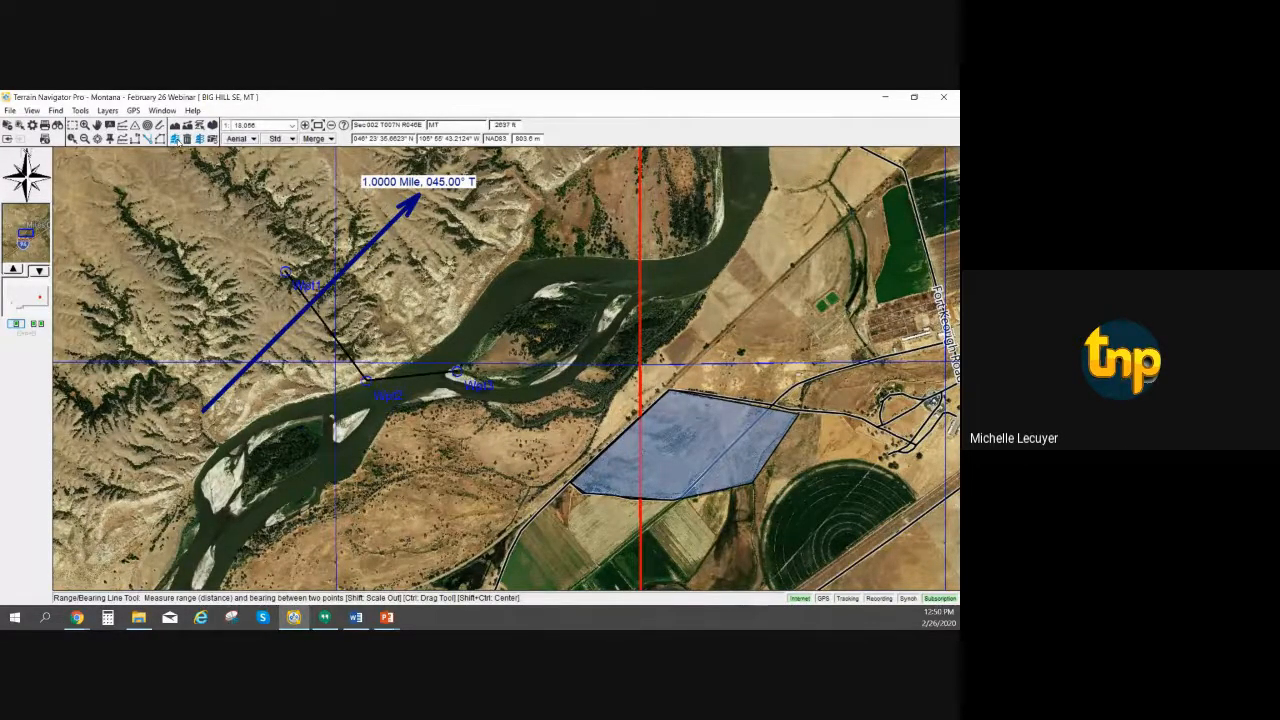
# Examine the range, bearing and end elevations in the range/bearing line's information
pyautogui.click(148, 139)
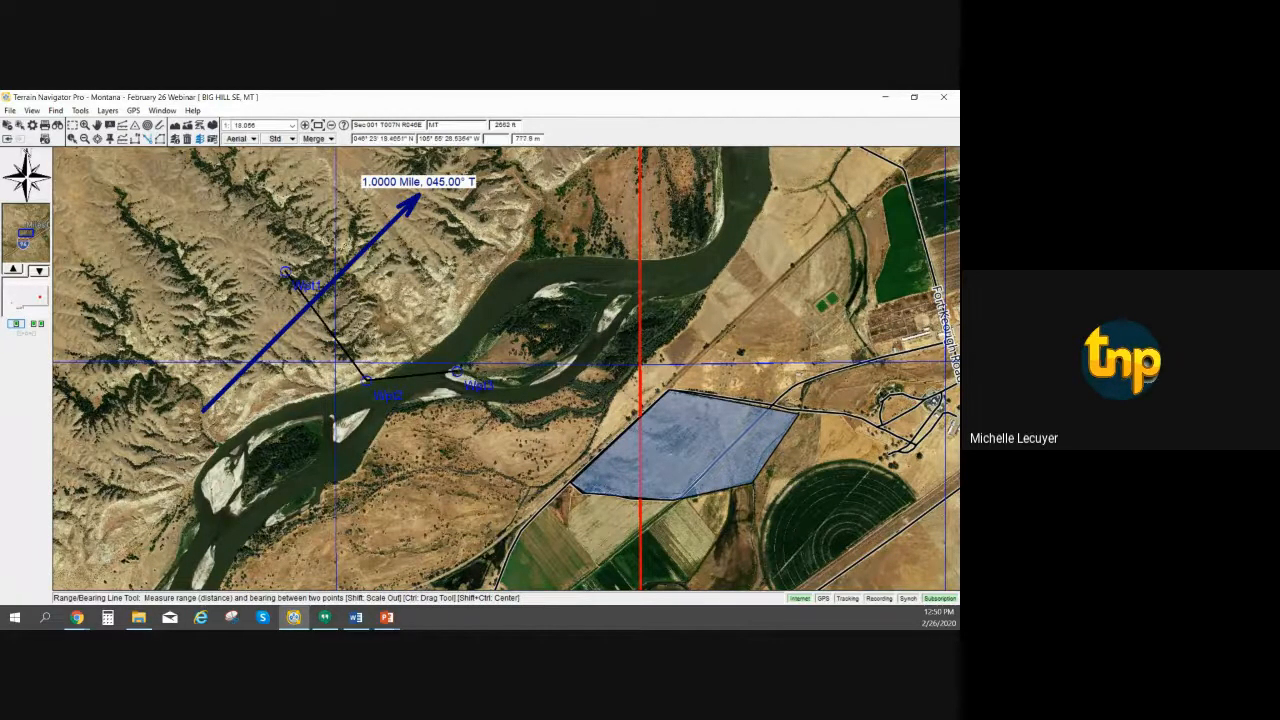
pyautogui.click(175, 138)
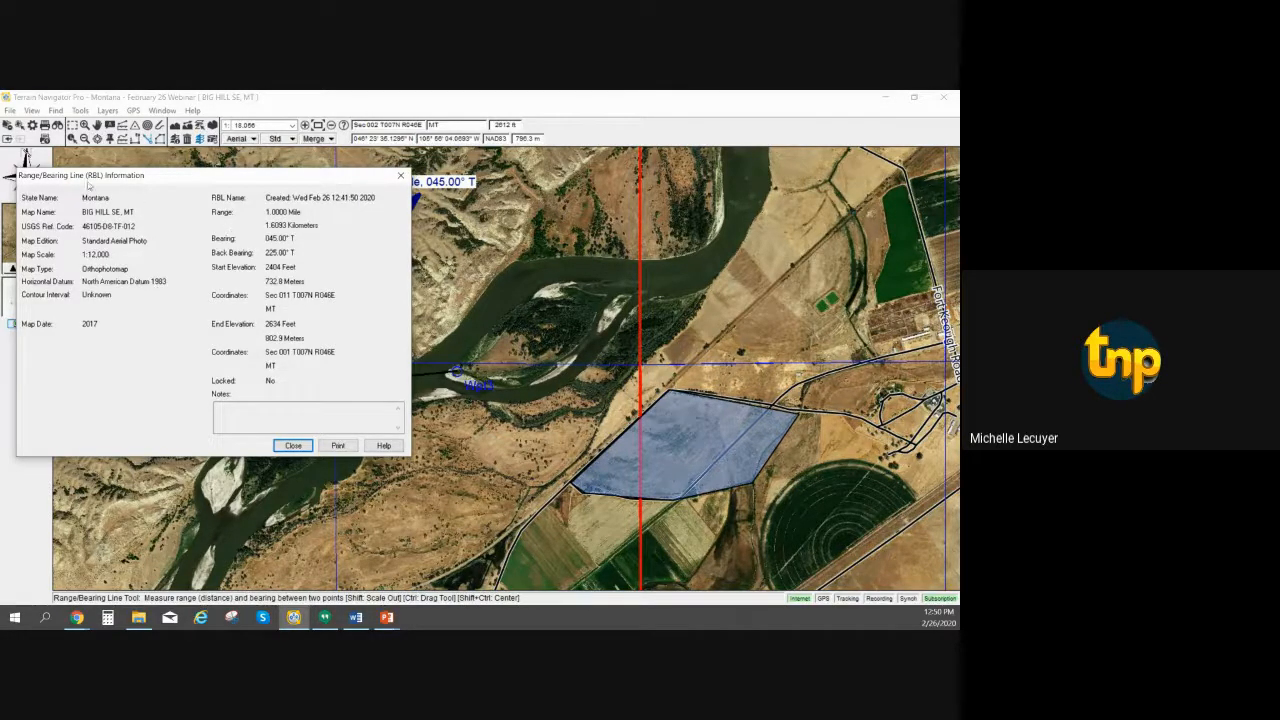
pyautogui.click(292, 445)
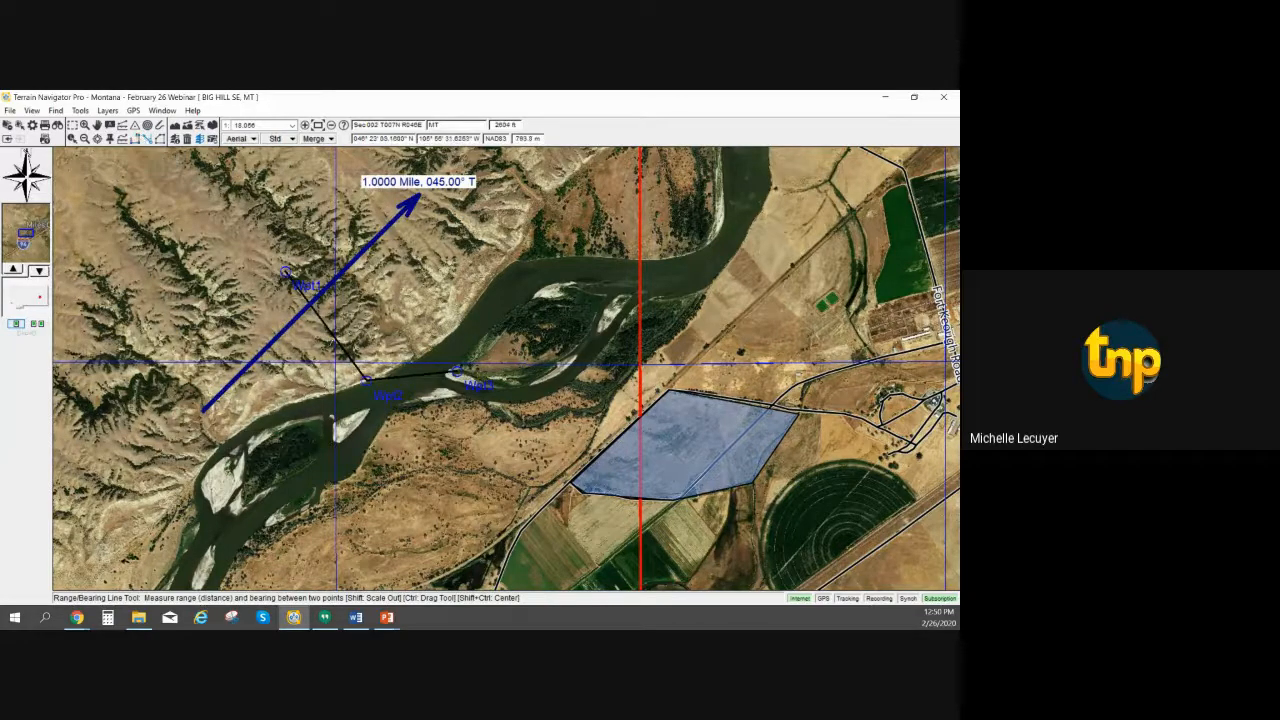
pyautogui.click(179, 140)
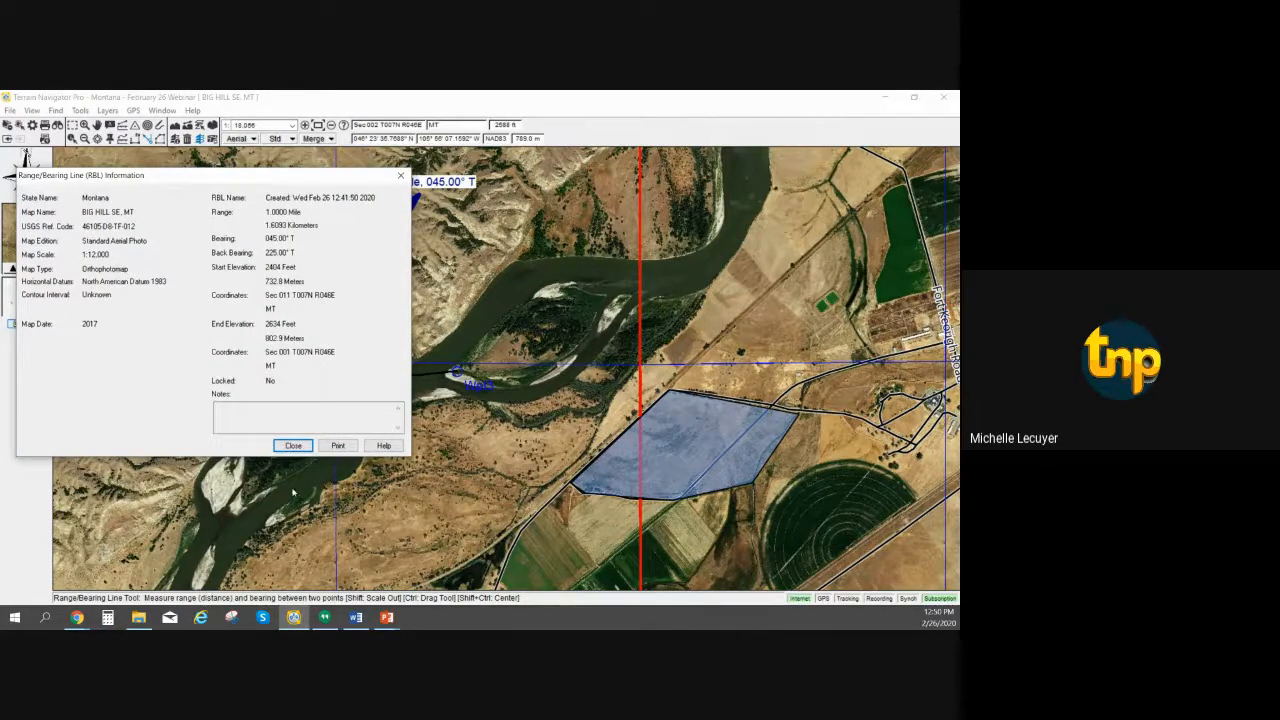
pyautogui.click(287, 447)
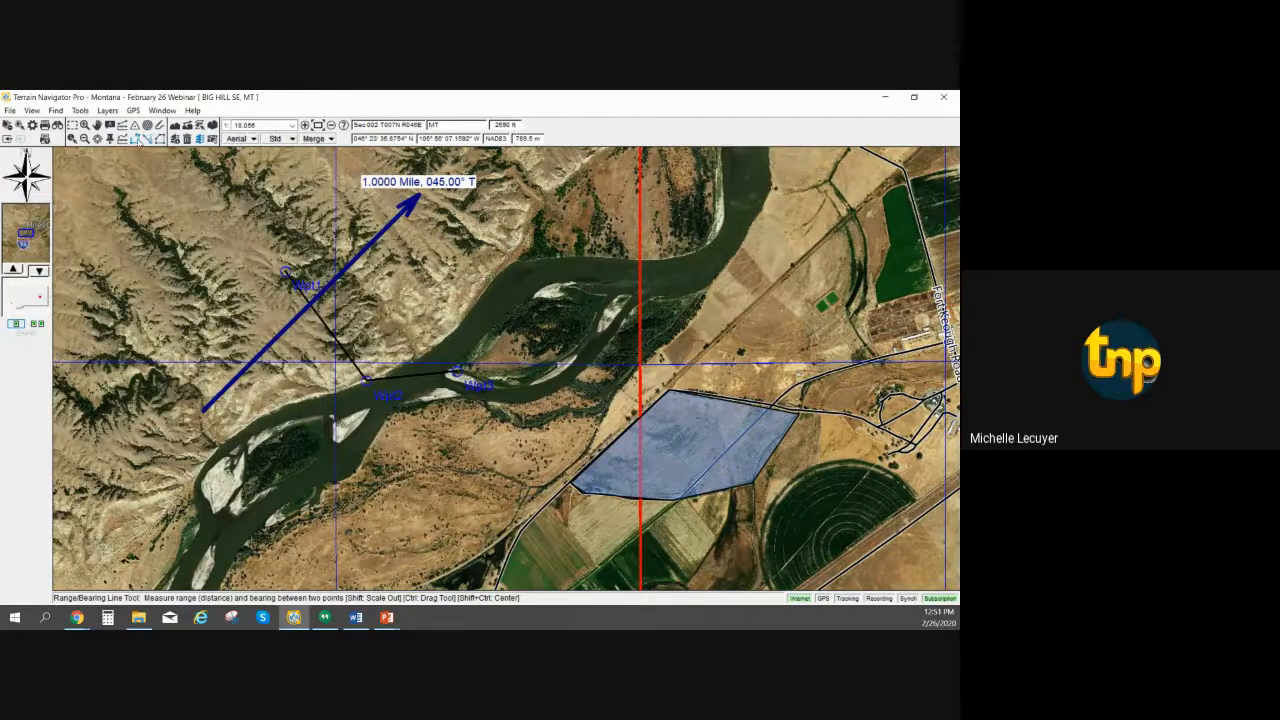
# Examine the route's information, including its length and the distance, bearing and elevation change of each leg
pyautogui.click(136, 139)
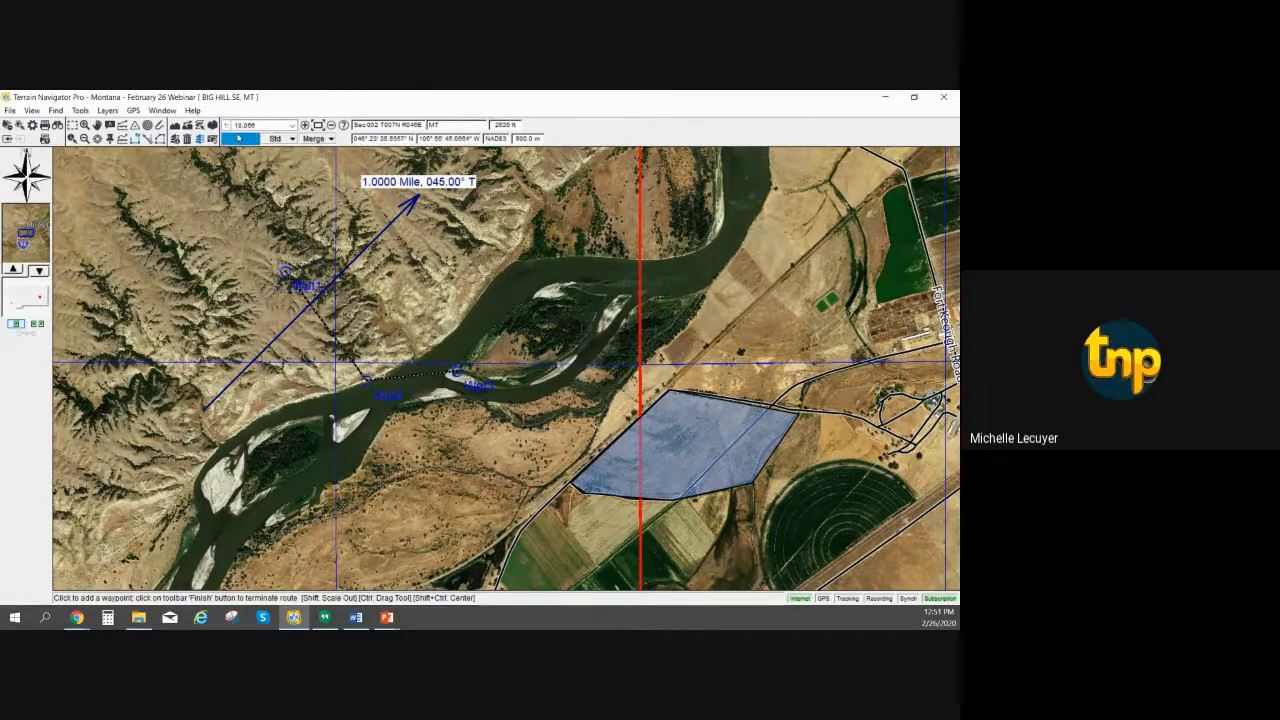
pyautogui.click(175, 140)
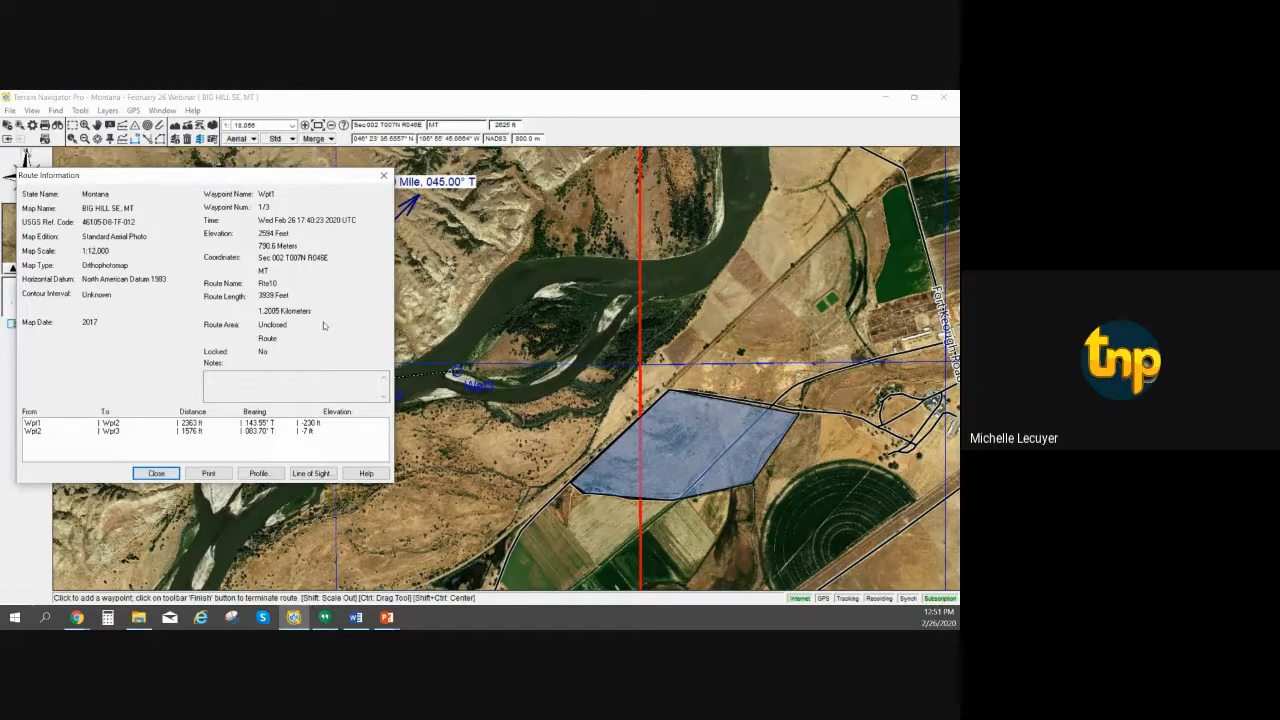
pyautogui.click(383, 175)
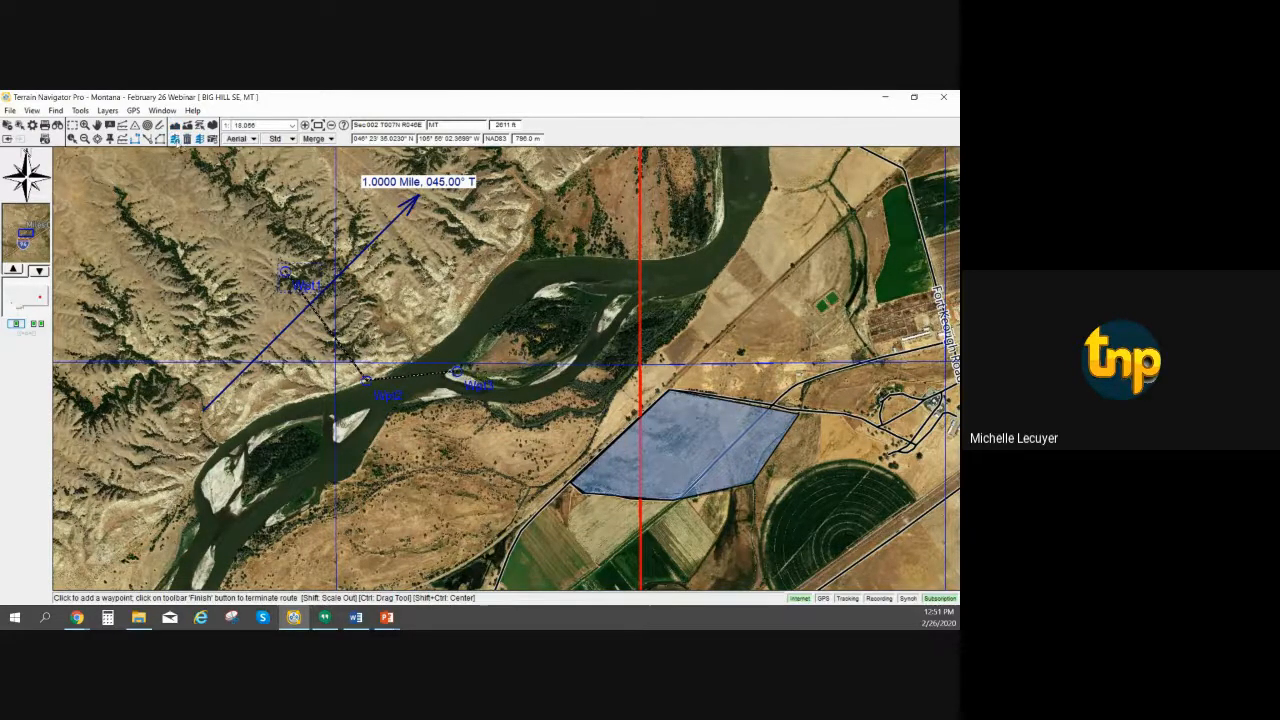
pyautogui.click(176, 139)
pyautogui.click(214, 377)
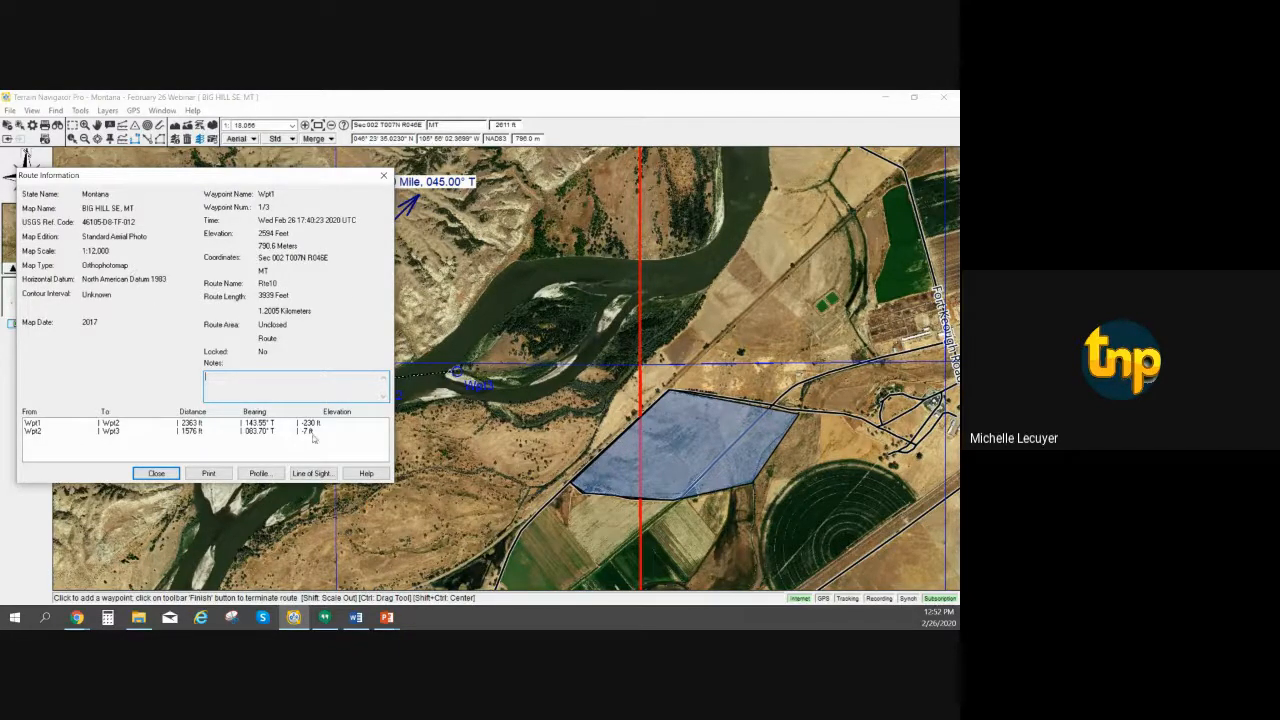
pyautogui.click(156, 473)
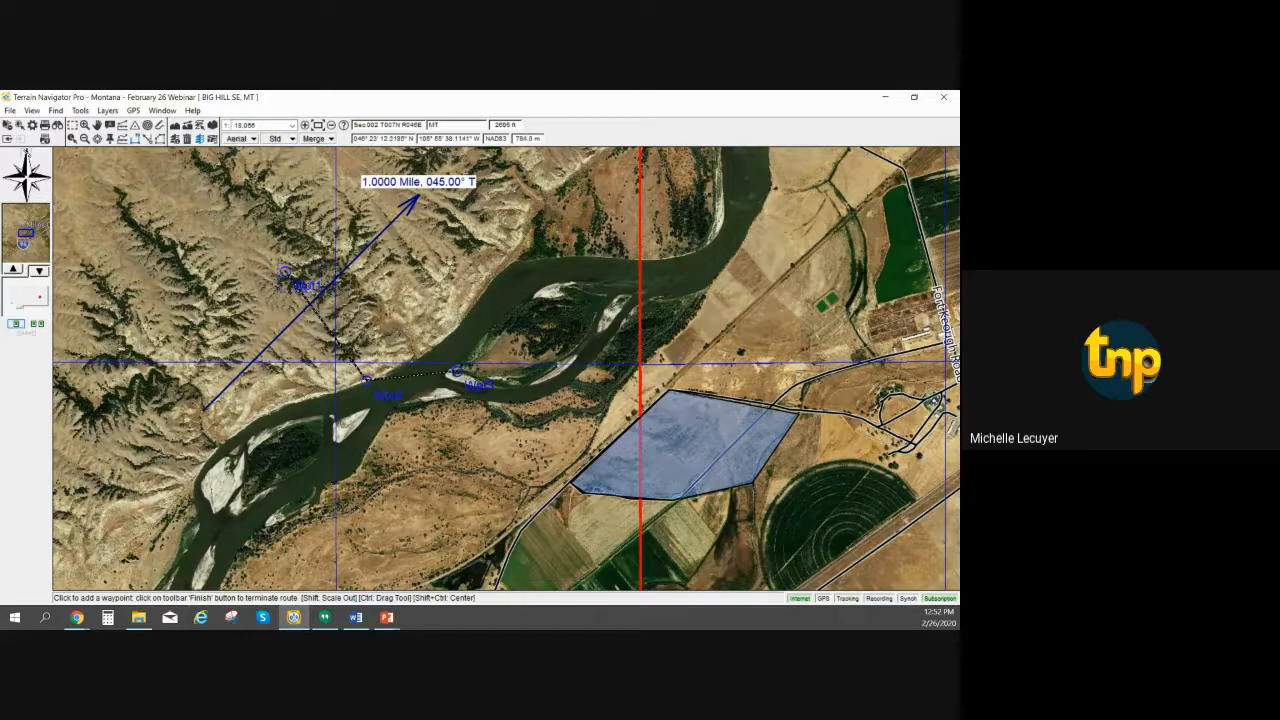
# Draw a freehand track loop about 2.1 miles long around the river bend and islands north of the polygon, and finish it
pyautogui.hotkey('alt', 'Tab')
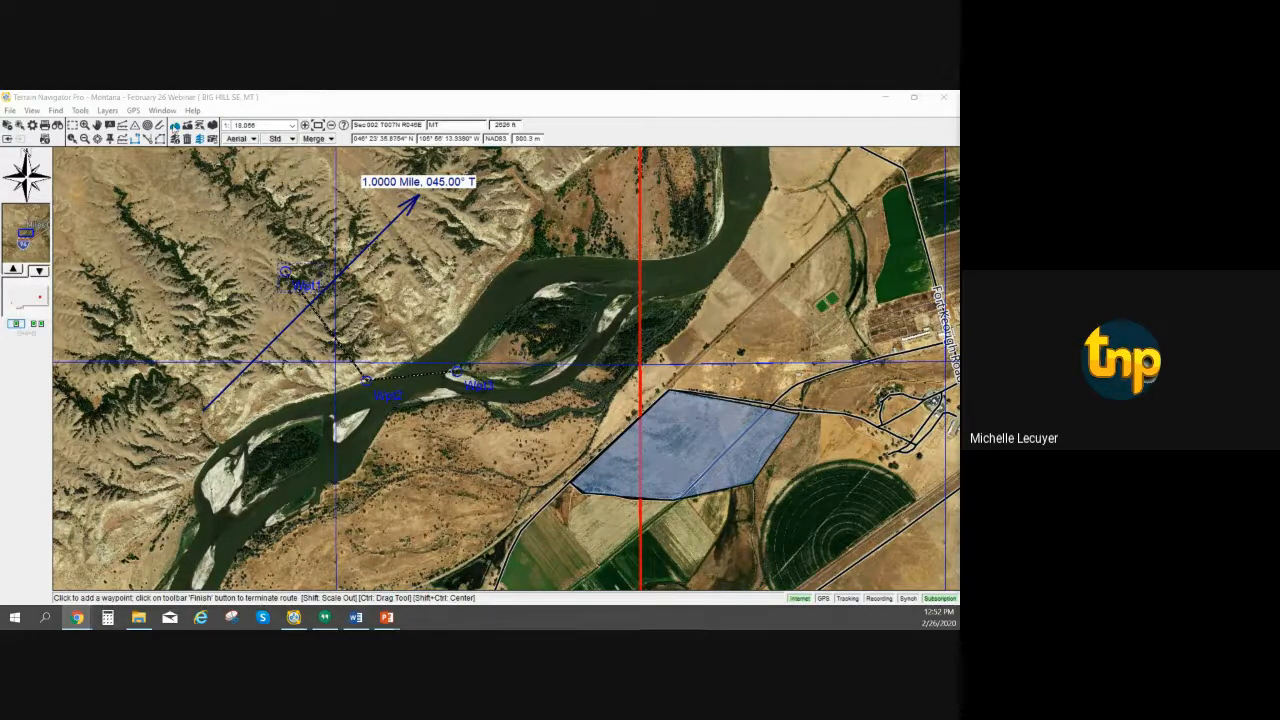
pyautogui.click(160, 125)
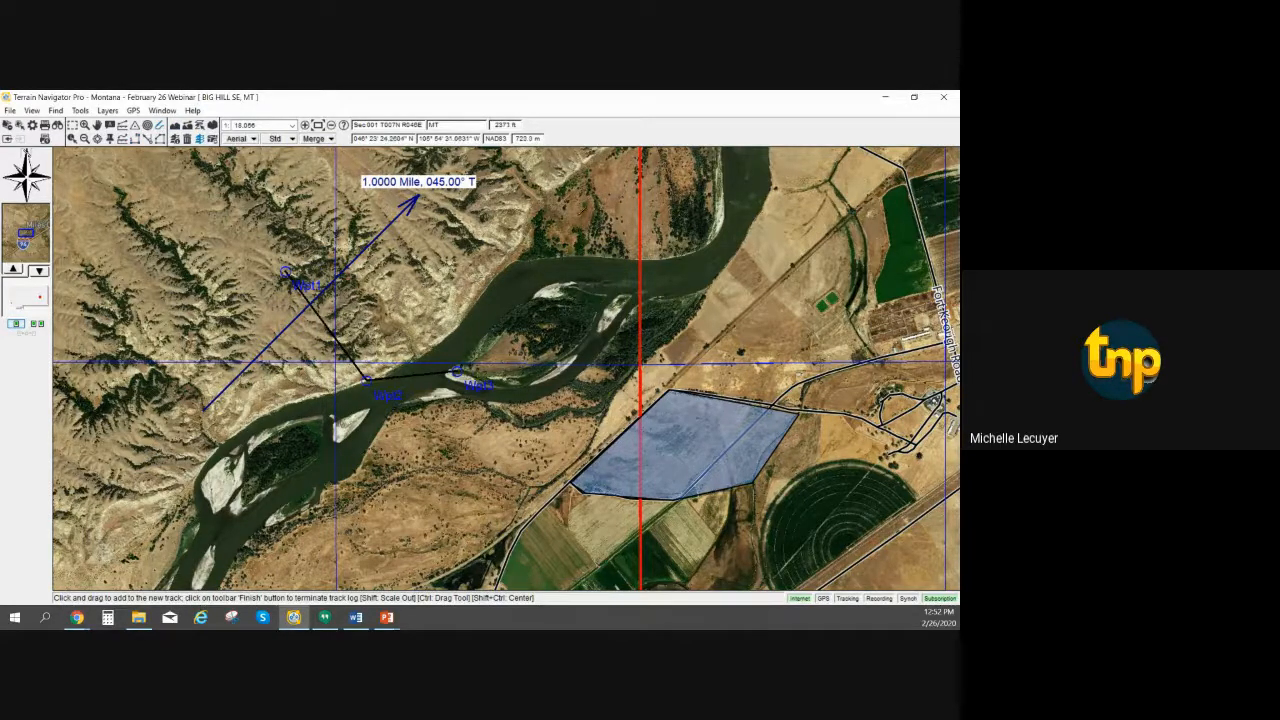
pyautogui.moveTo(575, 171)
pyautogui.mouseDown()
pyautogui.moveTo(510, 220)
pyautogui.moveTo(505, 330)
pyautogui.moveTo(600, 352)
pyautogui.moveTo(685, 240)
pyautogui.moveTo(645, 185)
pyautogui.moveTo(600, 165)
pyautogui.moveTo(588, 168)
pyautogui.moveTo(594, 186)
pyautogui.mouseUp()
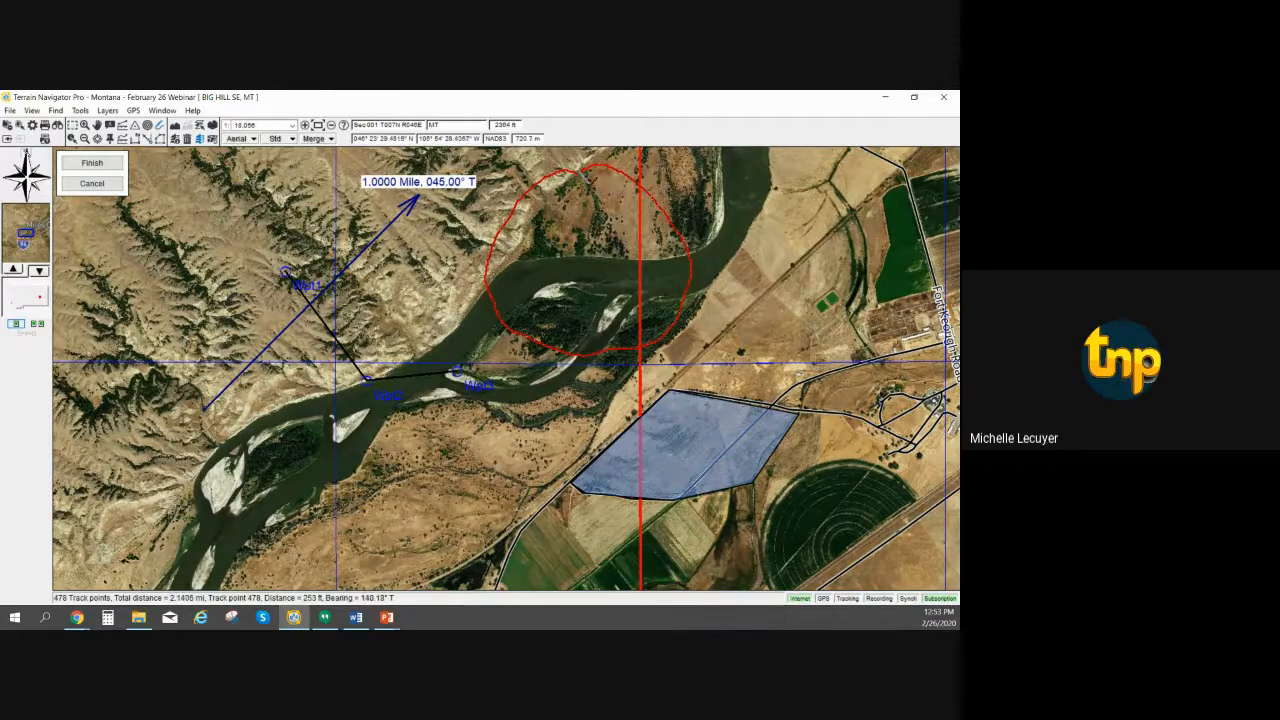
pyautogui.click(96, 162)
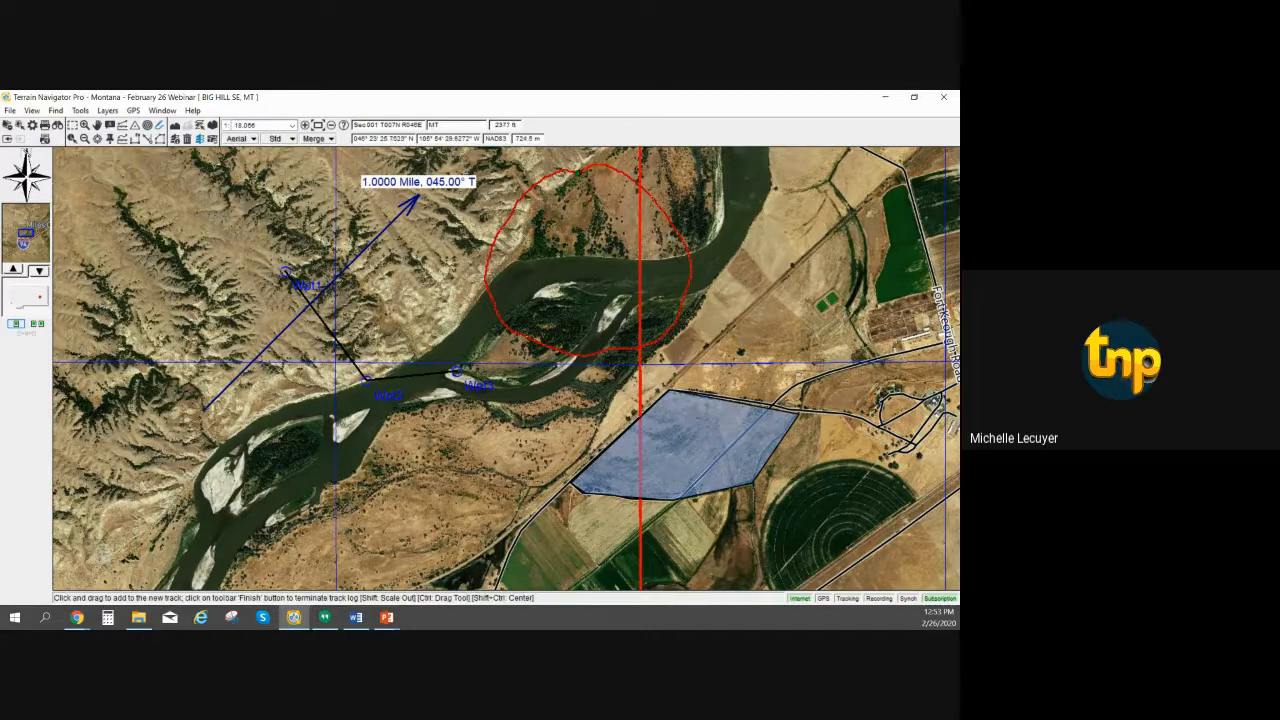
# Examine the length and area information of the red track loop around the river bend
pyautogui.rightClick(615, 172)
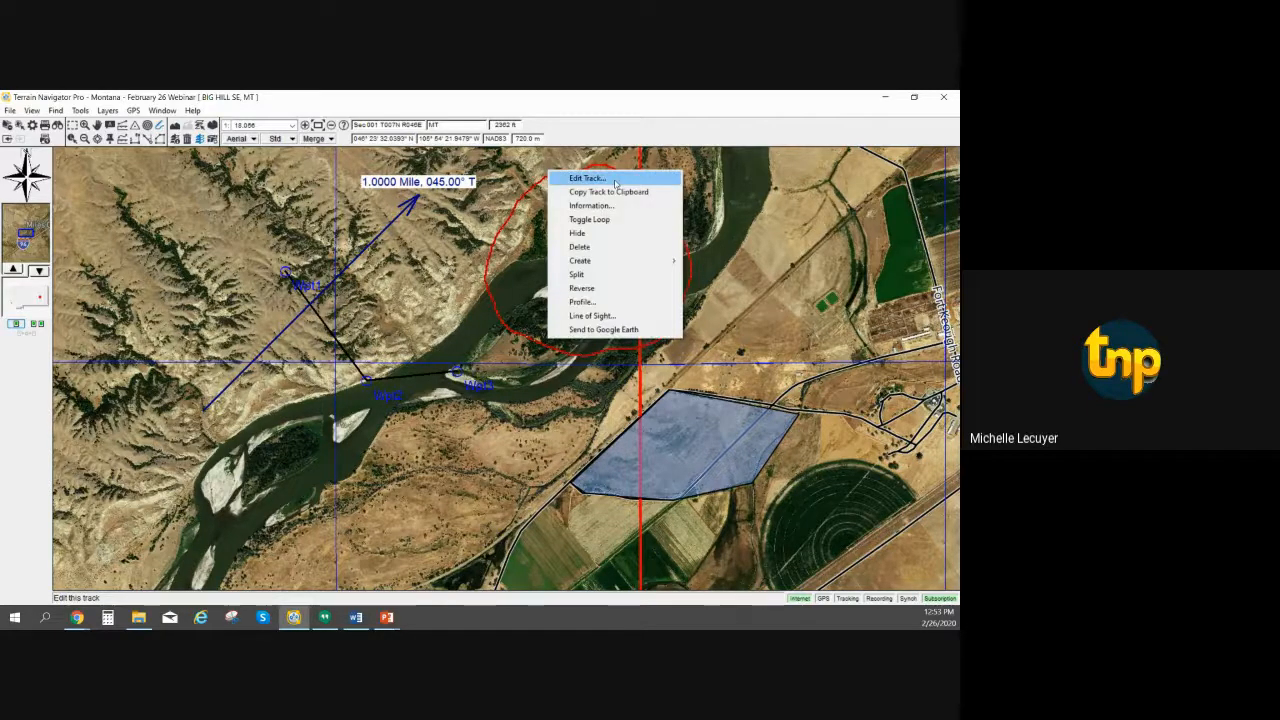
pyautogui.click(610, 206)
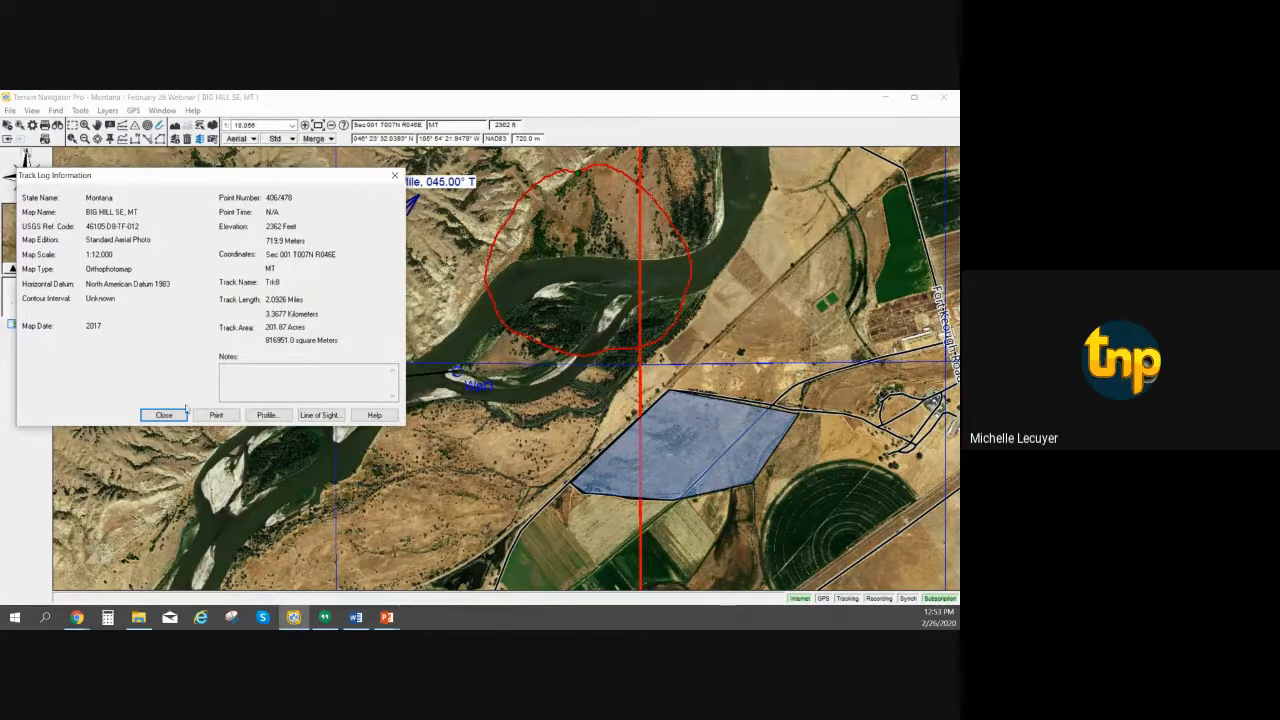
pyautogui.click(165, 414)
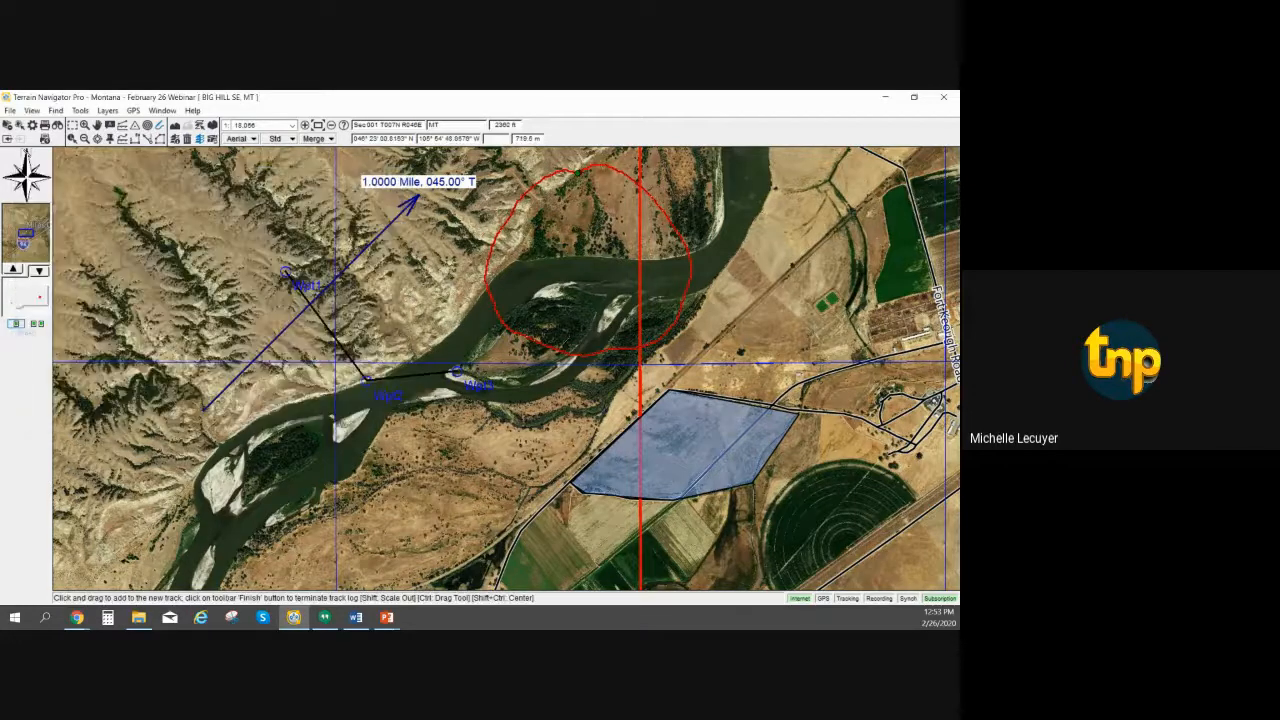
pyautogui.rightClick(591, 171)
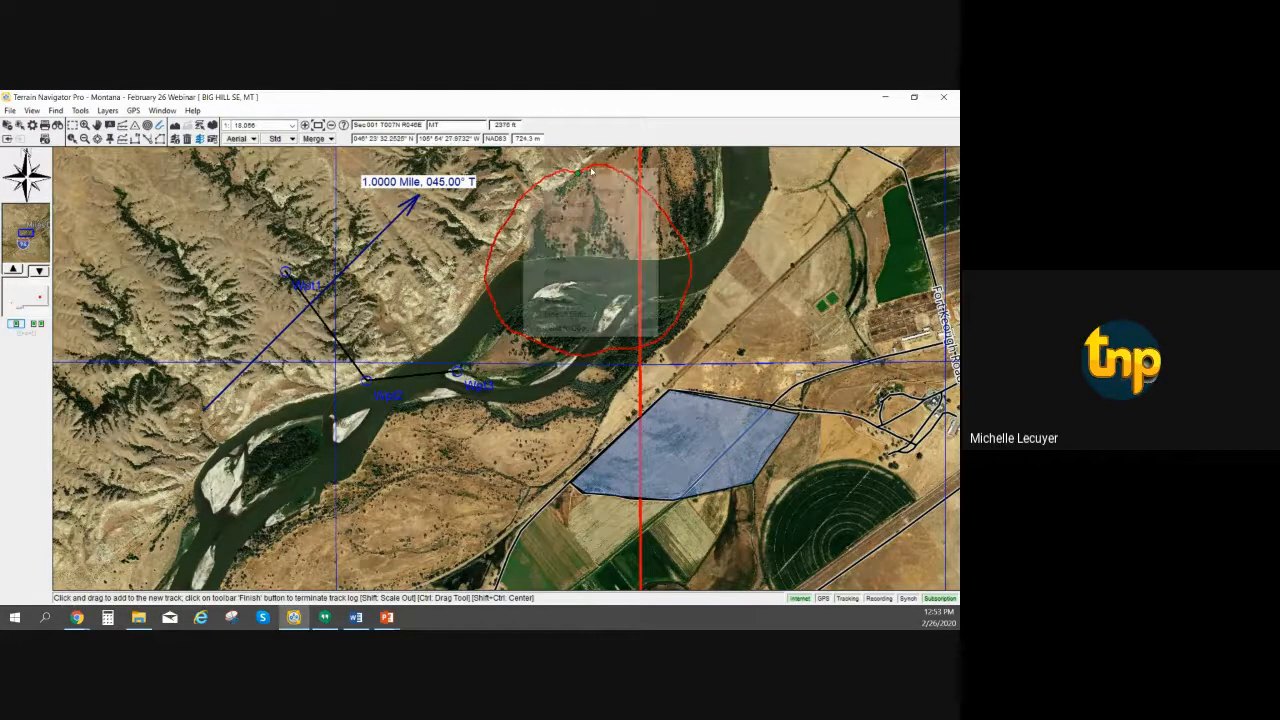
pyautogui.click(607, 104)
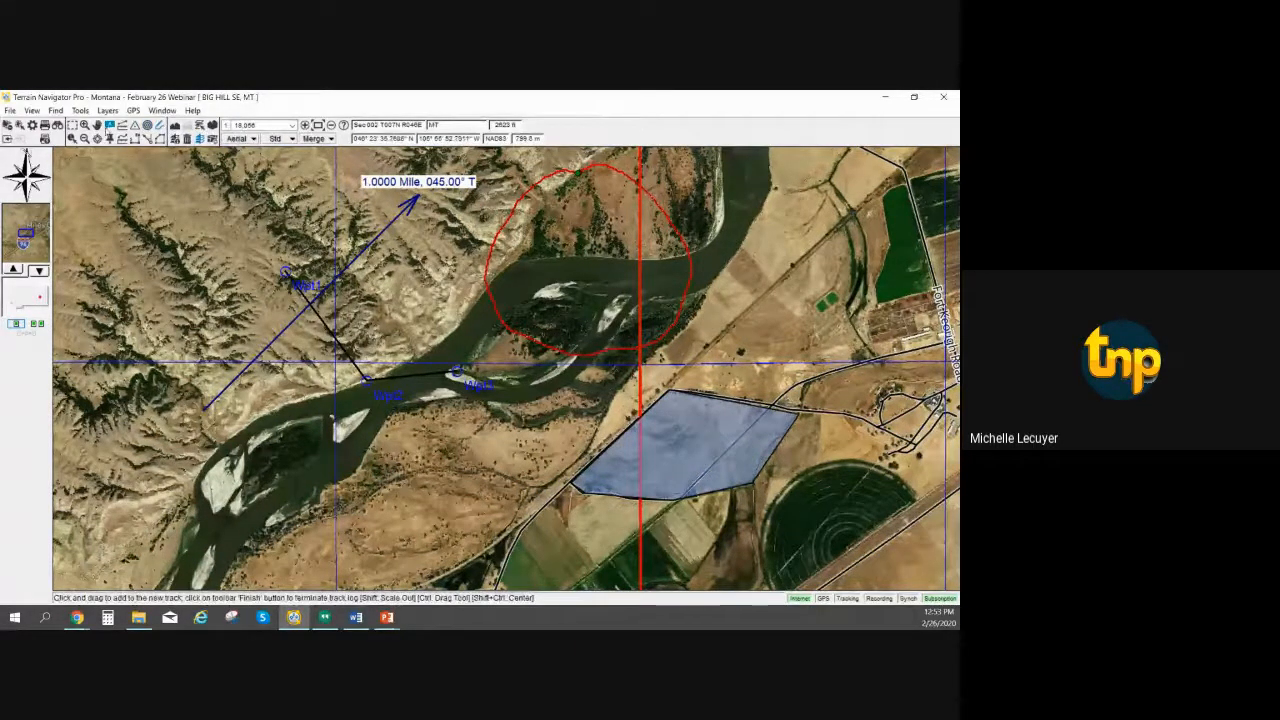
# Create a polygon from the red track loop around the river bend, with vertices keeping its edge within 10 feet of the track
pyautogui.click(97, 125)
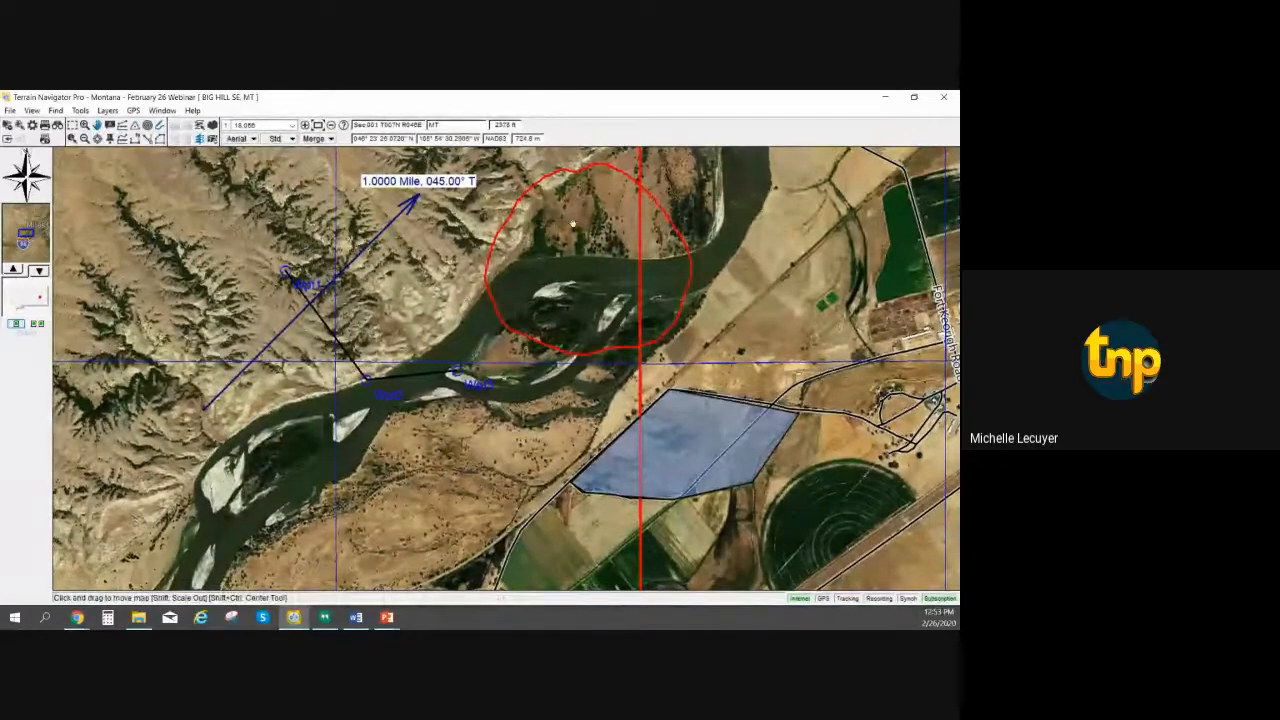
pyautogui.moveTo(565, 214); pyautogui.dragTo(529, 283)
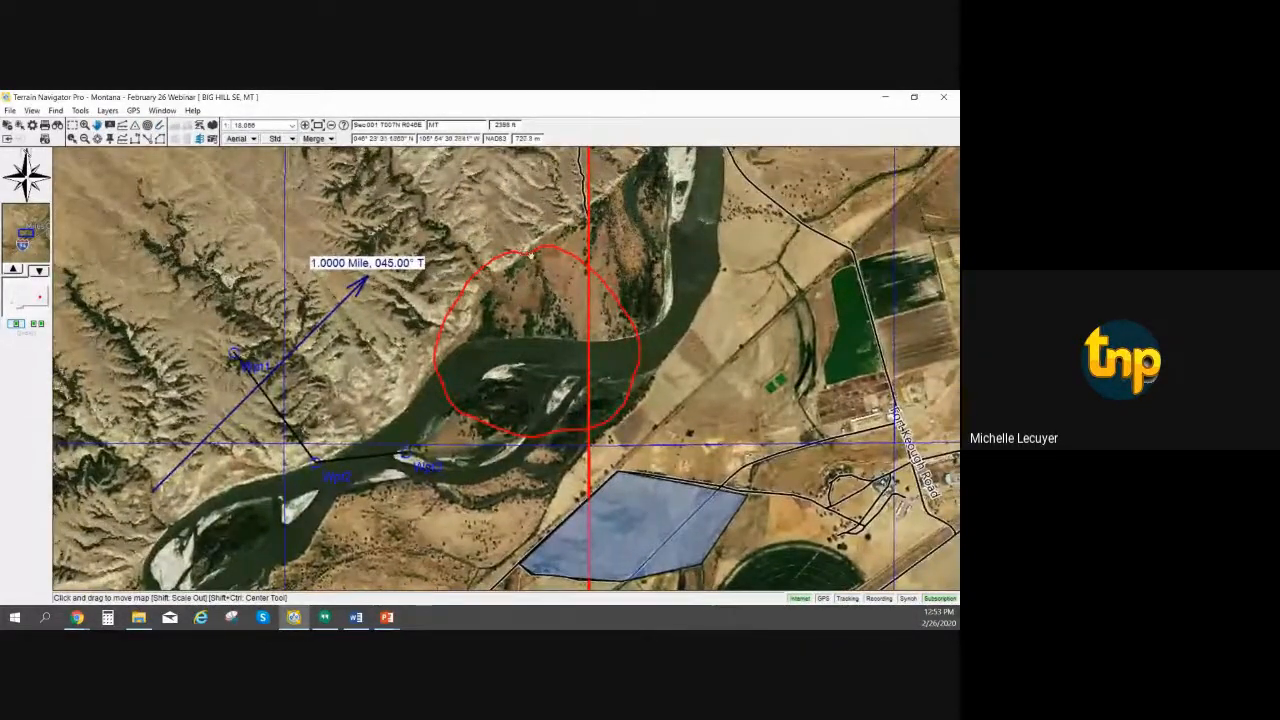
pyautogui.moveTo(556, 248)
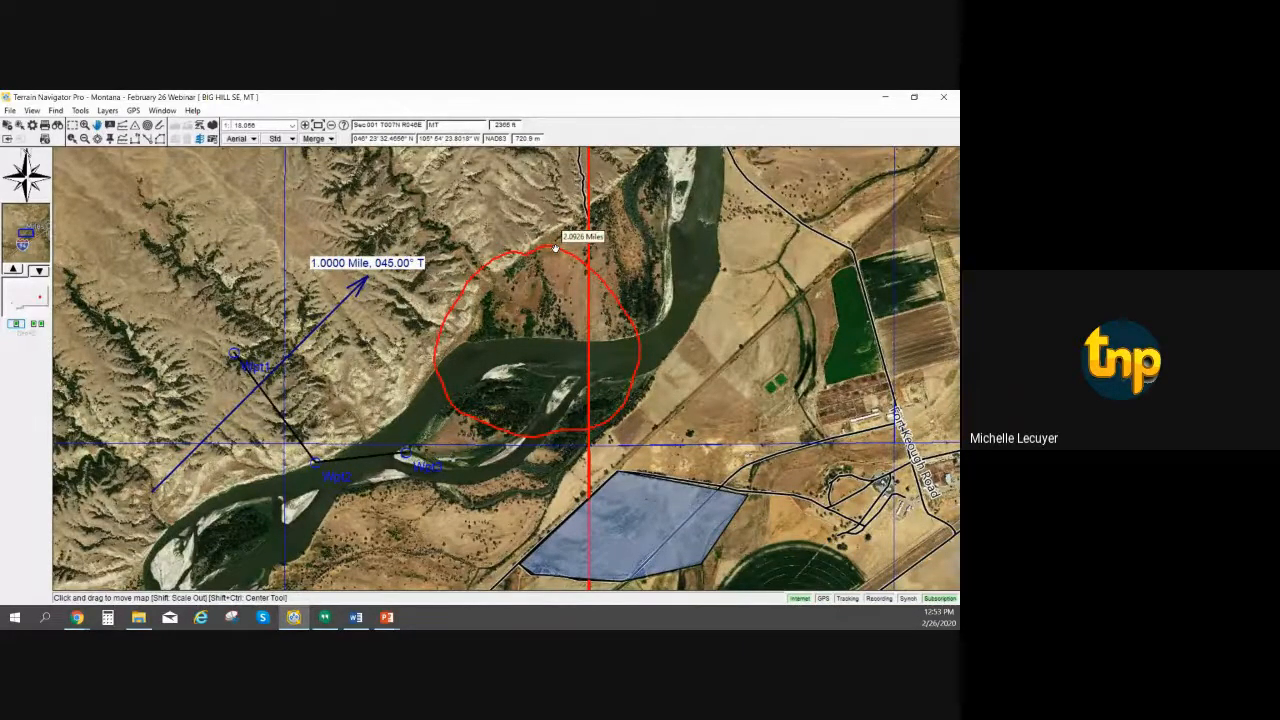
pyautogui.rightClick(556, 248)
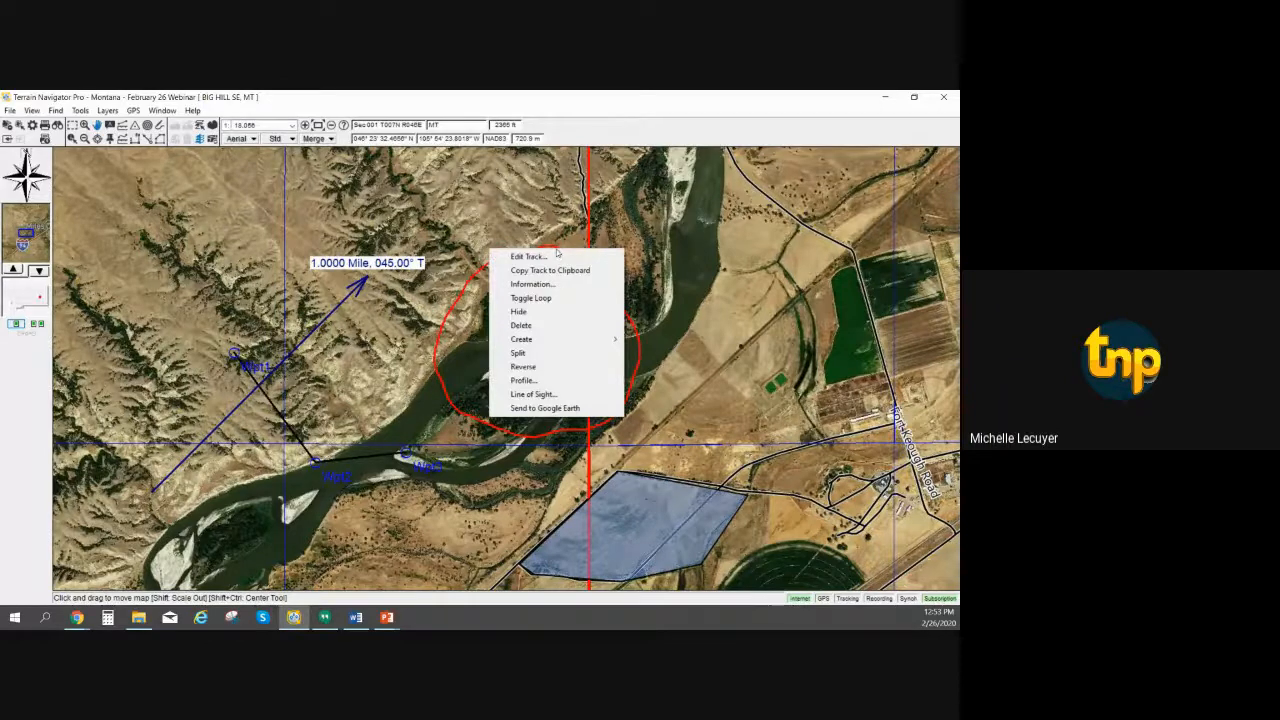
pyautogui.moveTo(613, 341)
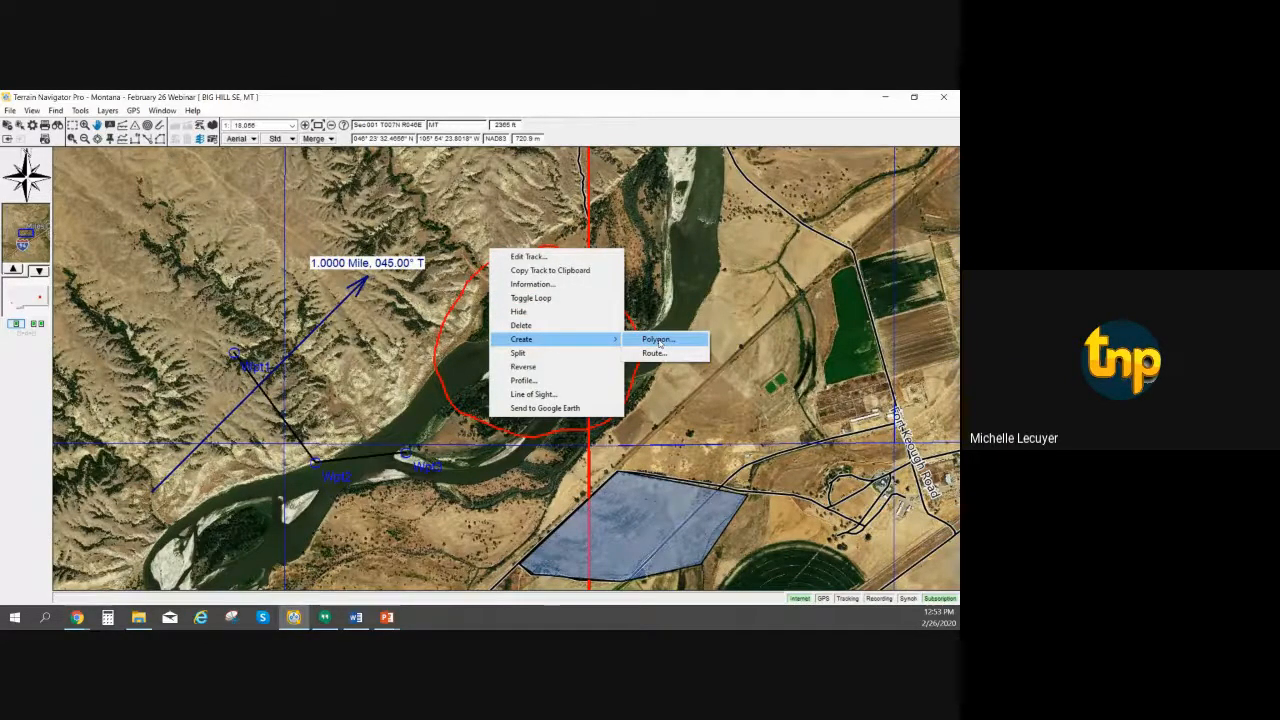
pyautogui.click(659, 341)
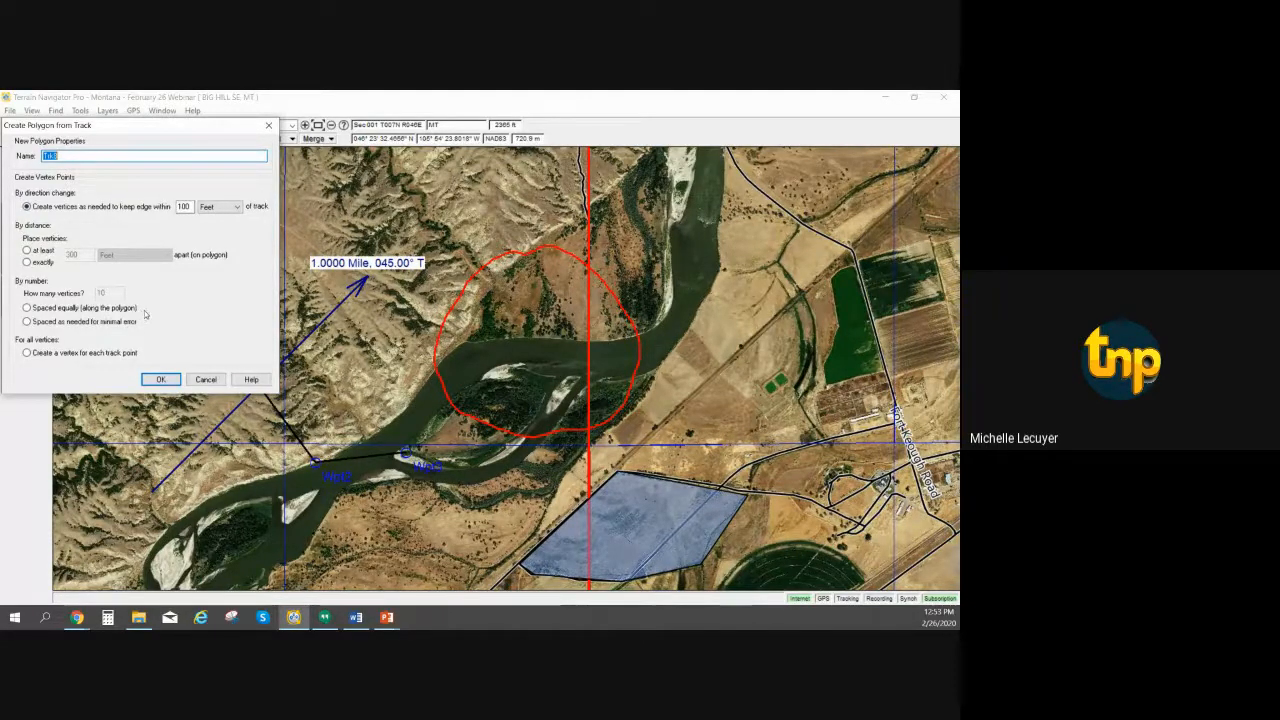
pyautogui.click(186, 206)
pyautogui.doubleClick(185, 206)
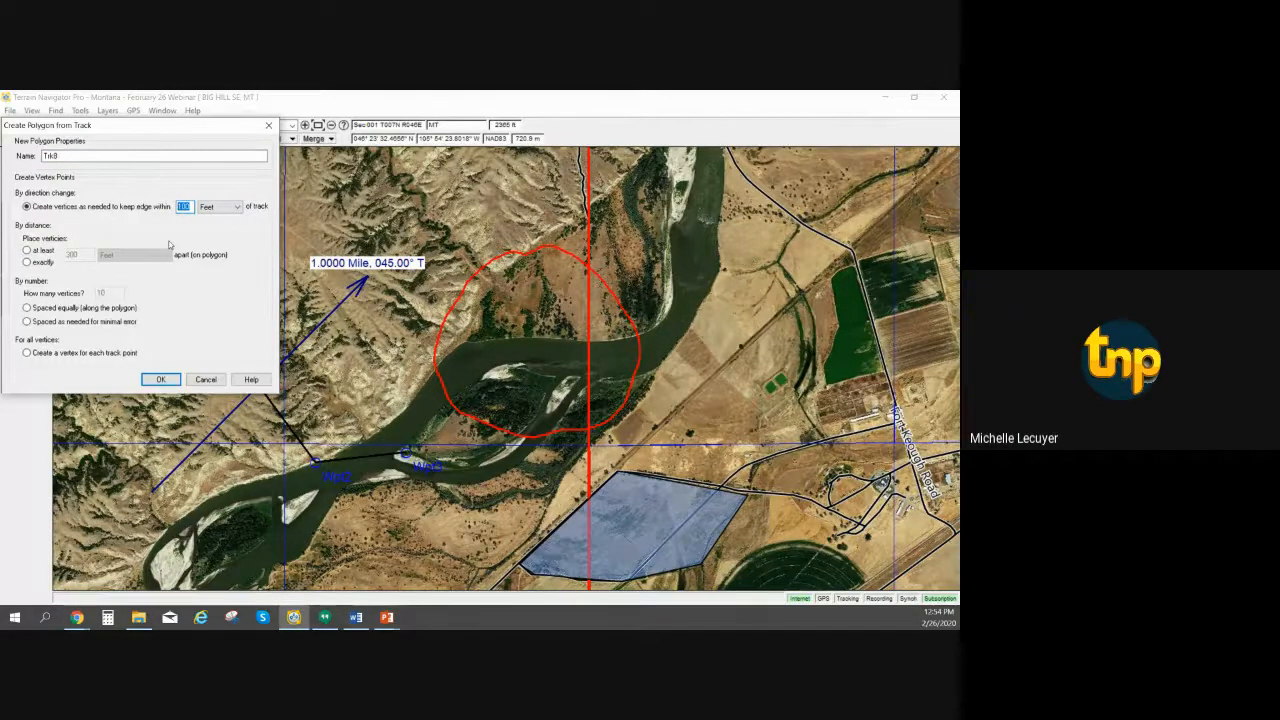
pyautogui.write('10')
pyautogui.click(162, 380)
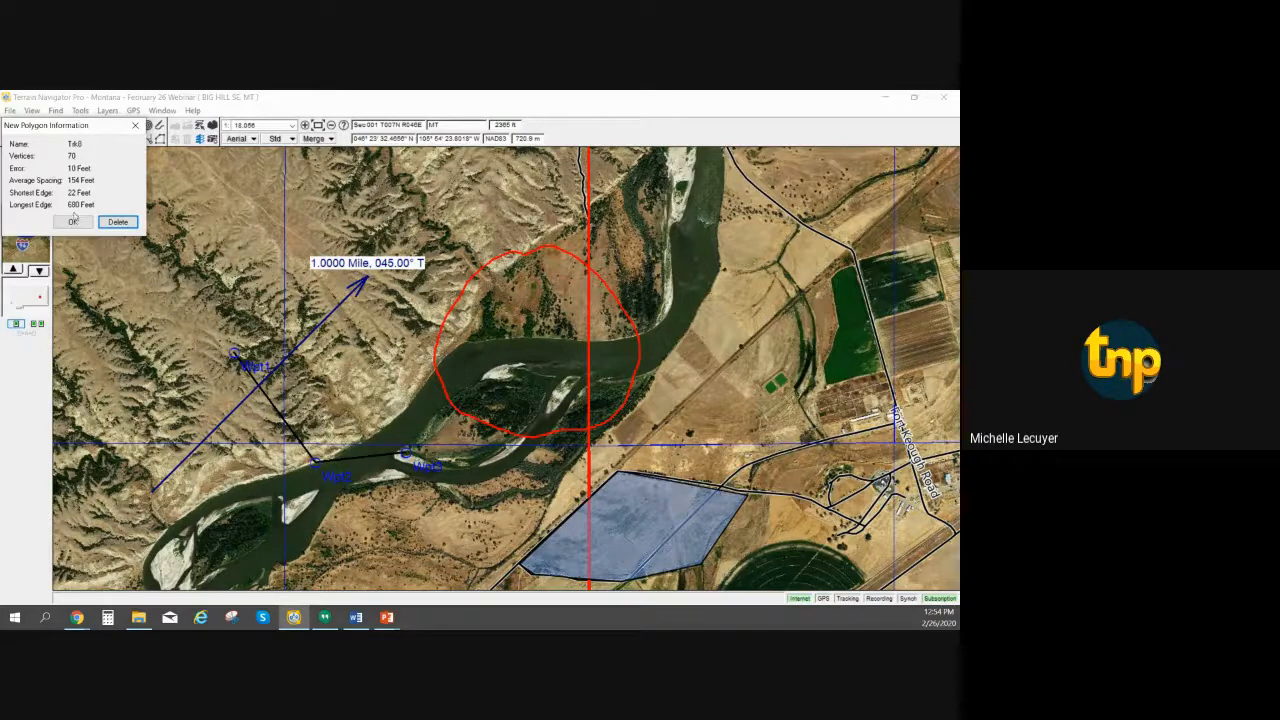
pyautogui.click(73, 221)
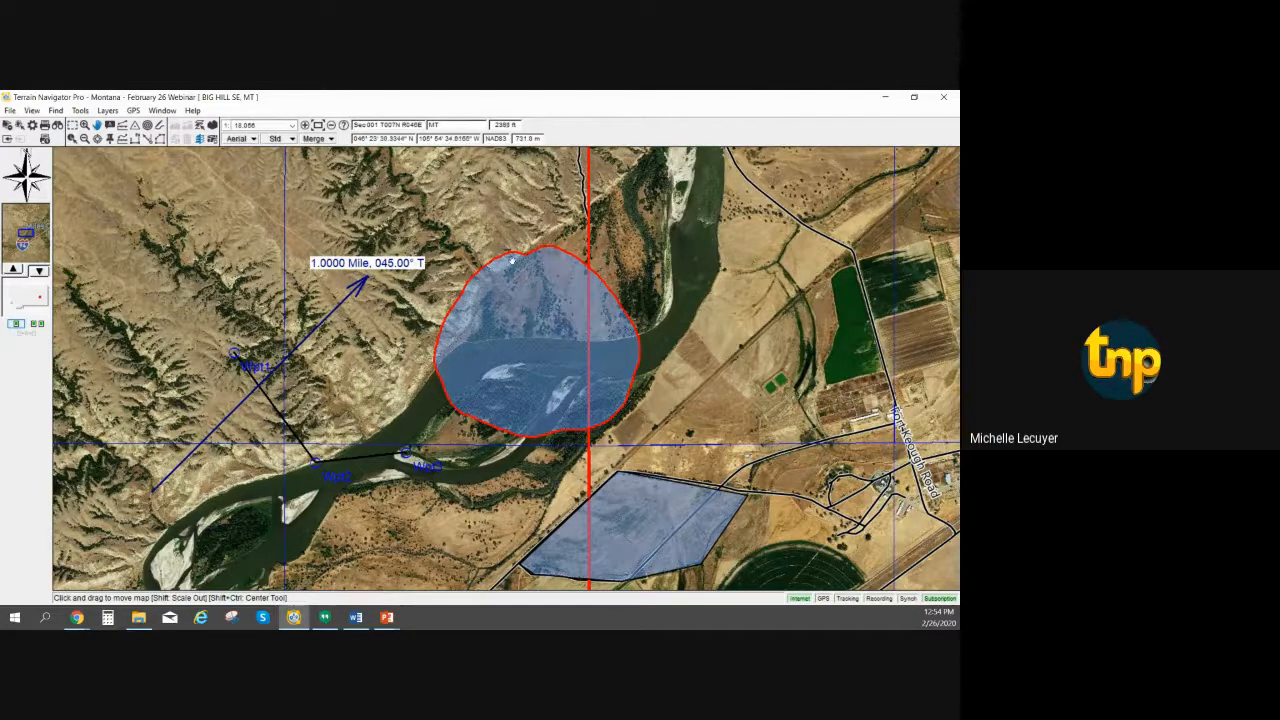
# Hide the red track around the river bend and inspect the new polygon's vertices with the Polygon tool
pyautogui.moveTo(521, 337); pyautogui.dragTo(552, 300)
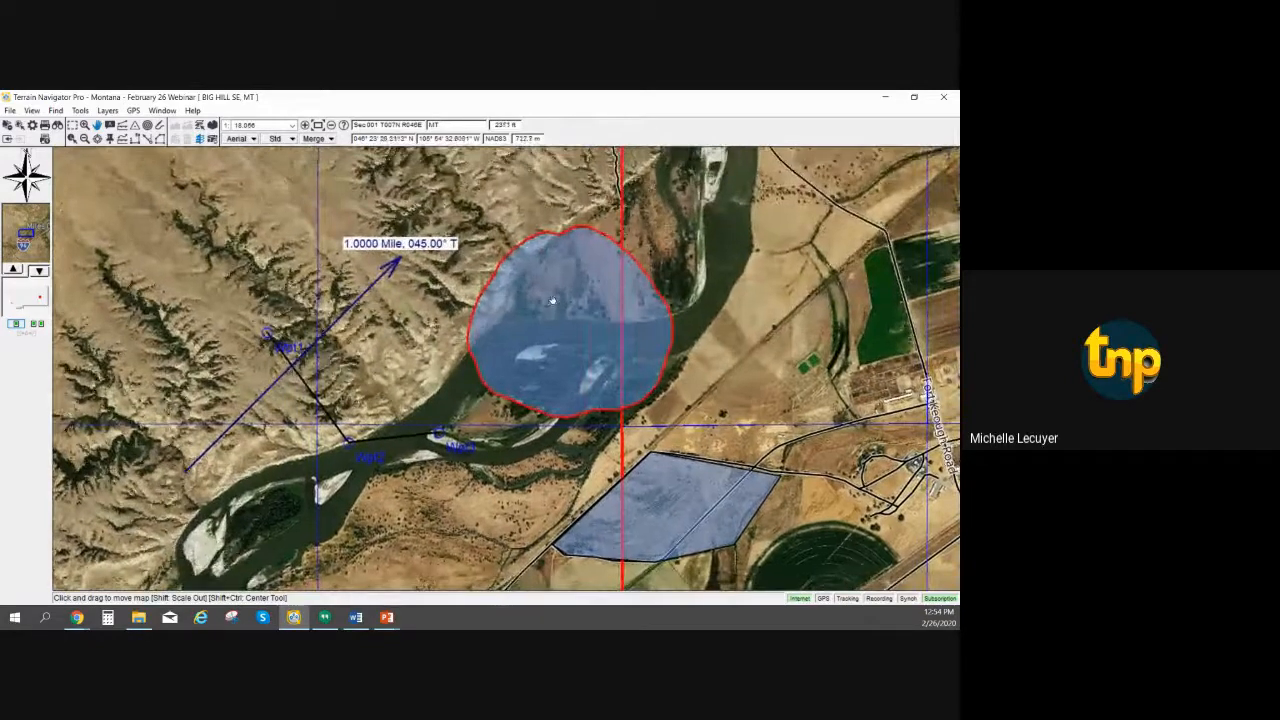
pyautogui.rightClick(548, 236)
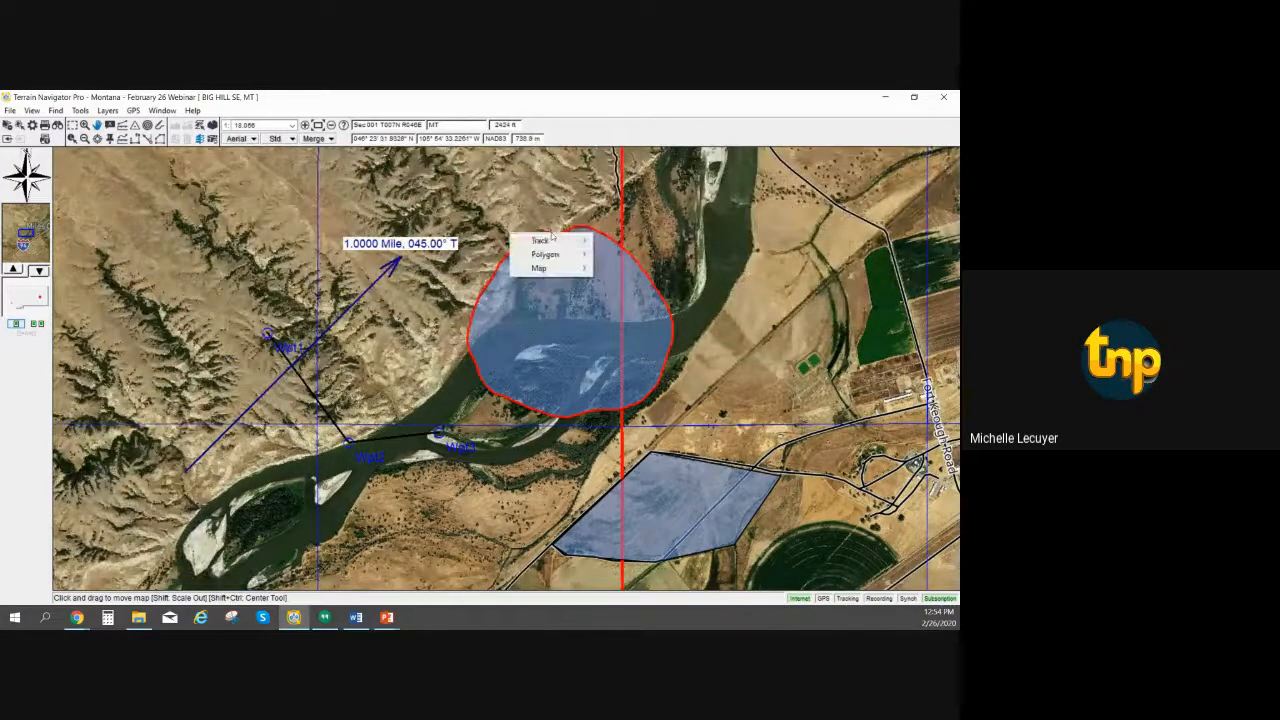
pyautogui.moveTo(553, 241)
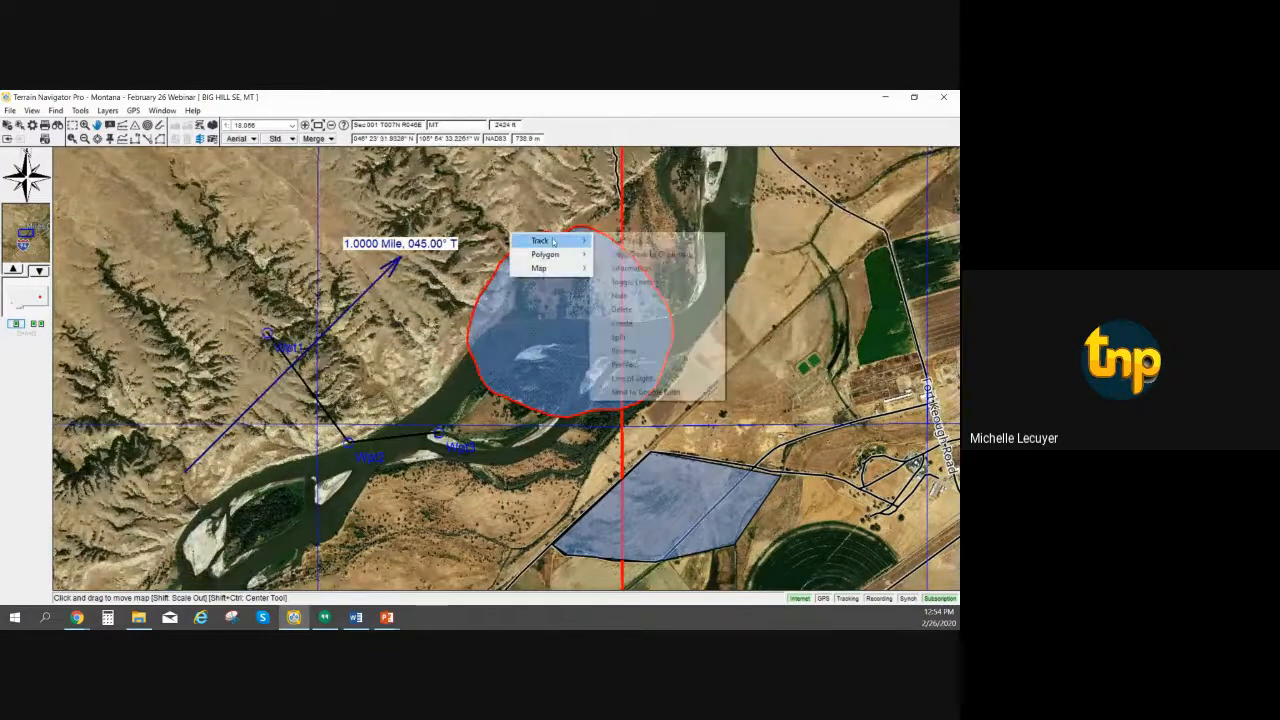
pyautogui.click(633, 296)
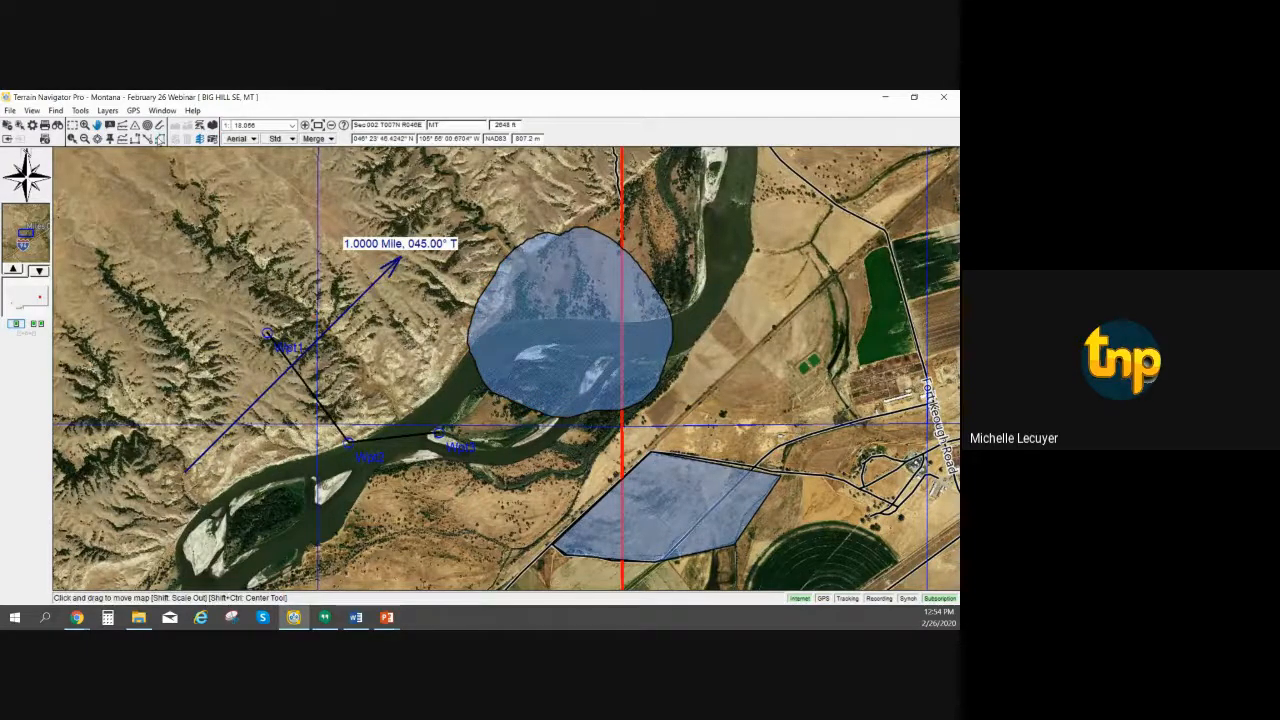
pyautogui.click(160, 139)
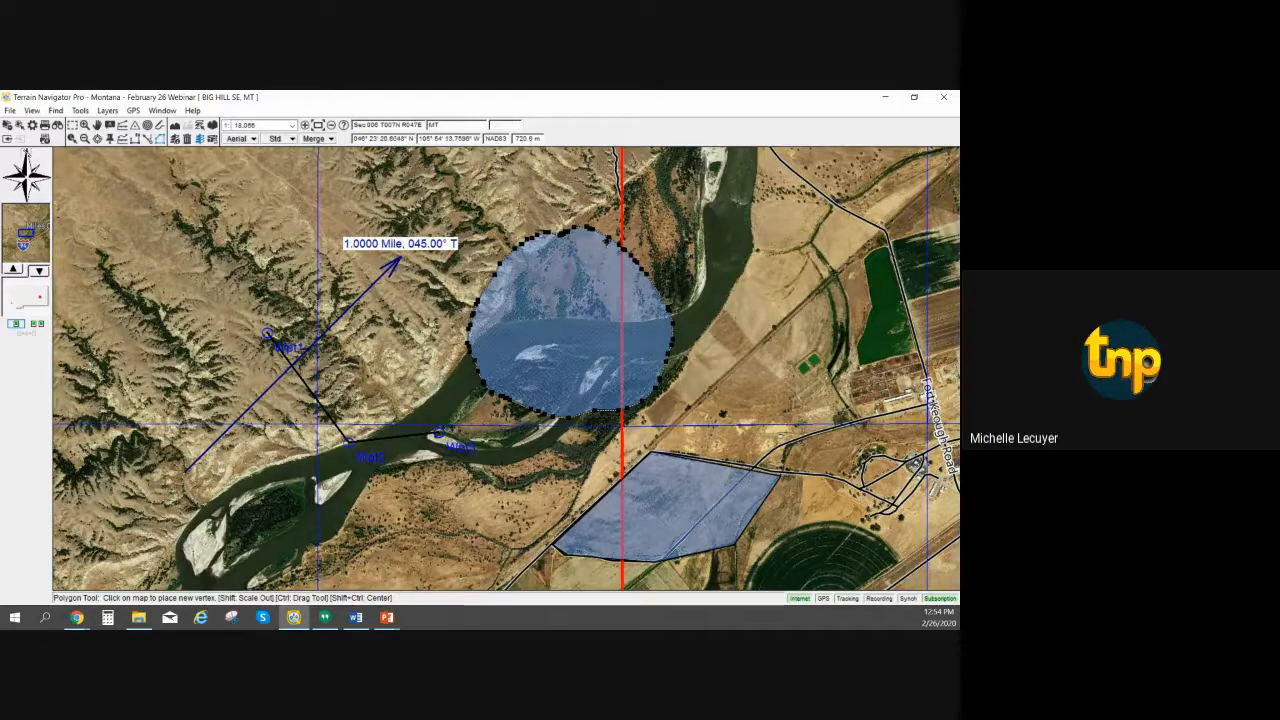
pyautogui.moveTo(574, 309)
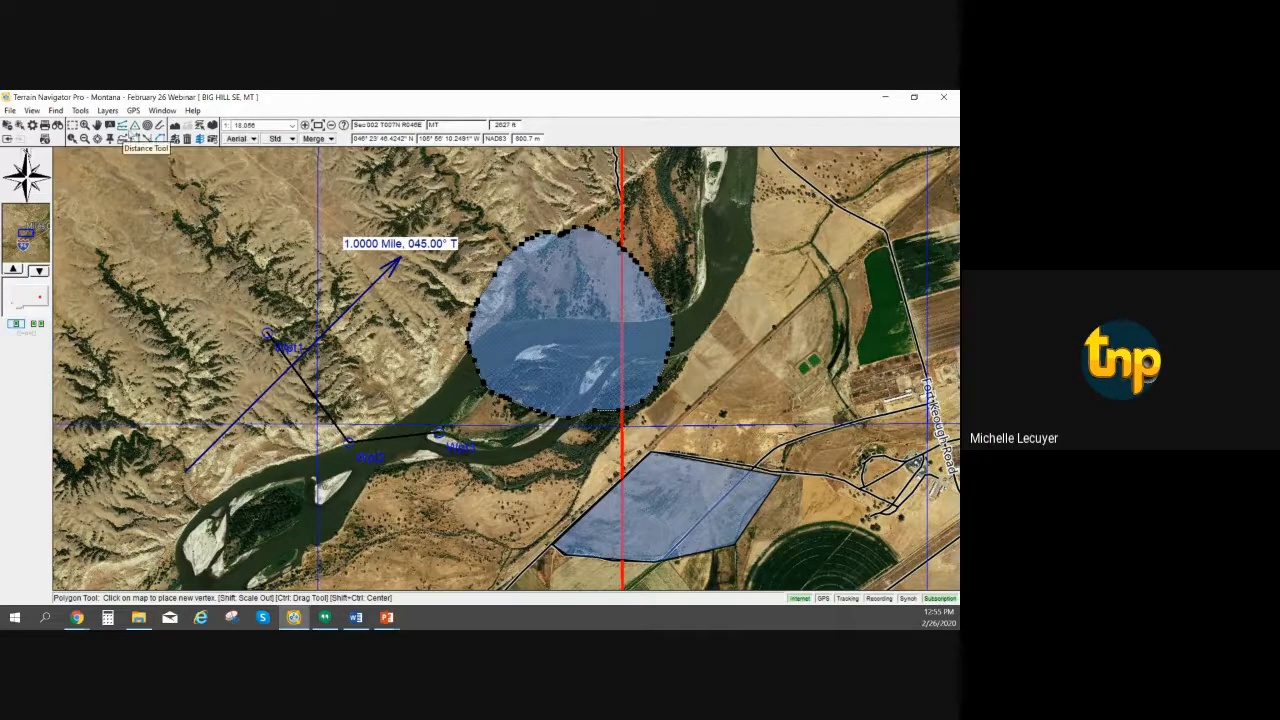
# Draw an open, U-shaped freehand track about 2.2 miles long around Wpt1 in the hills west of the river, and finish it
pyautogui.click(160, 125)
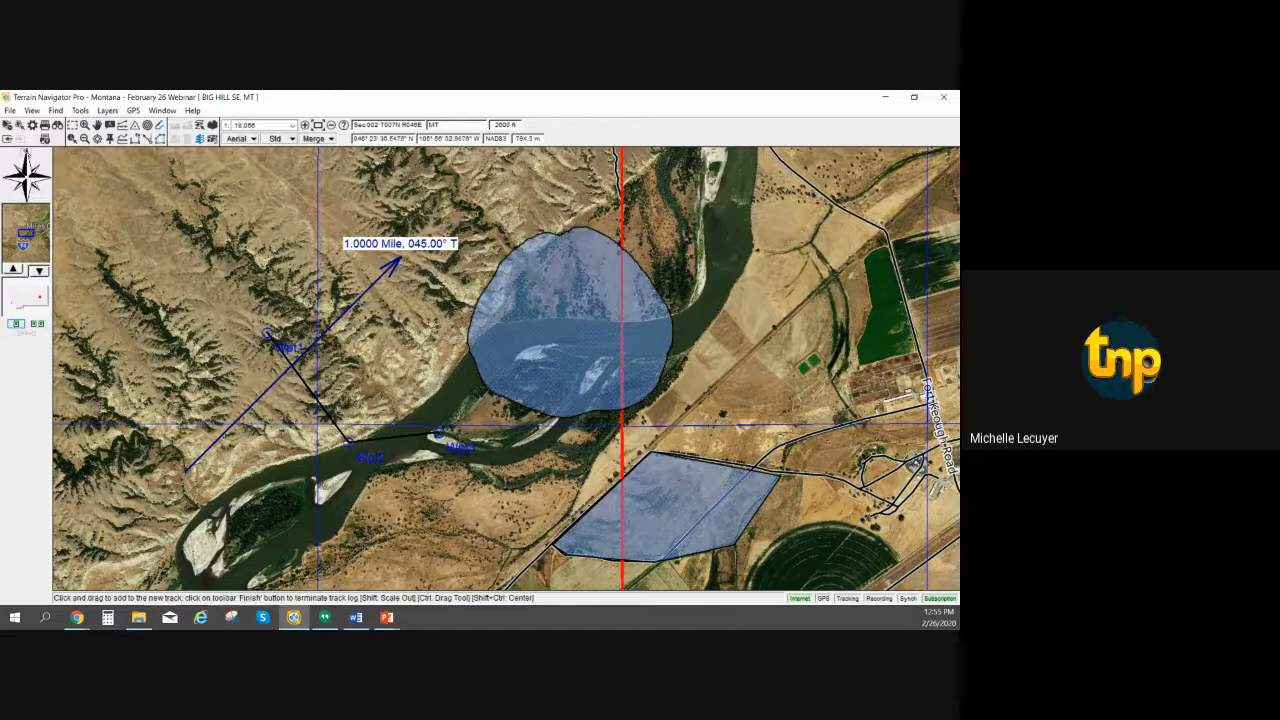
pyautogui.moveTo(163, 212)
pyautogui.mouseDown()
pyautogui.moveTo(135, 350)
pyautogui.moveTo(374, 245)
pyautogui.moveTo(347, 210)
pyautogui.mouseUp()
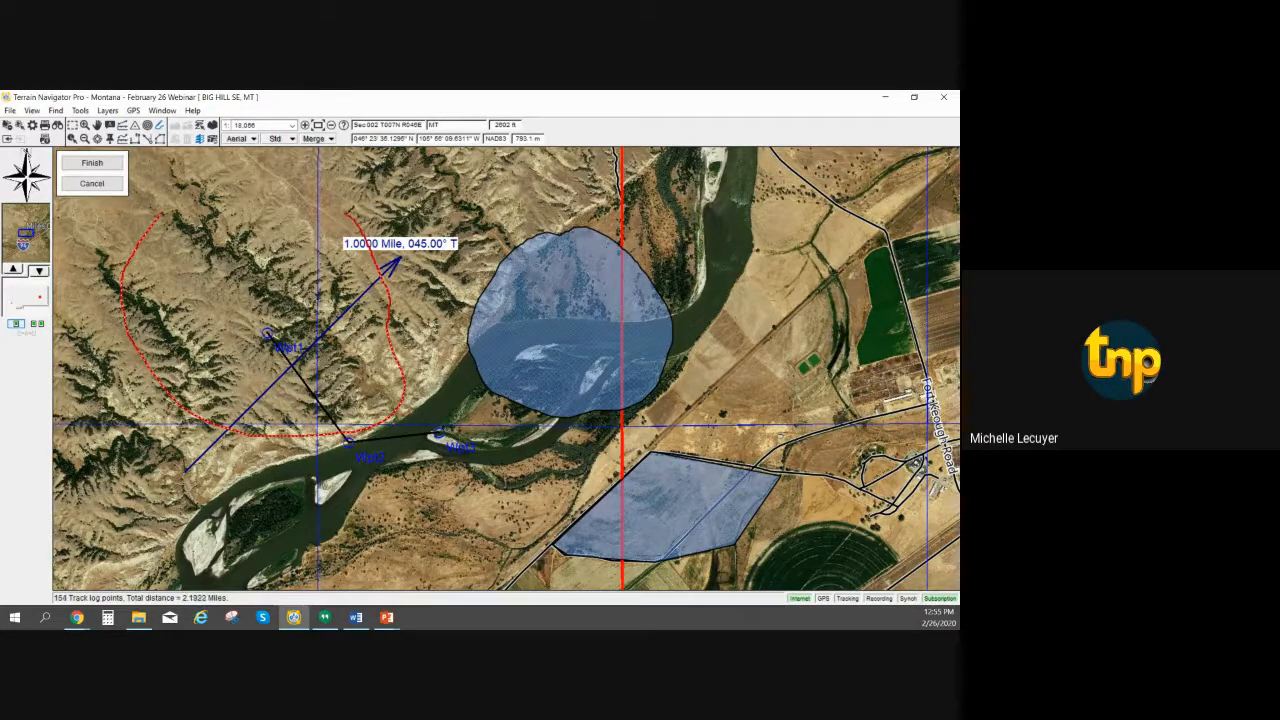
pyautogui.click(92, 163)
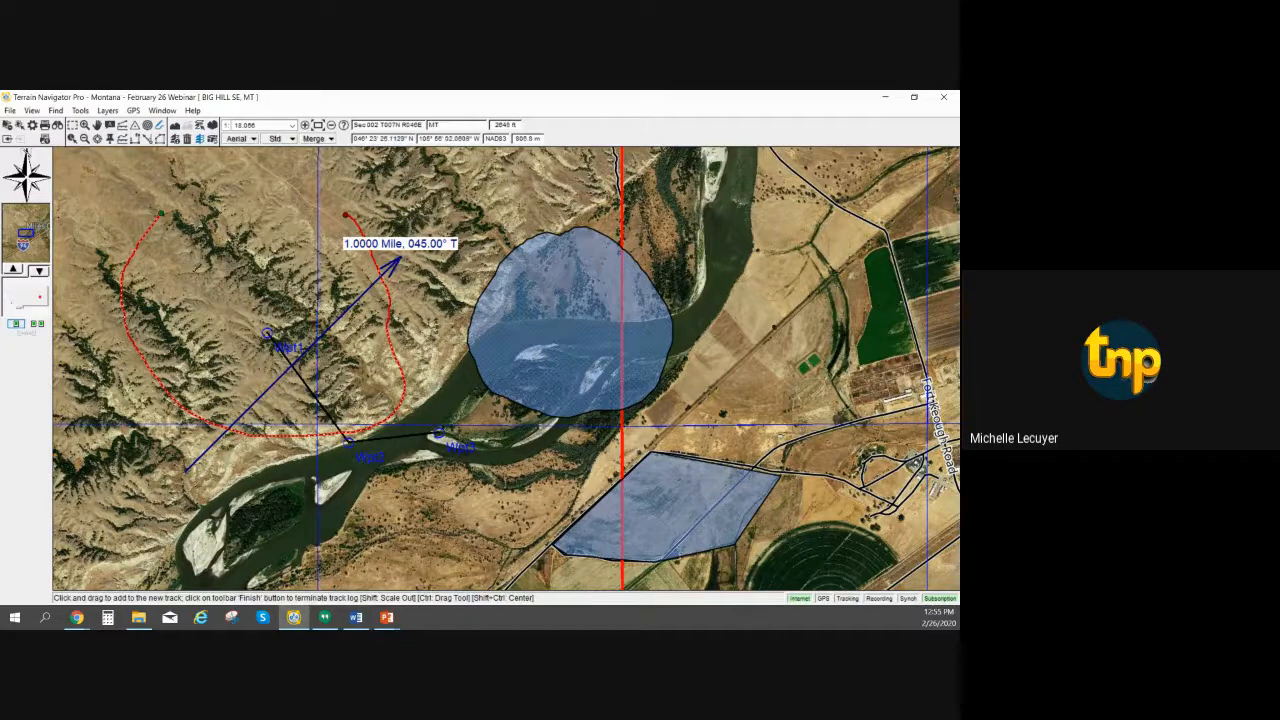
# Create a polygon from the open U-shaped track, with vertices keeping its edge within 10 feet of the track
pyautogui.rightClick(136, 255)
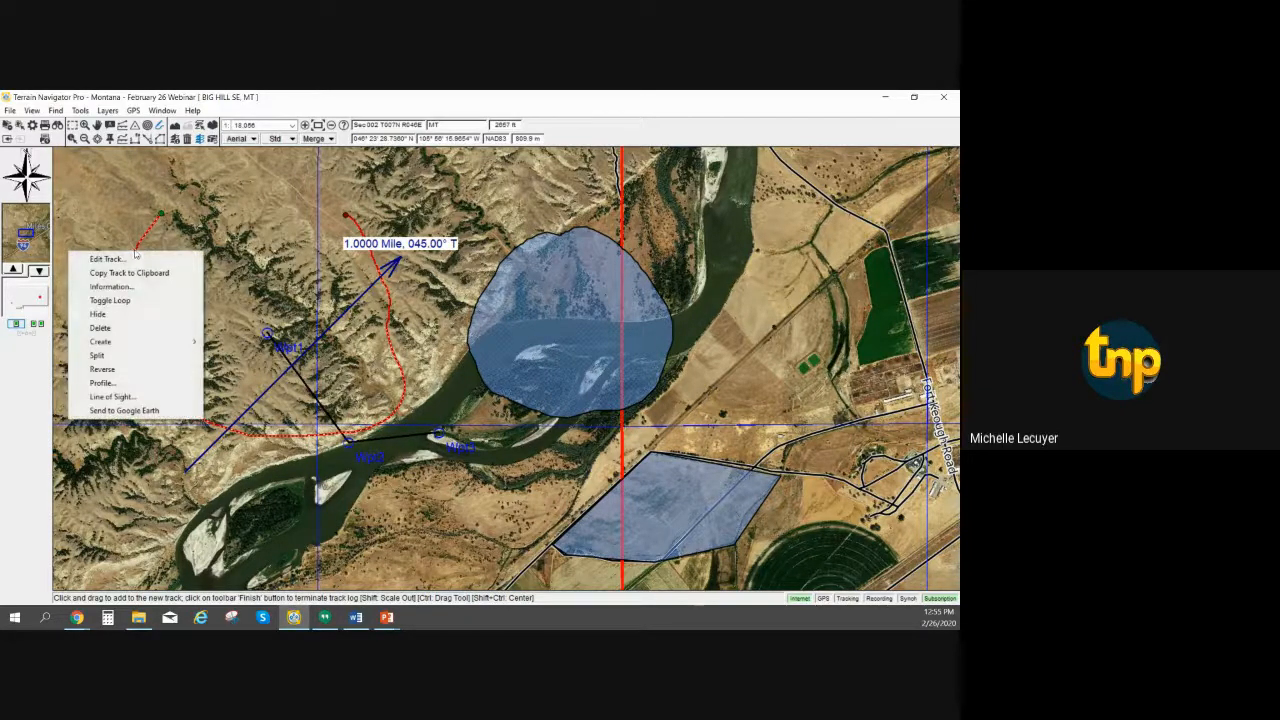
pyautogui.moveTo(139, 341)
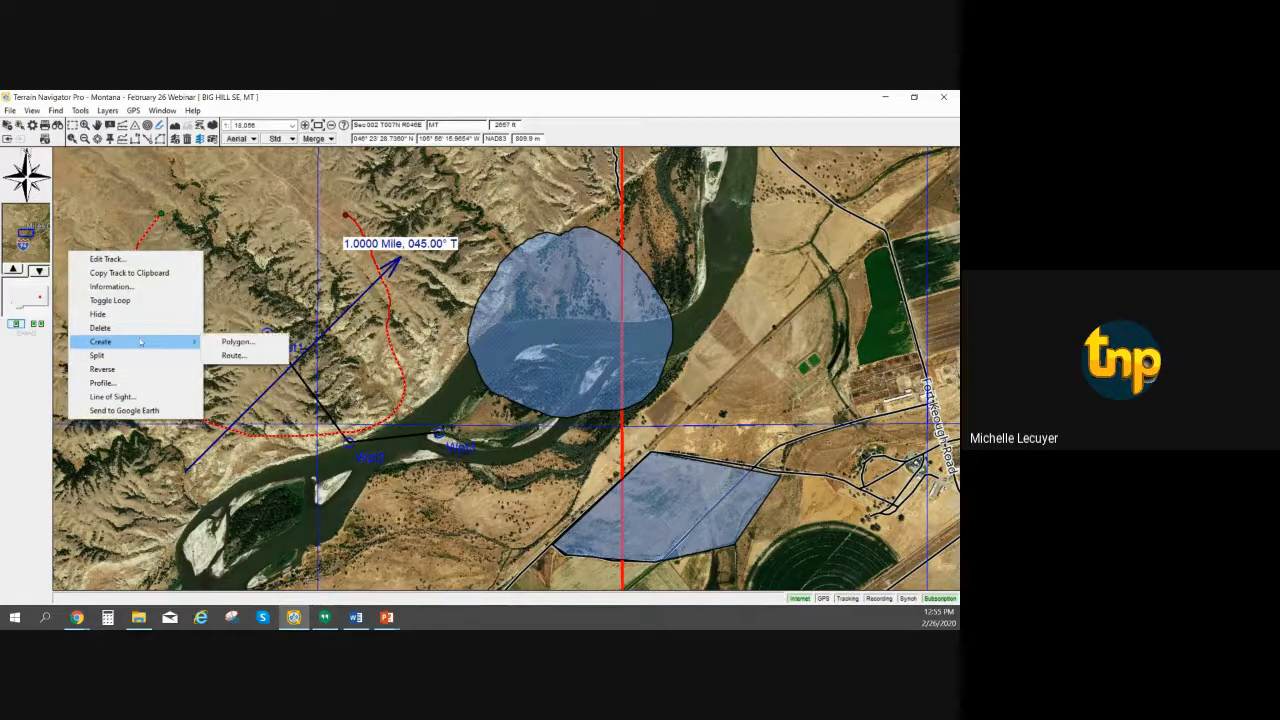
pyautogui.click(224, 343)
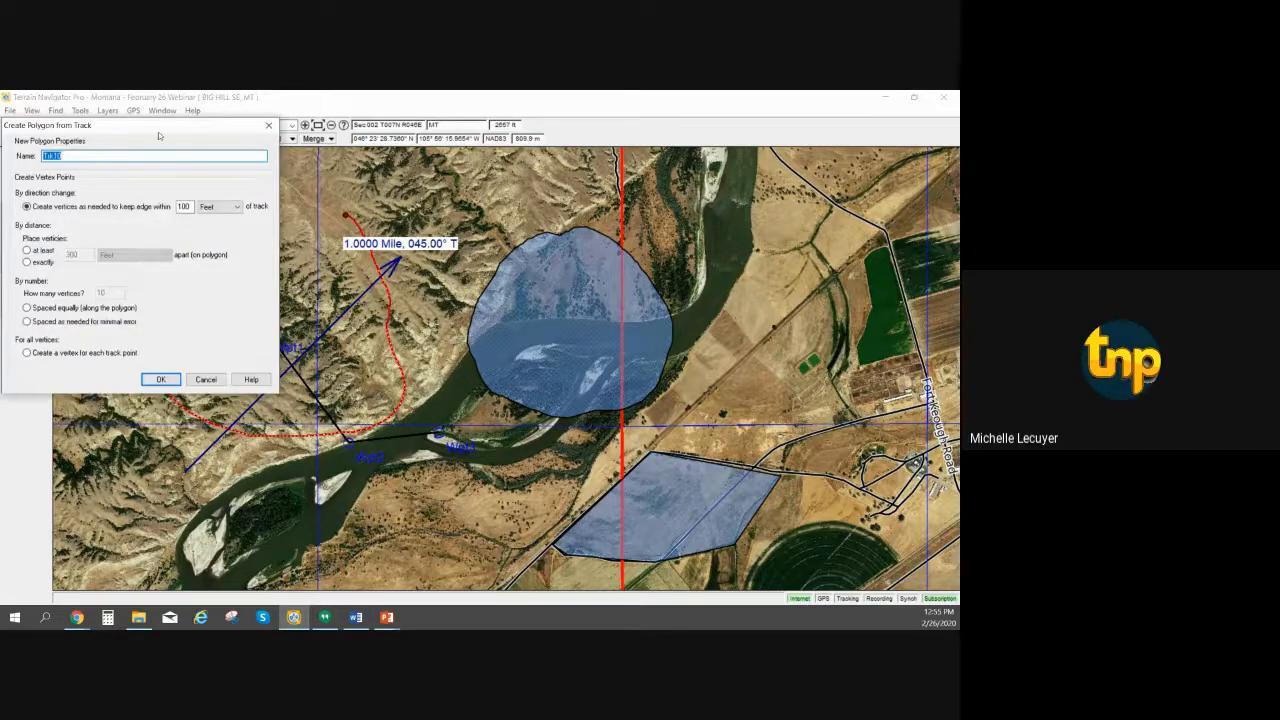
pyautogui.moveTo(164, 121); pyautogui.dragTo(592, 196)
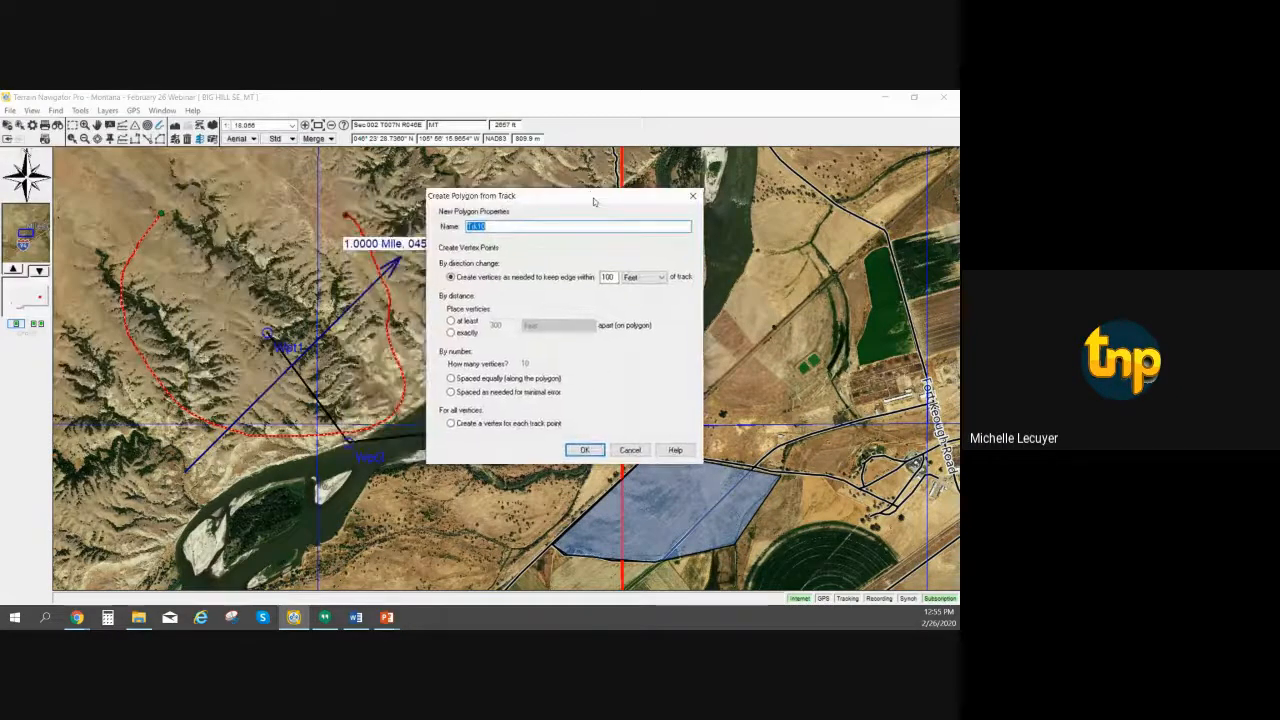
pyautogui.click(608, 277)
pyautogui.press('BackSpace')
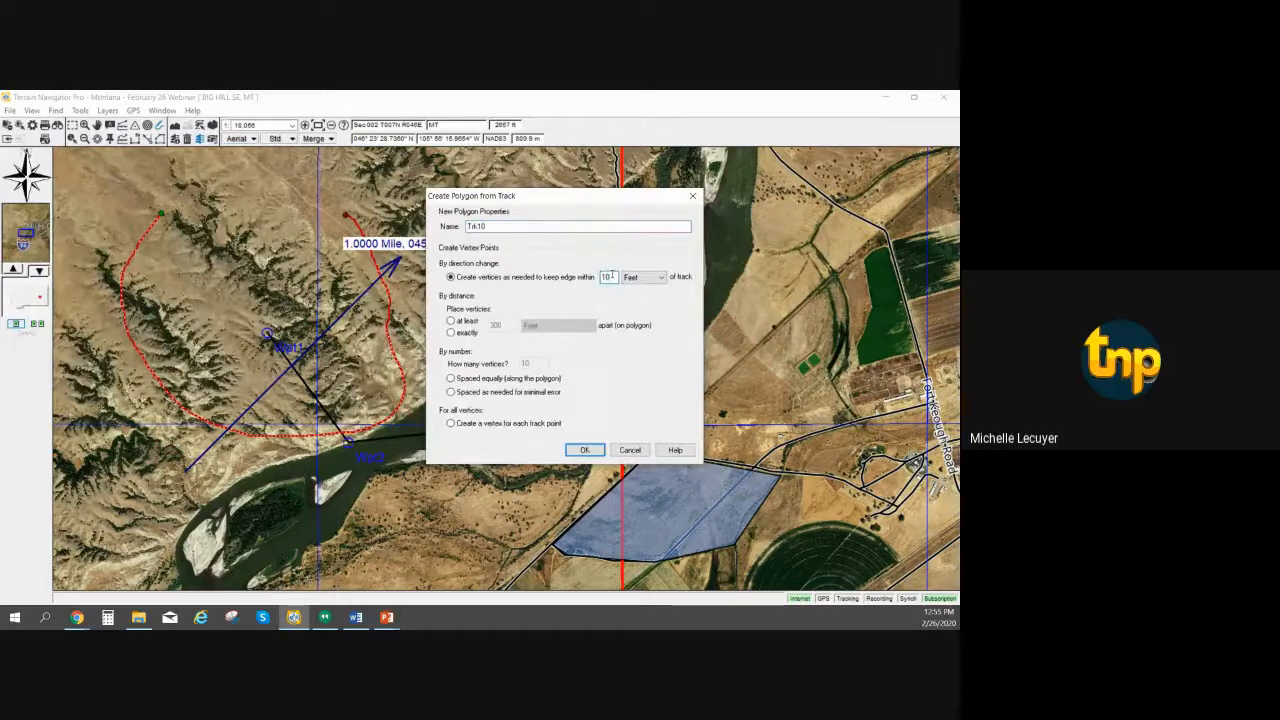
pyautogui.click(586, 451)
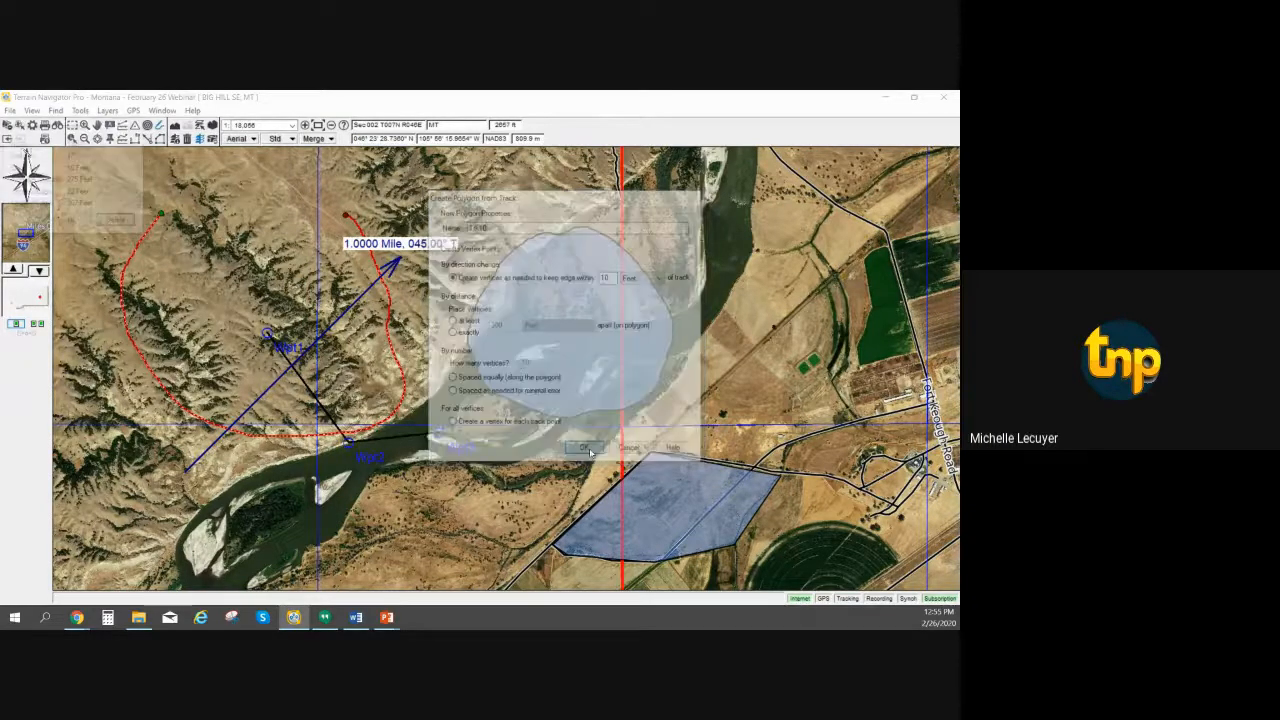
pyautogui.click(73, 223)
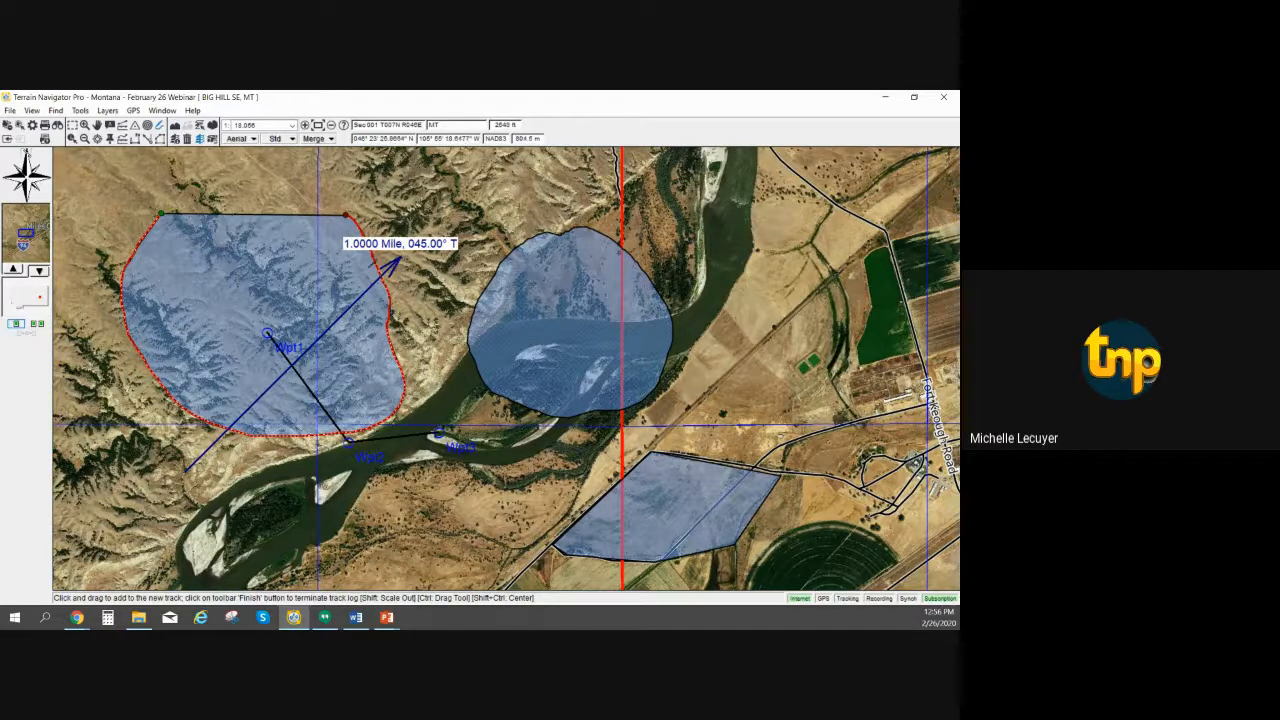
# Examine the elevation profile of the U-shaped track, including its distances, climbing, descending and grade
pyautogui.rightClick(382, 268)
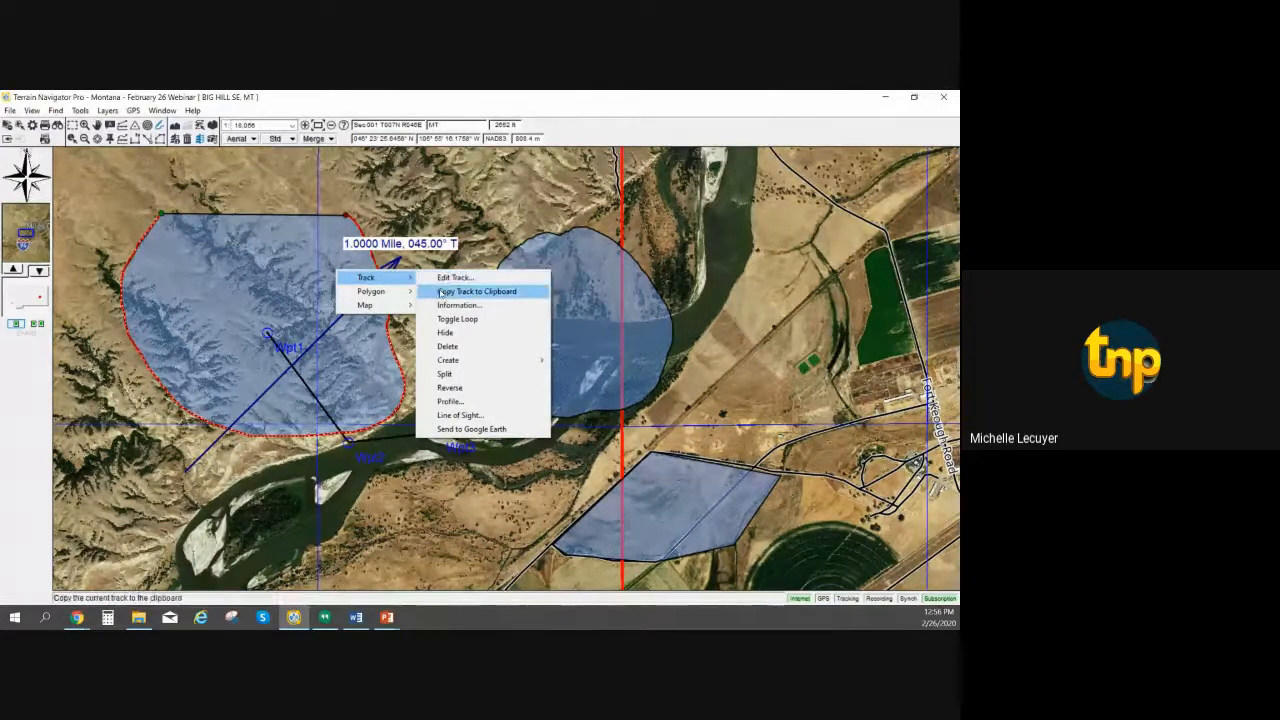
pyautogui.click(470, 403)
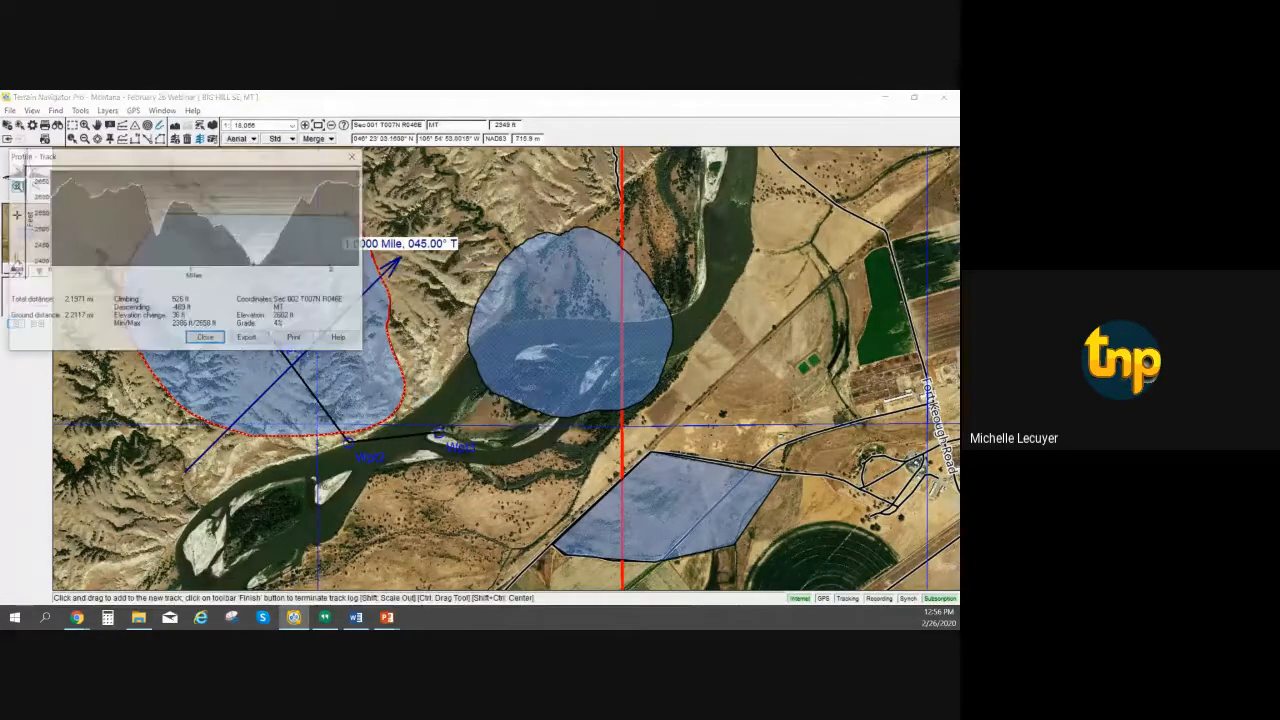
pyautogui.moveTo(192, 160); pyautogui.dragTo(692, 240)
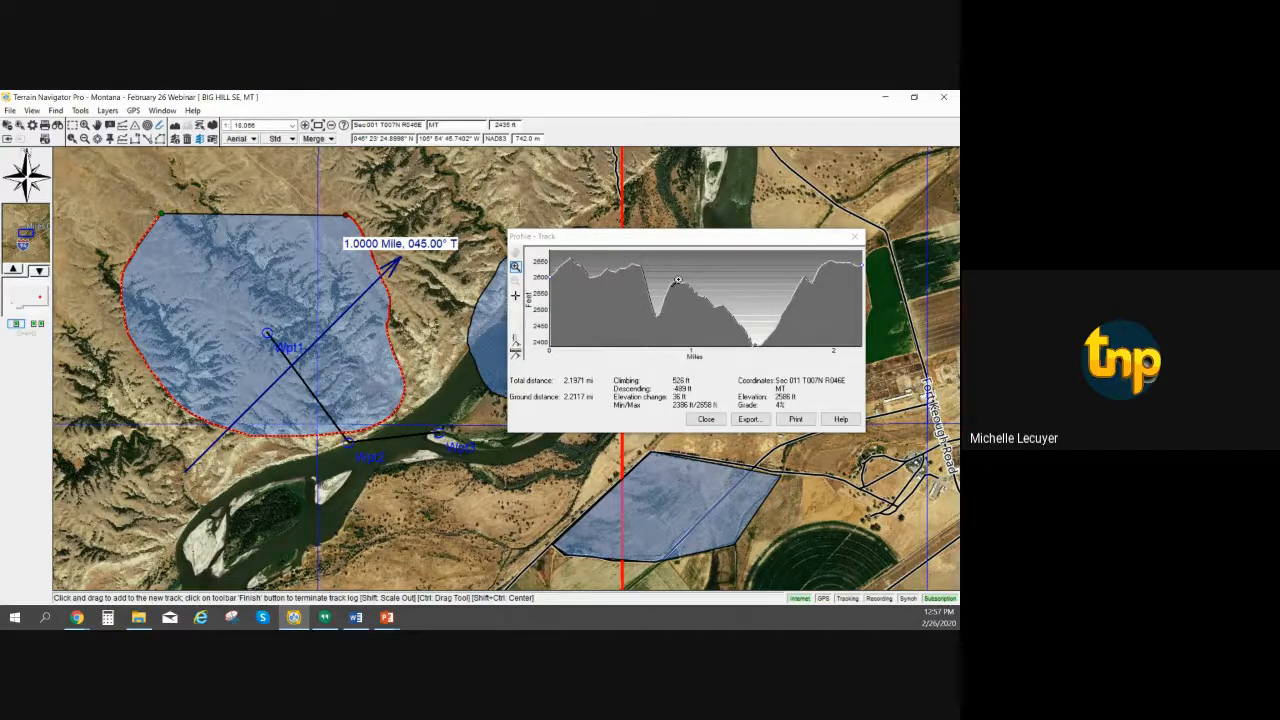
pyautogui.click(855, 240)
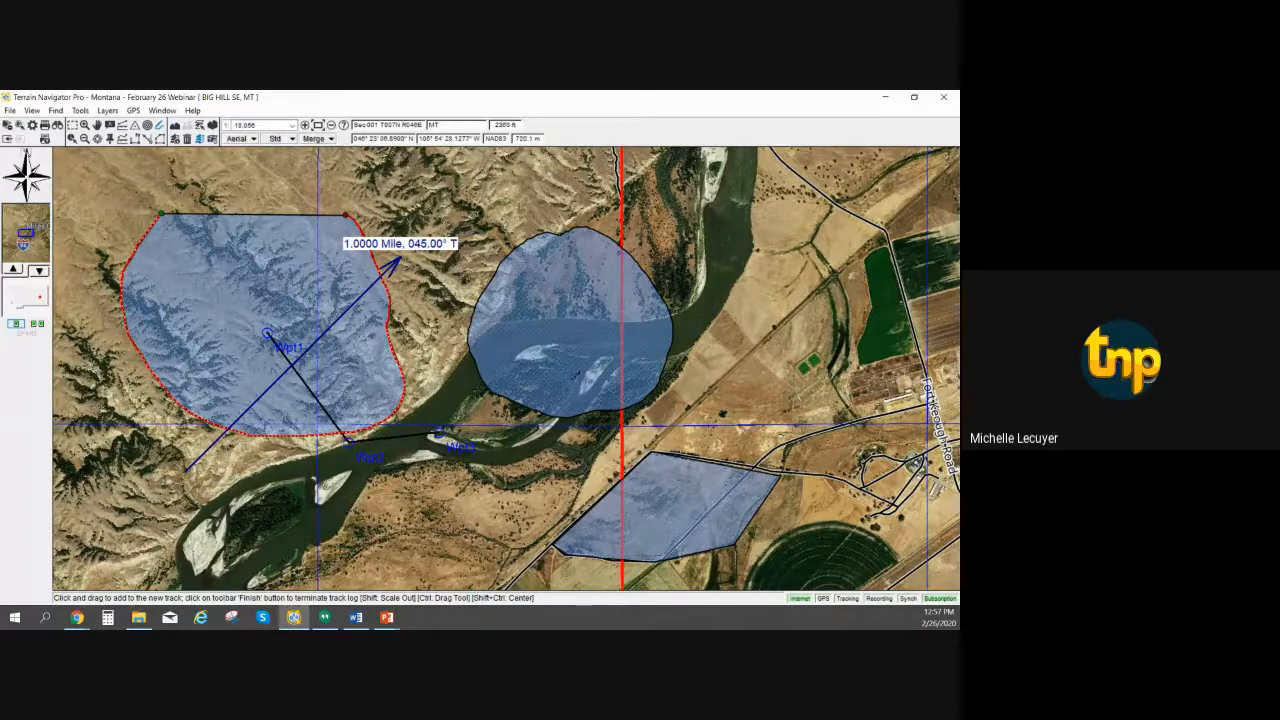
# Delete the U-shaped track around Wpt1 and keep the polygon made from it
pyautogui.moveTo(576, 376)
pyautogui.moveTo(552, 335)
pyautogui.click(187, 140)
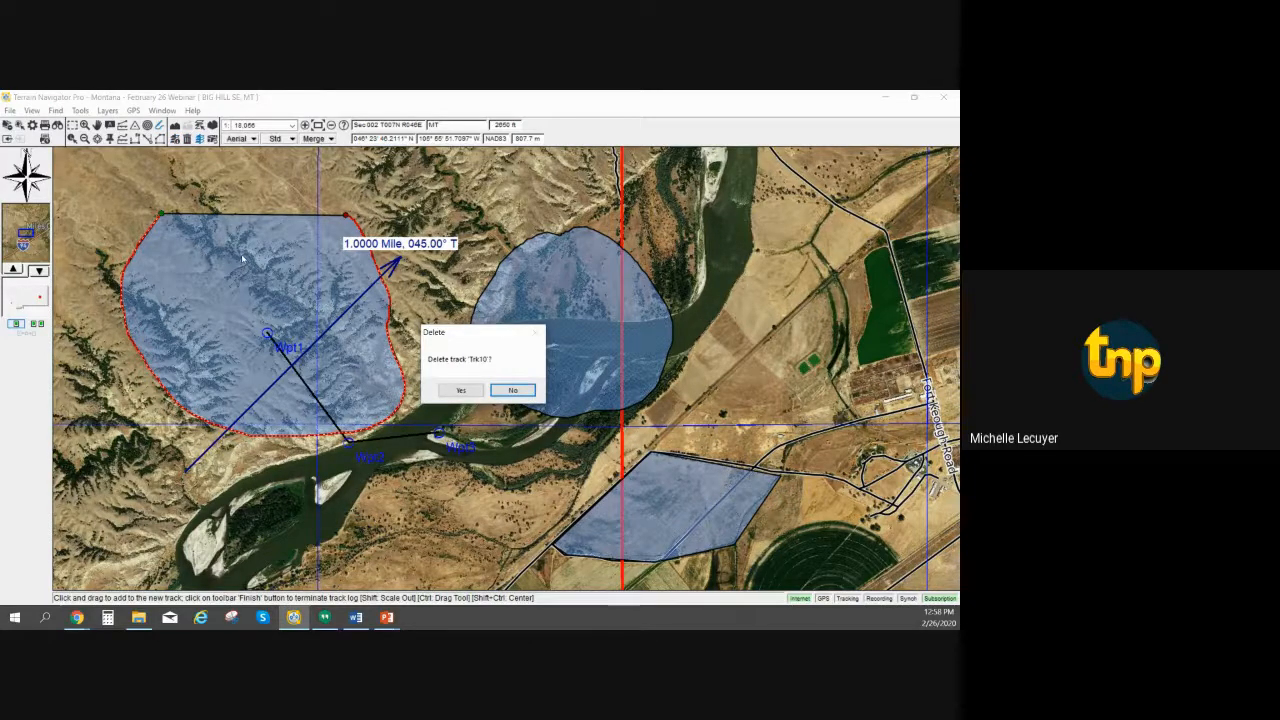
pyautogui.click(465, 391)
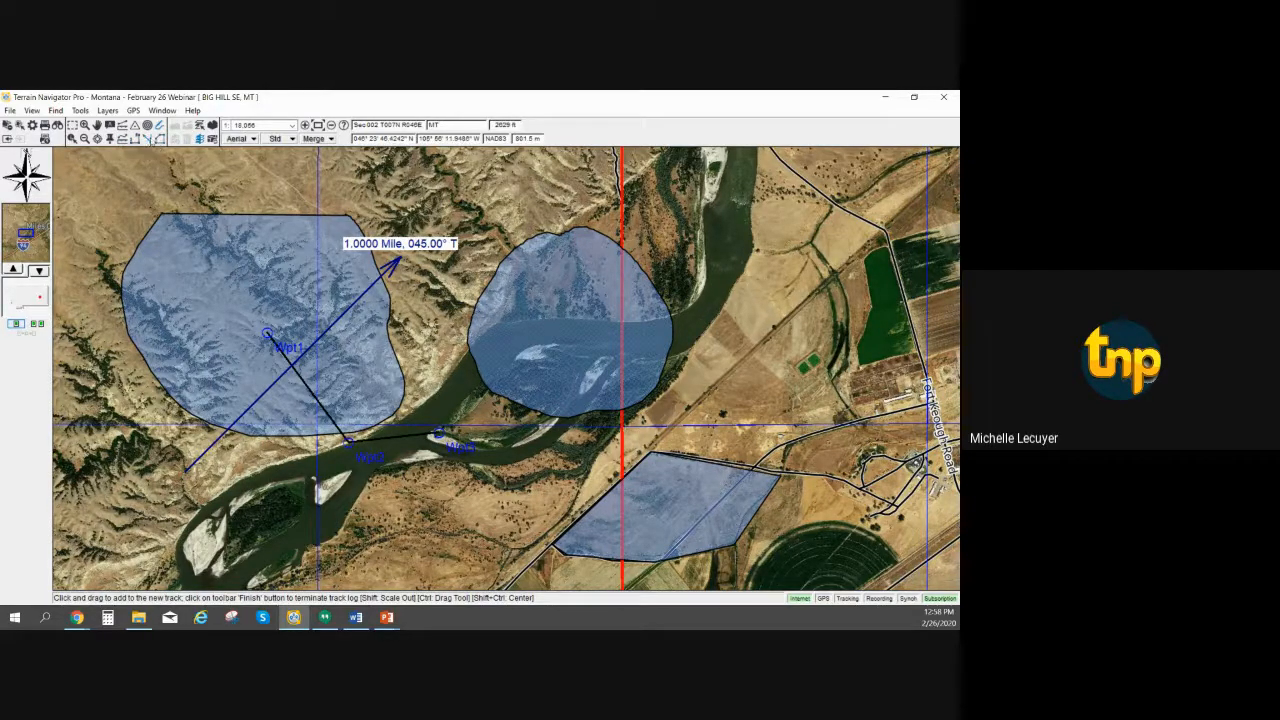
# Activate the Range/Bearing Line tool, hide all map layers, show them again and hide them once more
pyautogui.click(150, 141)
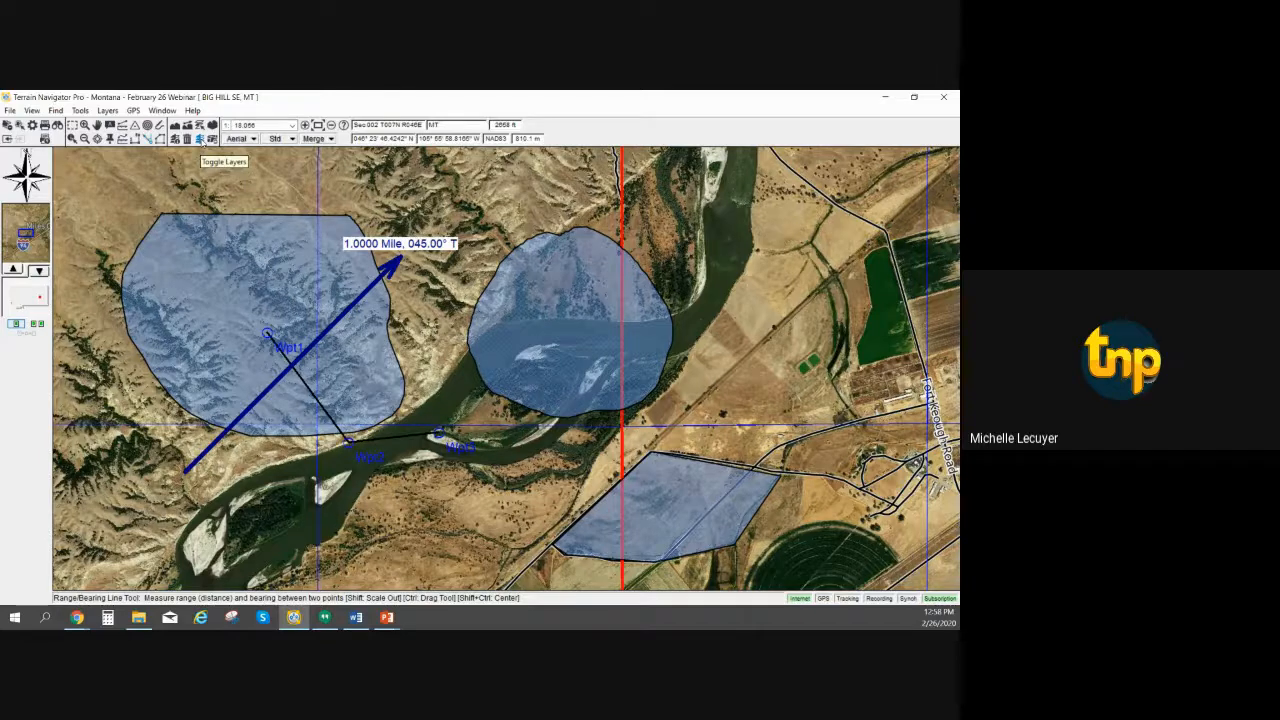
pyautogui.click(200, 139)
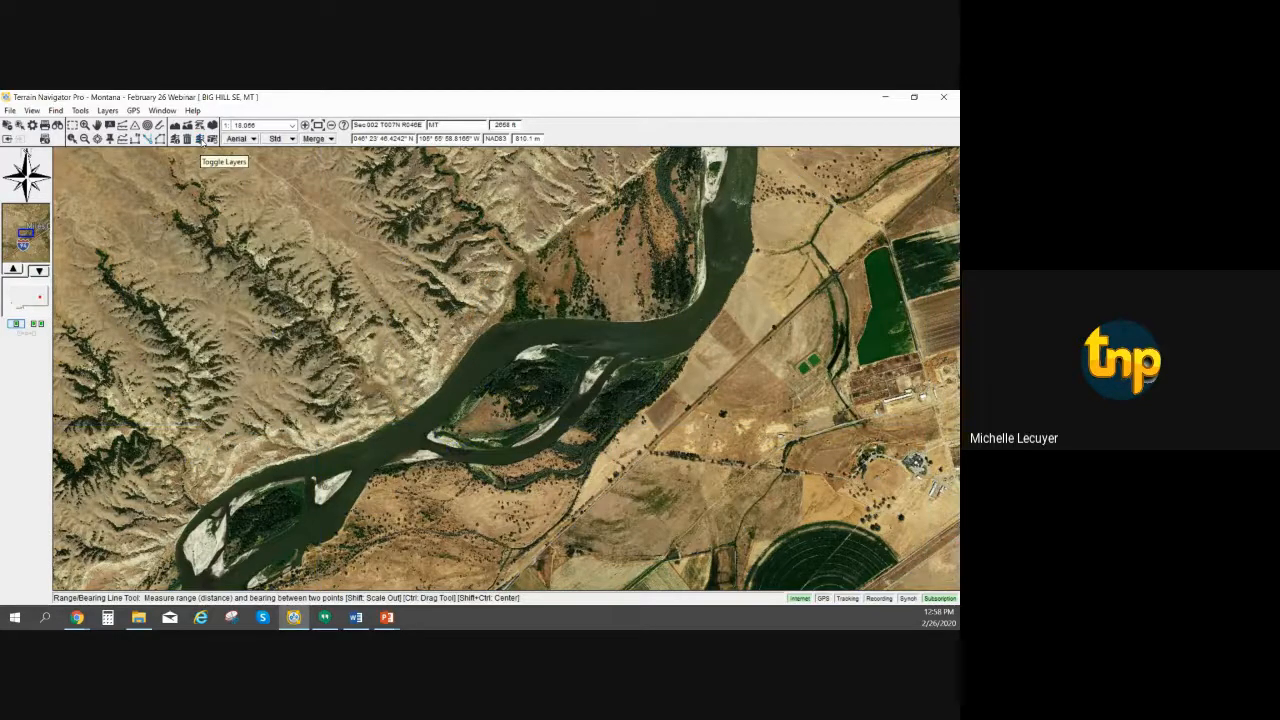
pyautogui.click(200, 139)
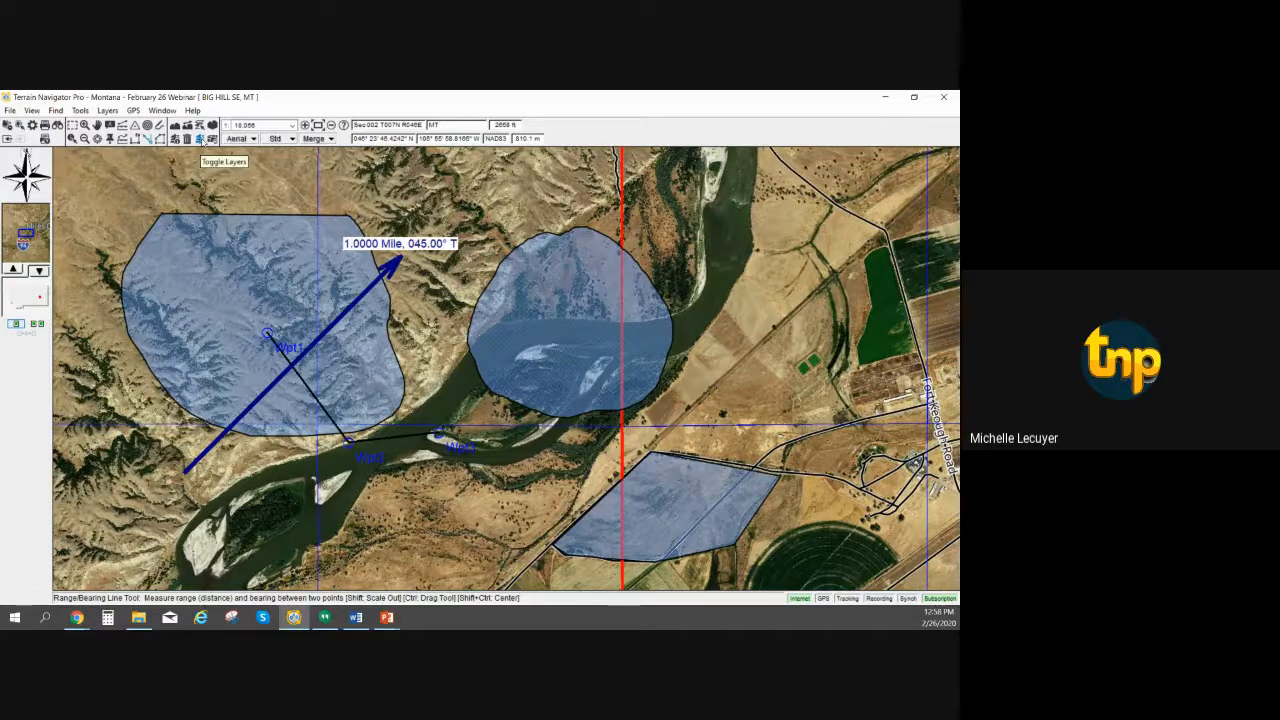
pyautogui.click(200, 139)
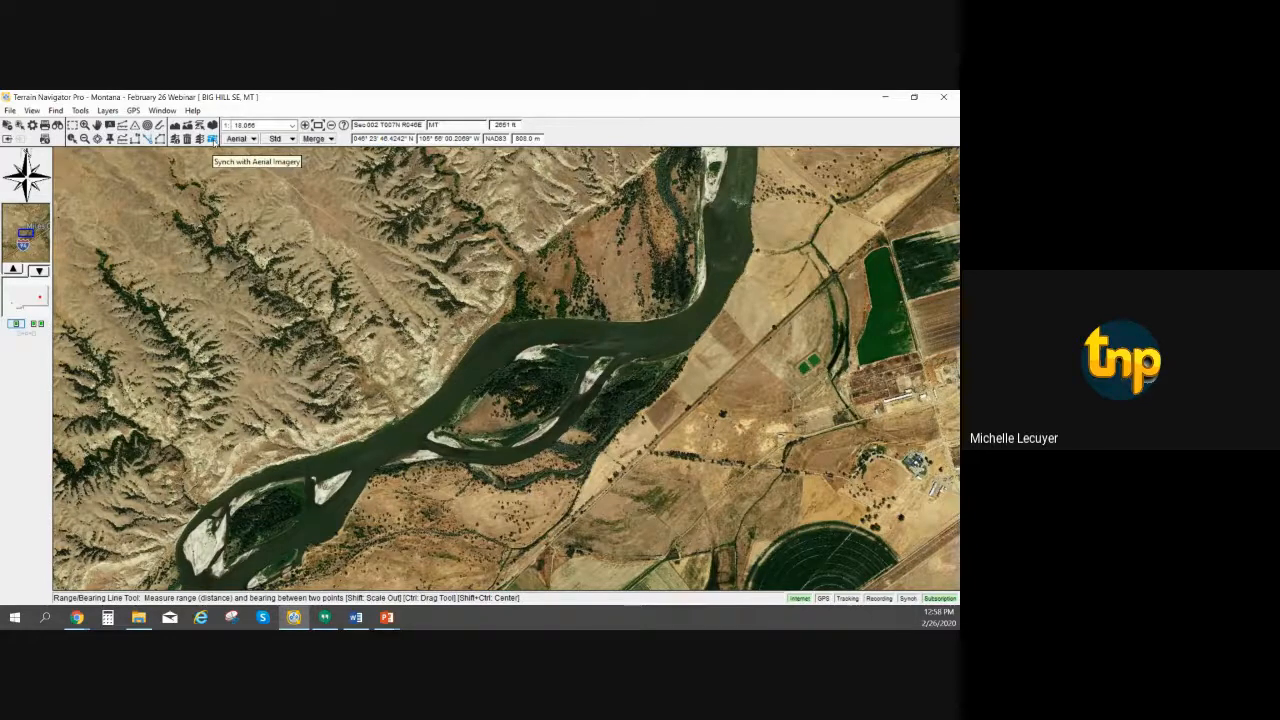
# Open a synchronized second map window, compare USGS Topographic with aerial imagery, and return to a single aerial map with its layers shown
pyautogui.click(212, 140)
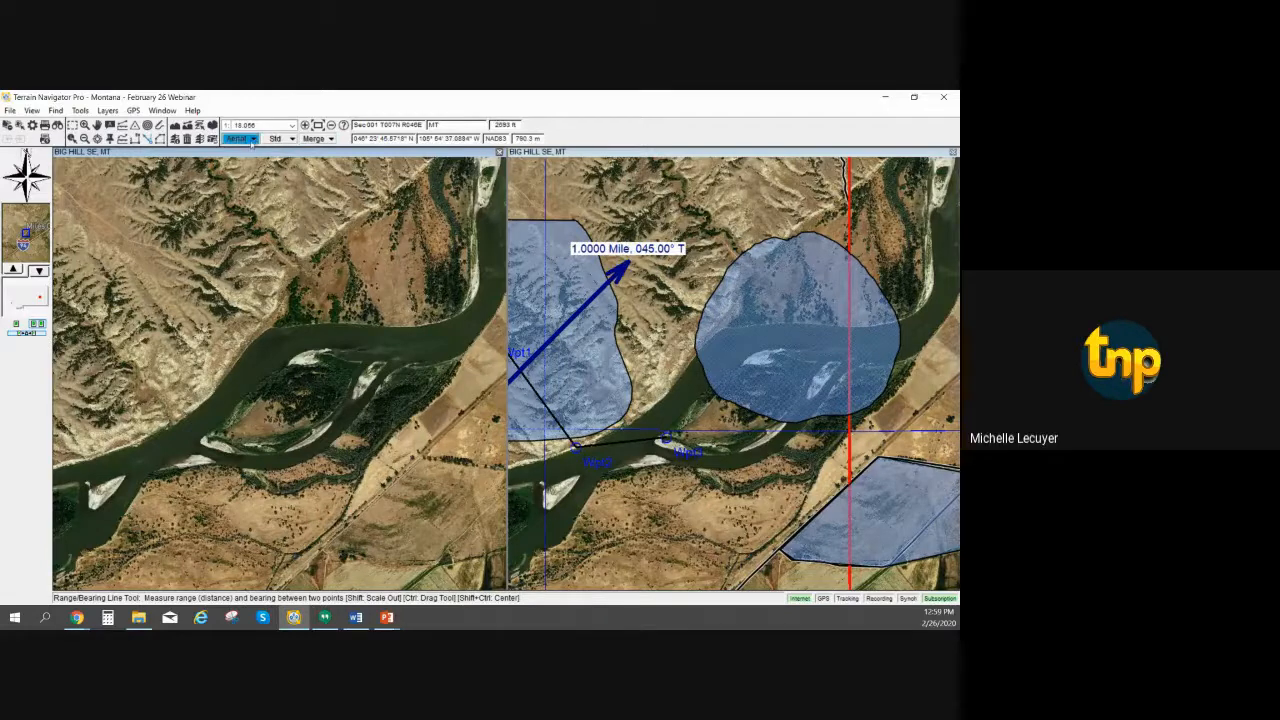
pyautogui.click(251, 140)
pyautogui.click(268, 153)
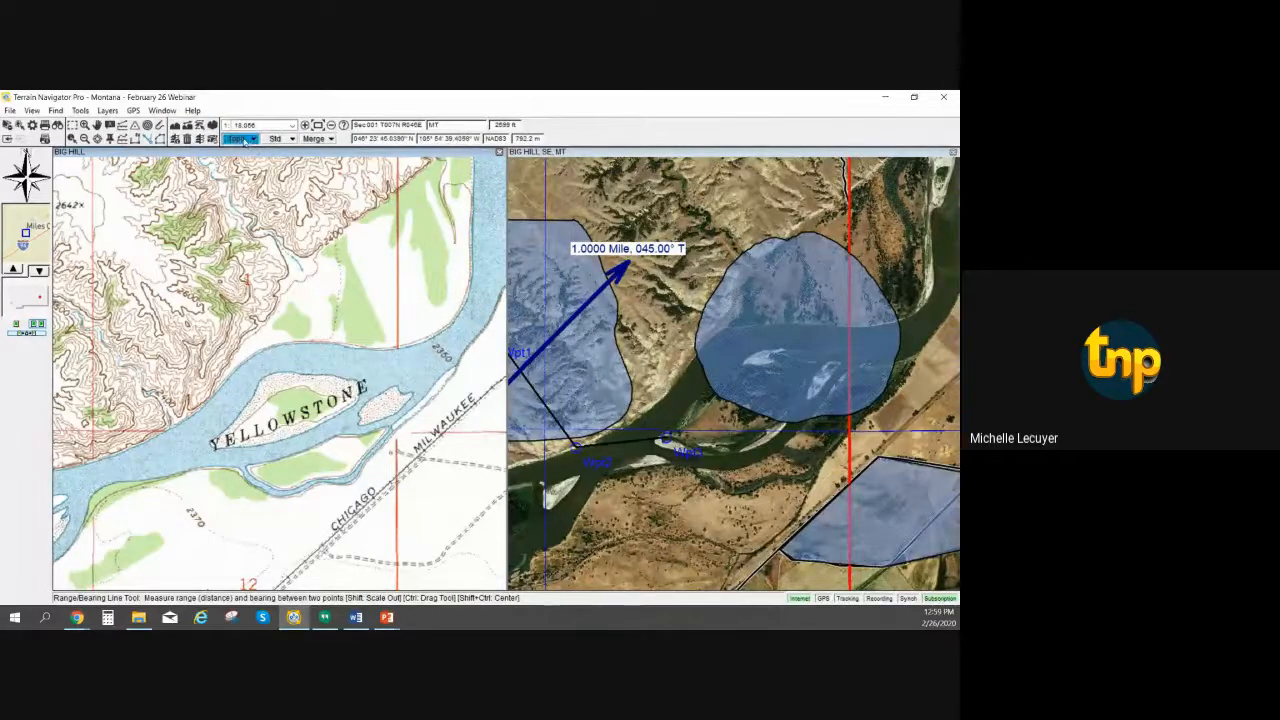
pyautogui.click(214, 140)
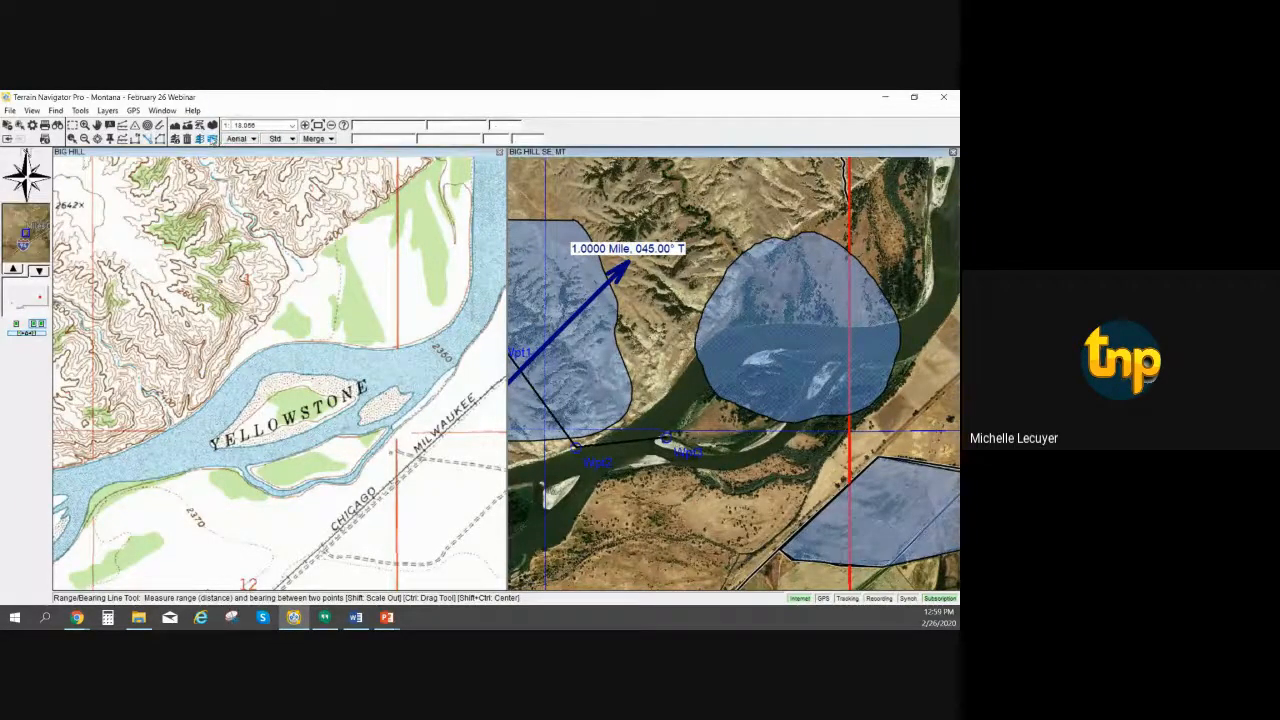
pyautogui.click(213, 140)
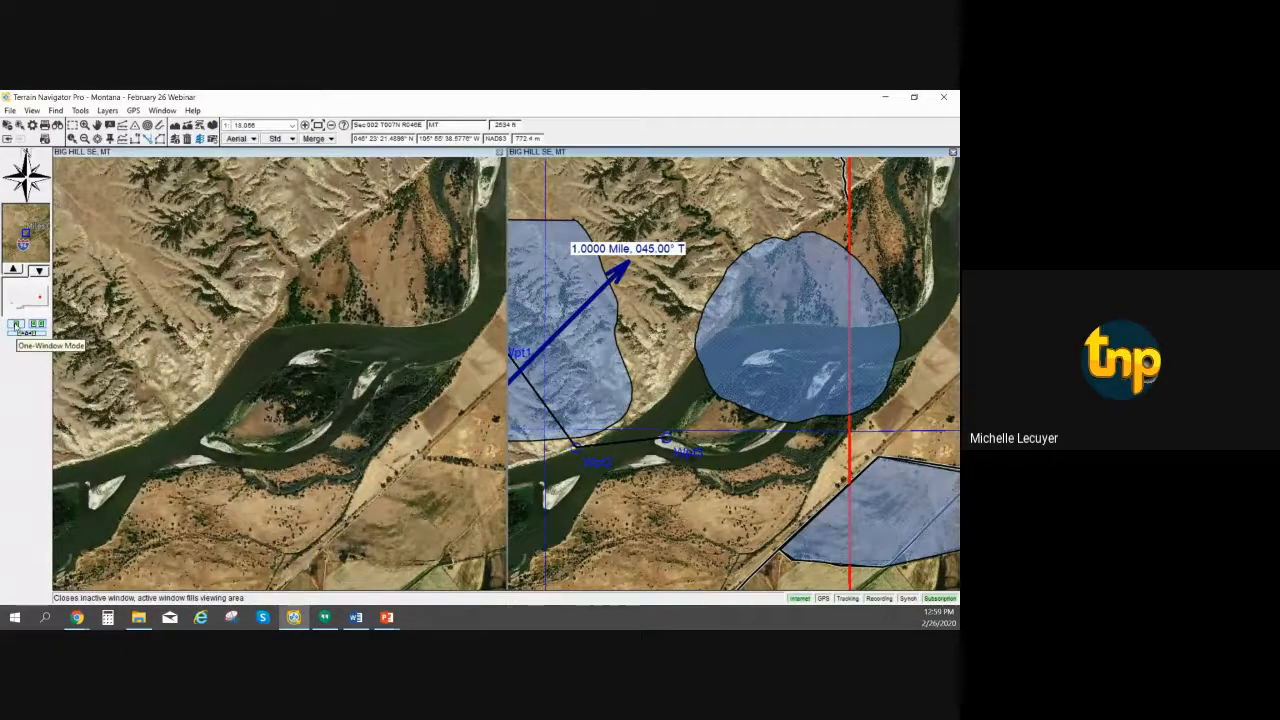
pyautogui.click(16, 325)
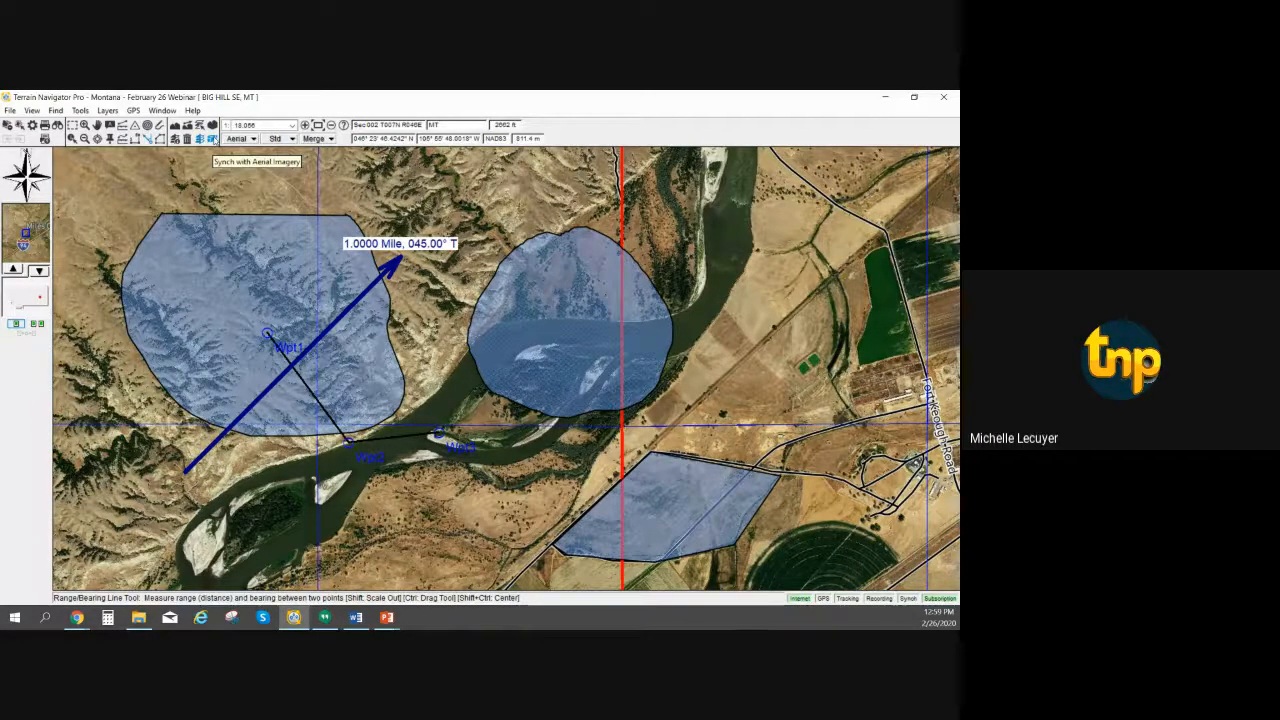
# With the map split into two synchronized aerial windows, set the general preference for the synch image map type to USGS Topographic
pyautogui.click(211, 139)
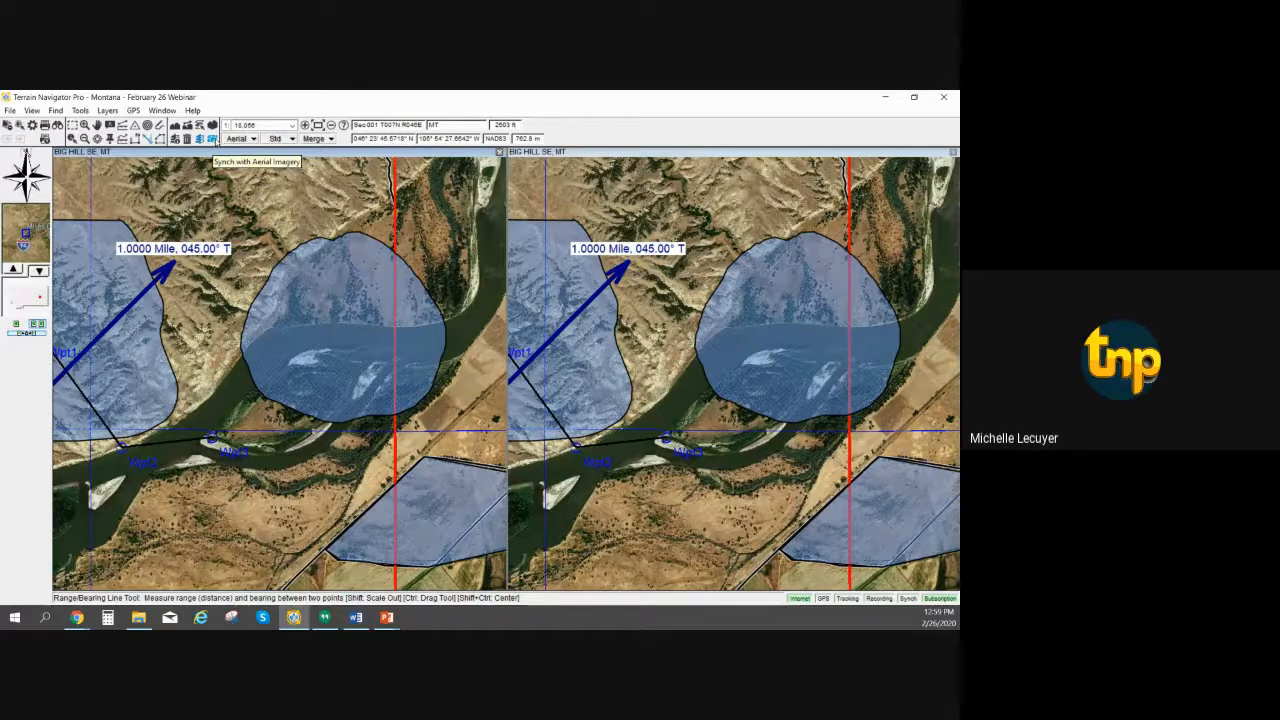
pyautogui.click(12, 113)
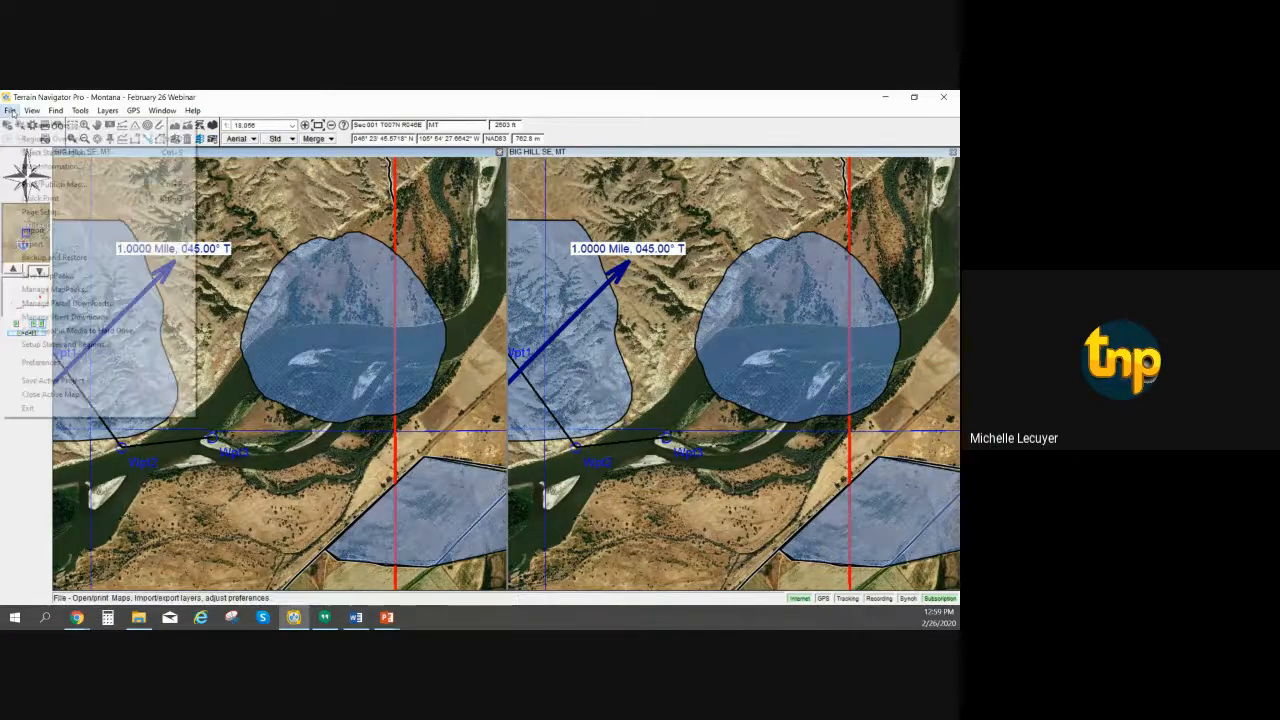
pyautogui.moveTo(107, 367)
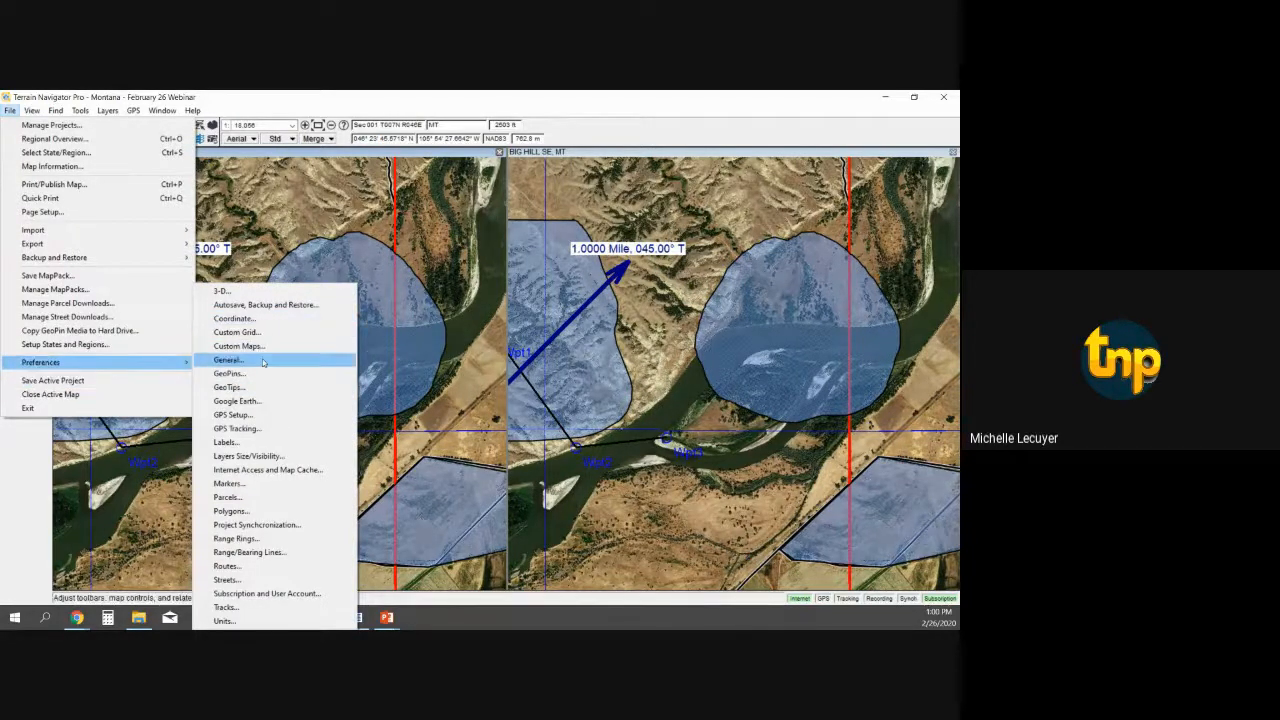
pyautogui.click(230, 360)
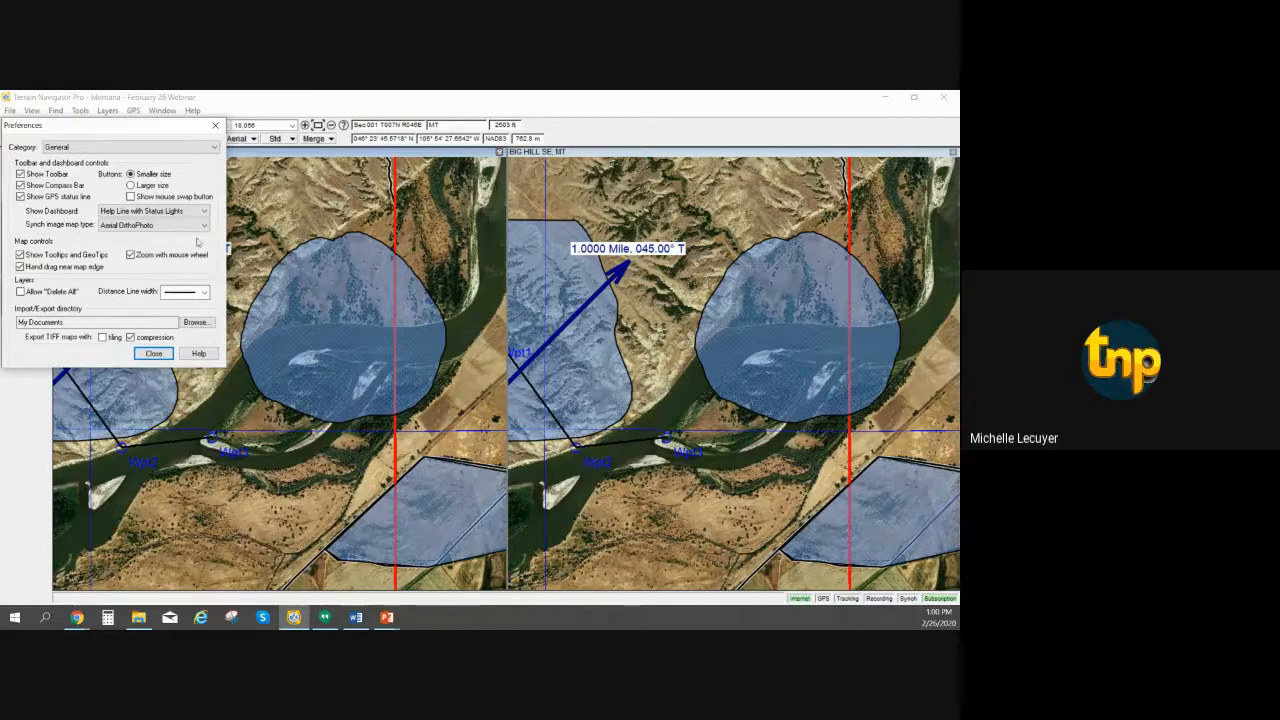
pyautogui.click(204, 225)
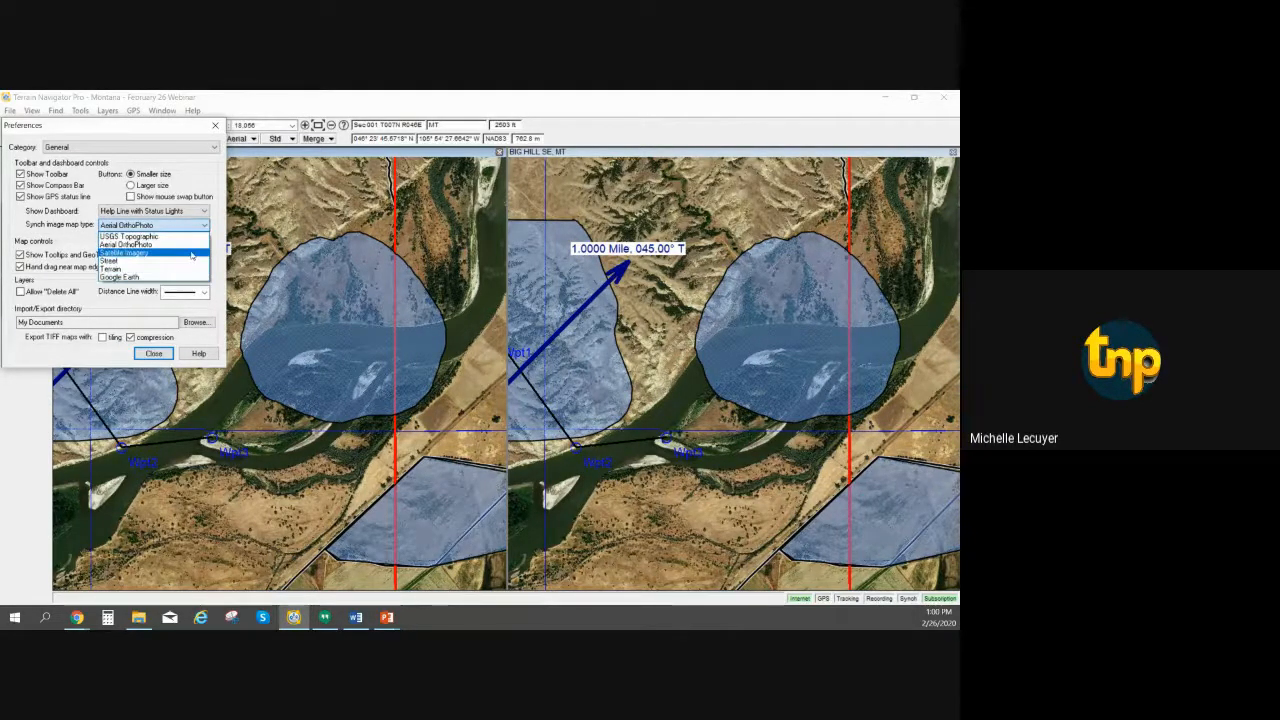
pyautogui.click(191, 237)
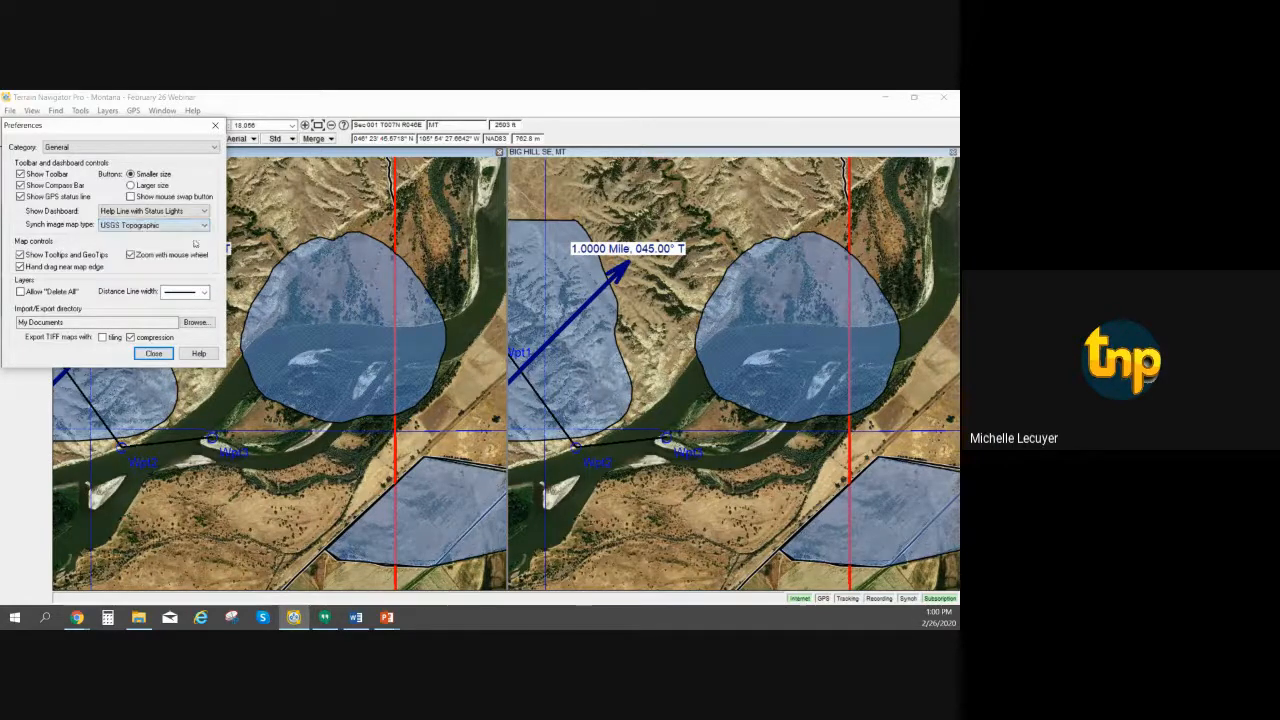
pyautogui.click(153, 353)
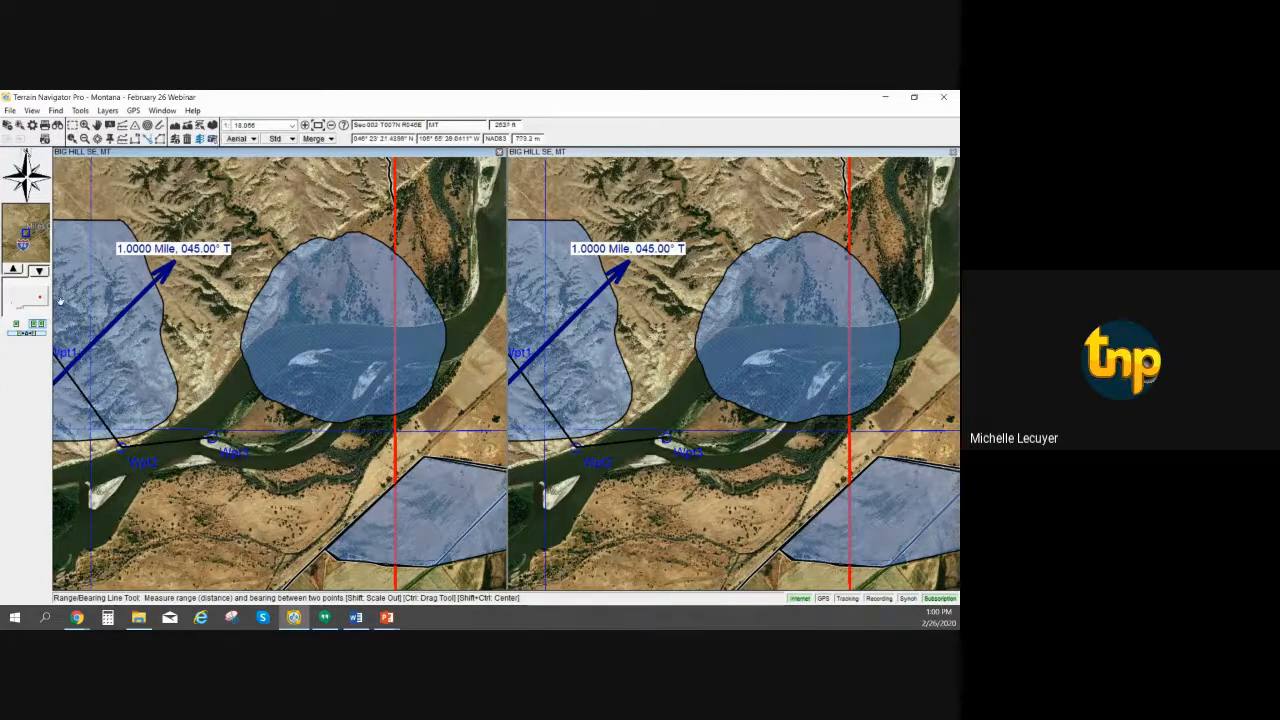
# Return to one window, view the aerial map beside a synchronized USGS Topographic map, and restore the single window
pyautogui.click(17, 326)
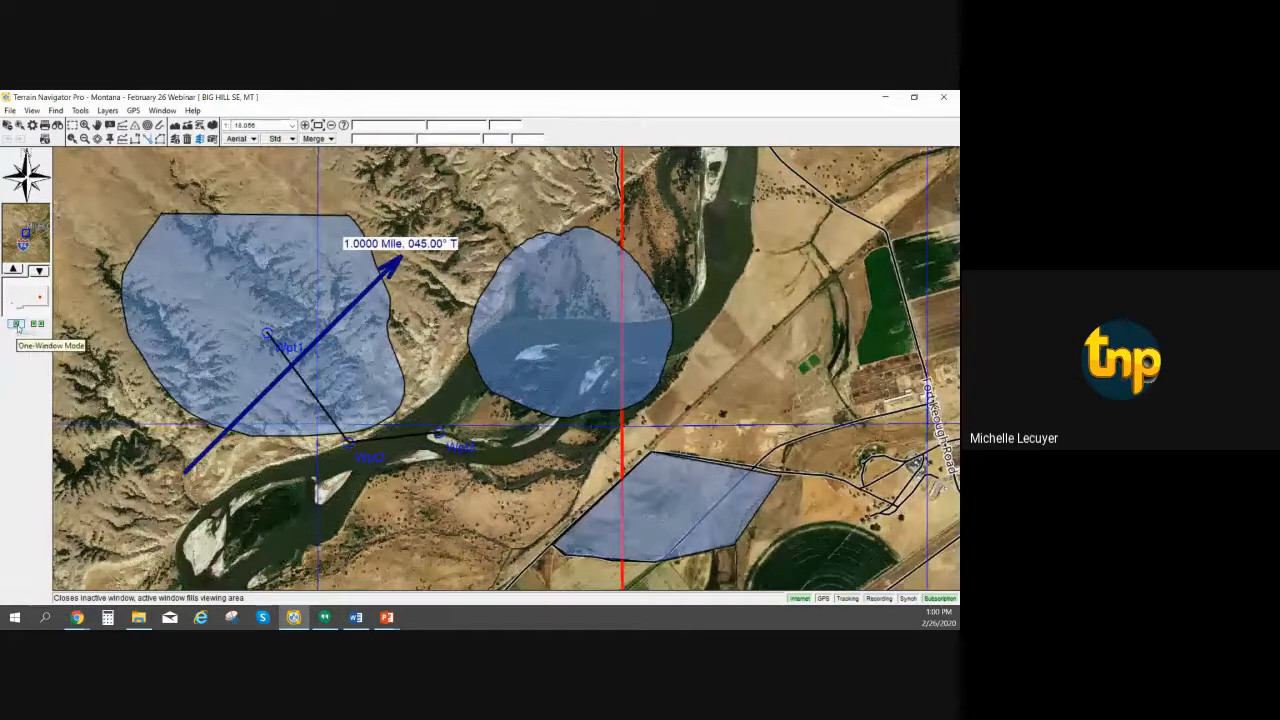
pyautogui.click(212, 138)
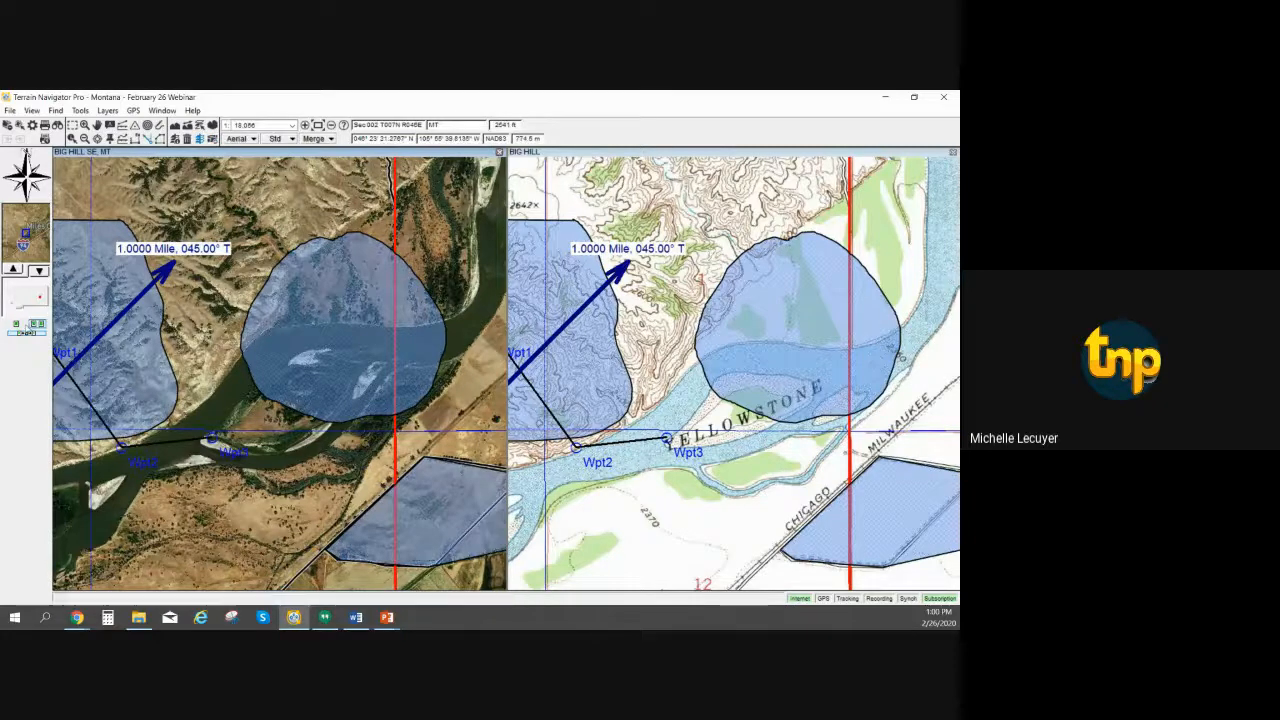
pyautogui.click(17, 326)
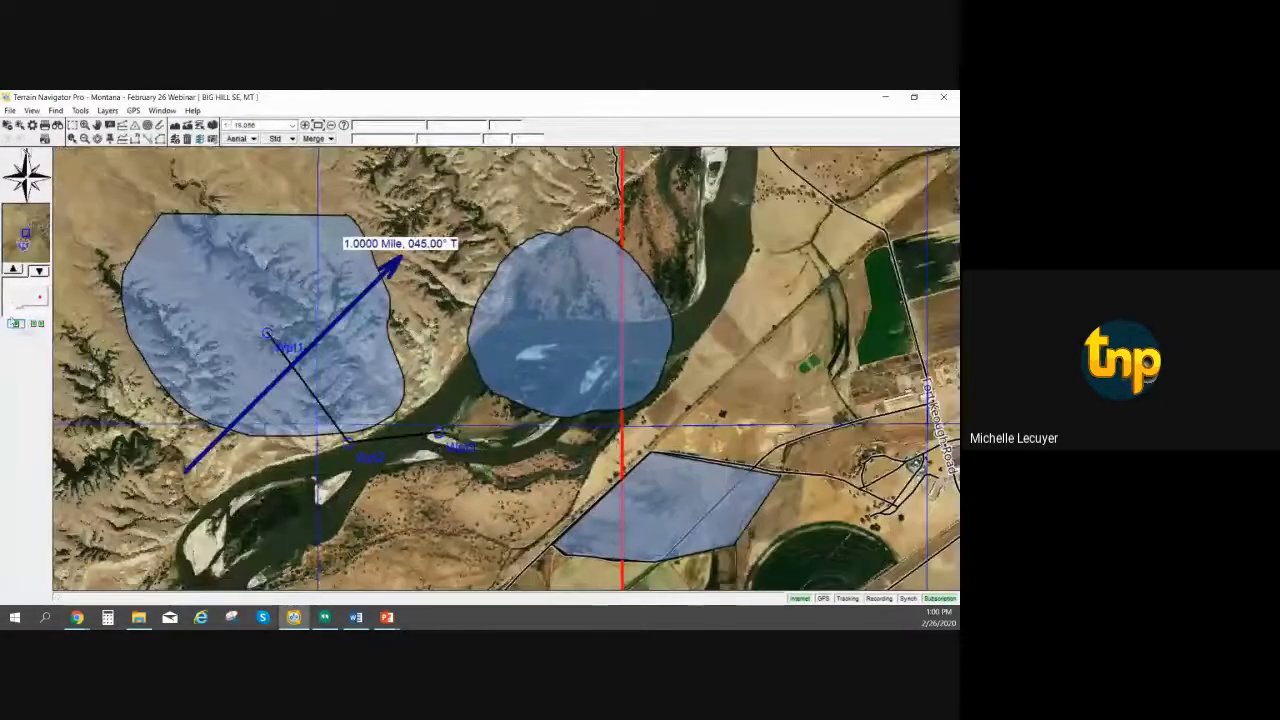
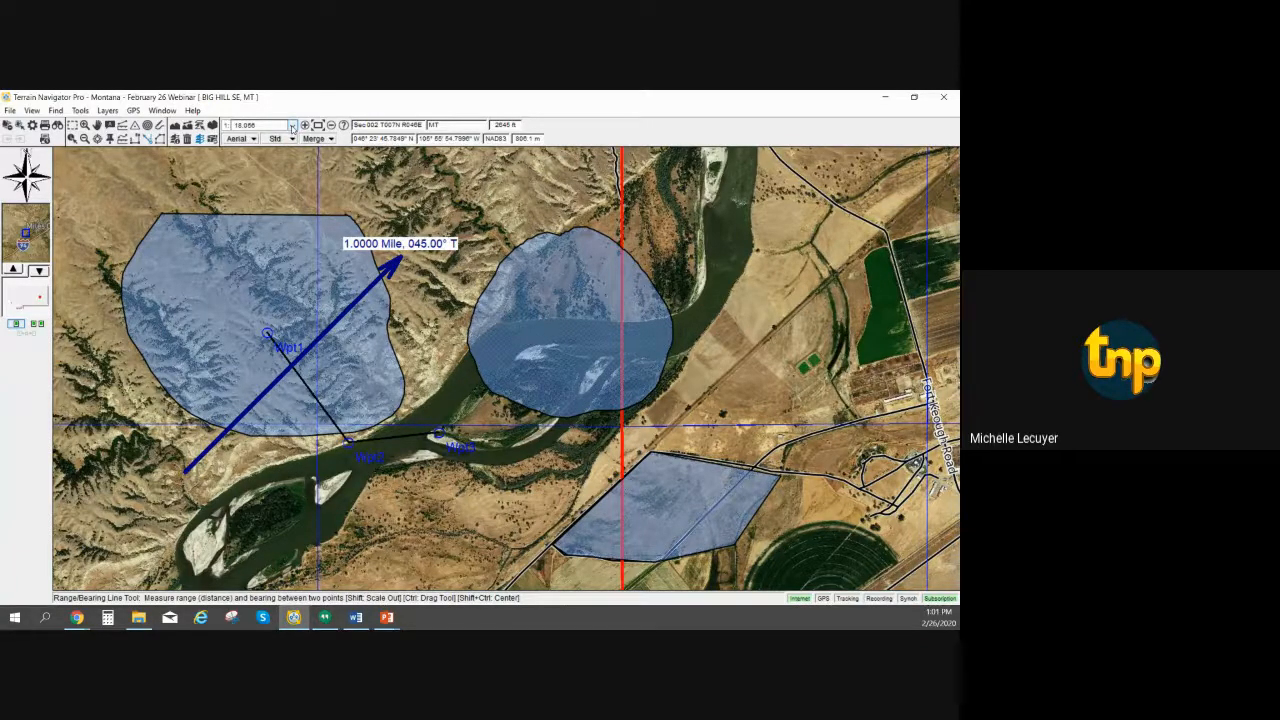
# Set the map scale to 1:5,000
pyautogui.click(292, 128)
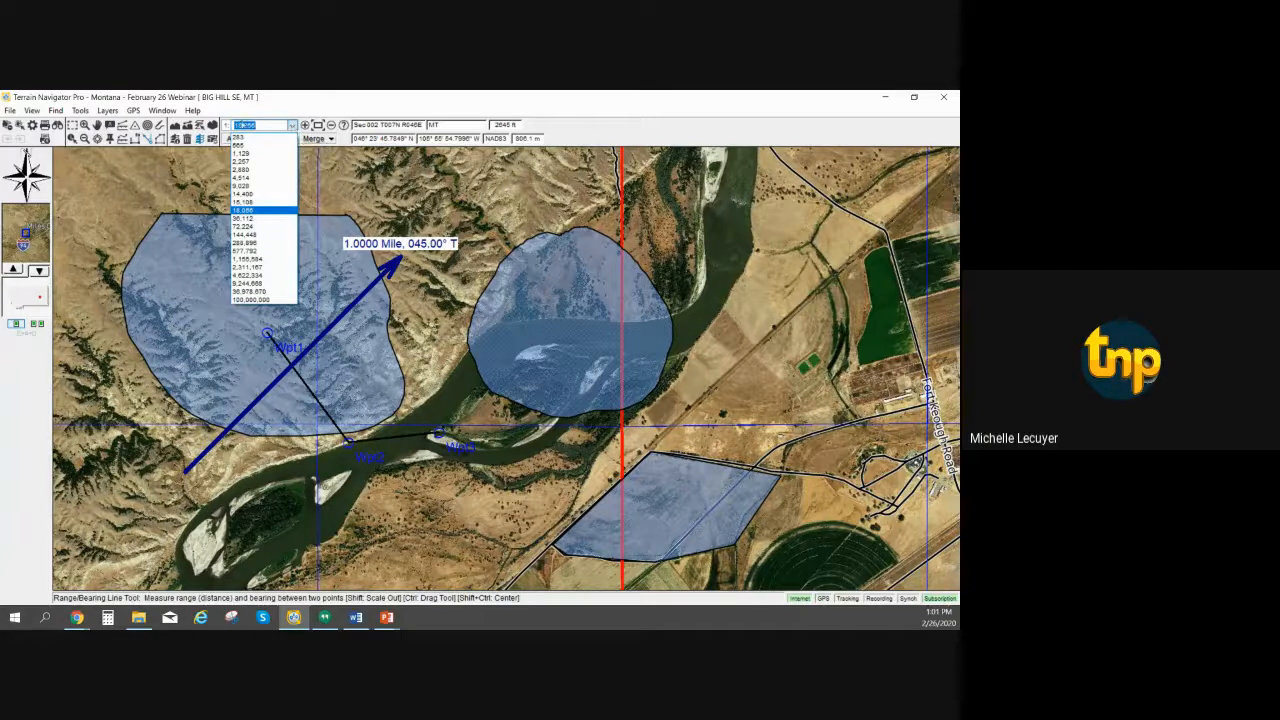
pyautogui.click(260, 128)
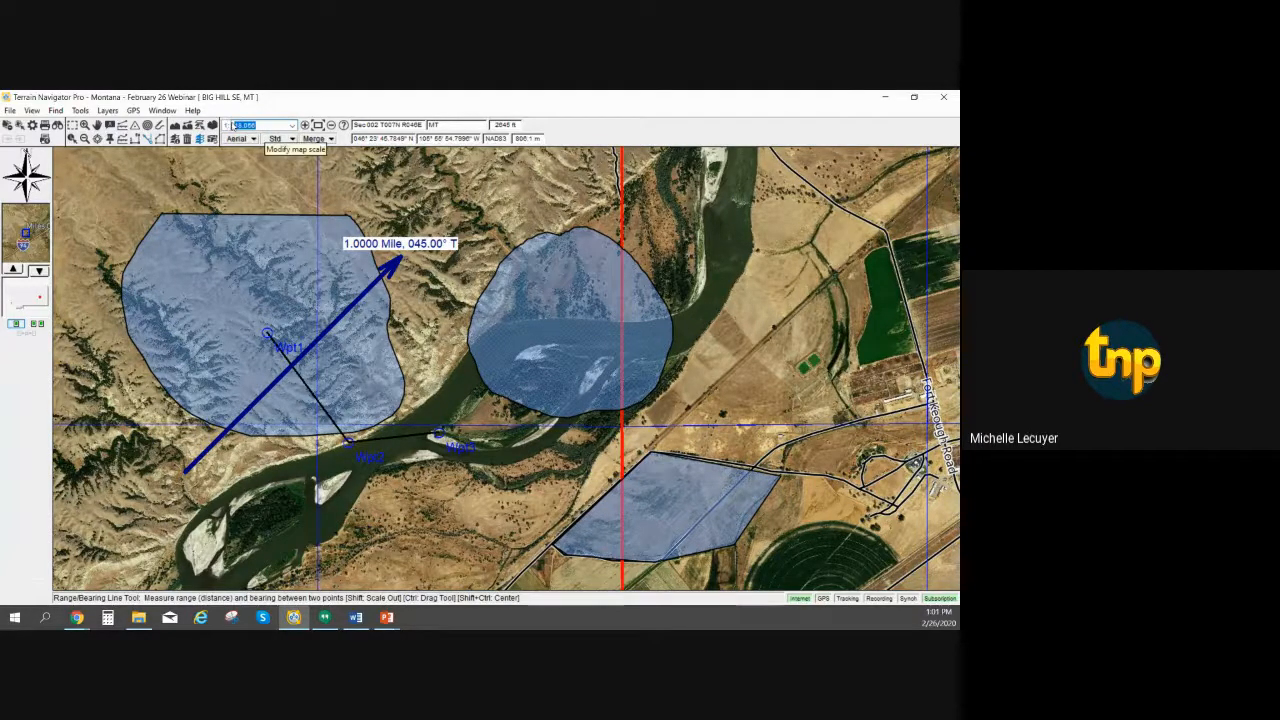
pyautogui.click(292, 126)
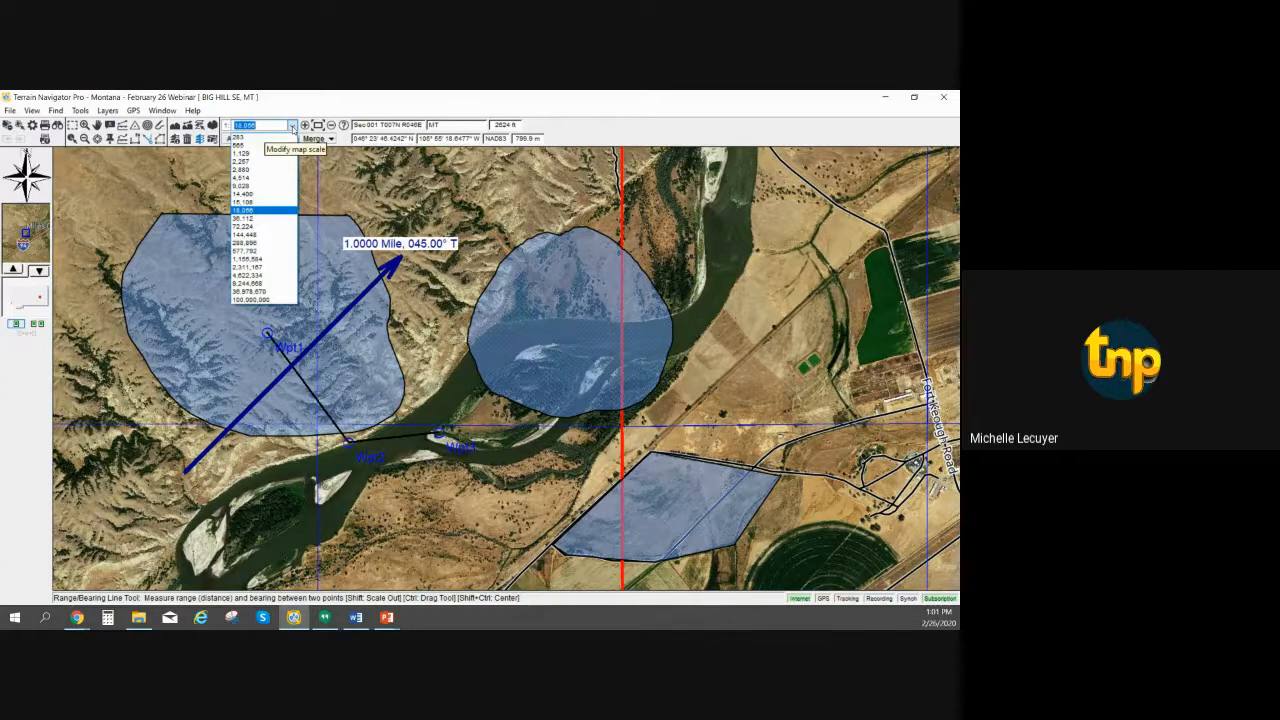
pyautogui.click(292, 126)
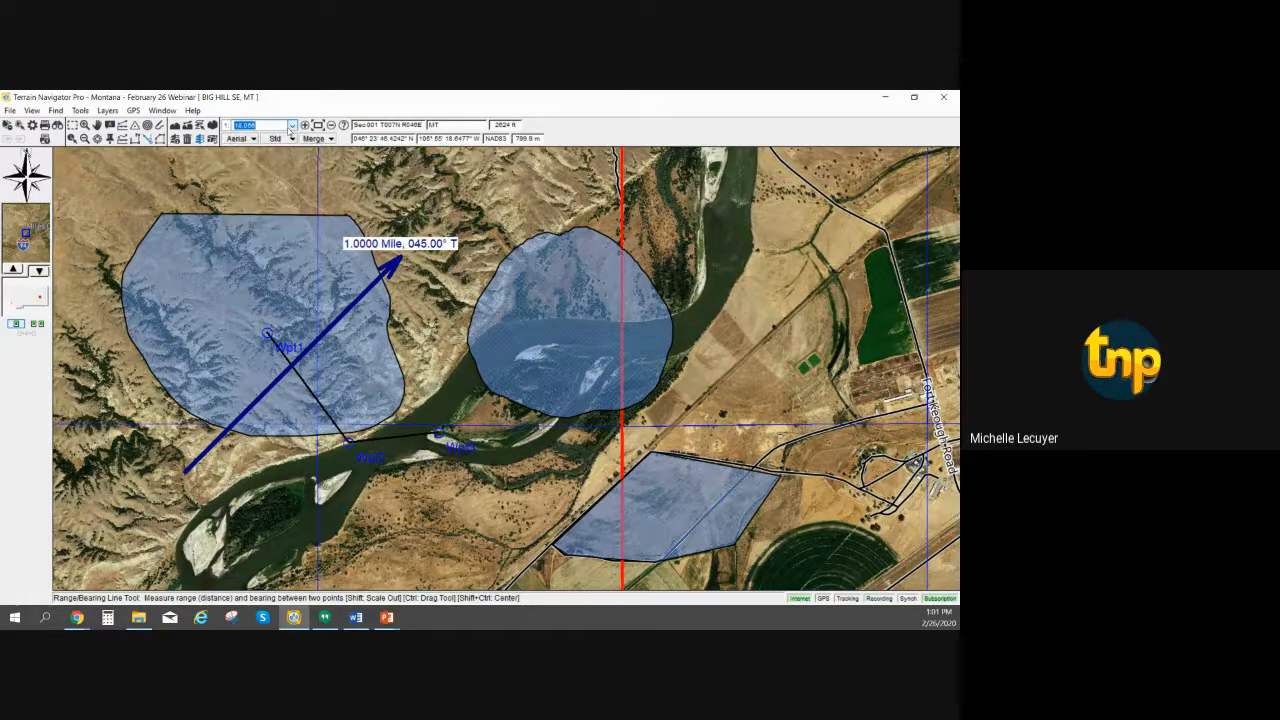
pyautogui.press('BackSpace')
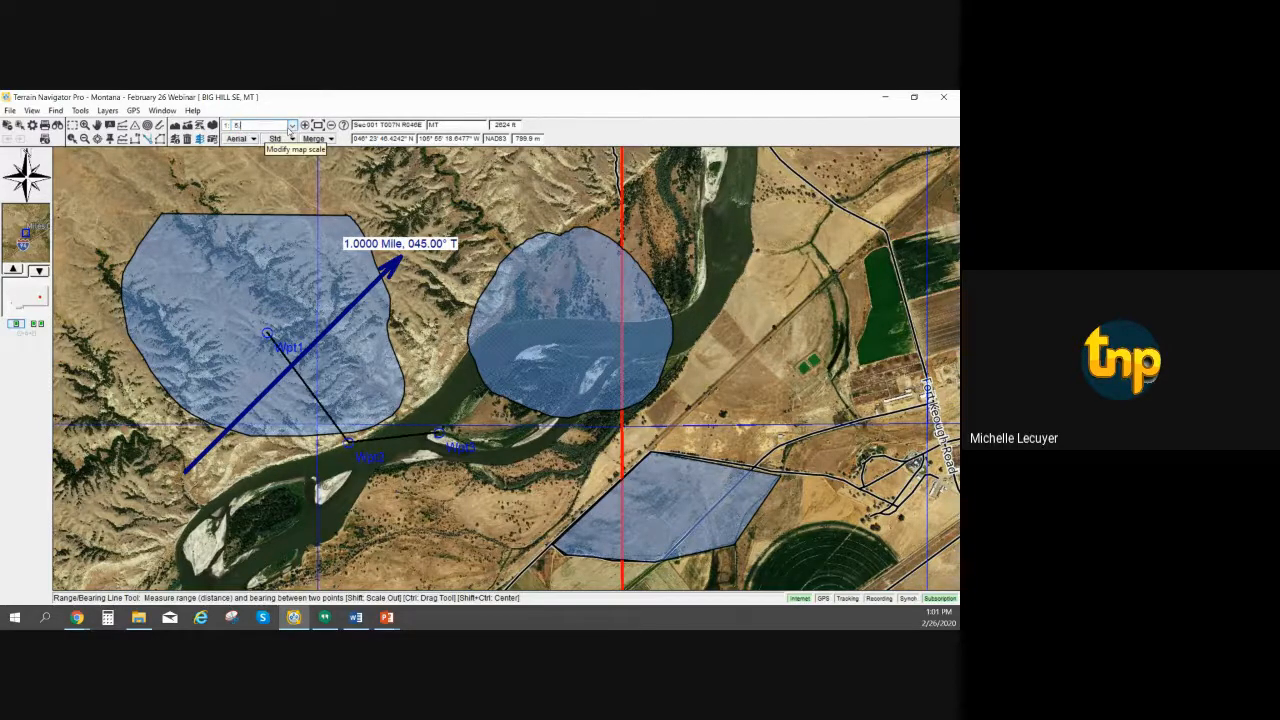
pyautogui.write('5,000')
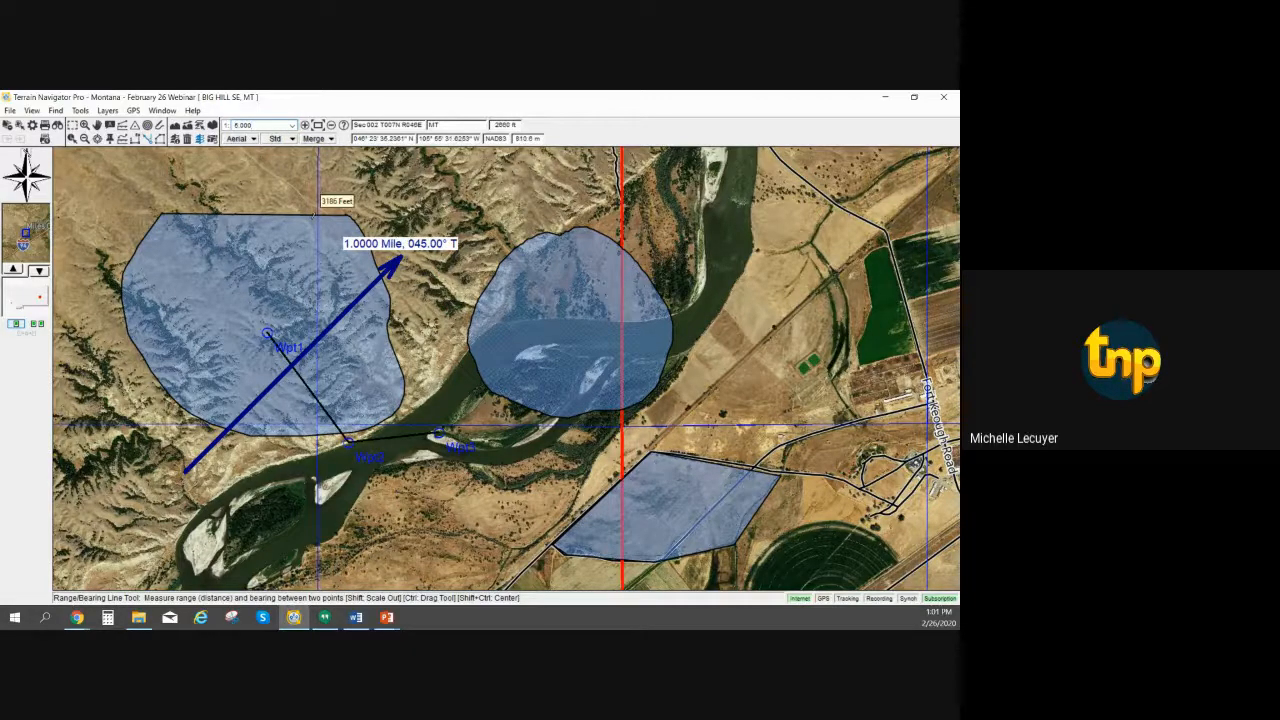
pyautogui.press('Return')
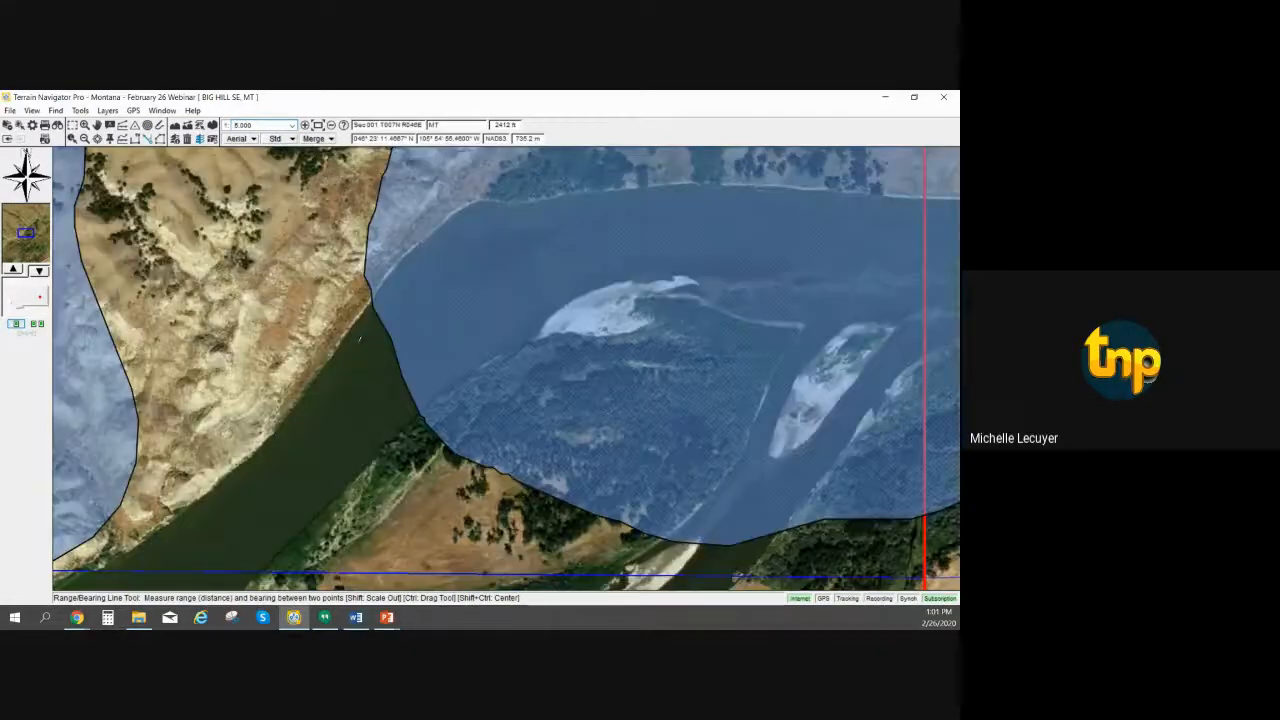
# Change the aerial photo to the 2009 imagery and merge it with the topographic map
pyautogui.moveTo(488, 316)
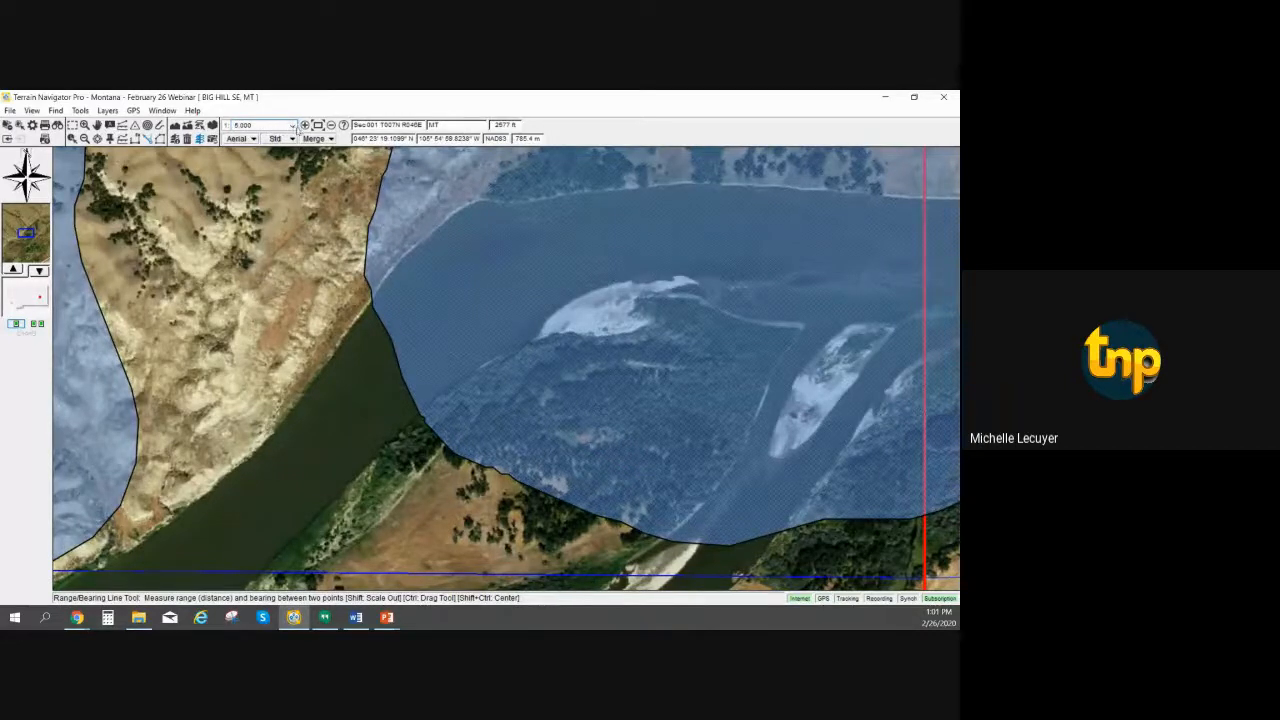
pyautogui.click(259, 139)
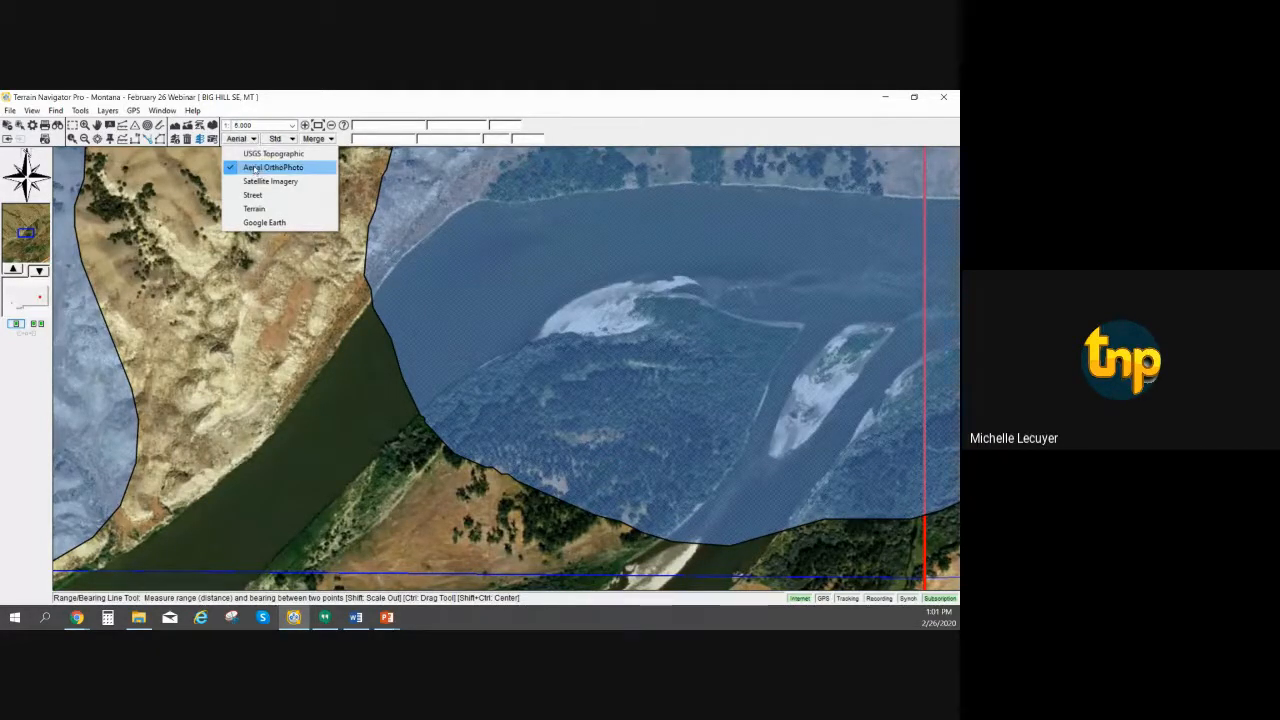
pyautogui.click(293, 138)
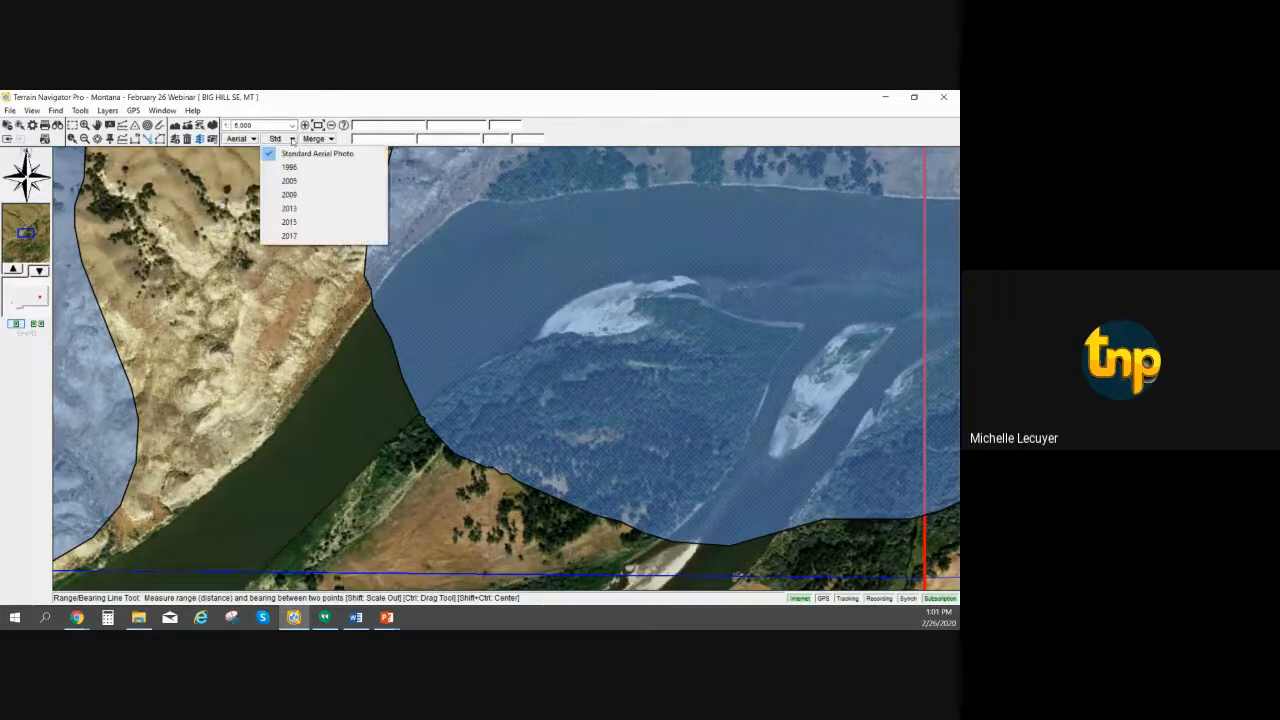
pyautogui.click(300, 194)
pyautogui.click(313, 138)
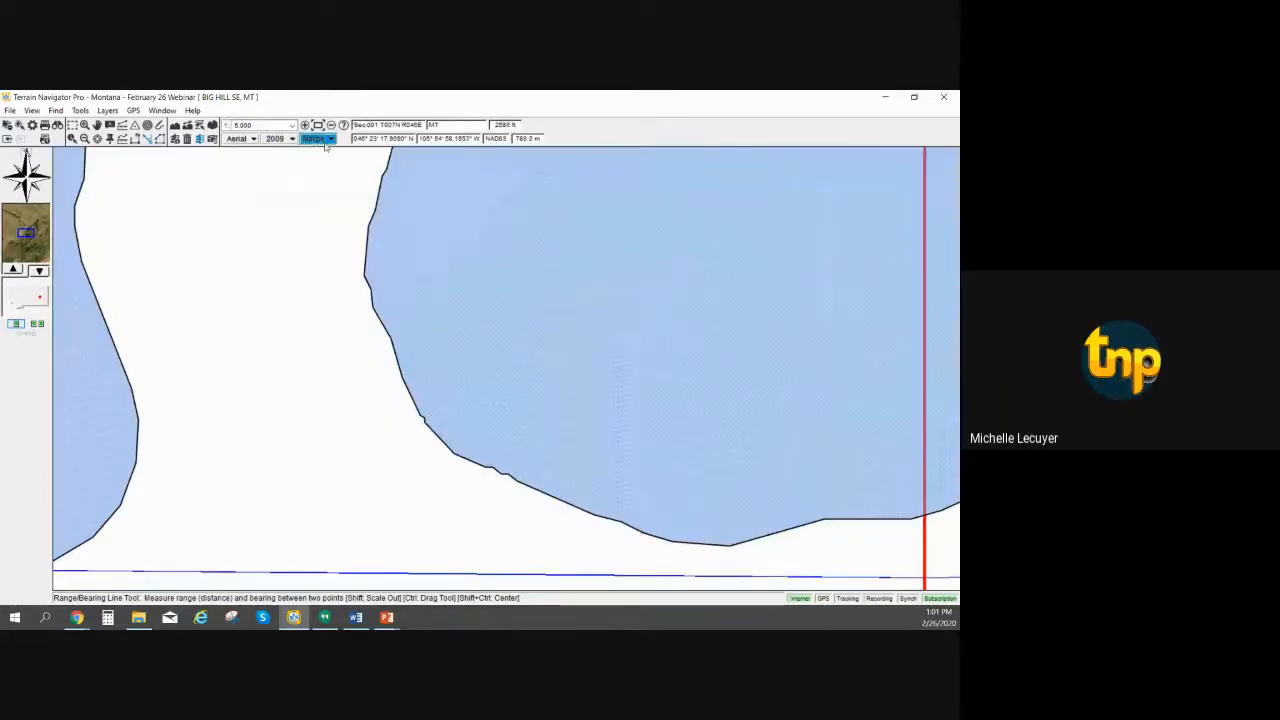
pyautogui.click(340, 167)
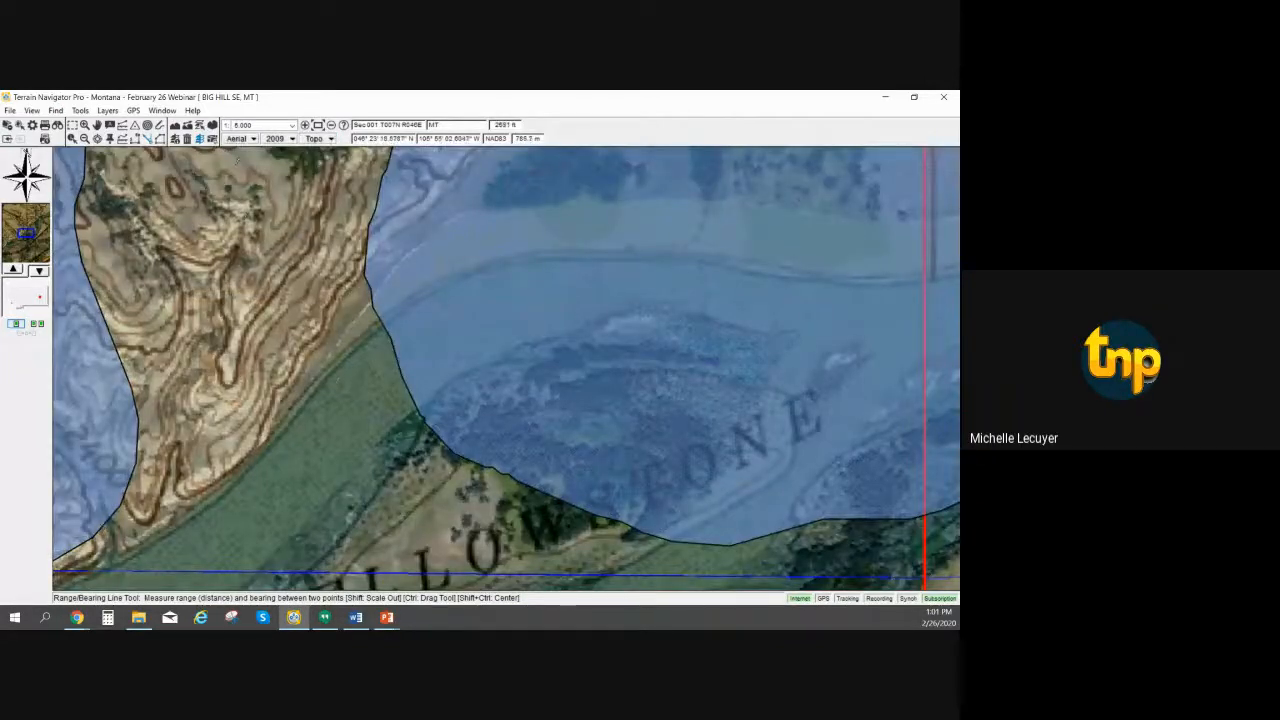
# Switch the map type to Satellite Imagery and scale the map out to 1:40,000
pyautogui.click(240, 138)
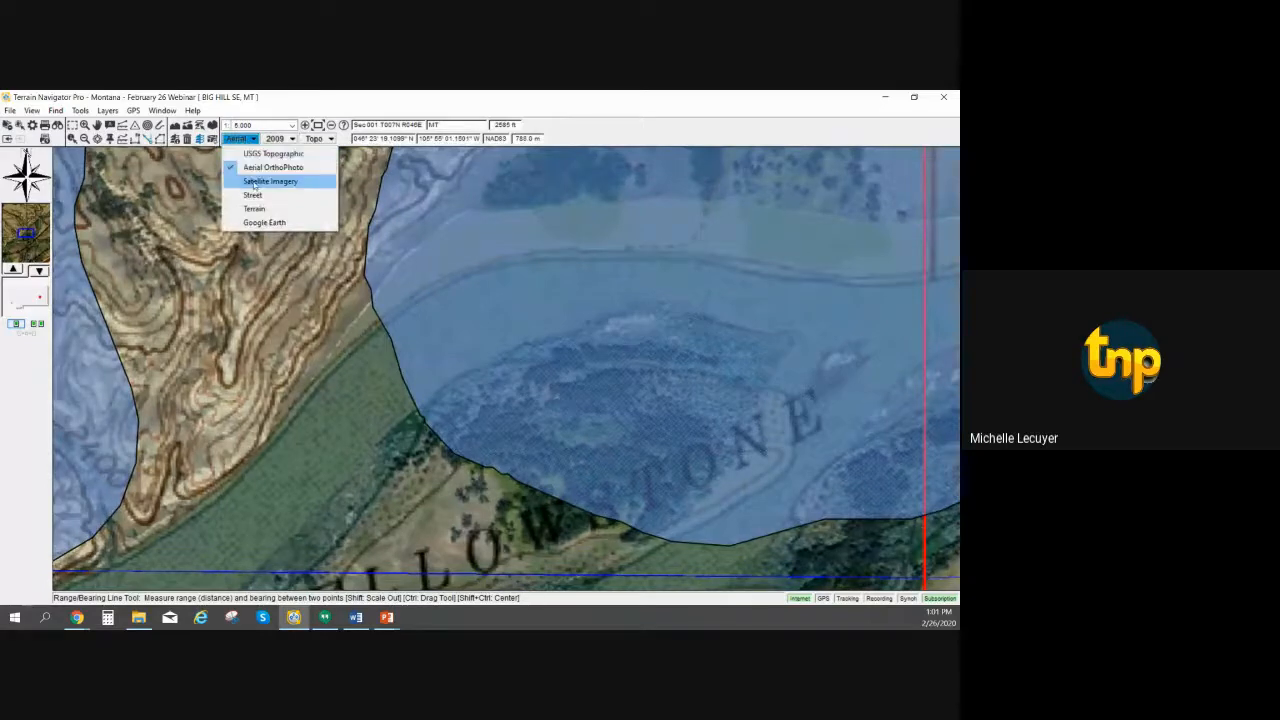
pyautogui.click(255, 183)
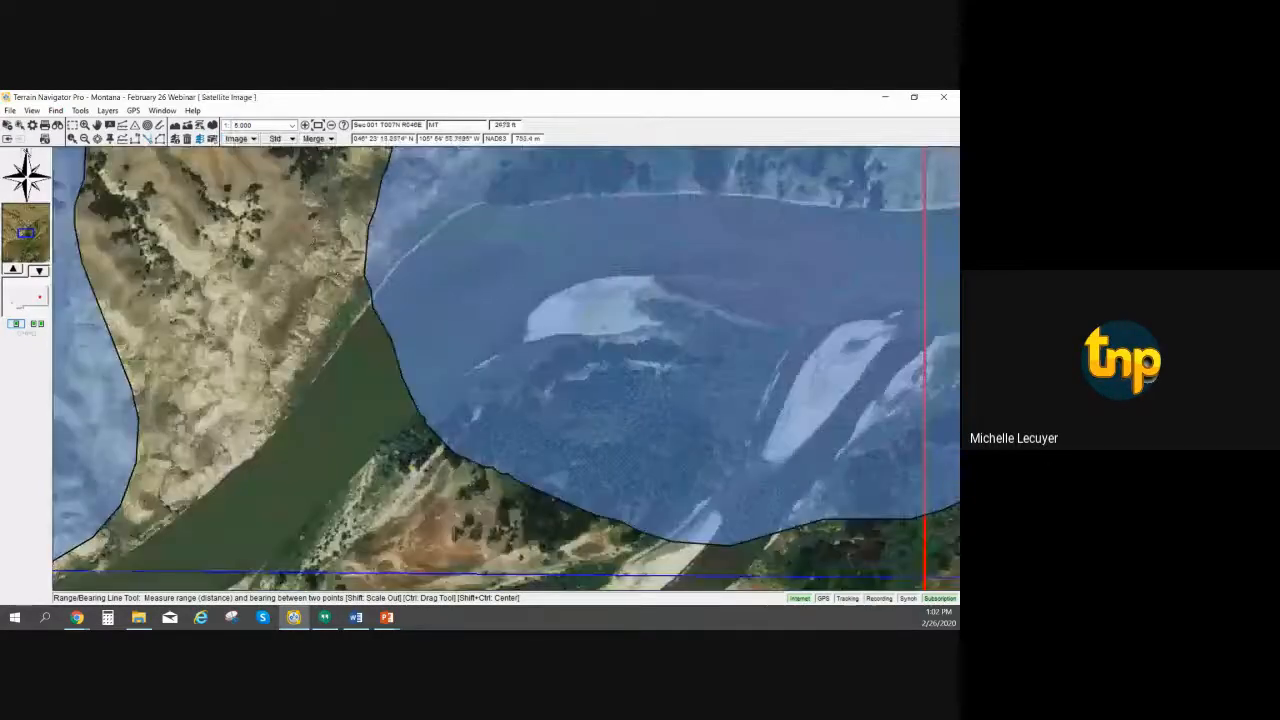
pyautogui.scroll(-1, 336, 275)
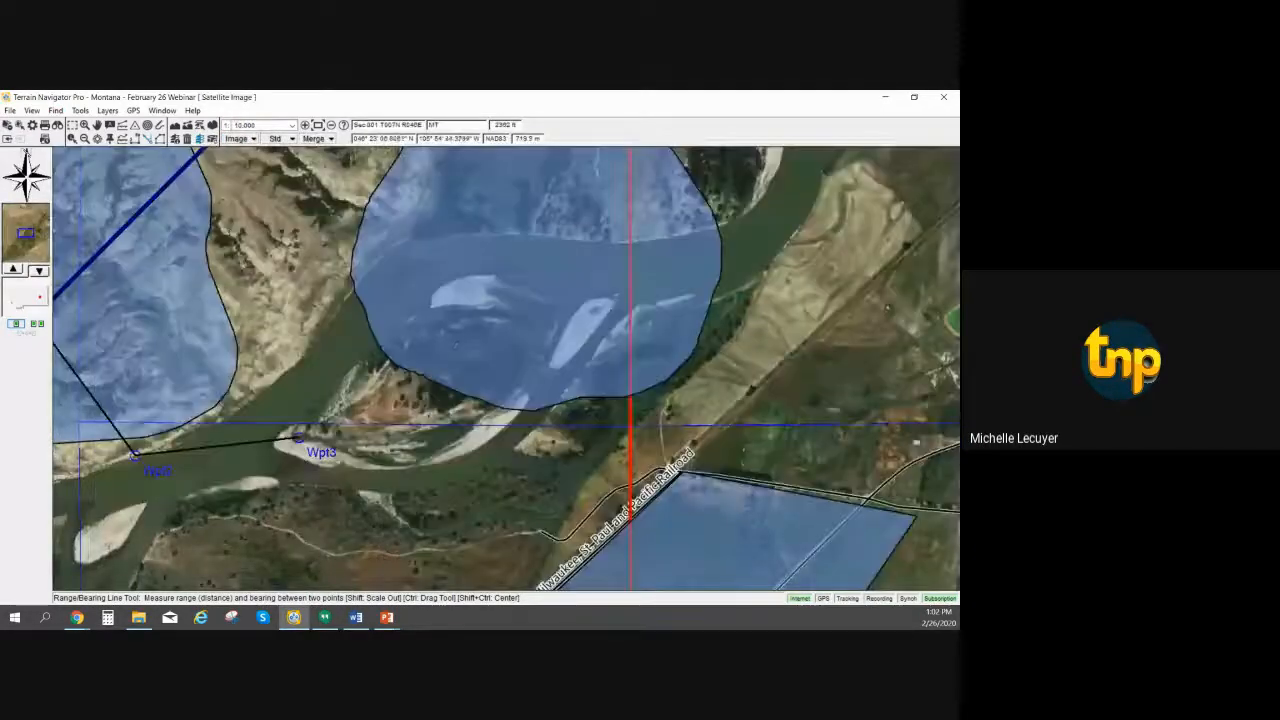
pyautogui.scroll(-1, 466, 343)
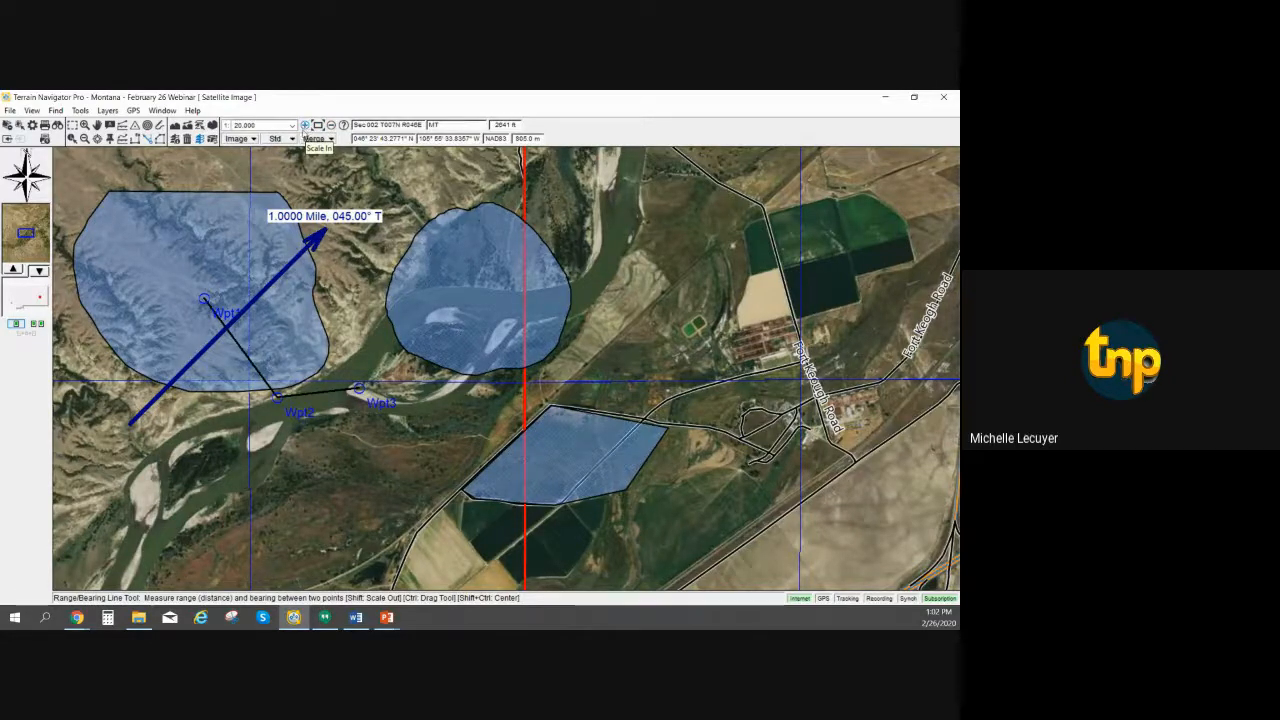
pyautogui.click(305, 125)
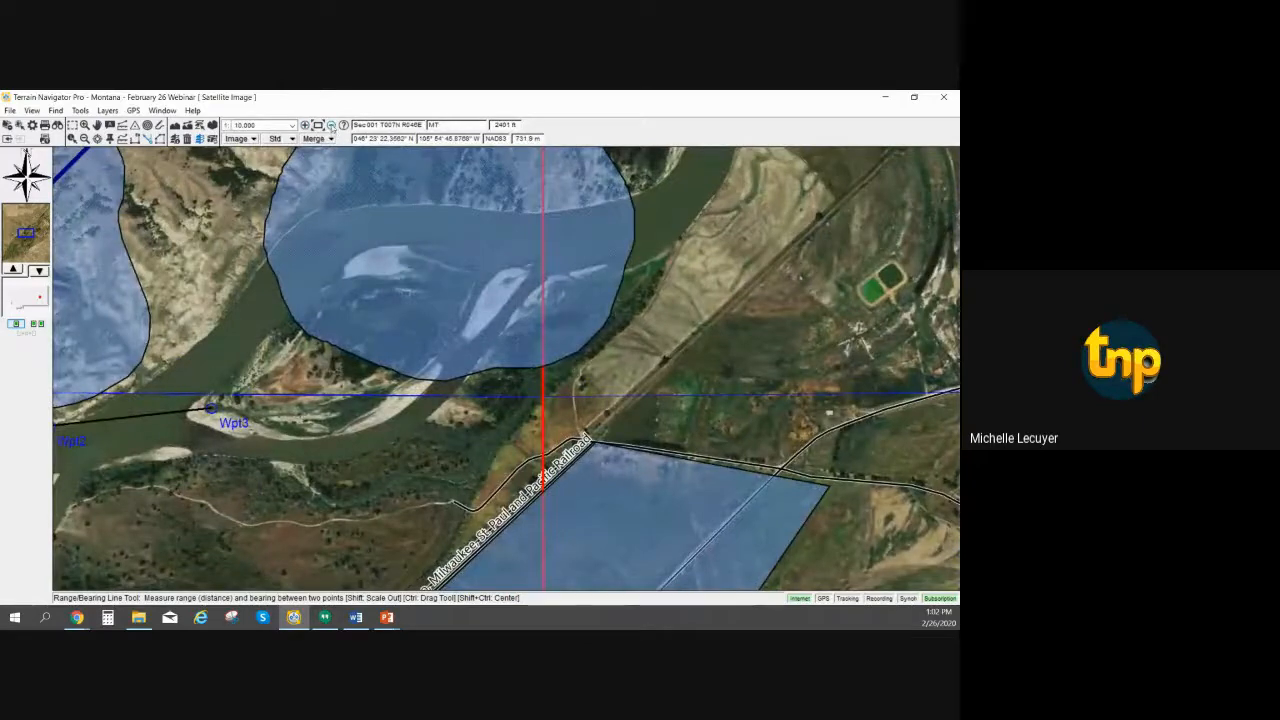
pyautogui.click(331, 126)
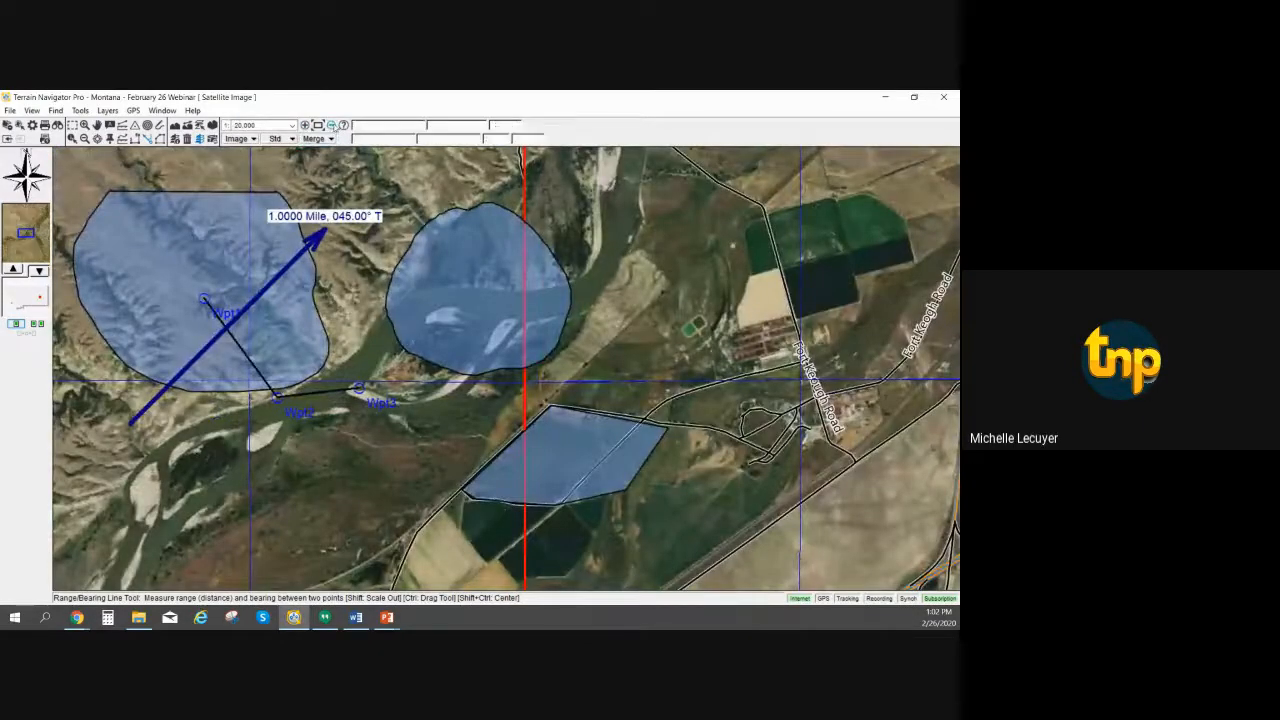
pyautogui.click(331, 126)
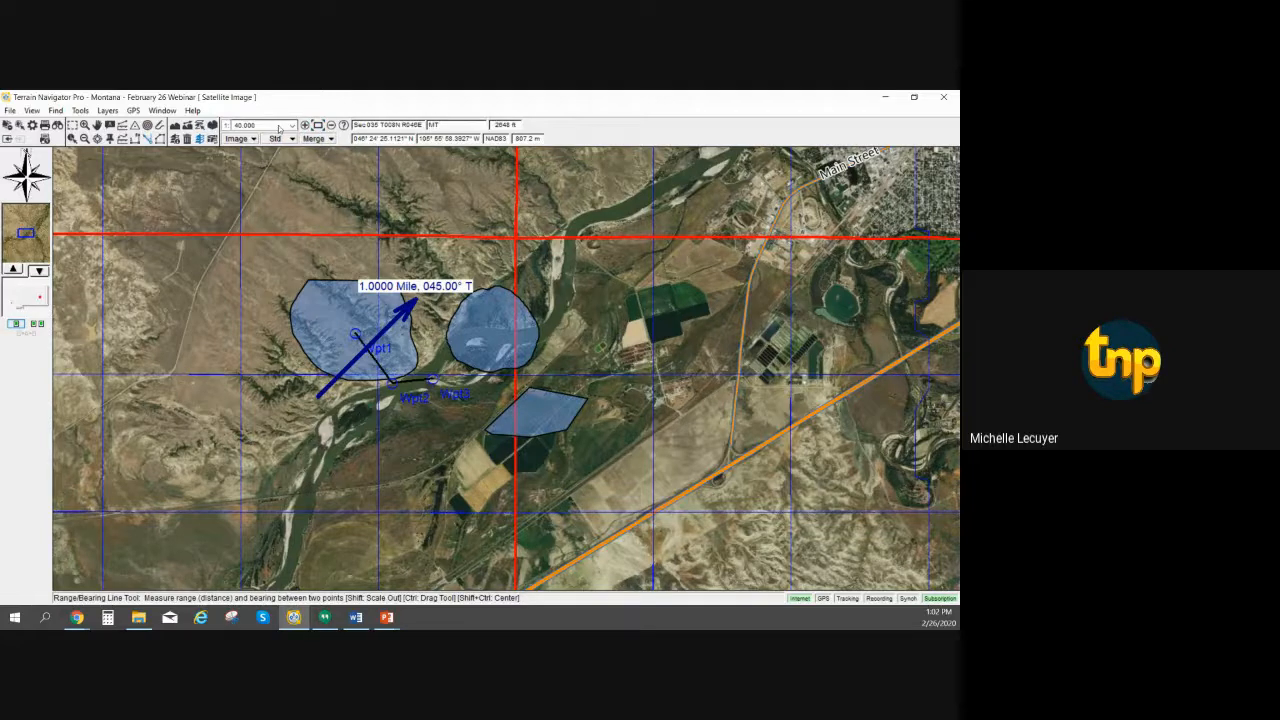
# Set the map scale to 1:12,345
pyautogui.click(279, 126)
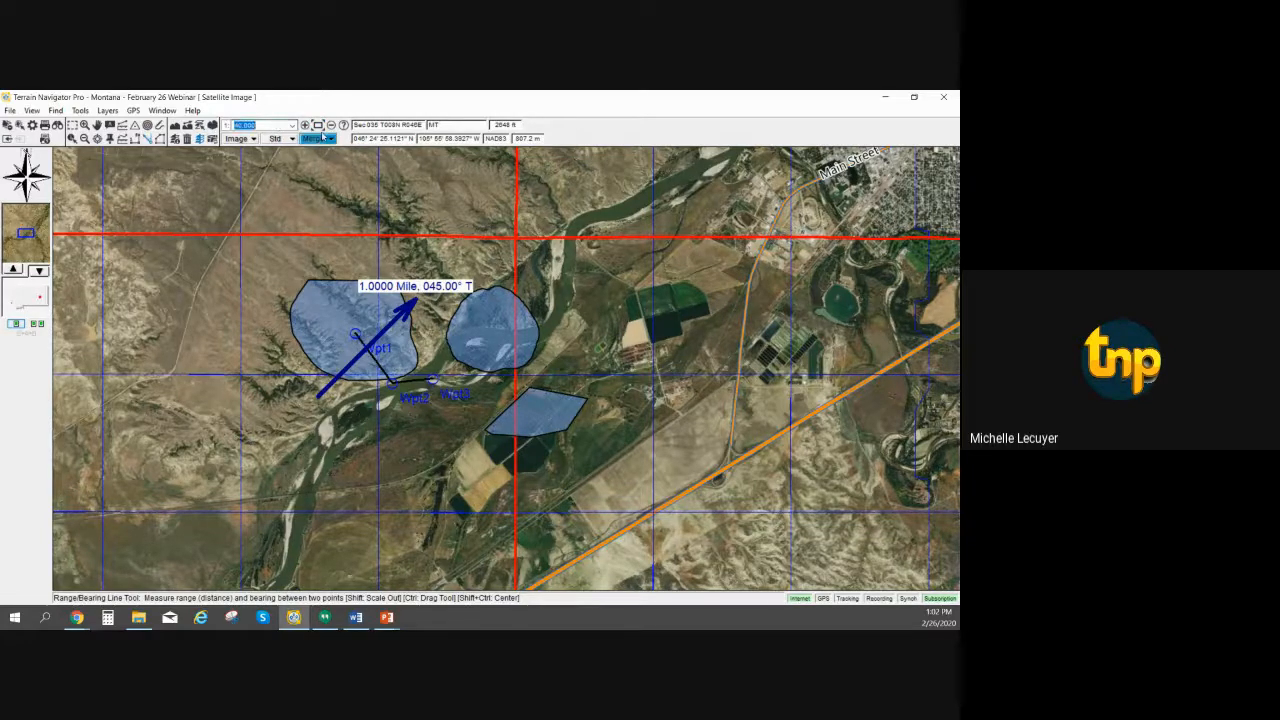
pyautogui.press('BackSpace')
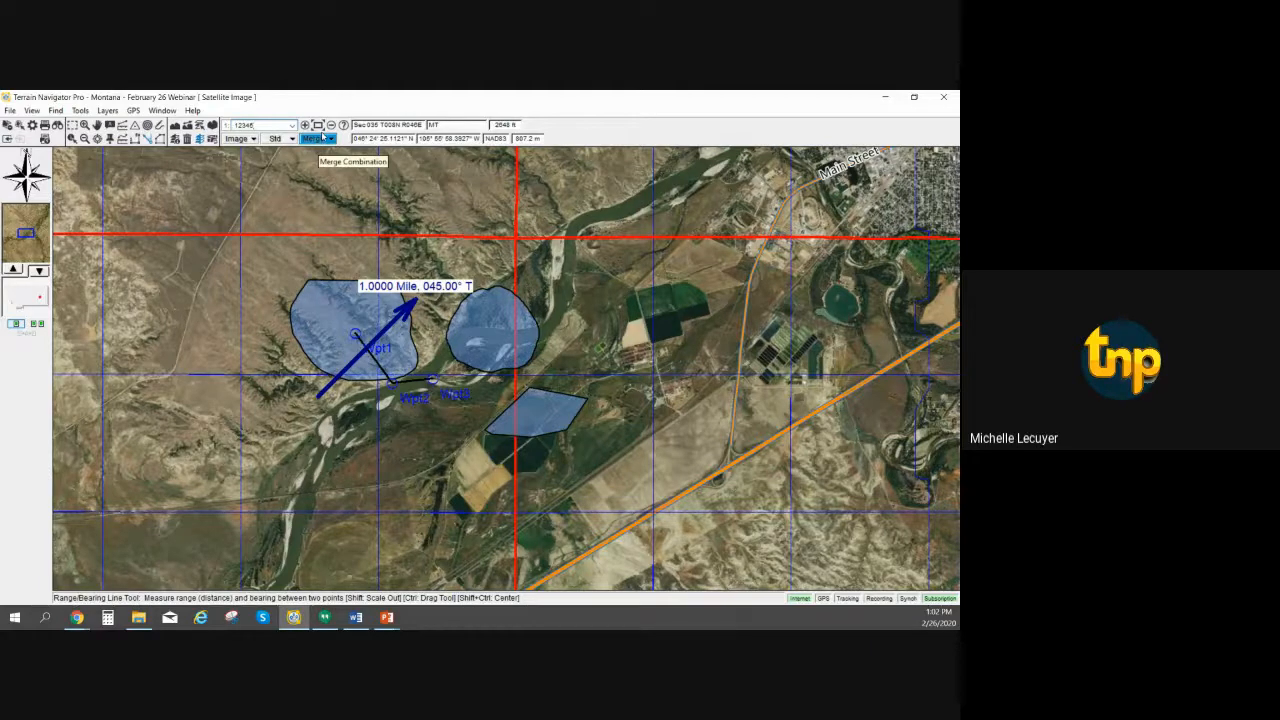
pyautogui.press('Return')
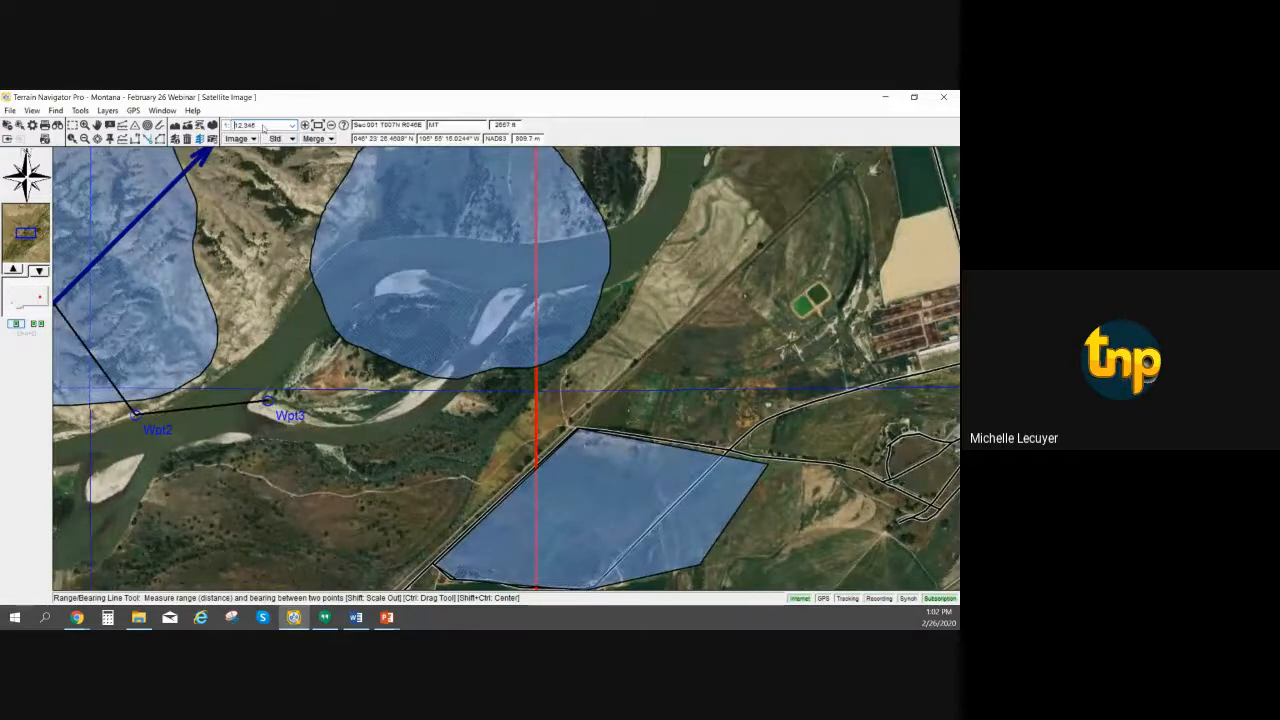
# Scale the satellite map out to 1:49,380
pyautogui.moveTo(268, 128); pyautogui.dragTo(236, 123)
pyautogui.press('BackSpace')
pyautogui.write('1:2400')
pyautogui.scroll(-1, 365, 295)
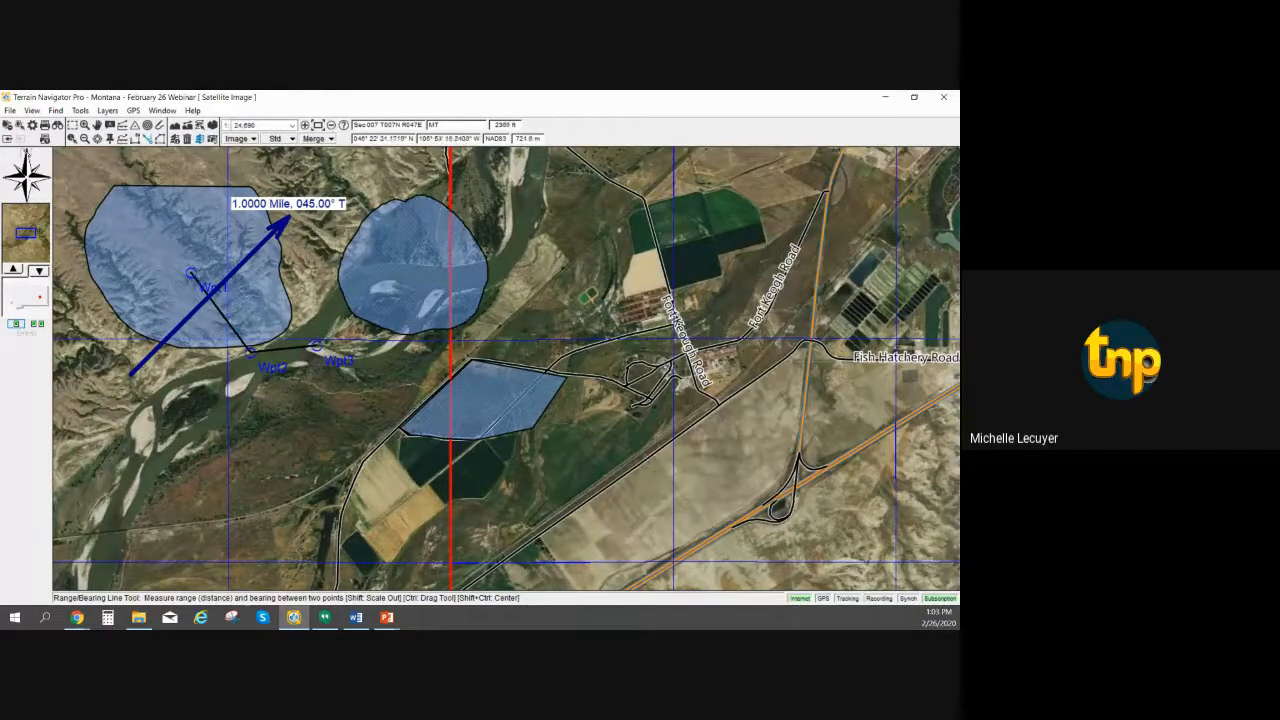
pyautogui.scroll(-1, 470, 394)
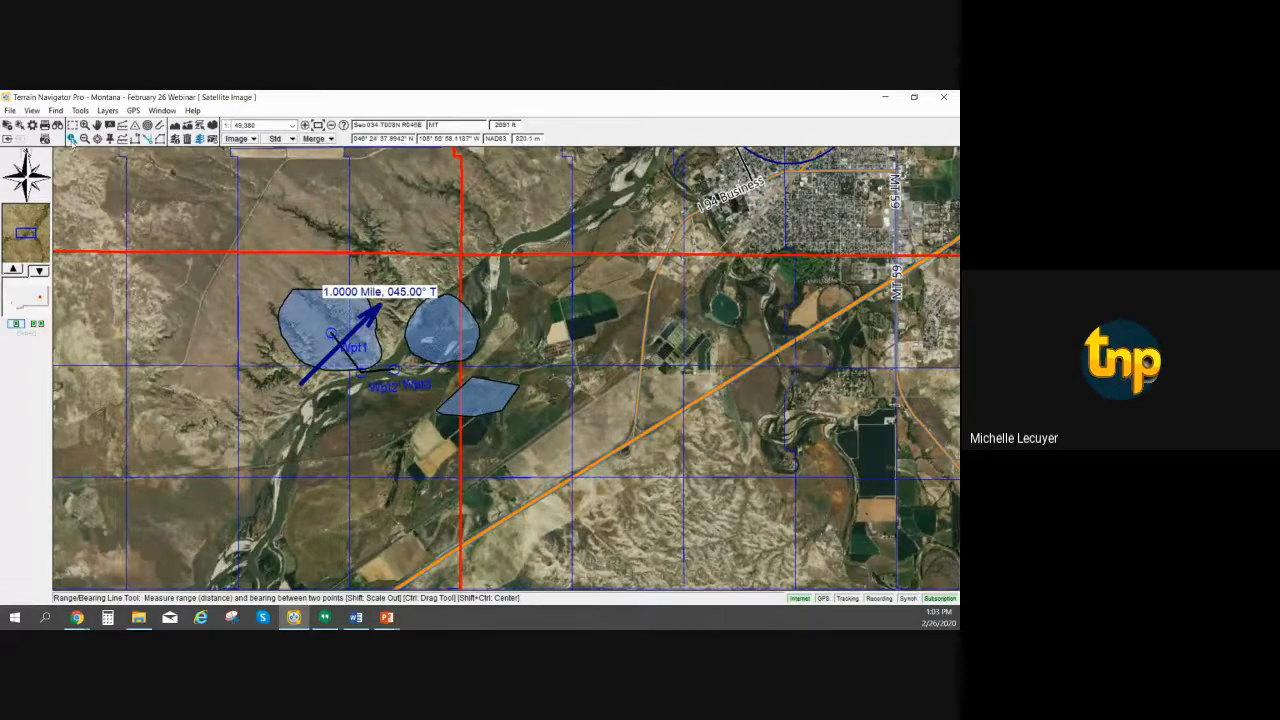
# Load the Billings Montana Overview Map bookmark in the active map and set the scale to 1:15,108
pyautogui.click(56, 111)
pyautogui.moveTo(79, 111)
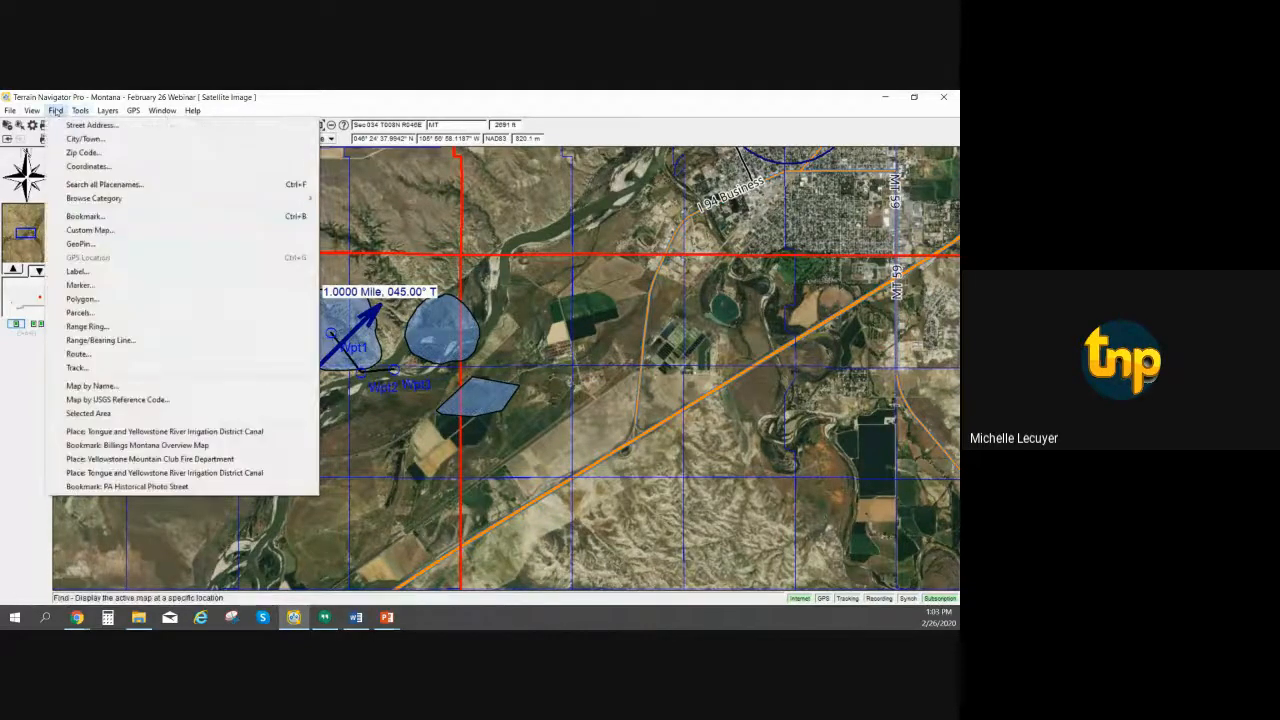
pyautogui.click(101, 217)
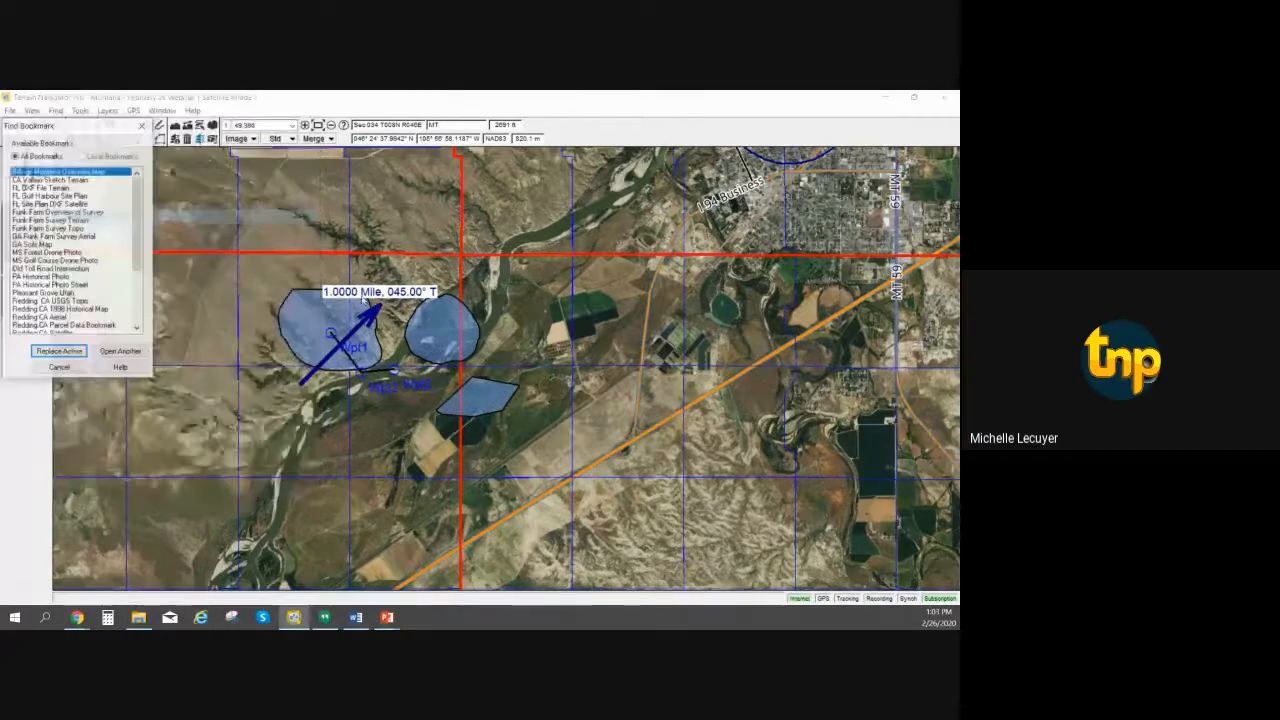
pyautogui.click(60, 352)
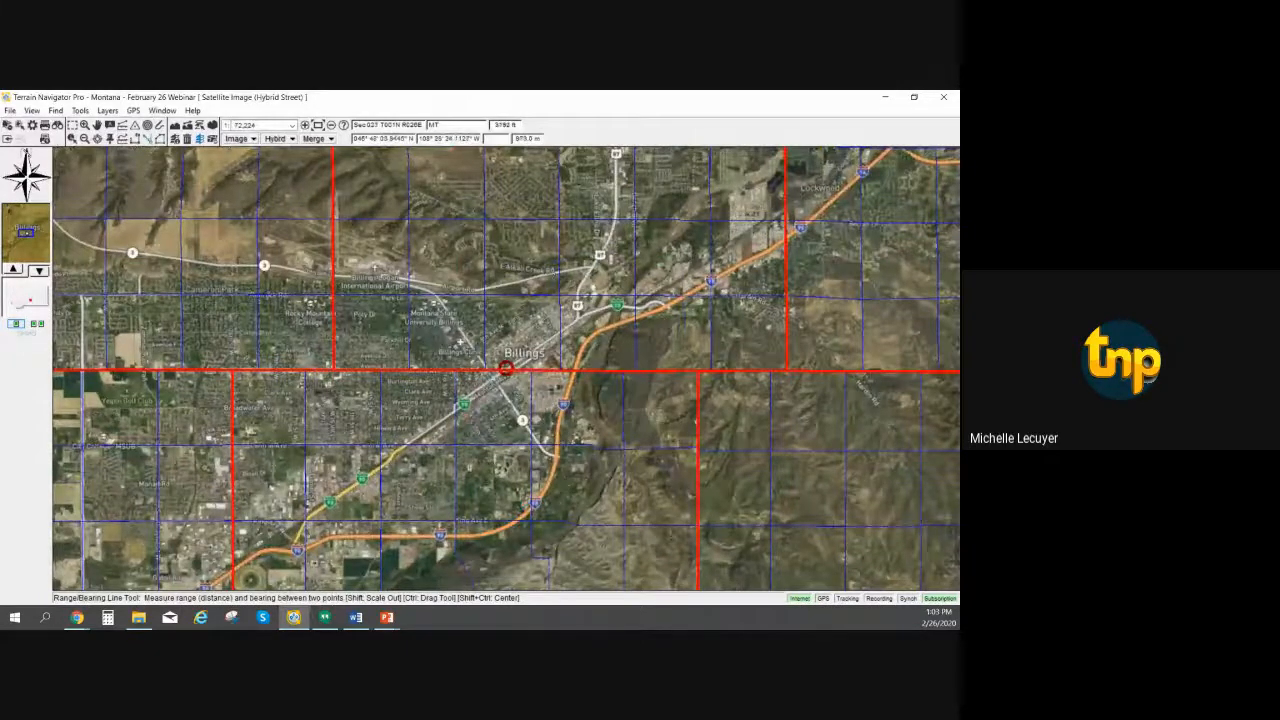
pyautogui.click(289, 126)
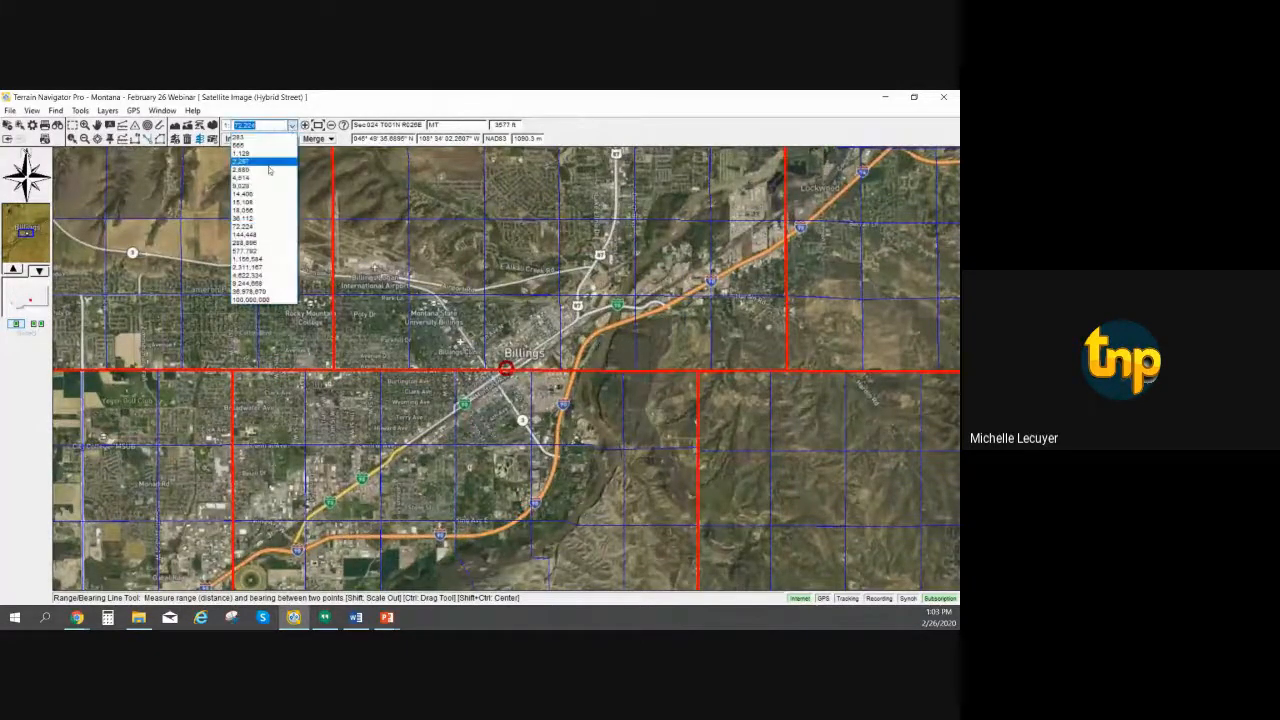
pyautogui.click(263, 201)
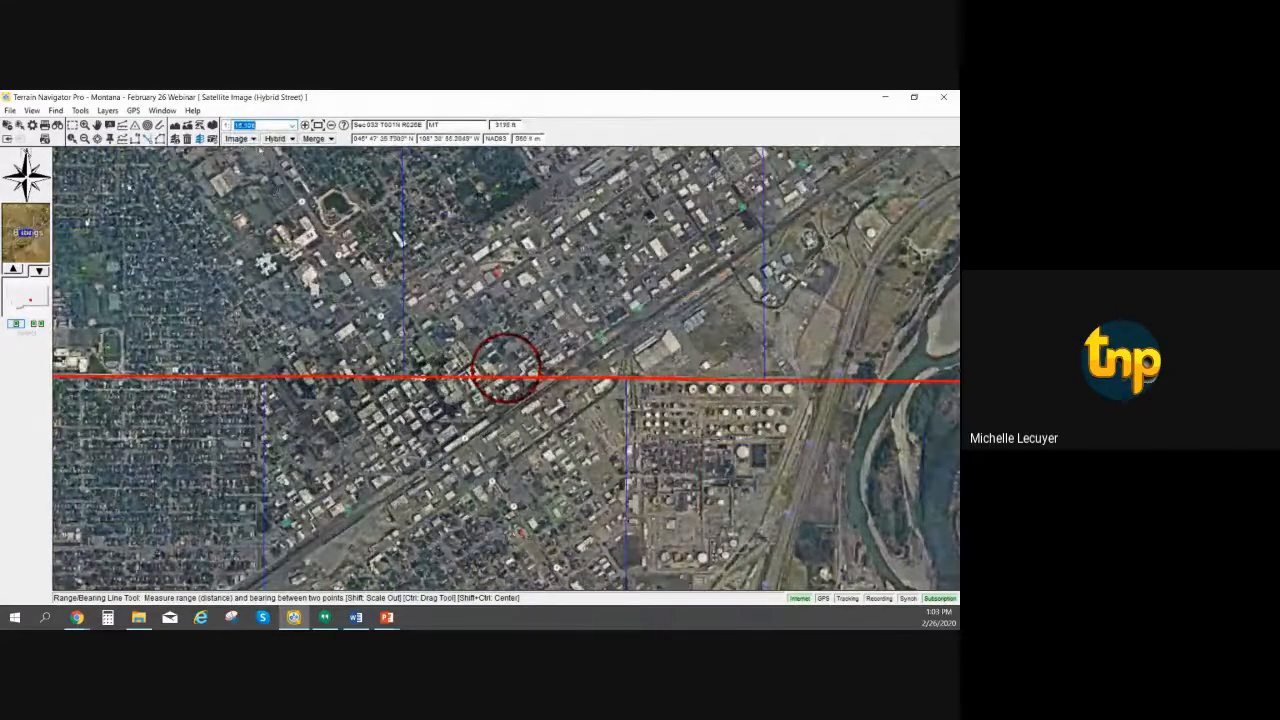
# Change the hybrid satellite map to Standard Satellite Image and bring the map scale to 1:9,028
pyautogui.click(237, 138)
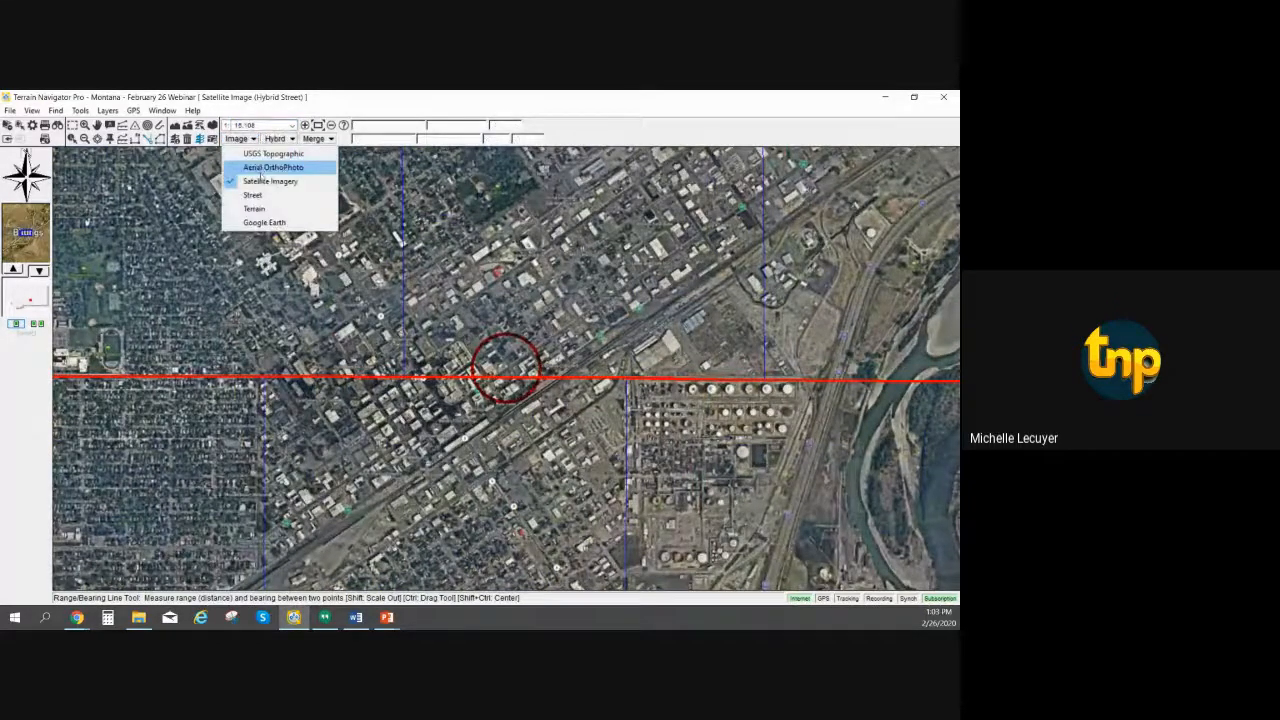
pyautogui.click(261, 181)
pyautogui.click(289, 138)
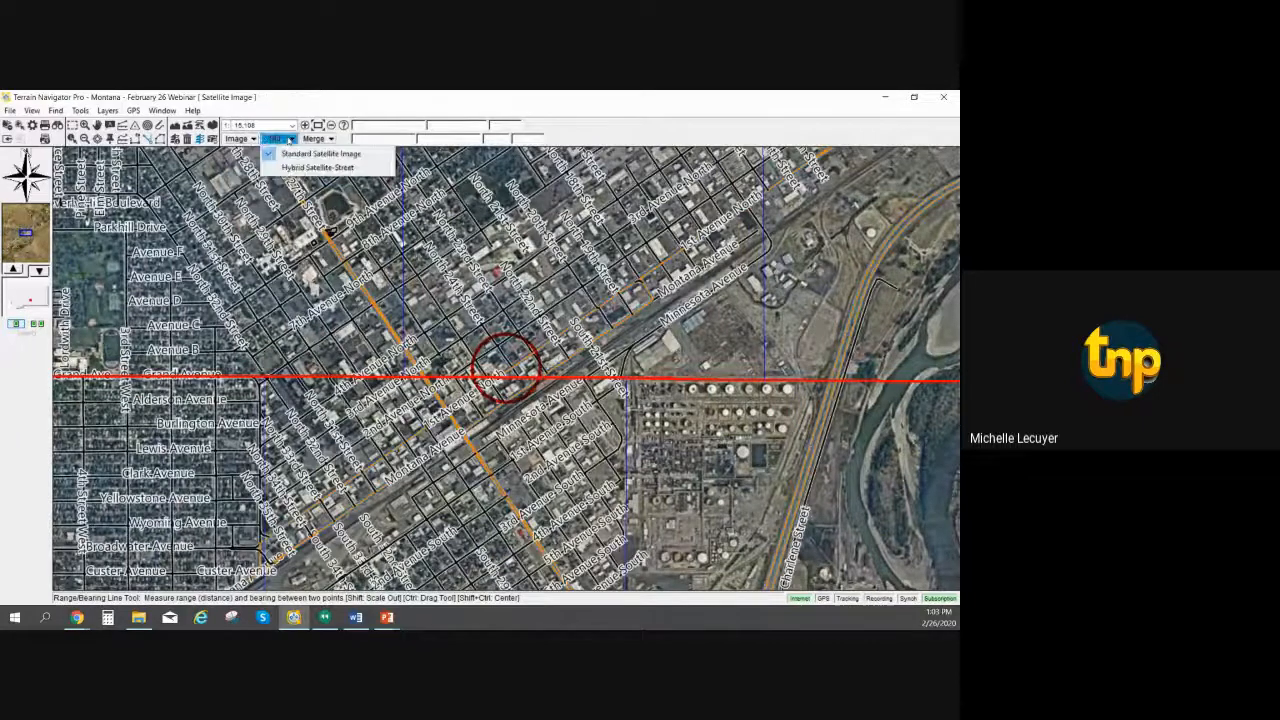
pyautogui.click(297, 156)
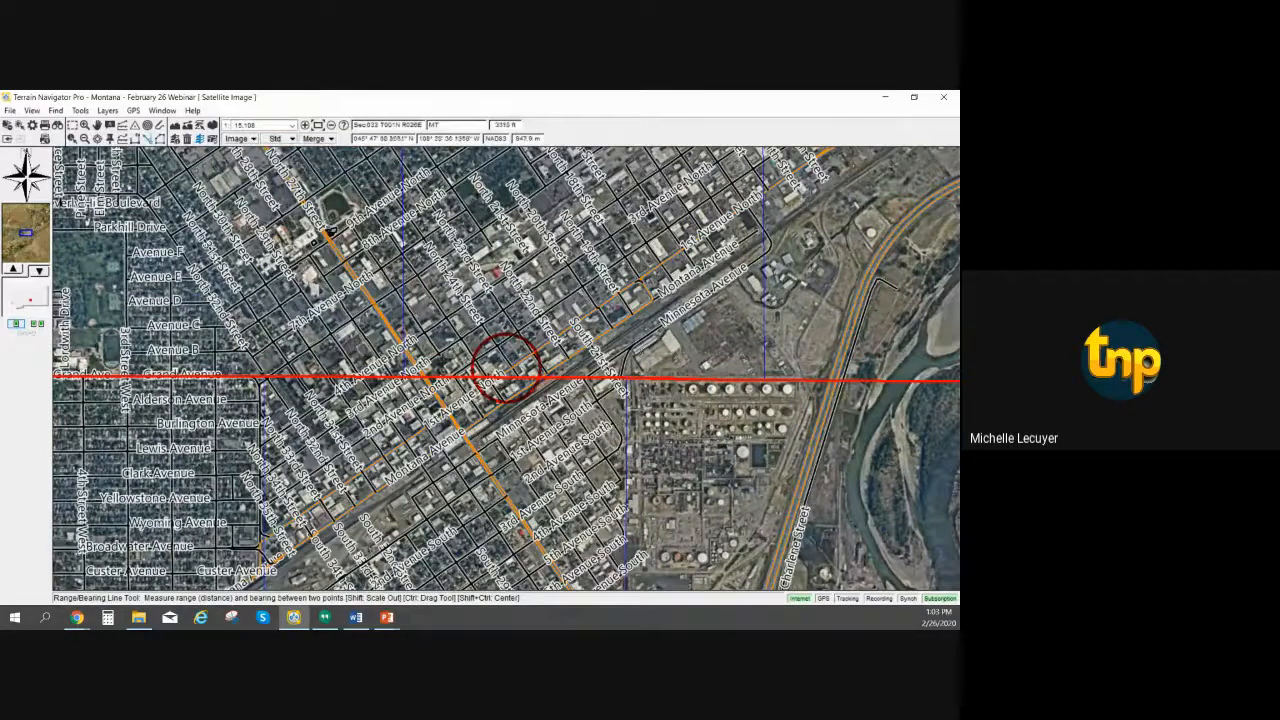
pyautogui.scroll(1, 617, 376)
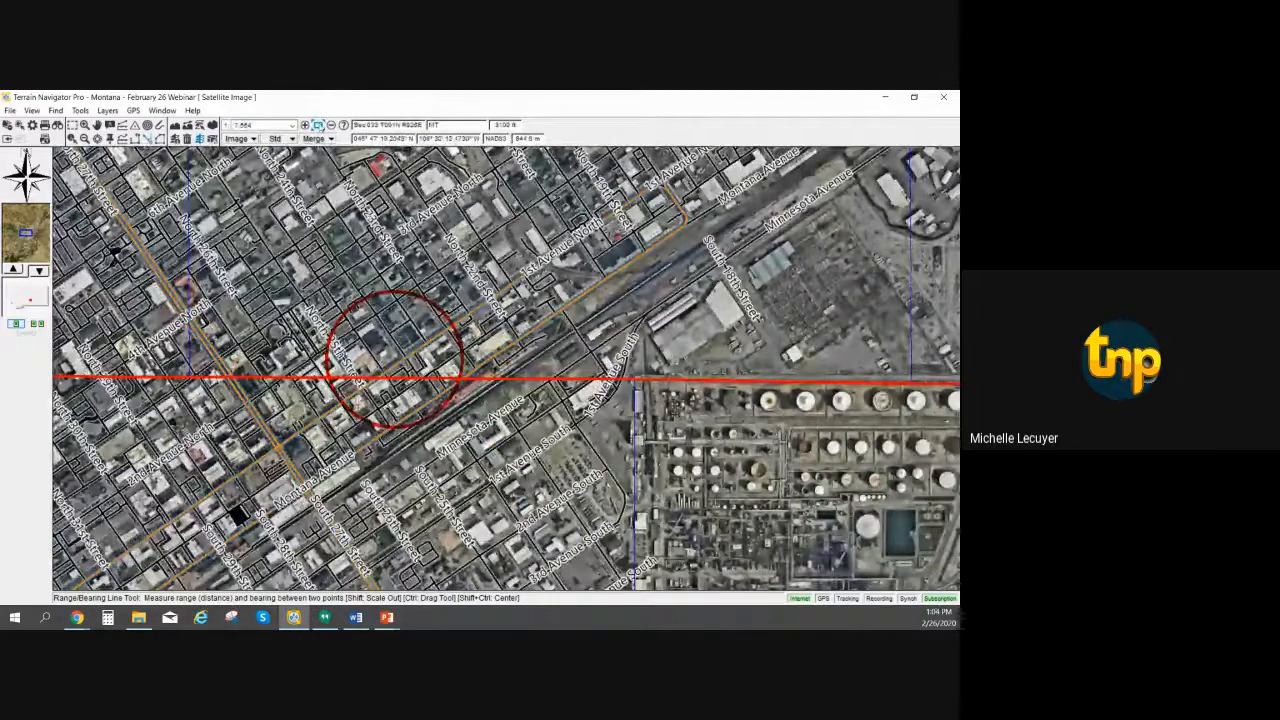
pyautogui.click(319, 126)
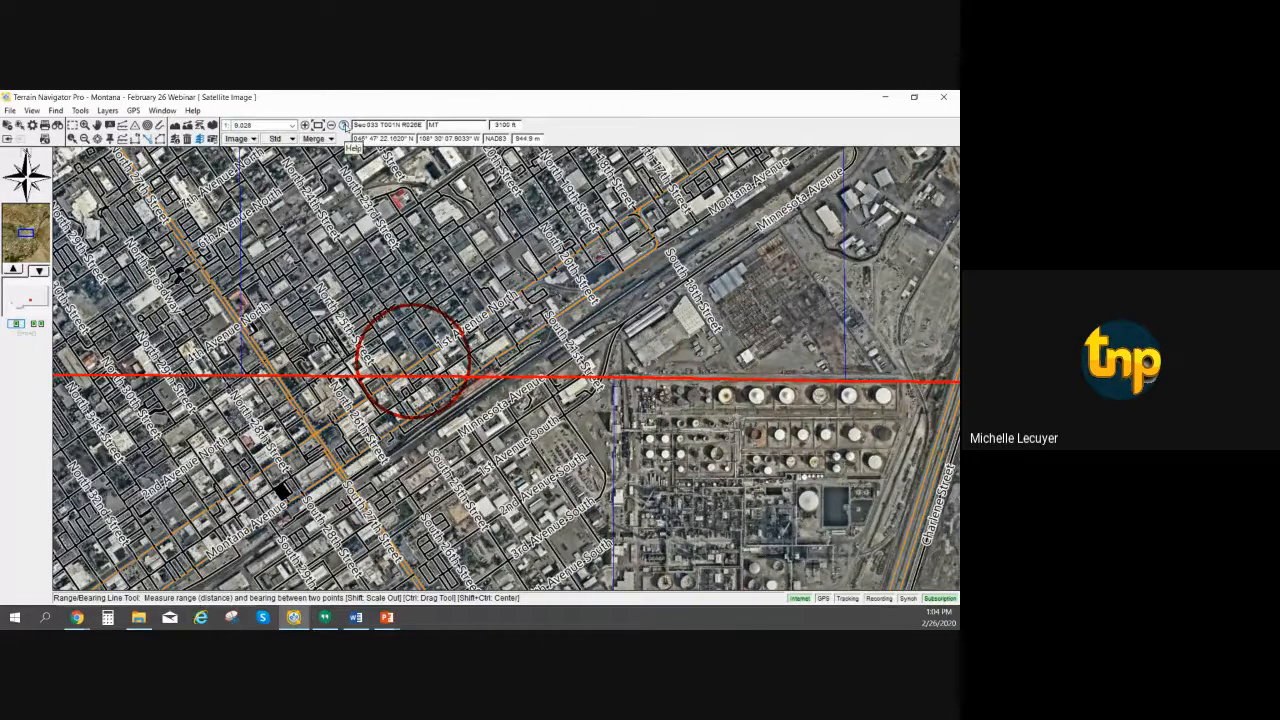
# Open the help system and select the Landscape effects entry under 3-D View in its index
pyautogui.click(343, 125)
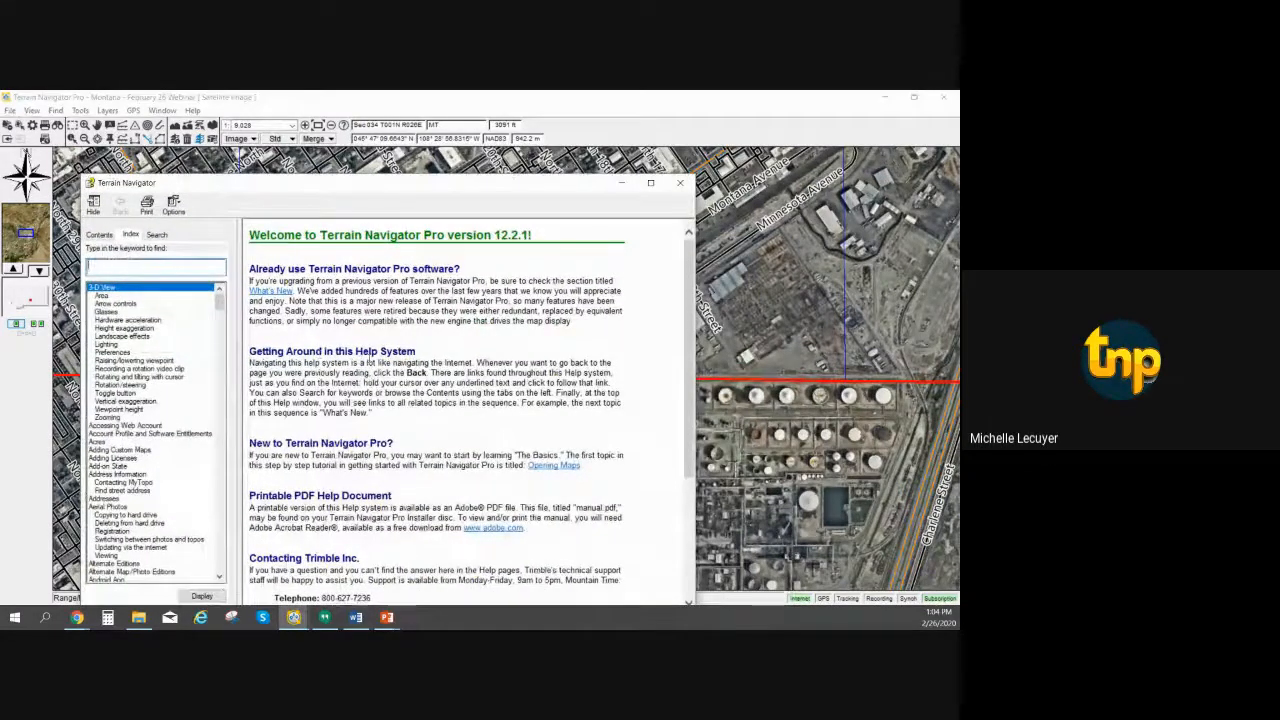
pyautogui.click(114, 336)
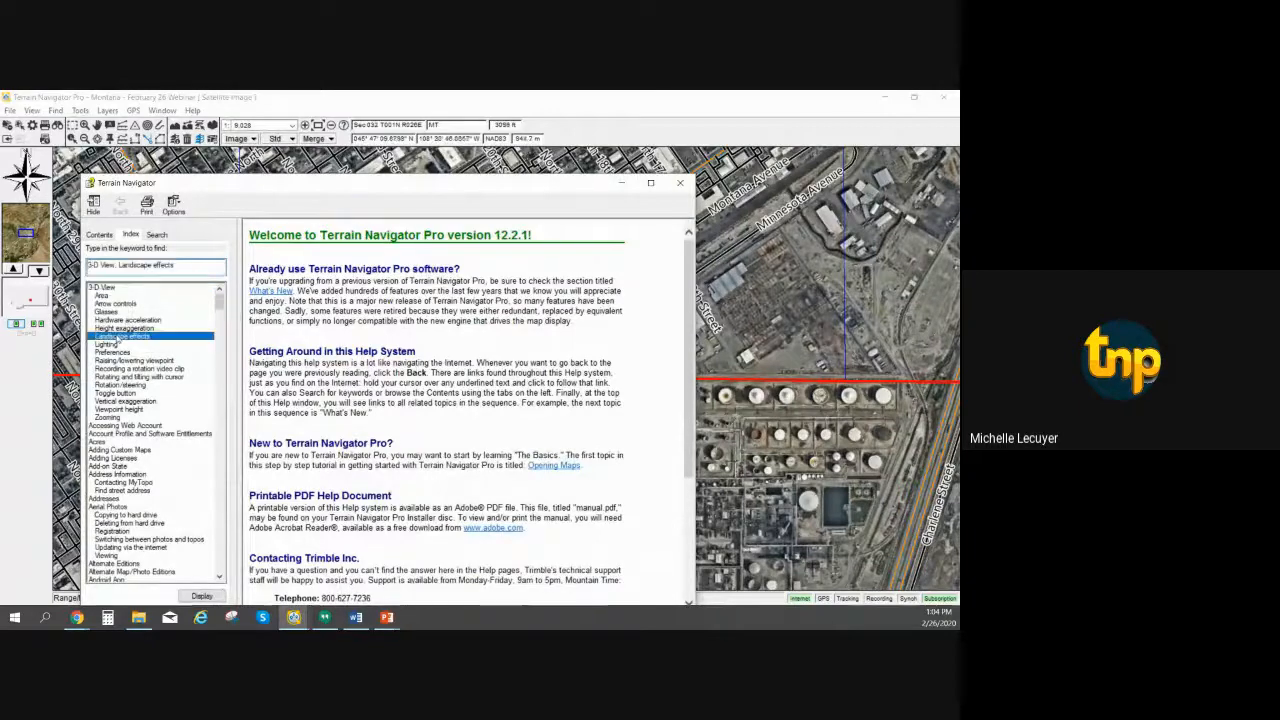
pyautogui.moveTo(218, 300)
pyautogui.mouseDown()
pyautogui.moveTo(218, 330)
pyautogui.moveTo(218, 298)
pyautogui.mouseUp()
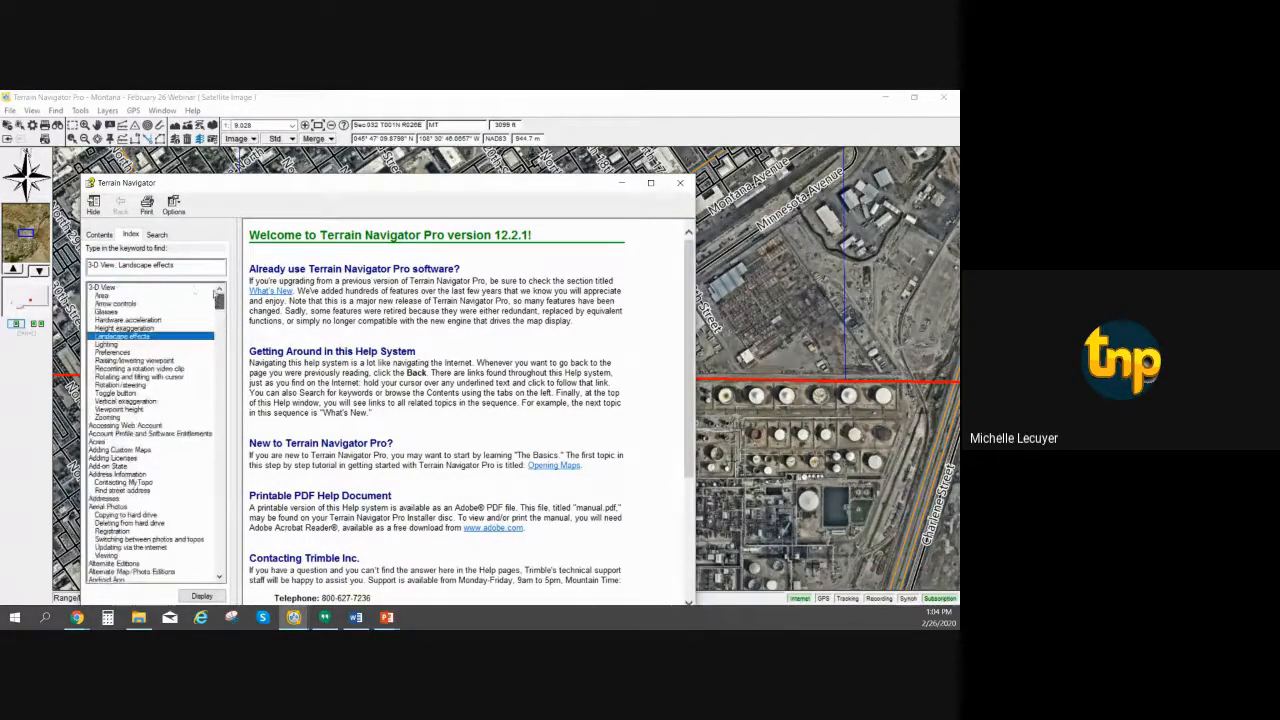
# Look up the keyword Markers in the help index and close the help
pyautogui.click(128, 265)
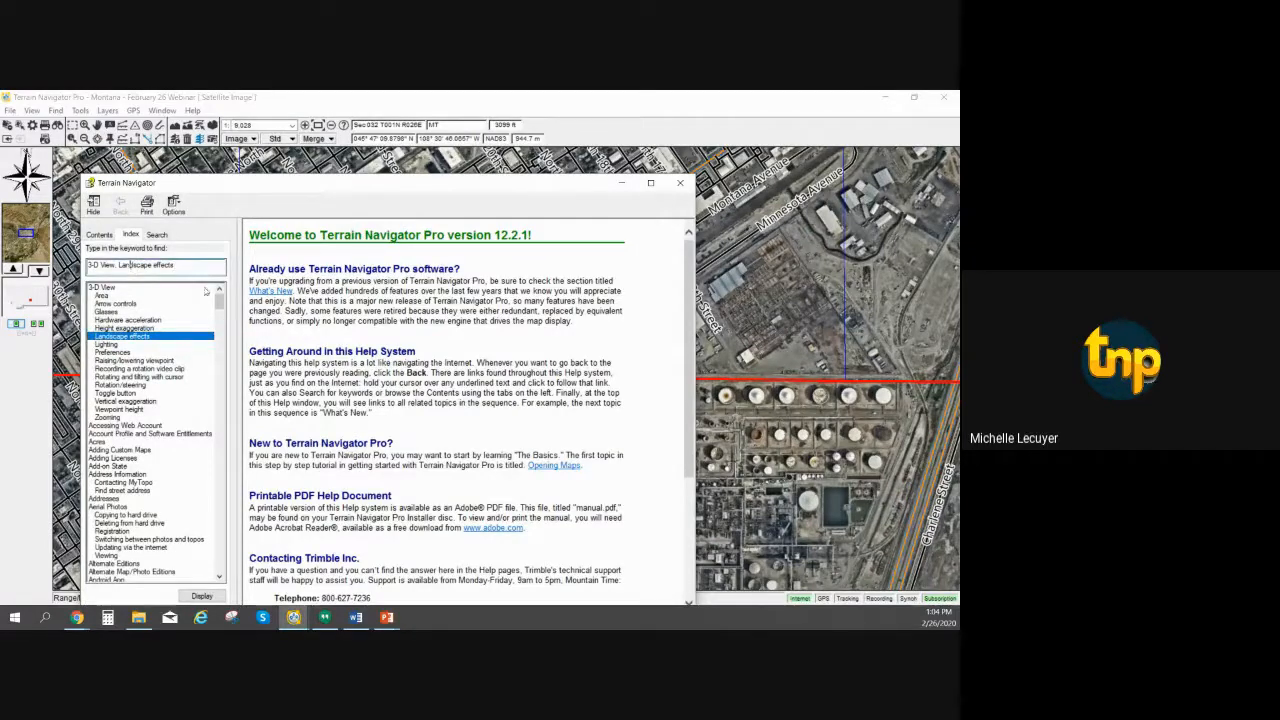
pyautogui.moveTo(177, 265); pyautogui.dragTo(5, 303)
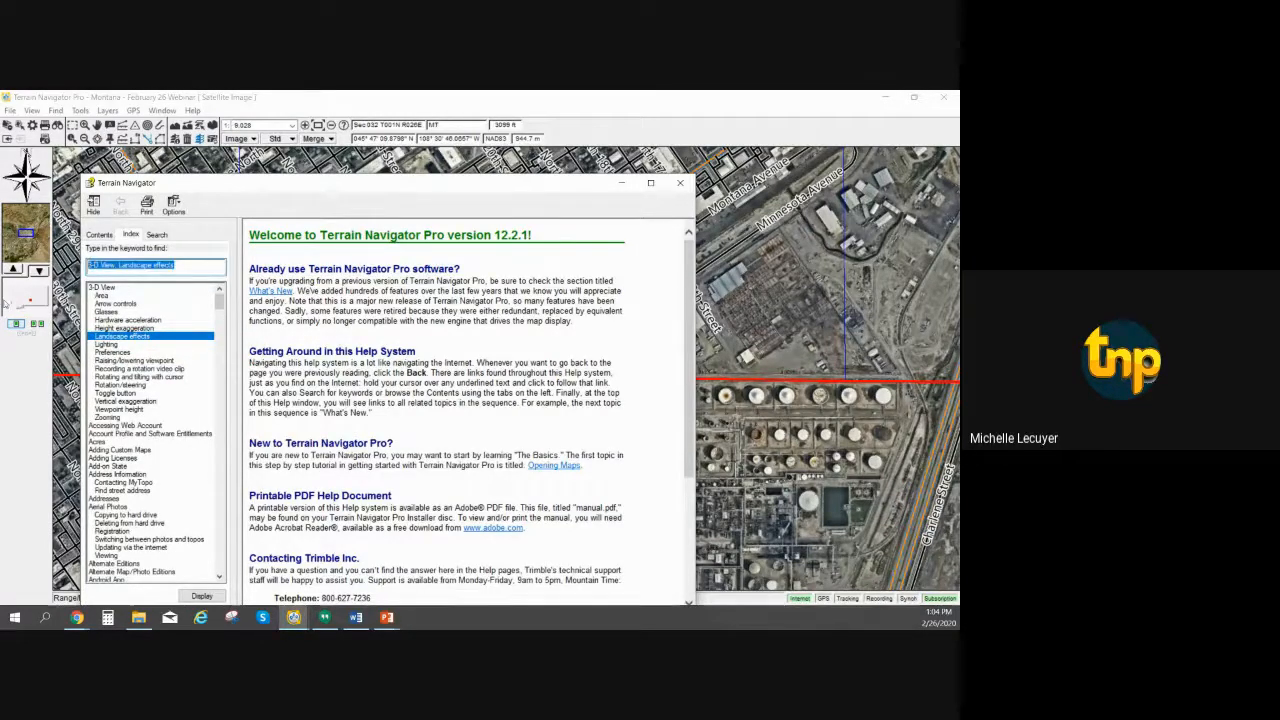
pyautogui.press('BackSpace')
pyautogui.write('MARK')
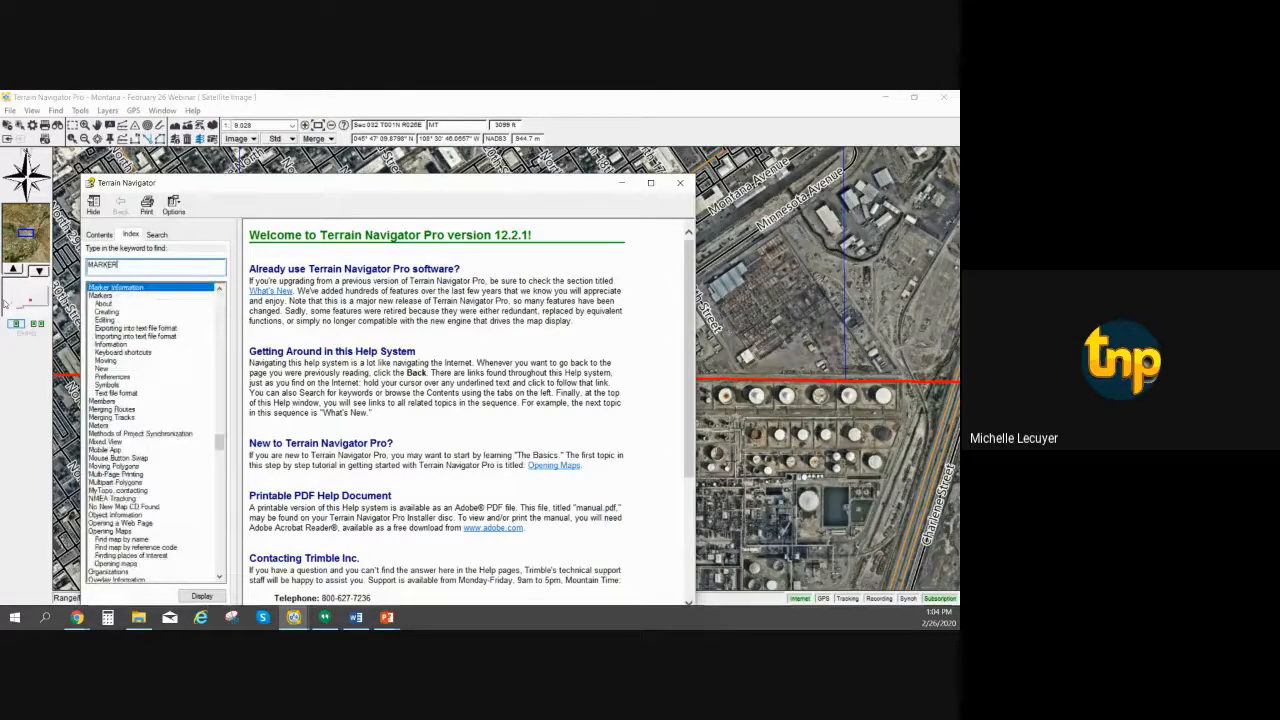
pyautogui.press('Down')
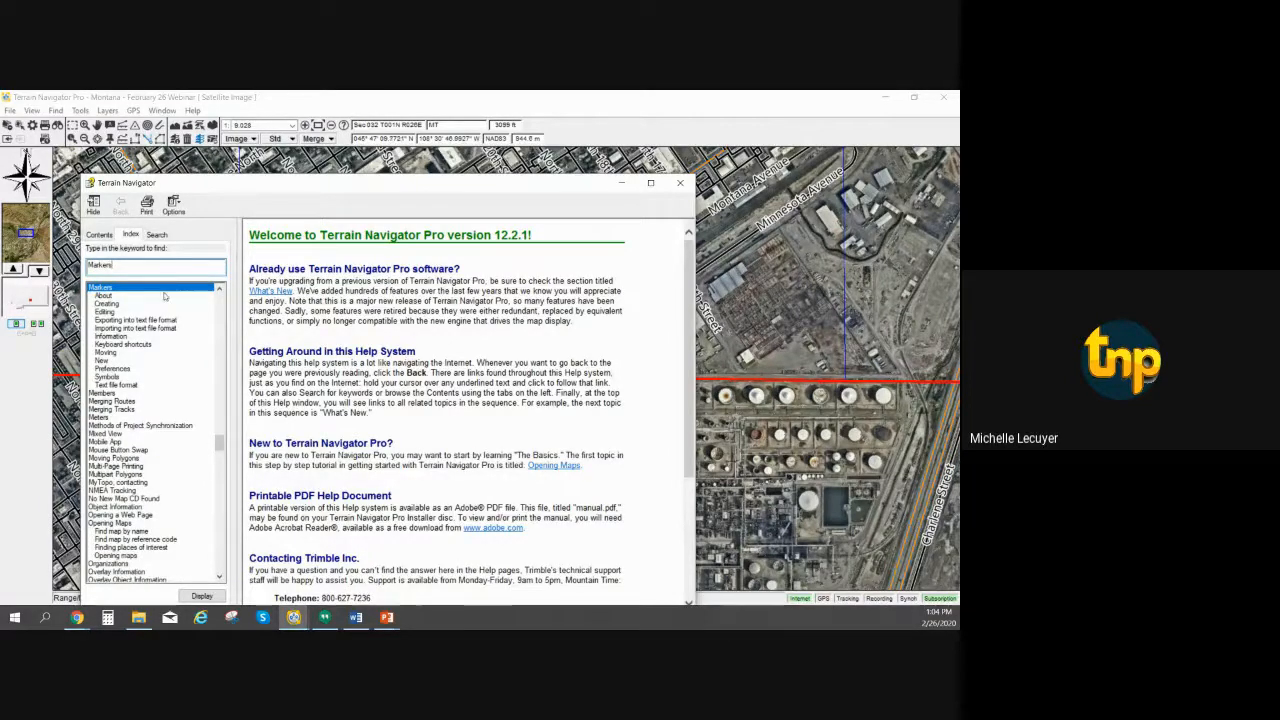
pyautogui.press('Return')
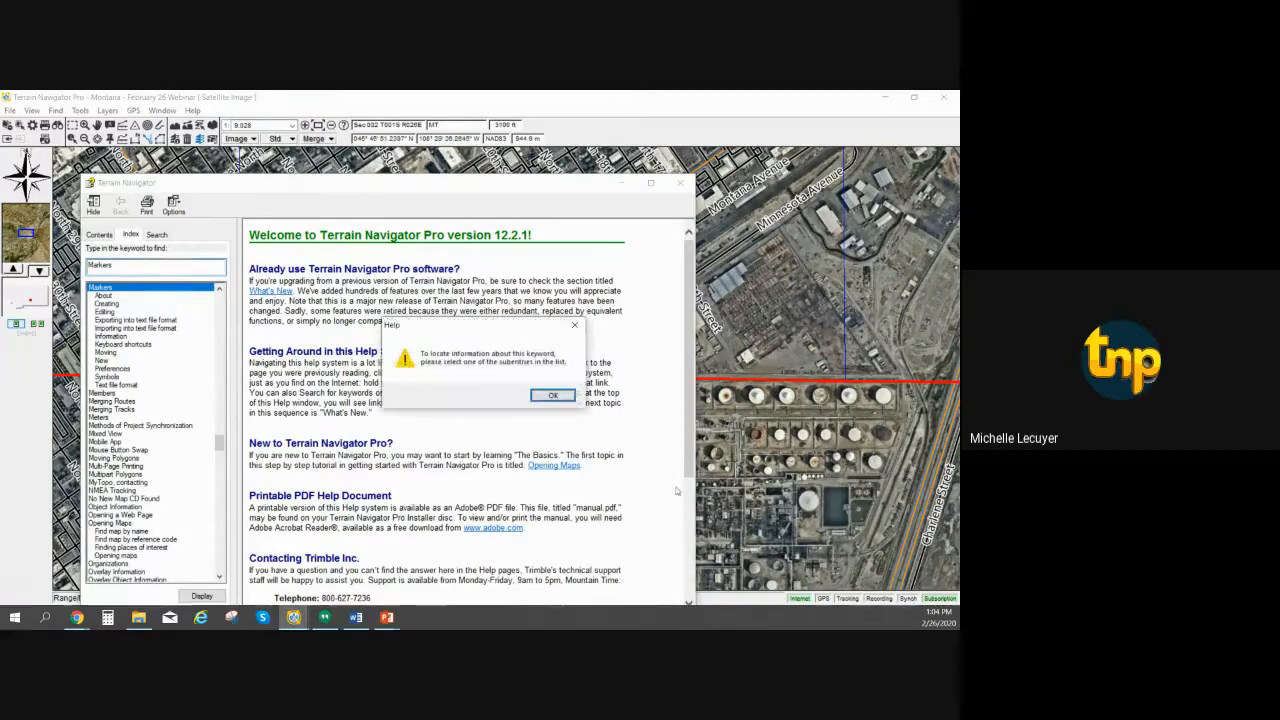
pyautogui.click(550, 395)
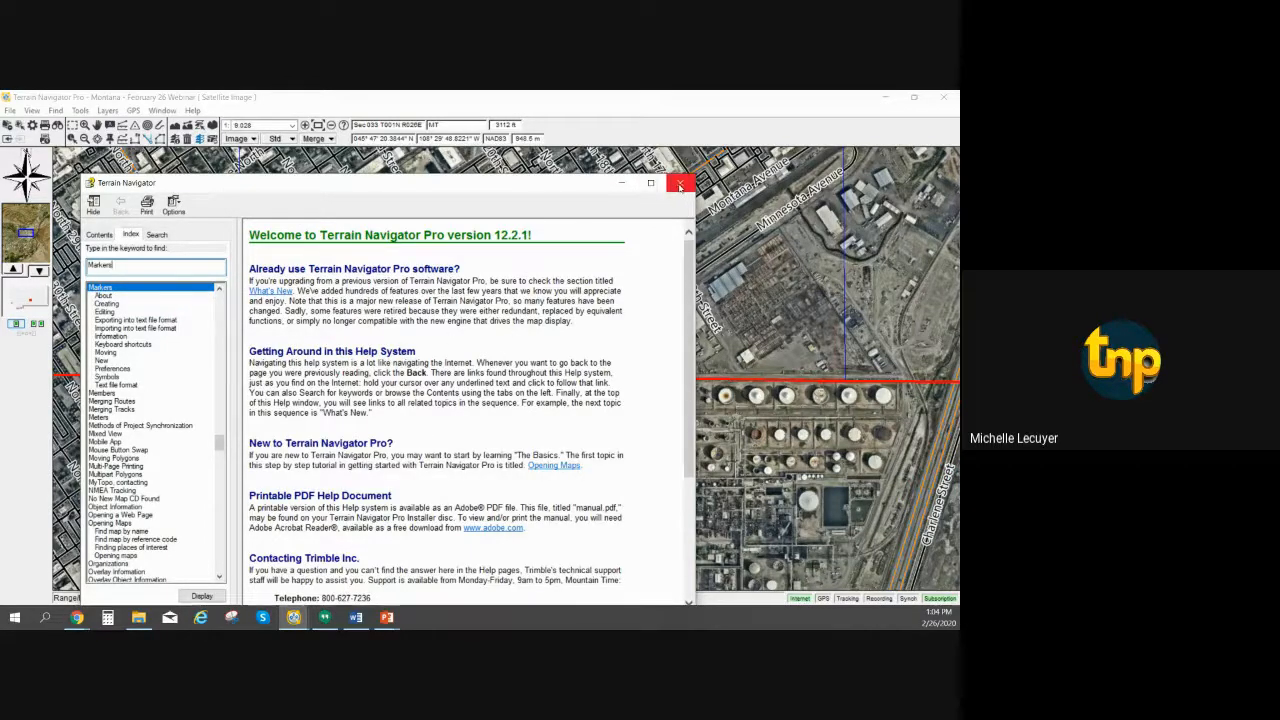
pyautogui.click(680, 184)
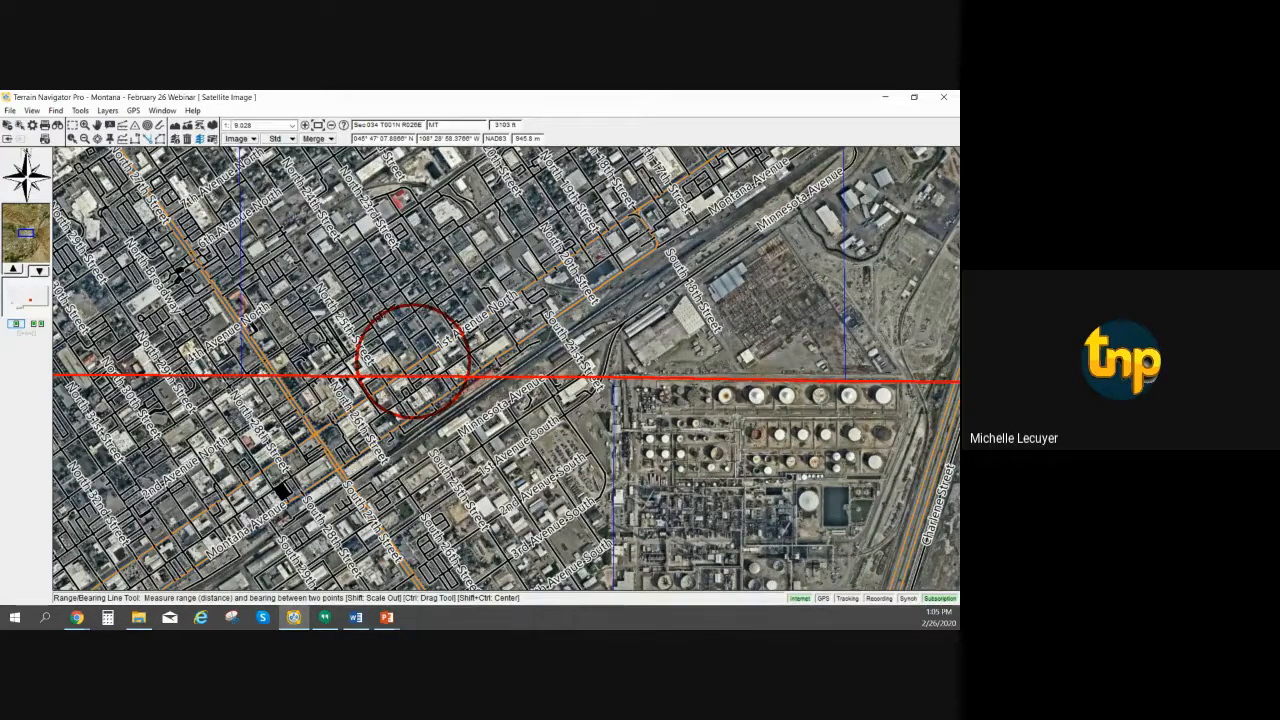
# Switch to the PowerPoint slide show, advance past the TNP Dashboard slide, and return to Terrain Navigator Pro
pyautogui.hotkey('alt', 'Tab')
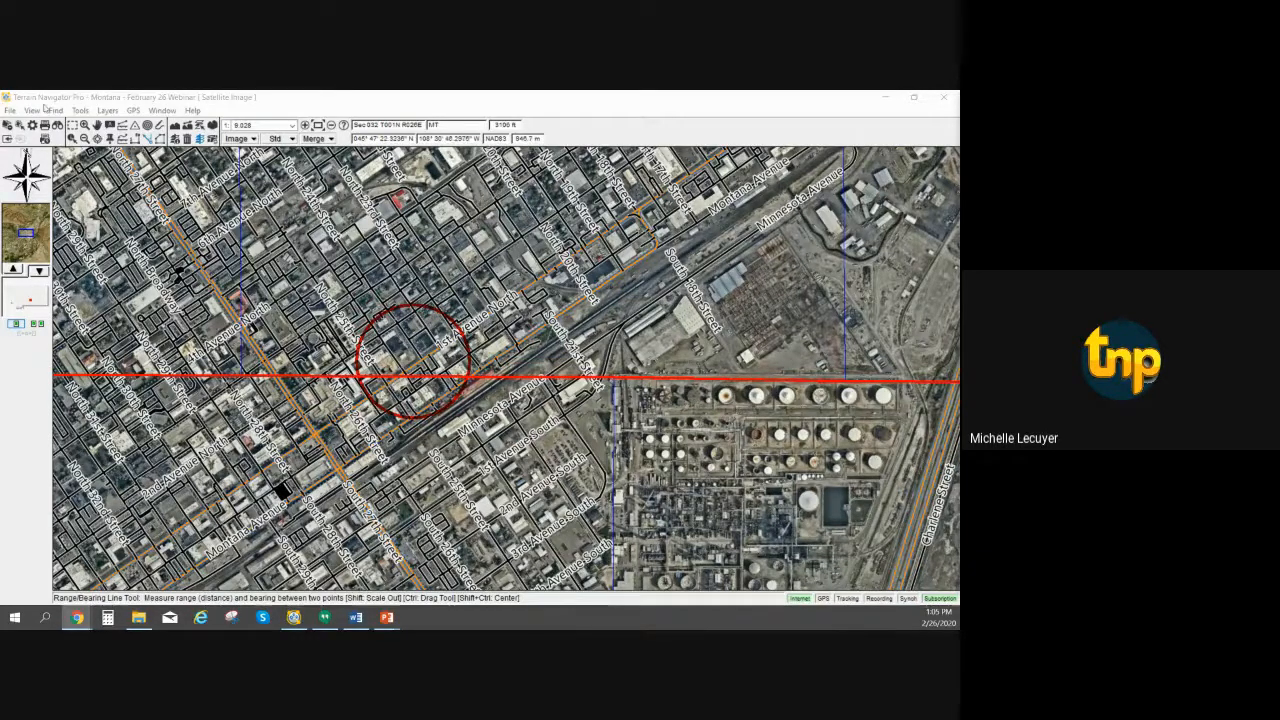
pyautogui.hotkey('alt', 'Tab')
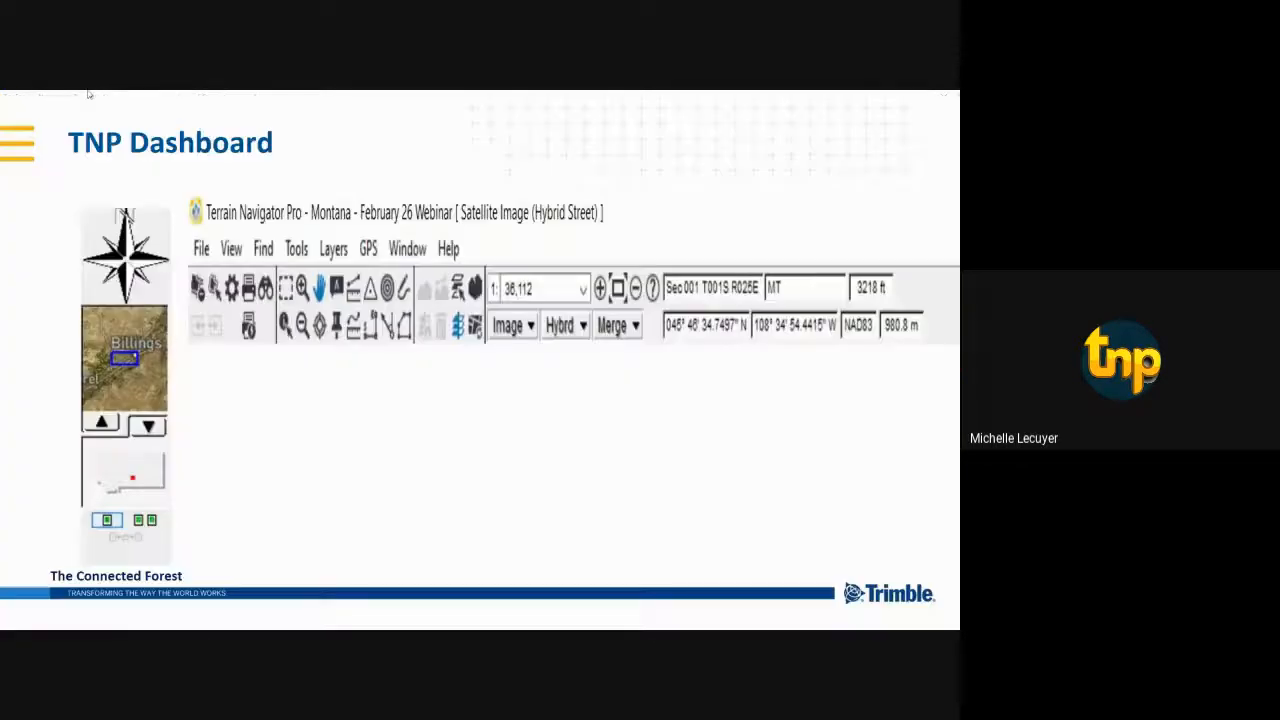
pyautogui.click(871, 106)
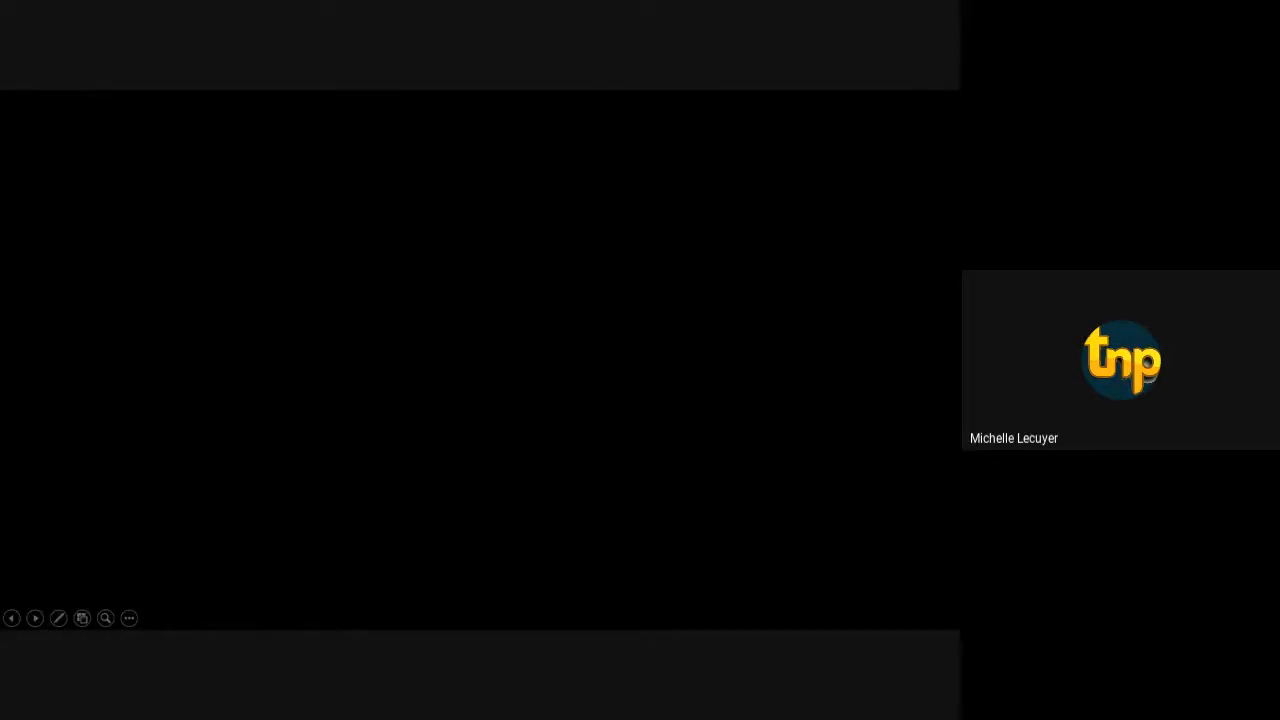
pyautogui.hotkey('alt', 'Tab')
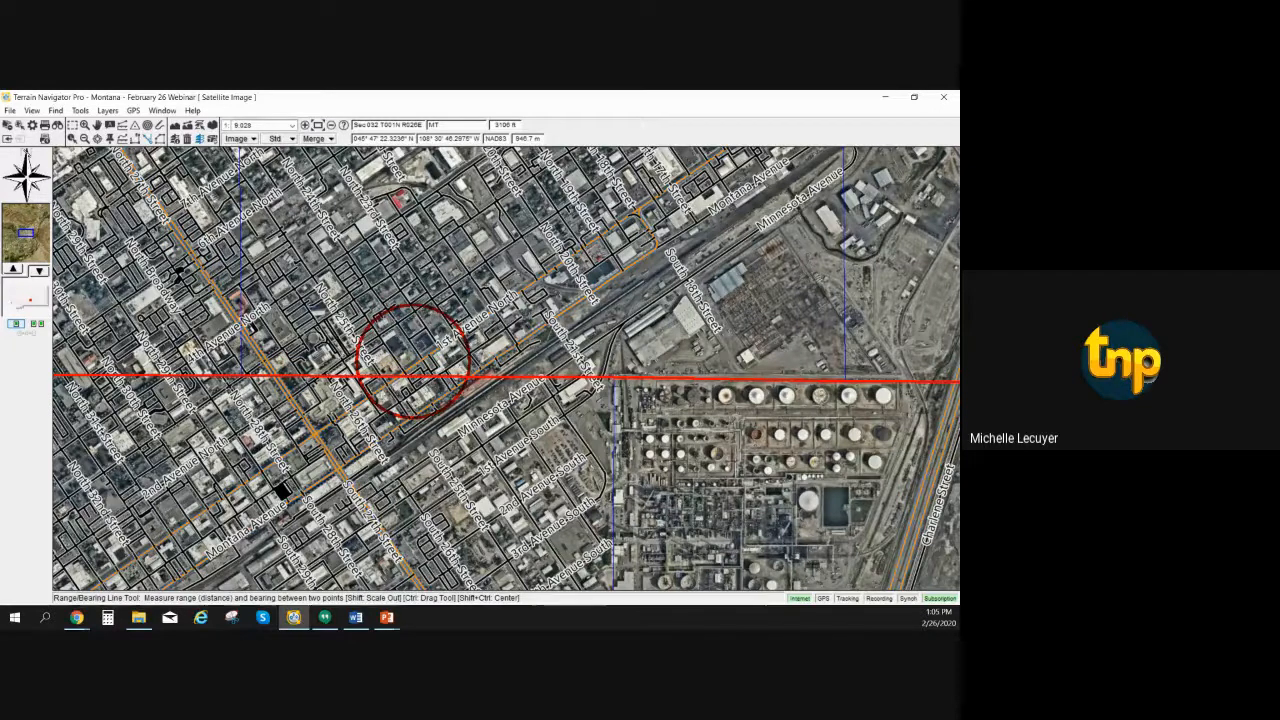
pyautogui.click(56, 111)
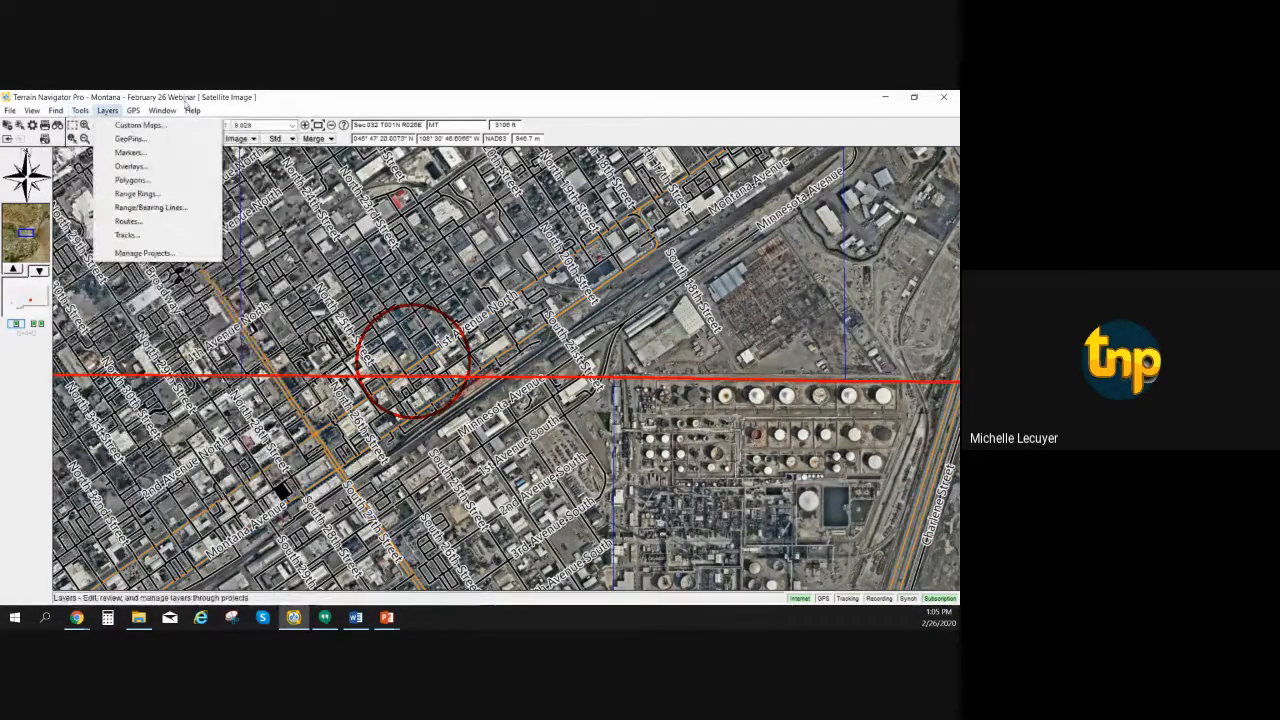
pyautogui.click(186, 101)
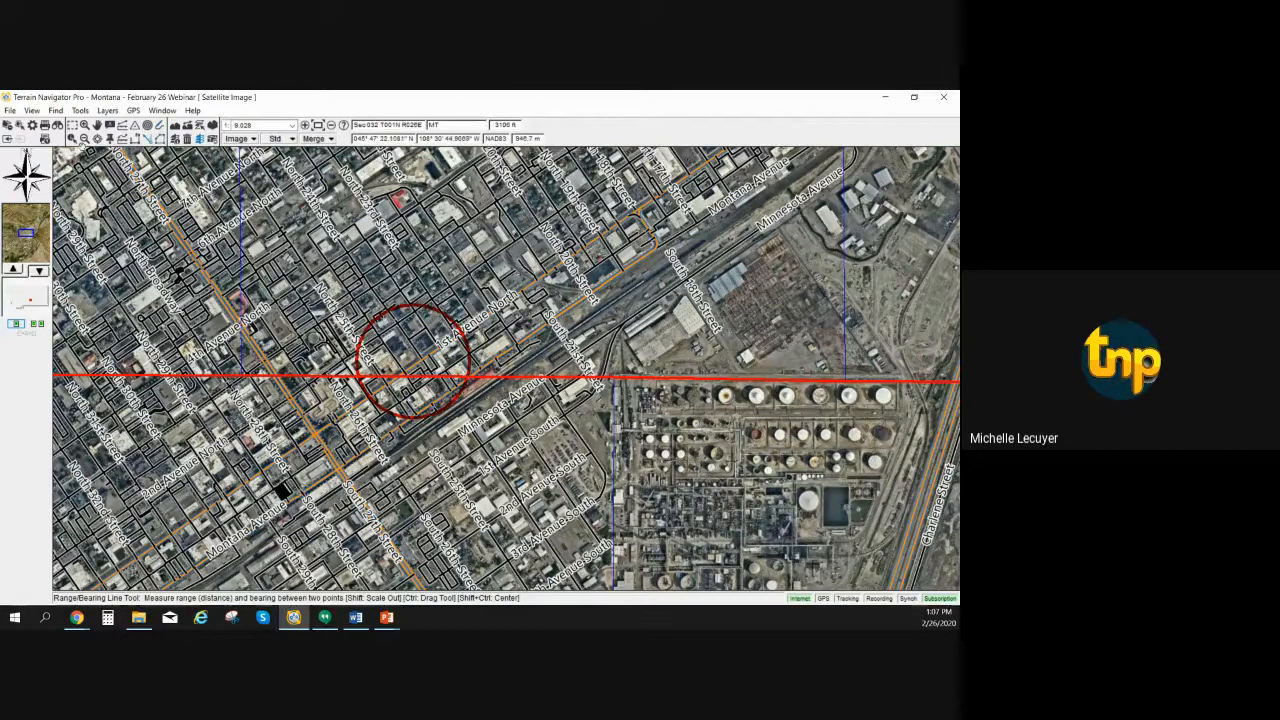
# Browse the Summit placename category and display Alcove Mountain in the active satellite map
pyautogui.click(56, 110)
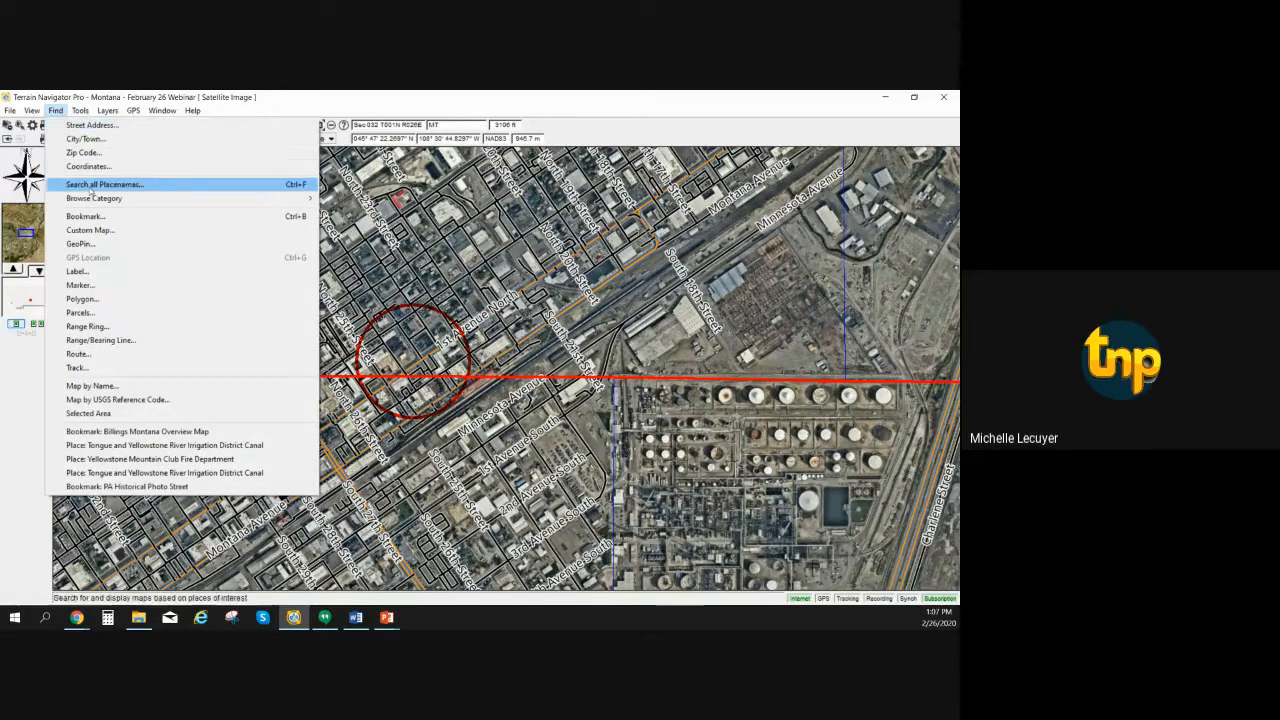
pyautogui.moveTo(92, 198)
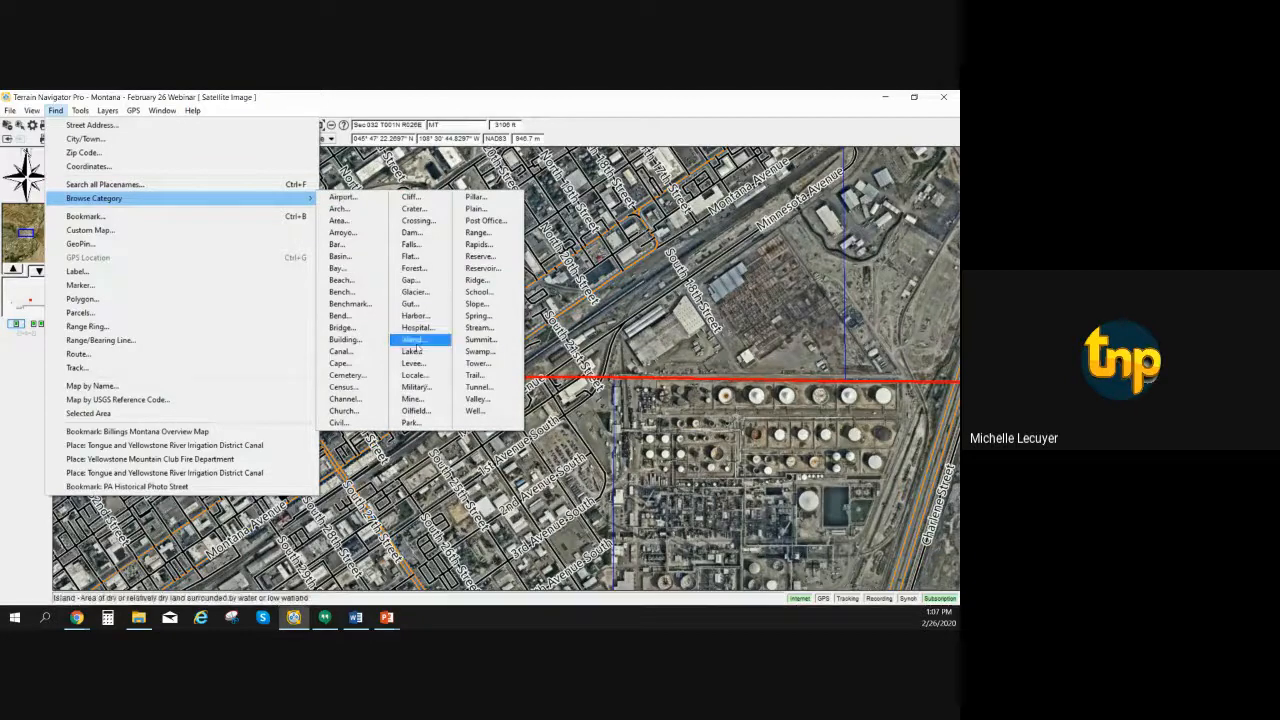
pyautogui.click(495, 341)
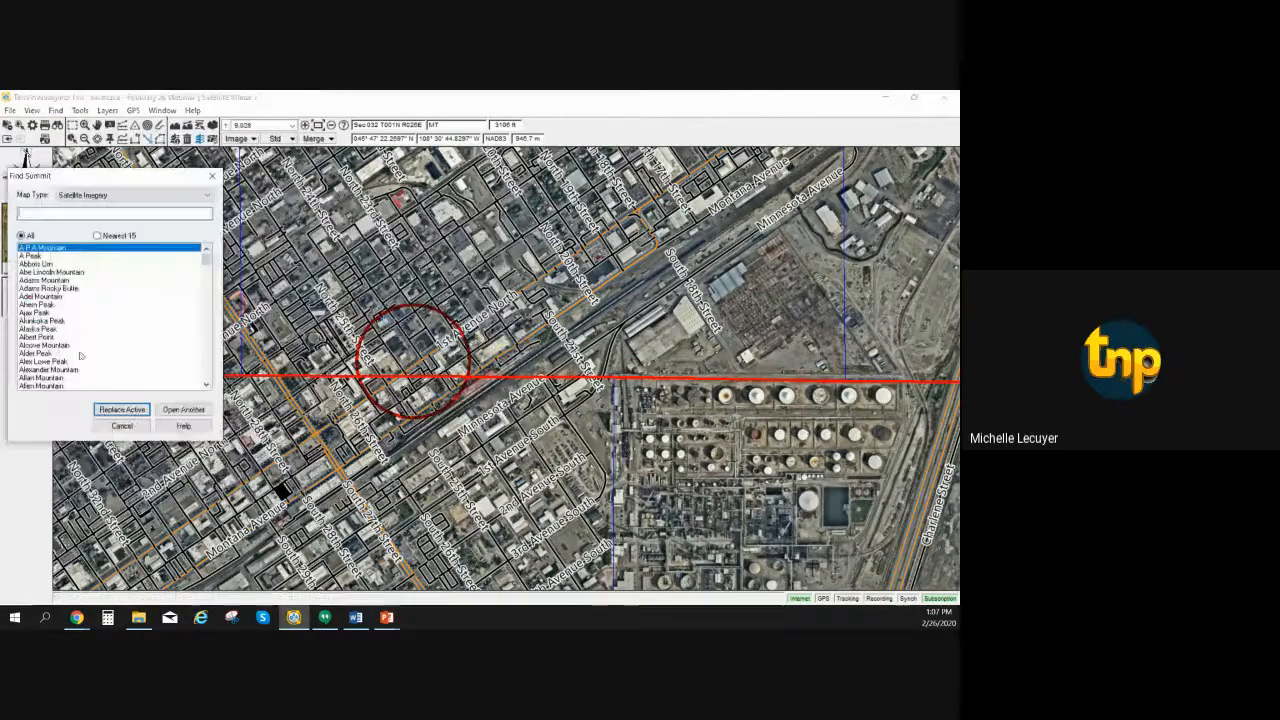
pyautogui.doubleClick(60, 345)
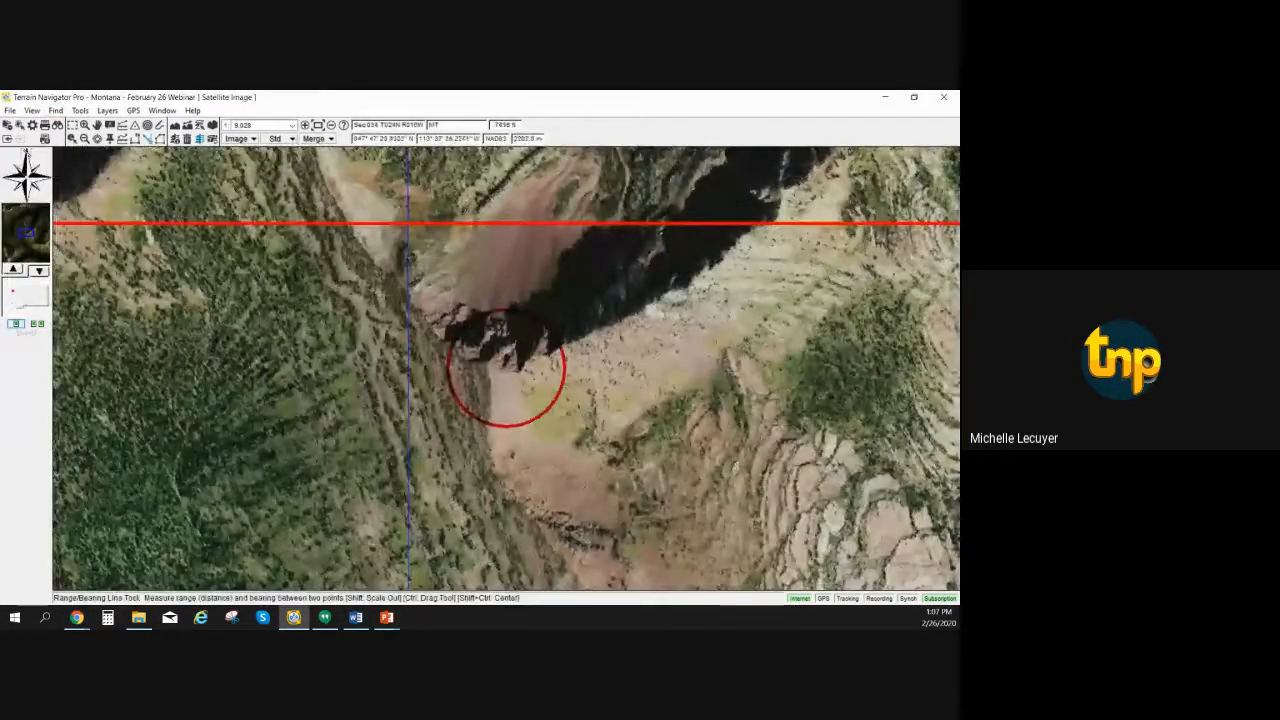
# Switch the Alcove Mountain map from satellite imagery to USGS Topographic and set the map scale to 1:18,056
pyautogui.click(290, 126)
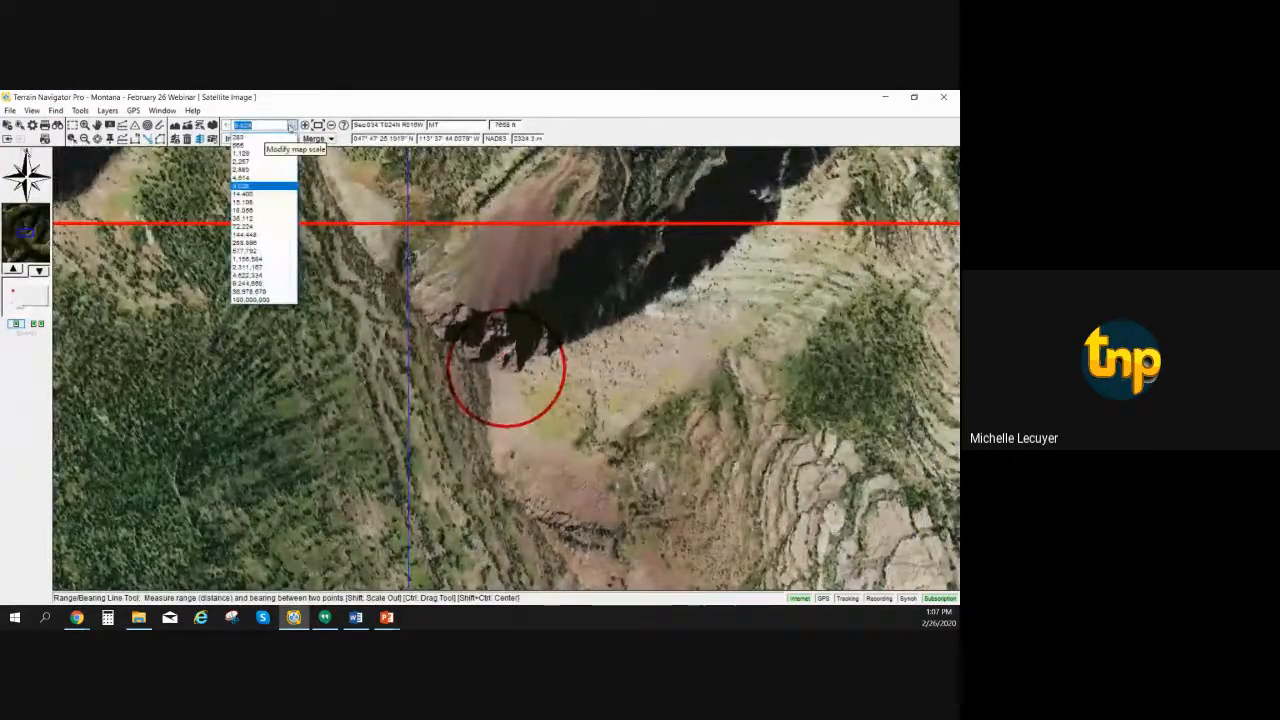
pyautogui.click(290, 126)
pyautogui.click(250, 139)
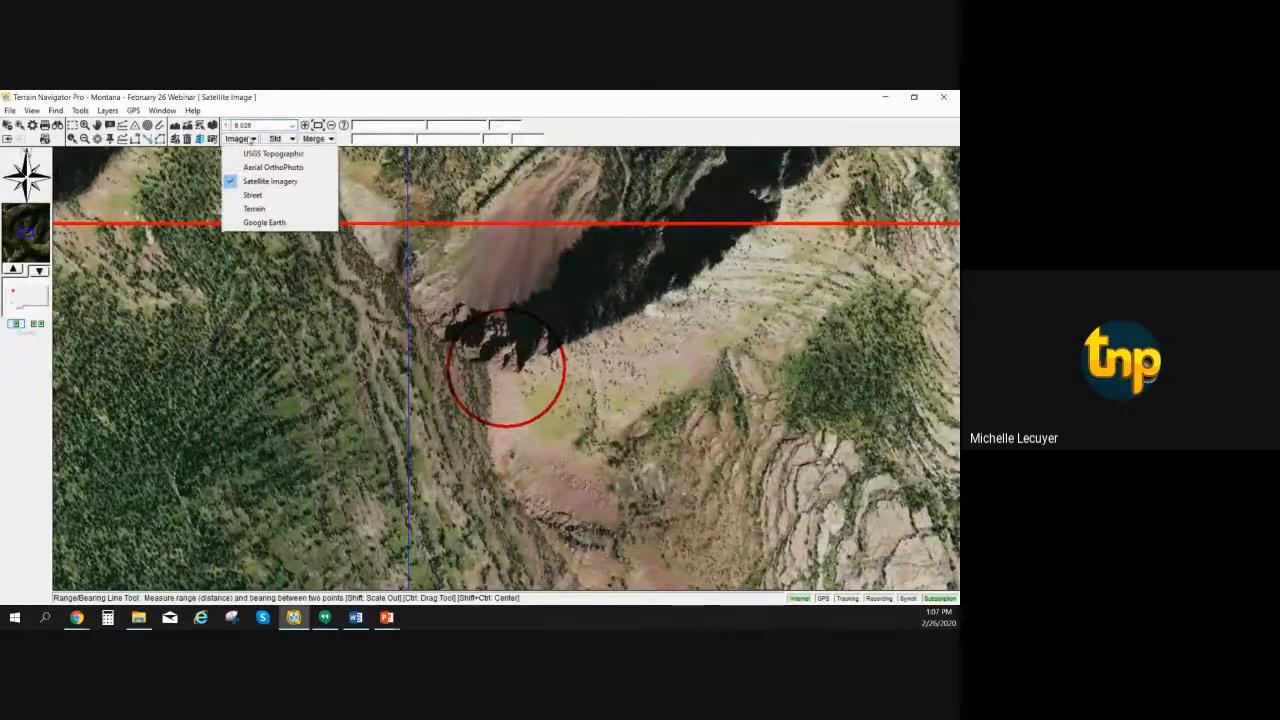
pyautogui.click(250, 155)
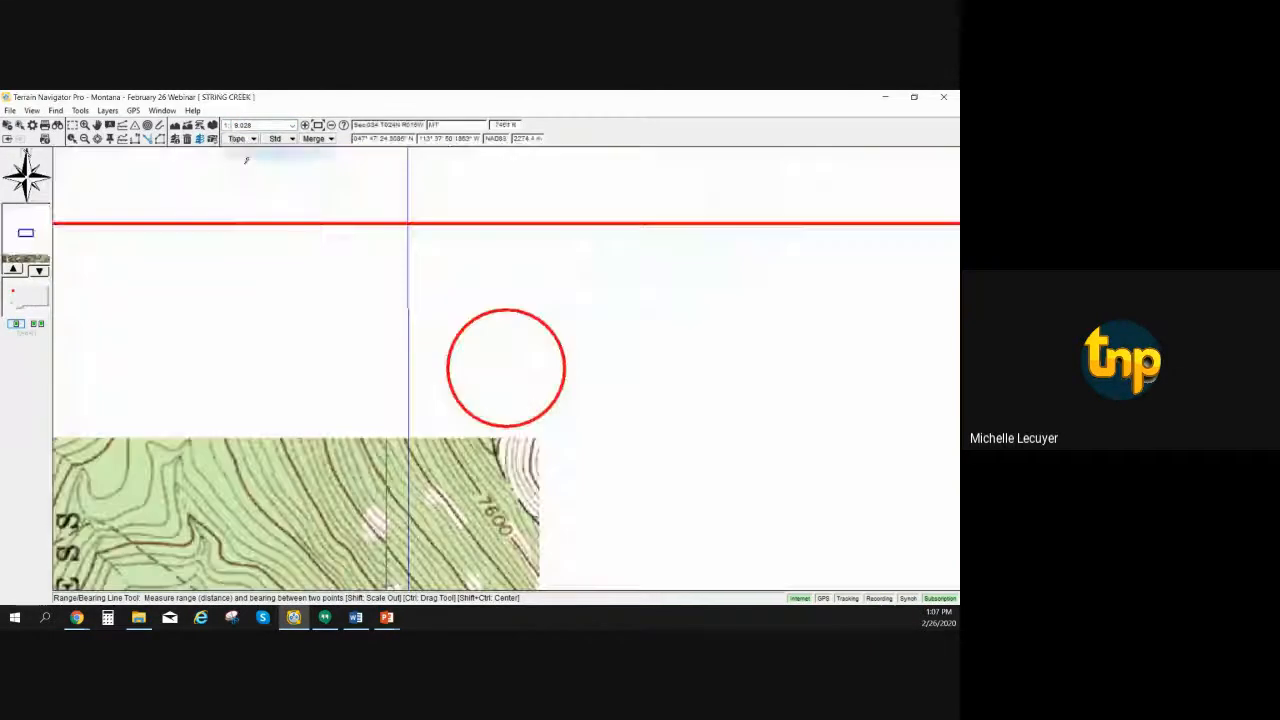
pyautogui.click(331, 125)
pyautogui.click(331, 125)
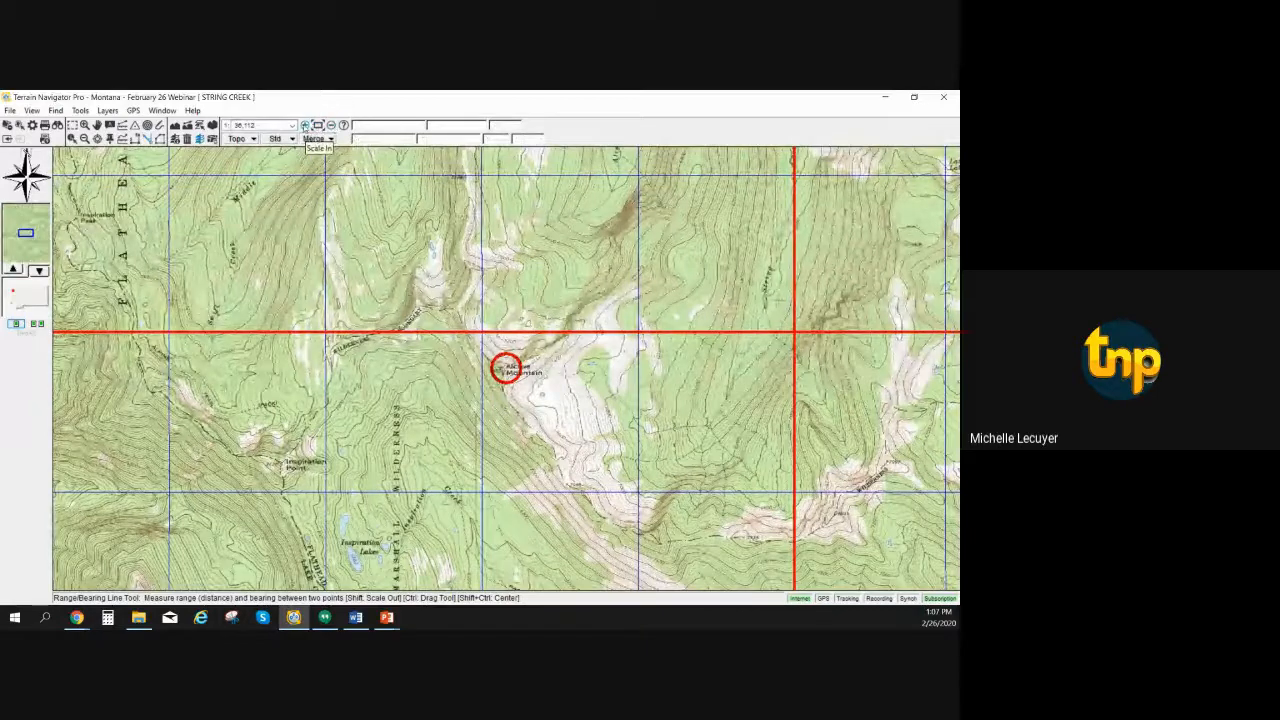
pyautogui.click(305, 126)
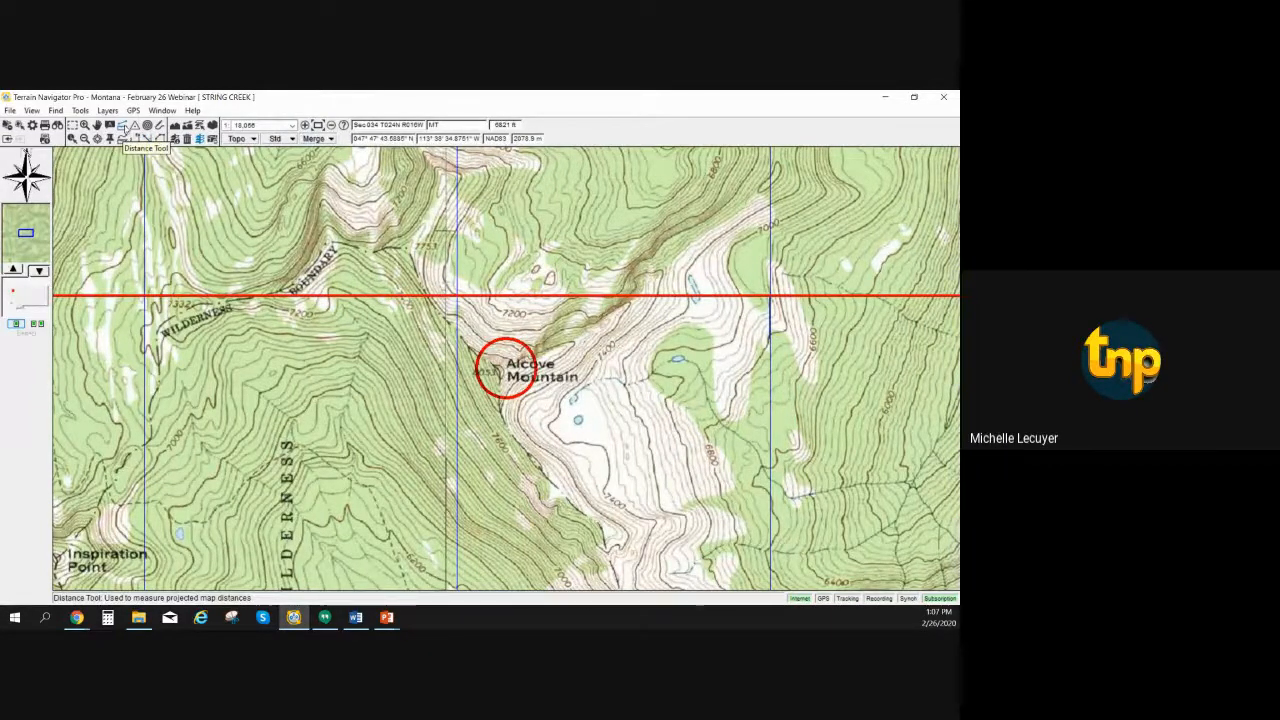
# Draw a distance line from the lower slope southwest of Alcove Mountain up to its summit, clearing any misdrawn segment
pyautogui.click(122, 127)
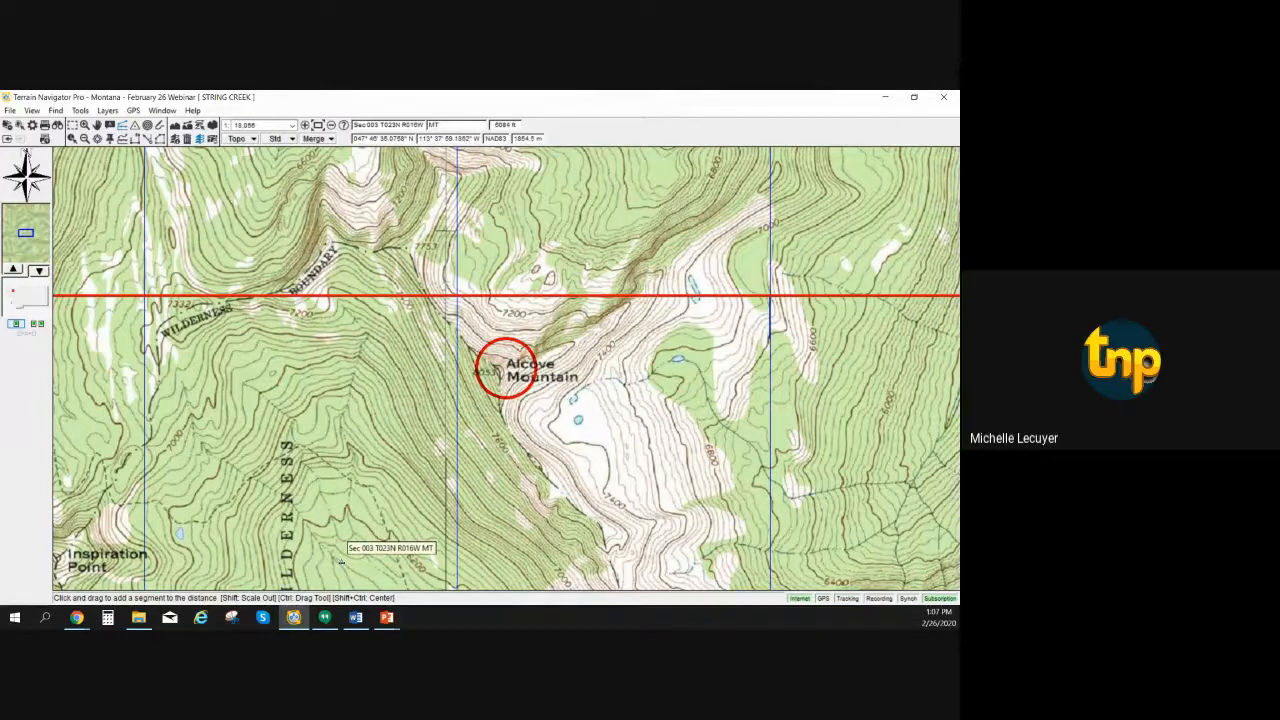
pyautogui.moveTo(335, 561); pyautogui.dragTo(449, 589)
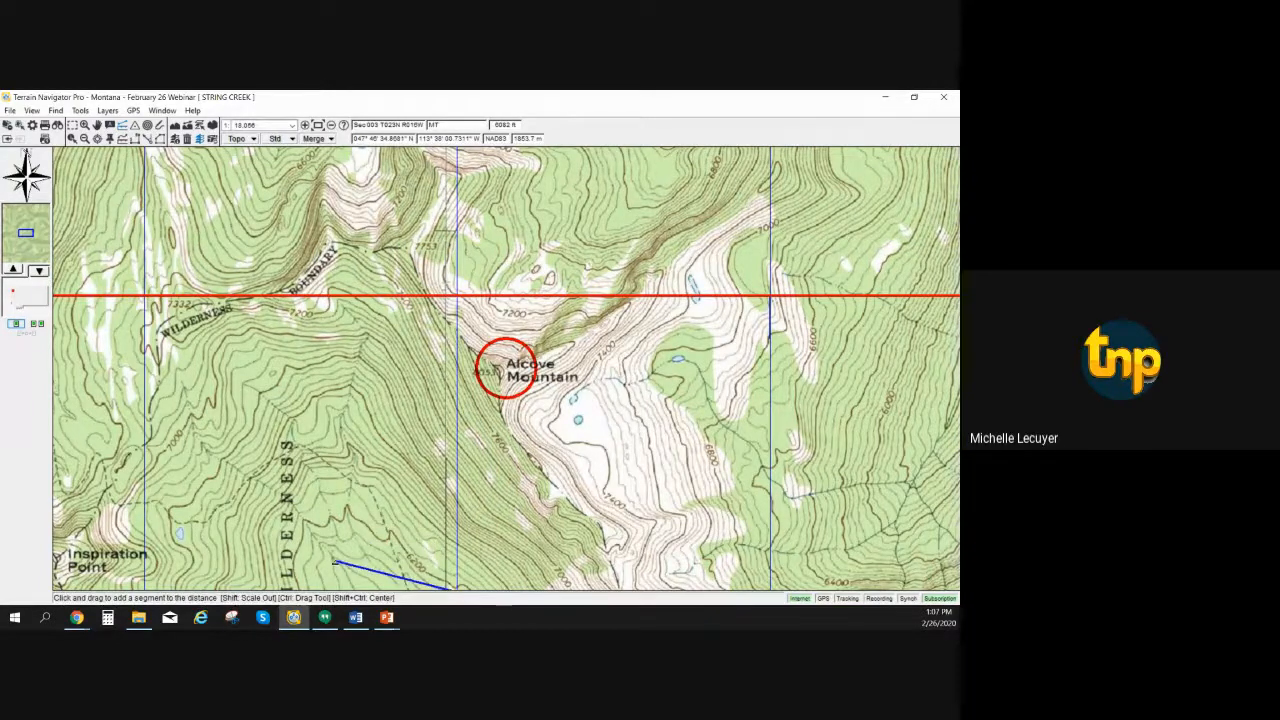
pyautogui.click(187, 139)
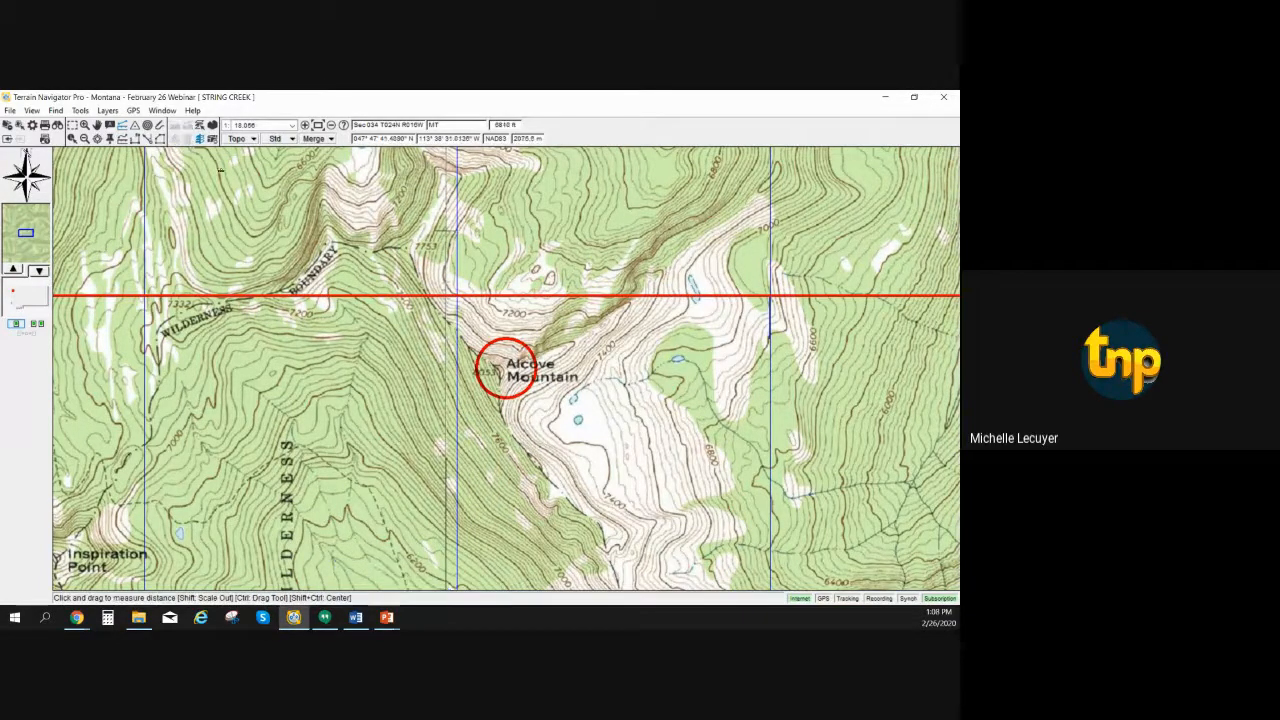
pyautogui.moveTo(332, 556); pyautogui.dragTo(495, 375)
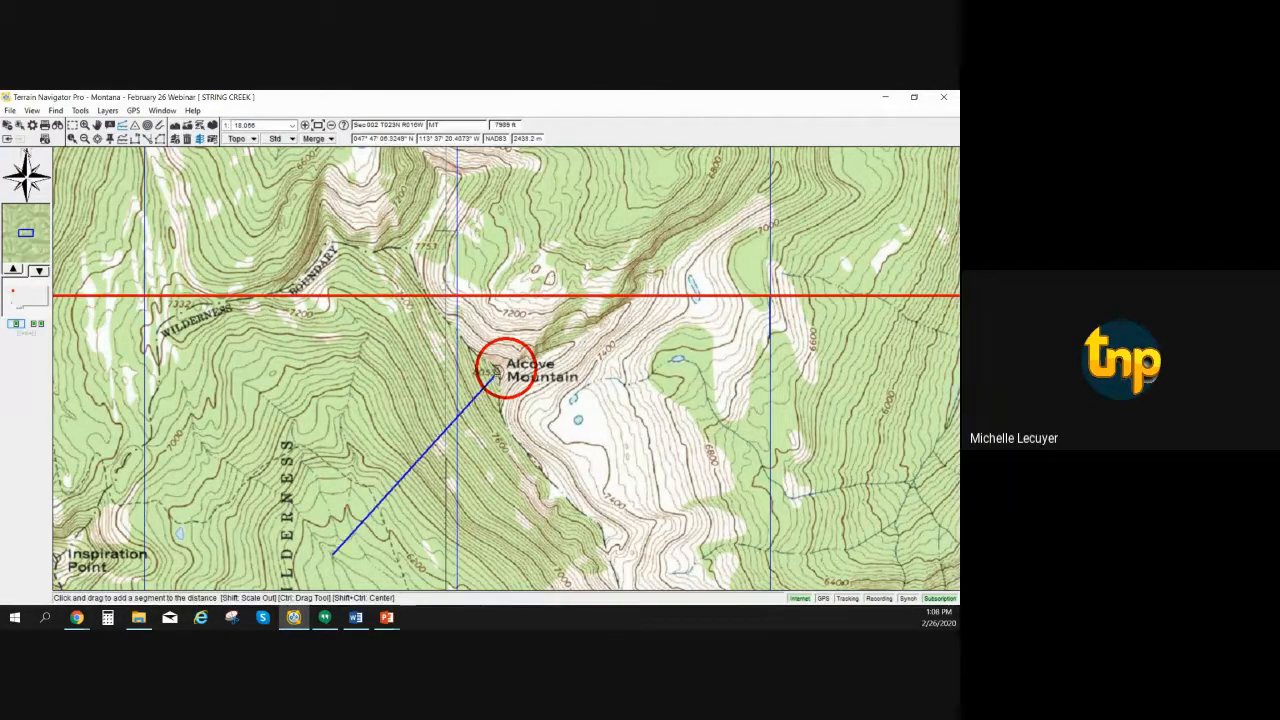
# Display the elevation profile of the distance line and move the profile window clear of the line on the map
pyautogui.moveTo(496, 374)
pyautogui.rightClick(496, 374)
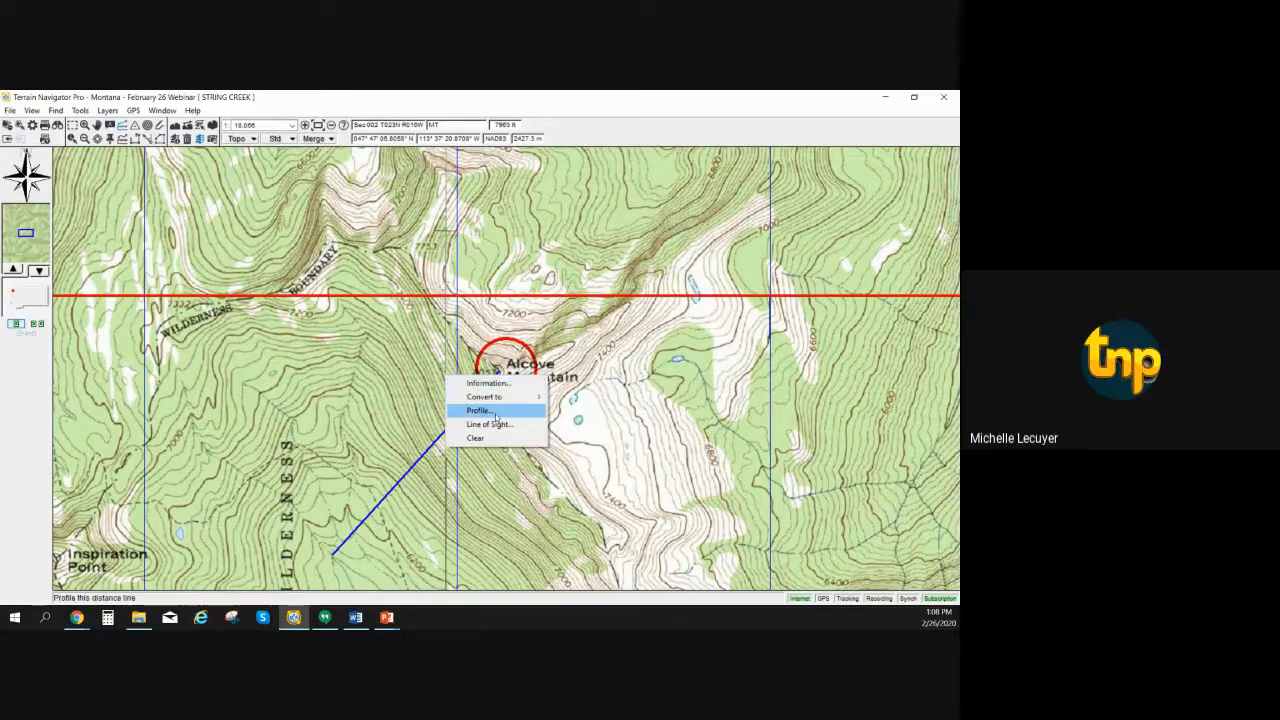
pyautogui.click(496, 411)
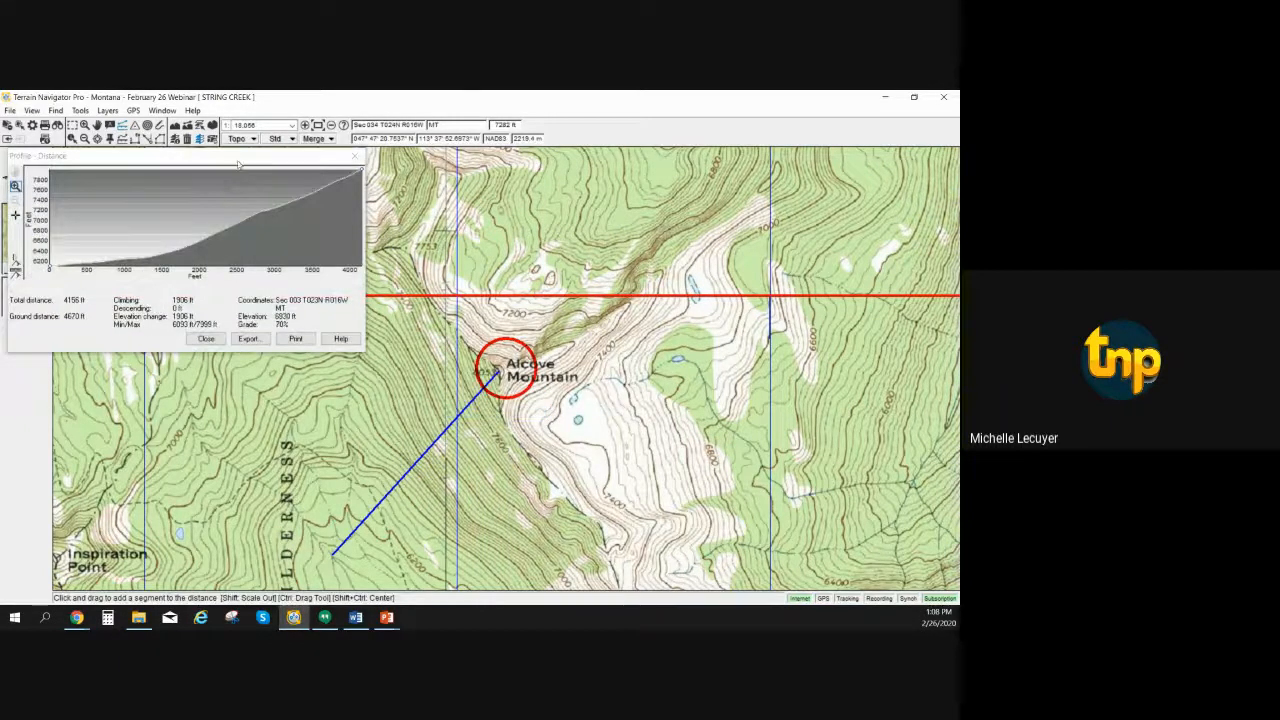
pyautogui.moveTo(252, 151); pyautogui.dragTo(840, 232)
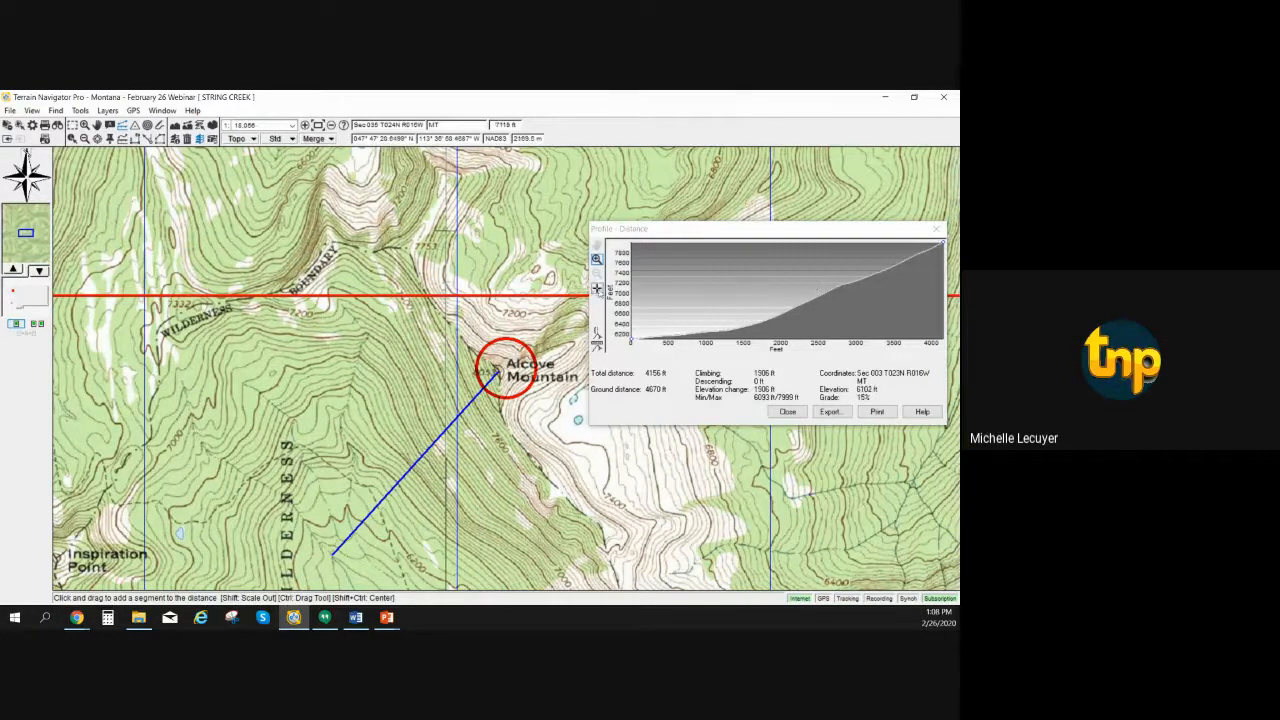
# Center the map on points of the distance line chosen in the profile graph, and switch to the Chrome browser
pyautogui.click(597, 289)
pyautogui.click(714, 328)
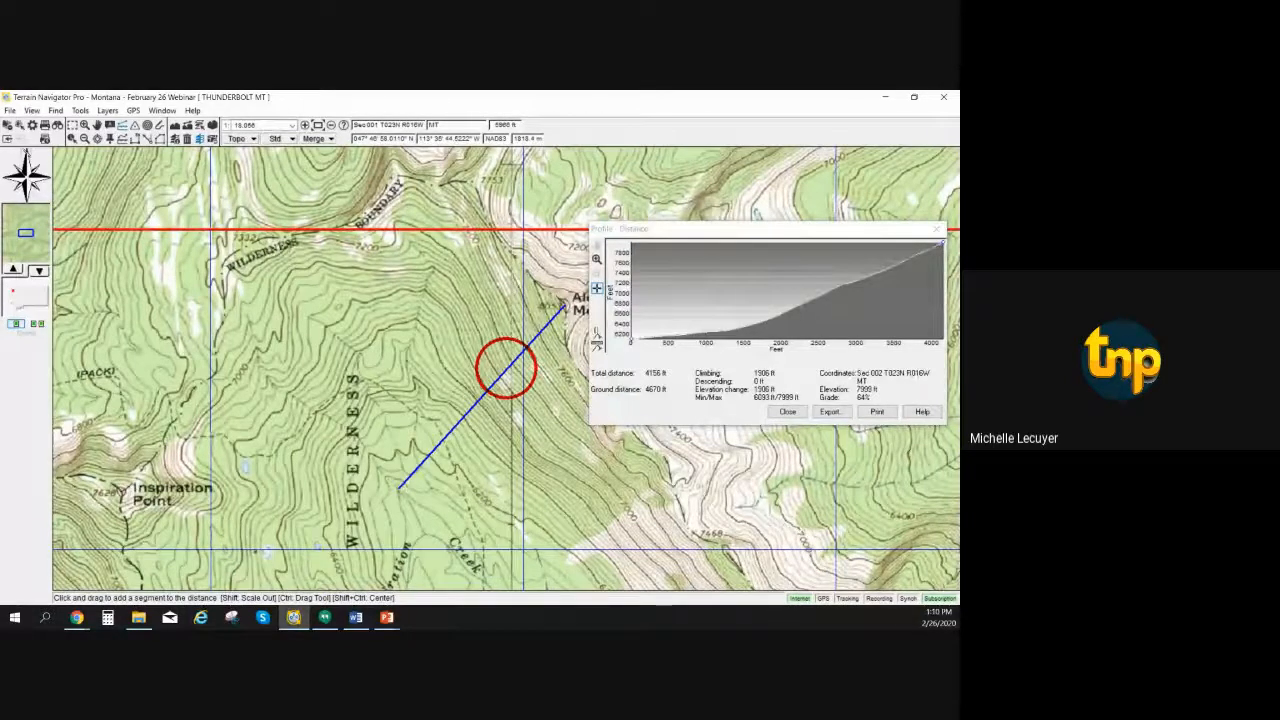
pyautogui.hotkey('alt', 'Tab')
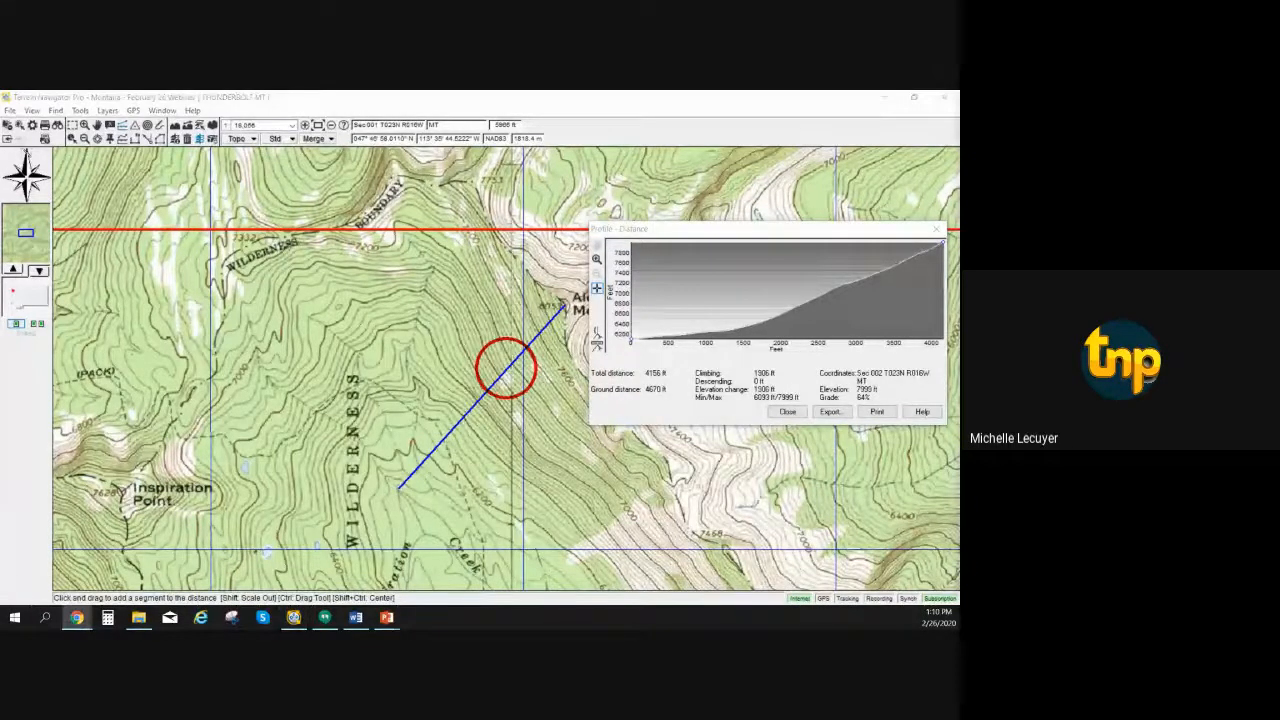